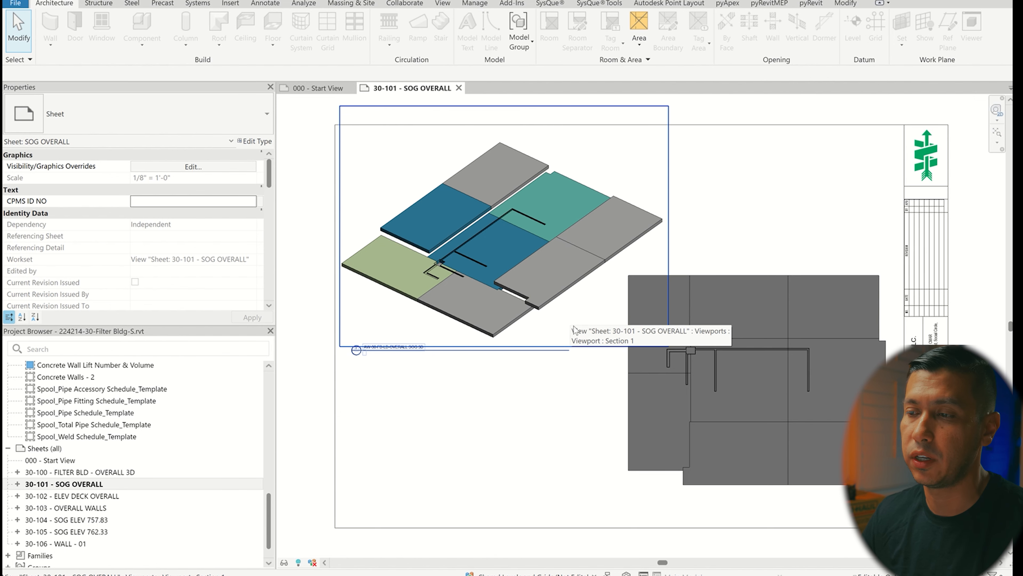
- Activate the AW-30-FB-LD-OVERALL SOG 3D viewport on the sheet and open its visibility/graphics filter overrides
{"action": "double_click", "coordinate": [396, 165]}
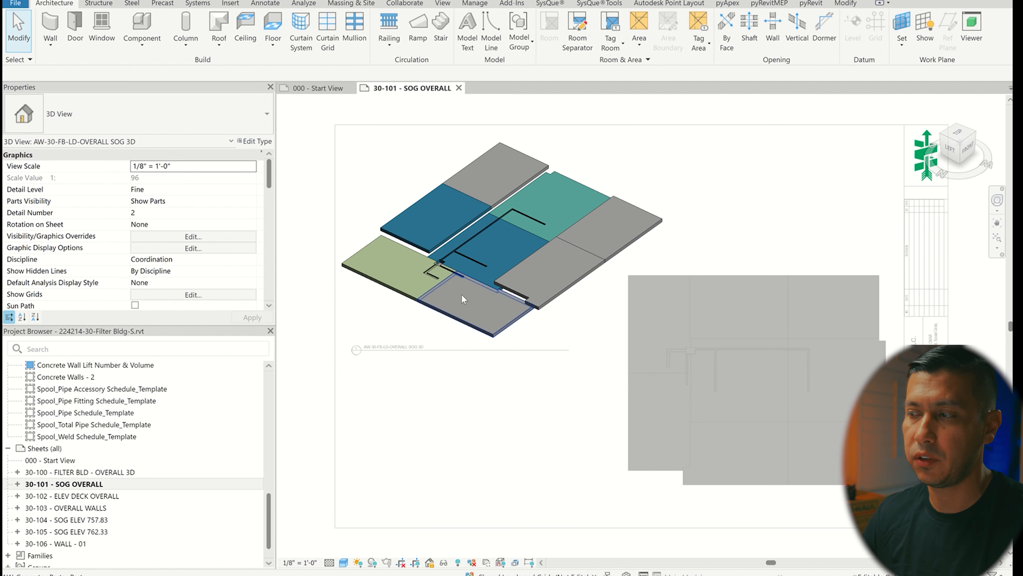
{"action": "scroll", "coordinate": [487, 289], "scroll_direction": "up", "scroll_amount": 3}
{"action": "middle_click_drag", "start_coordinate": [488, 289], "coordinate": [543, 363]}
{"action": "scroll", "coordinate": [544, 364], "scroll_direction": "down", "scroll_amount": 1}
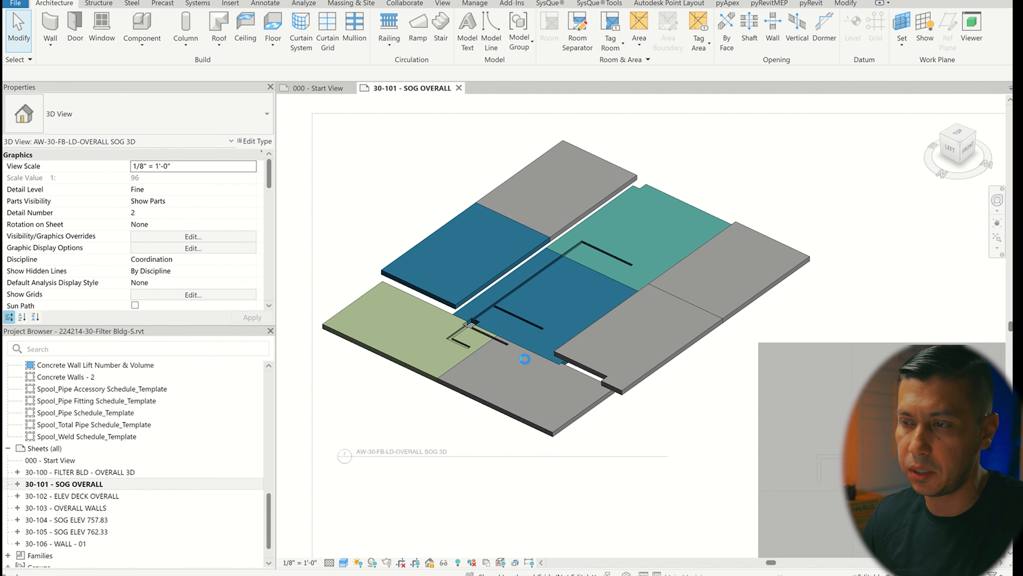
{"action": "key", "text": "v"}
{"action": "key", "text": "g"}
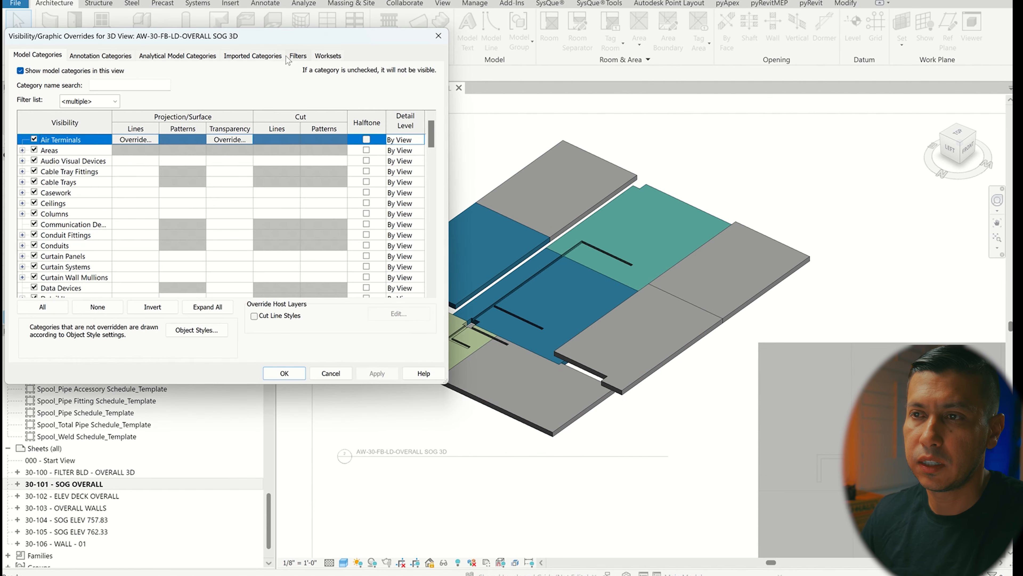
{"action": "left_click", "coordinate": [297, 56]}
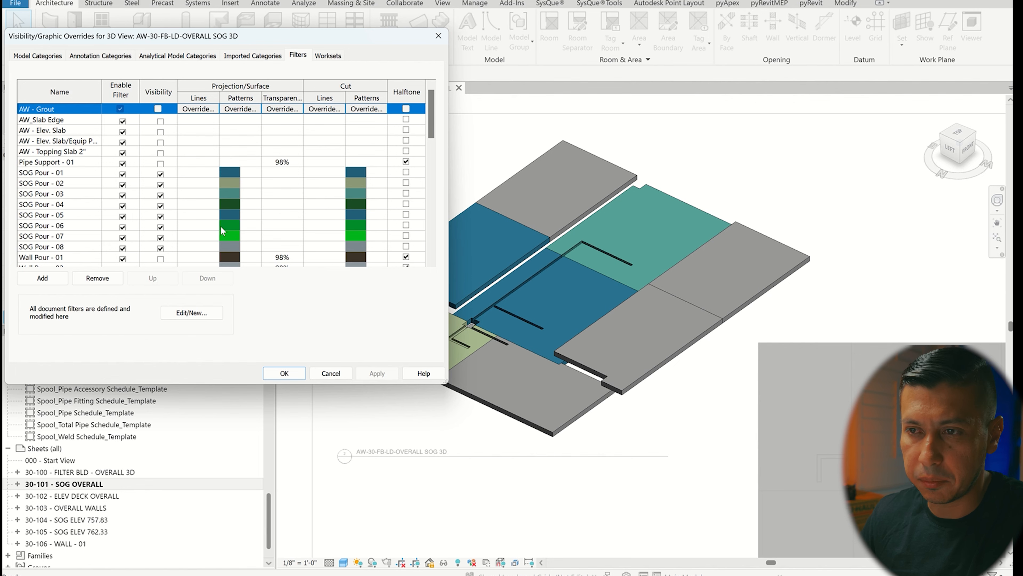
- Set the projection/surface pattern colour of the SOG Pour - 08 filter to RAL 5010
{"action": "left_click", "coordinate": [232, 248]}
{"action": "scroll", "coordinate": [242, 184], "scroll_direction": "down", "scroll_amount": 2}
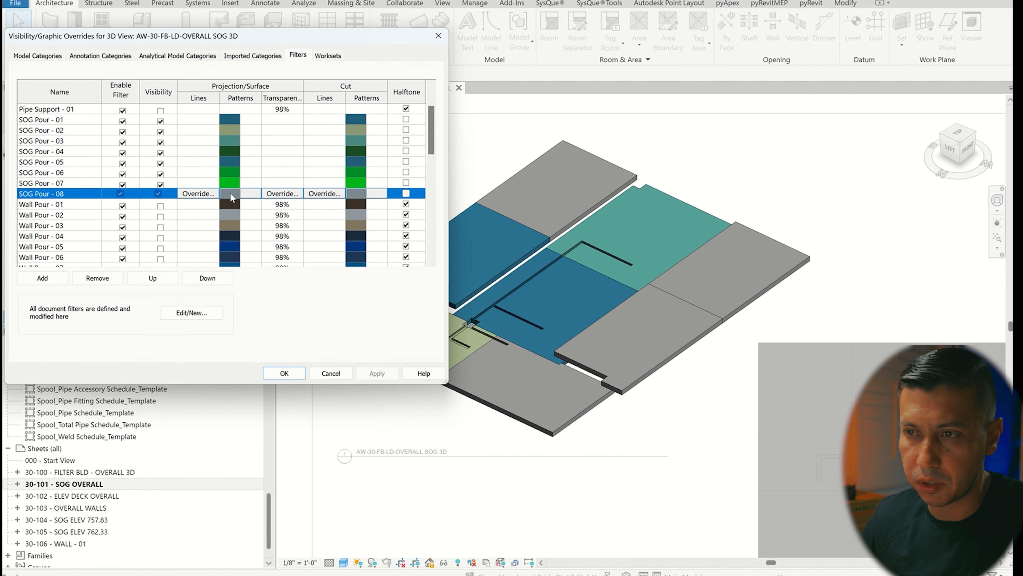
{"action": "left_click", "coordinate": [230, 193]}
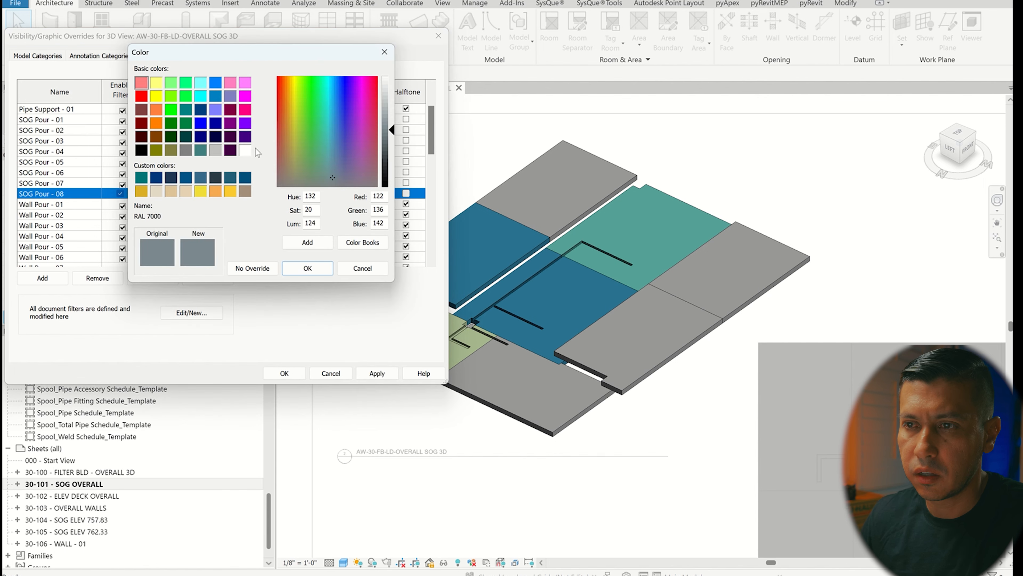
{"action": "left_click", "coordinate": [245, 178]}
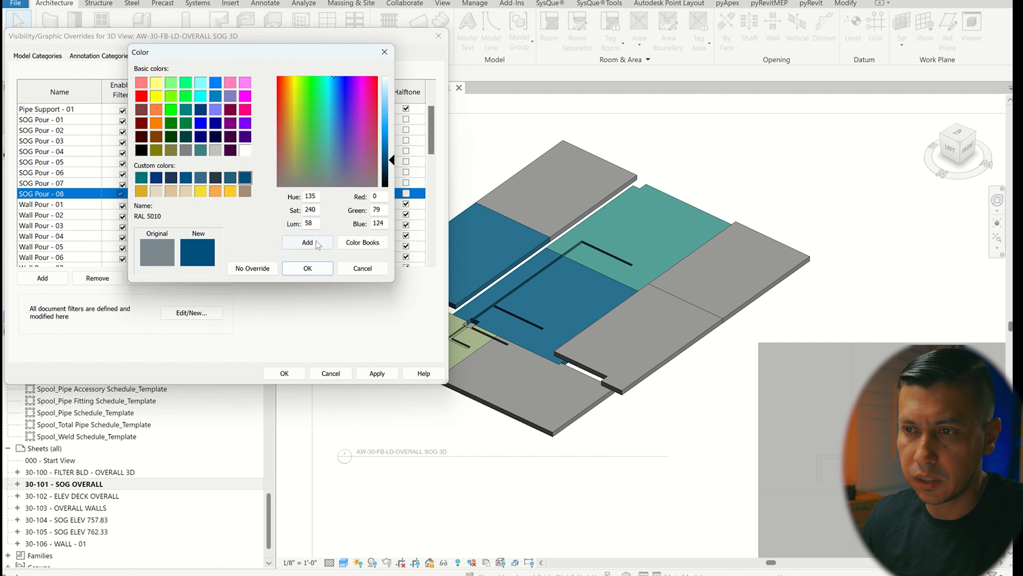
{"action": "left_click", "coordinate": [307, 268]}
{"action": "left_click", "coordinate": [298, 235]}
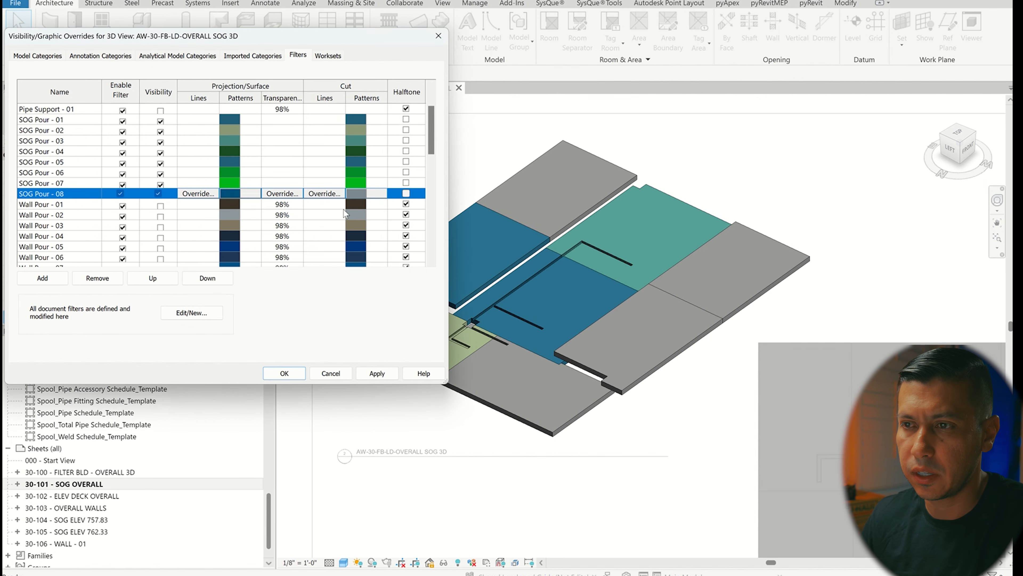
- Set the cut pattern colour of the SOG Pour - 08 filter to RAL 5010 and apply the 3D view's overrides
{"action": "left_click", "coordinate": [368, 193]}
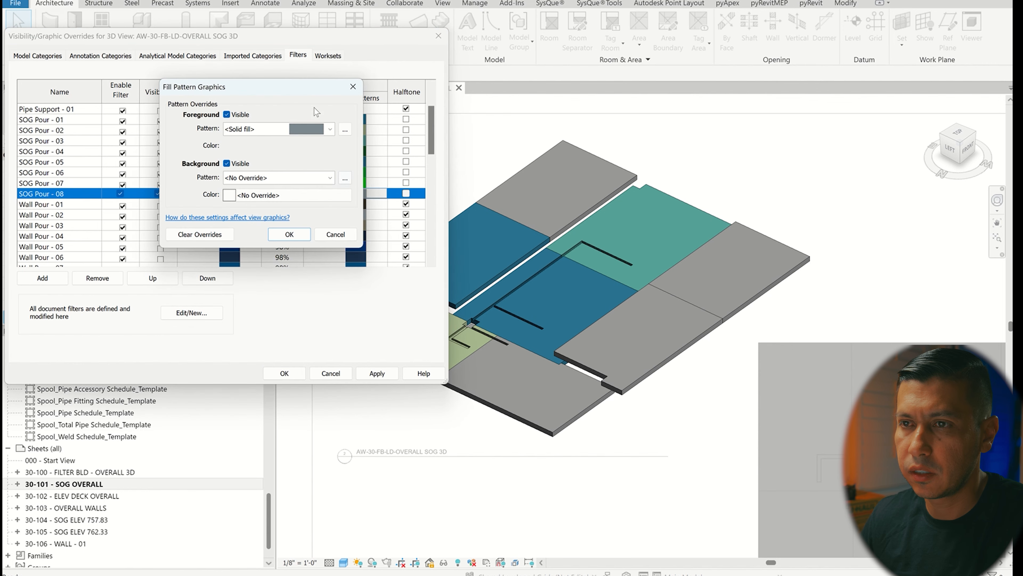
{"action": "left_click", "coordinate": [280, 145]}
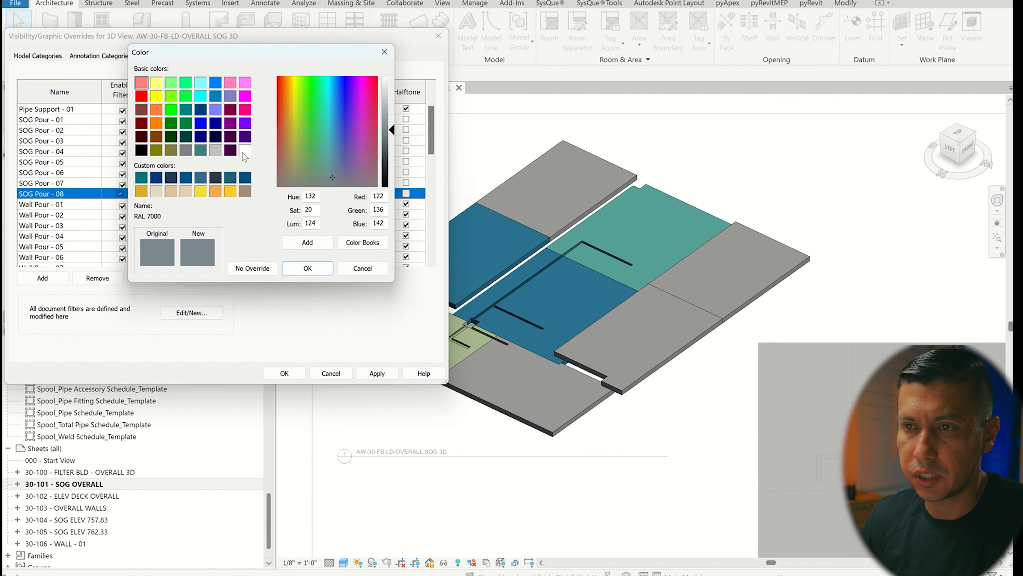
{"action": "left_click", "coordinate": [244, 178]}
{"action": "left_click", "coordinate": [308, 268]}
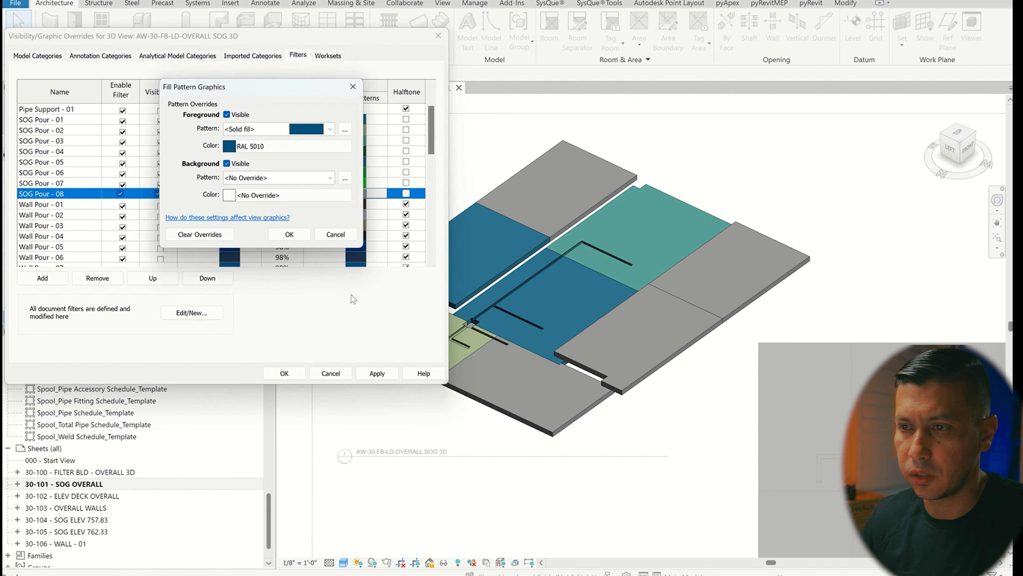
{"action": "left_click", "coordinate": [300, 240]}
{"action": "left_click", "coordinate": [374, 371]}
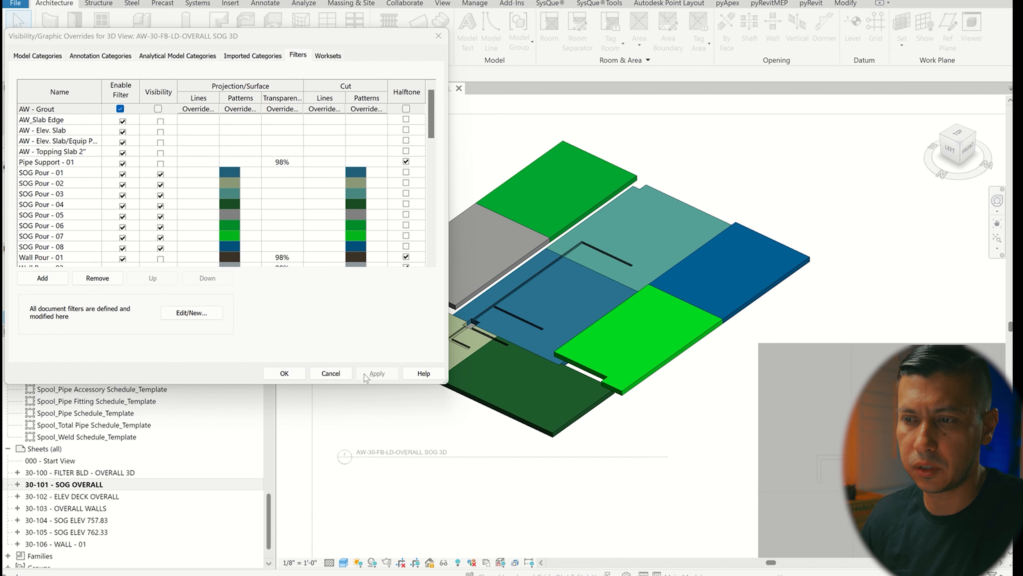
{"action": "left_click", "coordinate": [283, 377]}
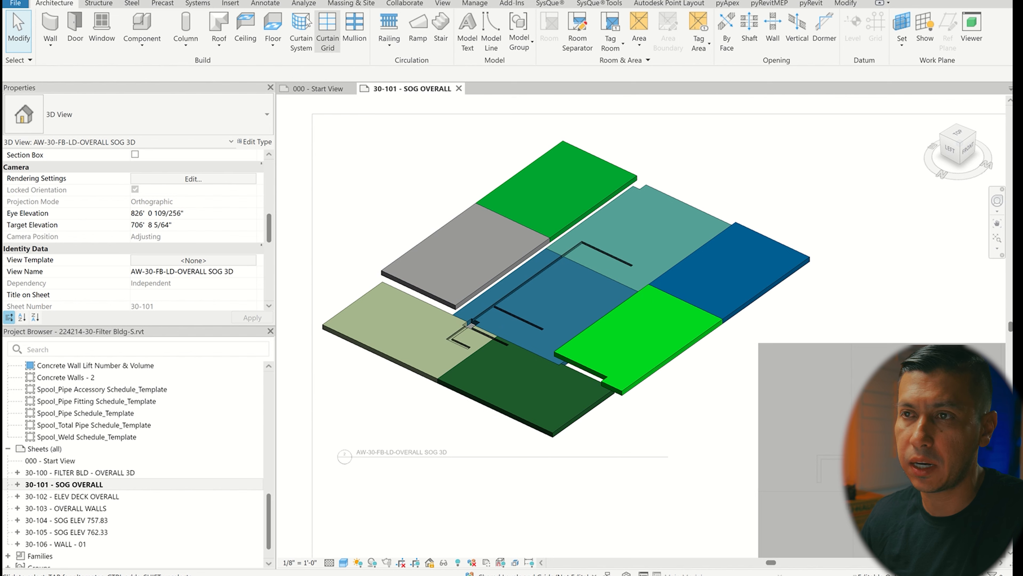
- Tag by category, without leaders, the medium green, gray, olive and dark green slabs in the 3D view
{"action": "left_click", "coordinate": [264, 4]}
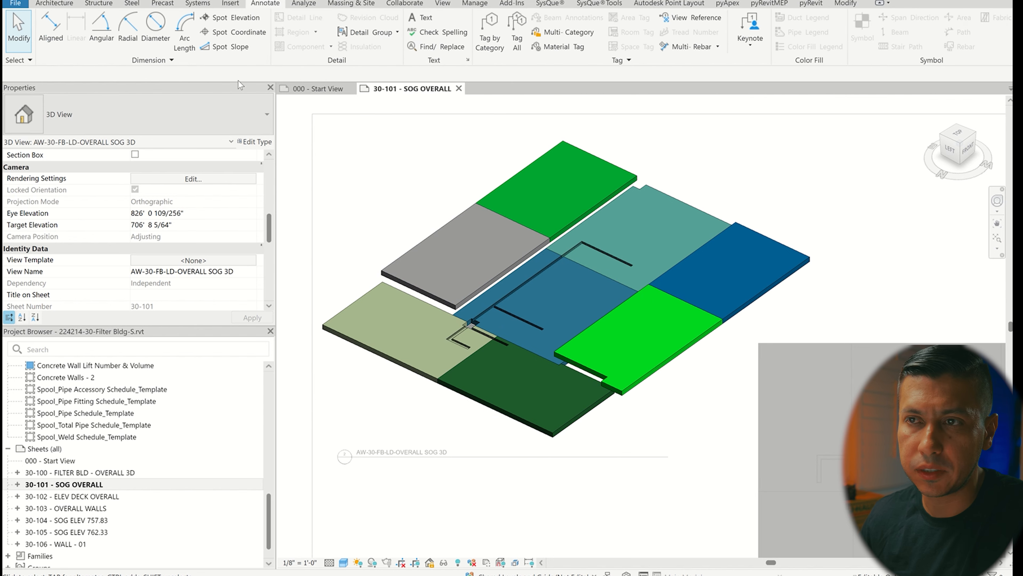
{"action": "left_click", "coordinate": [495, 28]}
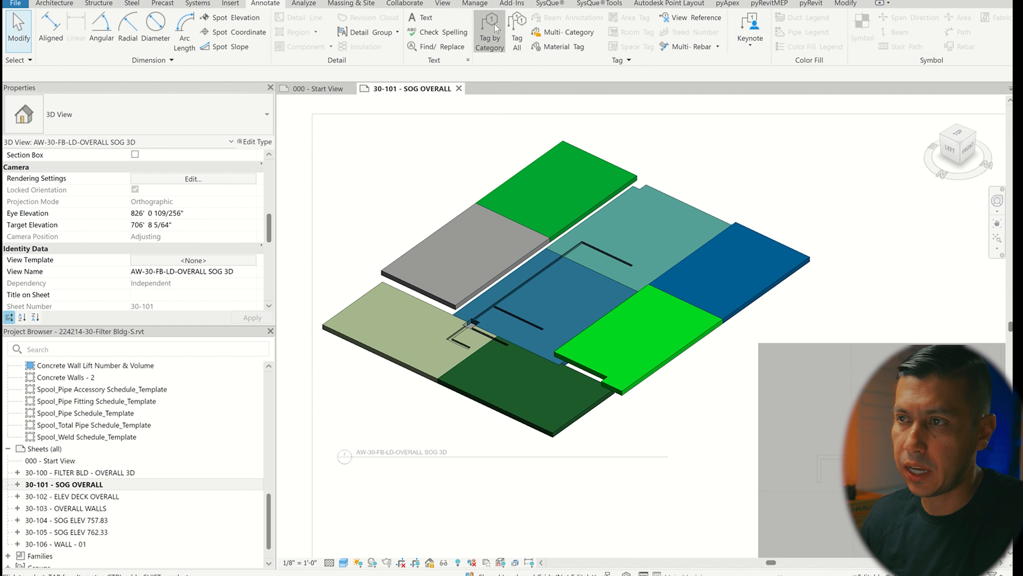
{"action": "left_click", "coordinate": [540, 197]}
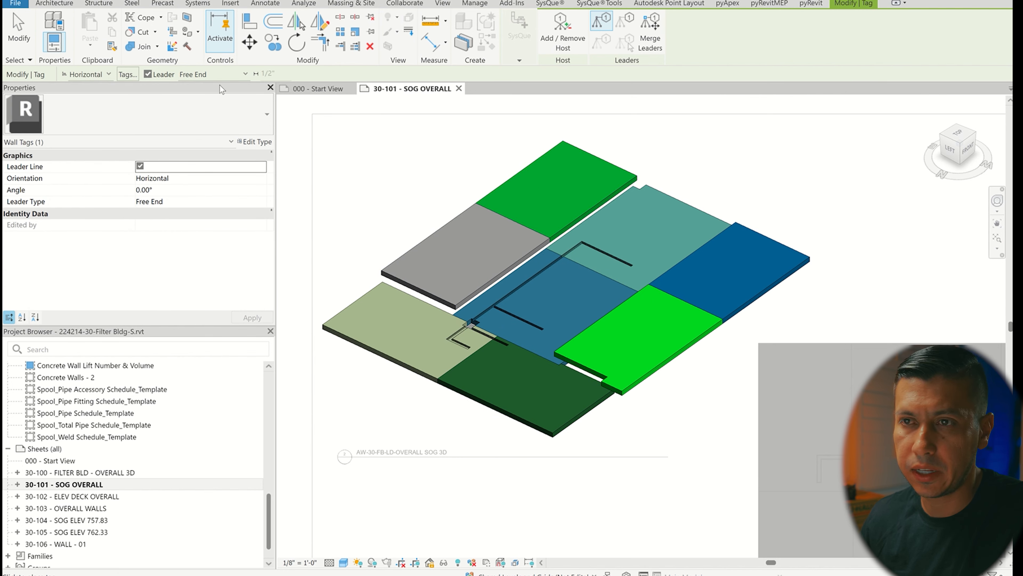
{"action": "left_click", "coordinate": [148, 74]}
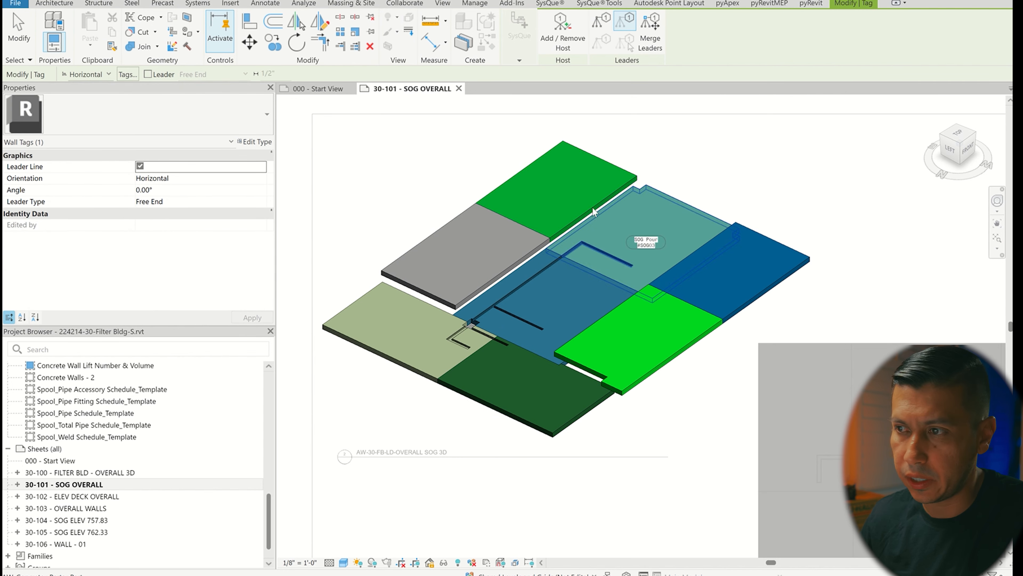
{"action": "left_click", "coordinate": [556, 198]}
{"action": "left_click", "coordinate": [465, 260]}
{"action": "left_click", "coordinate": [402, 333]}
{"action": "left_click", "coordinate": [523, 385]}
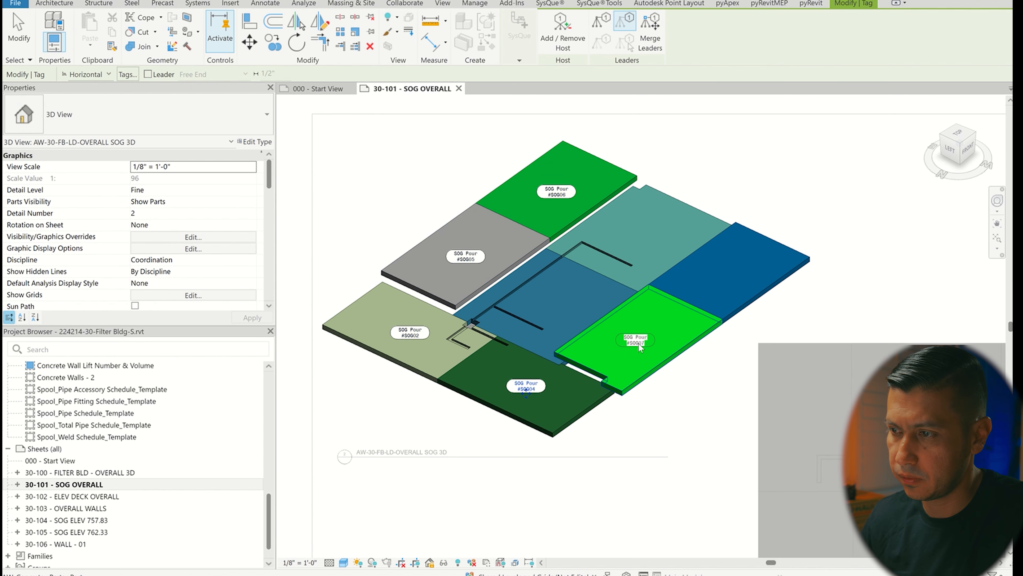
- Tag the bright green, teal, dark blue and steel-blue slabs, and delete the stray Wall/Grating Extrusion tag
{"action": "left_click", "coordinate": [634, 342]}
{"action": "left_click", "coordinate": [649, 230]}
{"action": "left_click", "coordinate": [729, 274]}
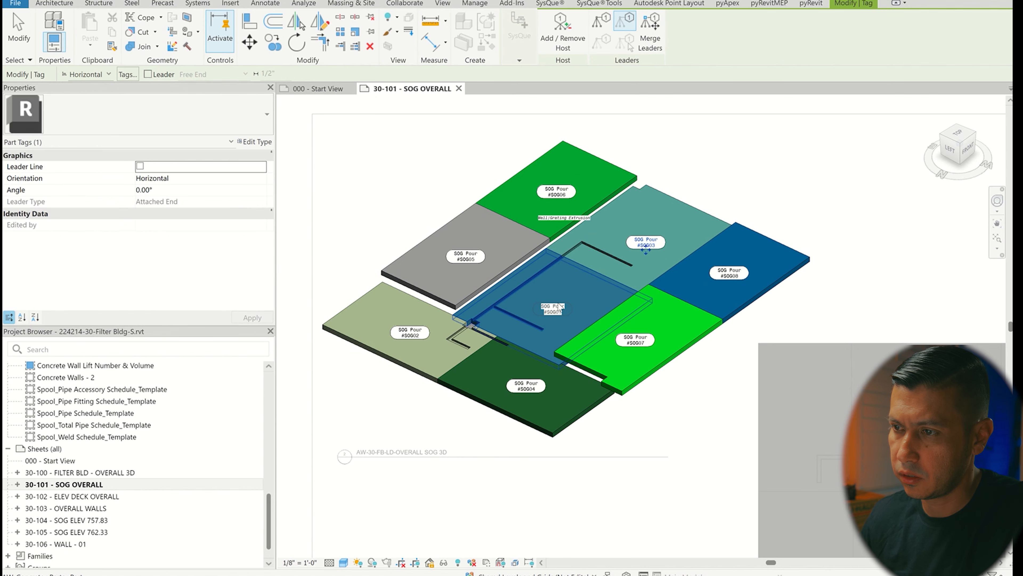
{"action": "left_click", "coordinate": [556, 294]}
{"action": "key", "text": "Escape"}
{"action": "left_click", "coordinate": [571, 219]}
{"action": "key", "text": "Escape"}
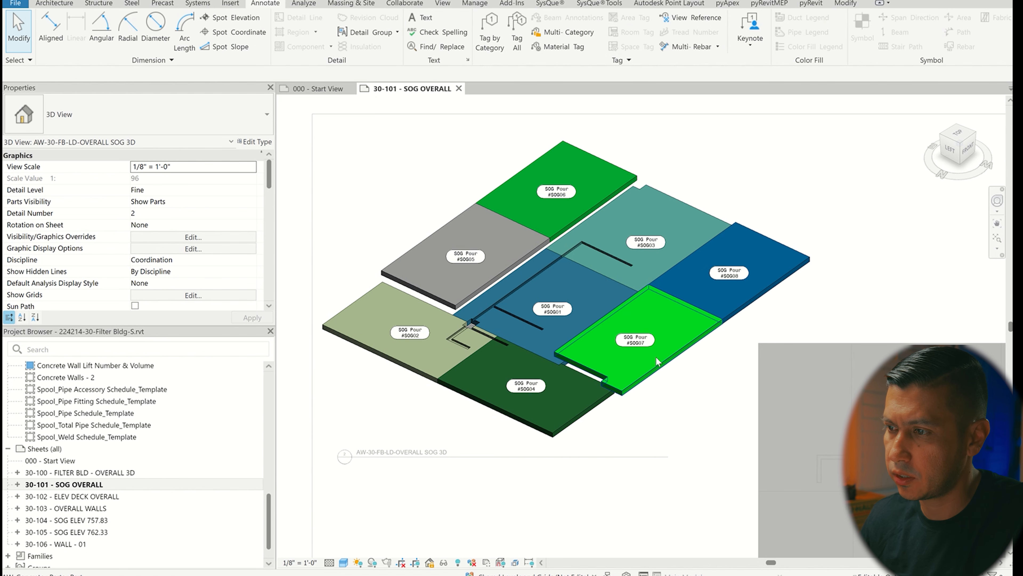
- Deactivate the 3D slab view to return to the SOG OVERALL sheet
{"action": "scroll", "coordinate": [446, 226], "scroll_direction": "down", "scroll_amount": 3}
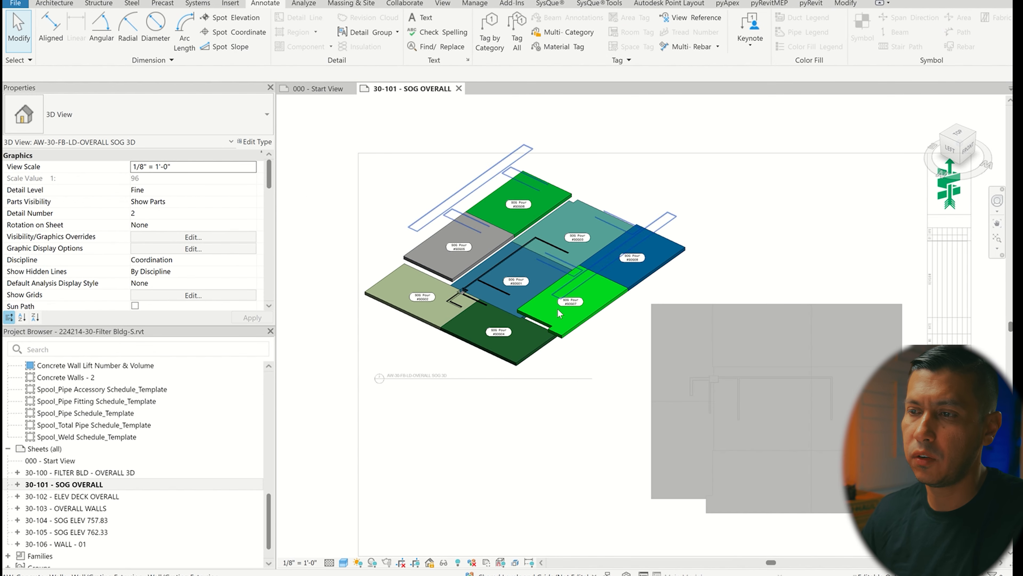
{"action": "scroll", "coordinate": [450, 286], "scroll_direction": "down", "scroll_amount": 2}
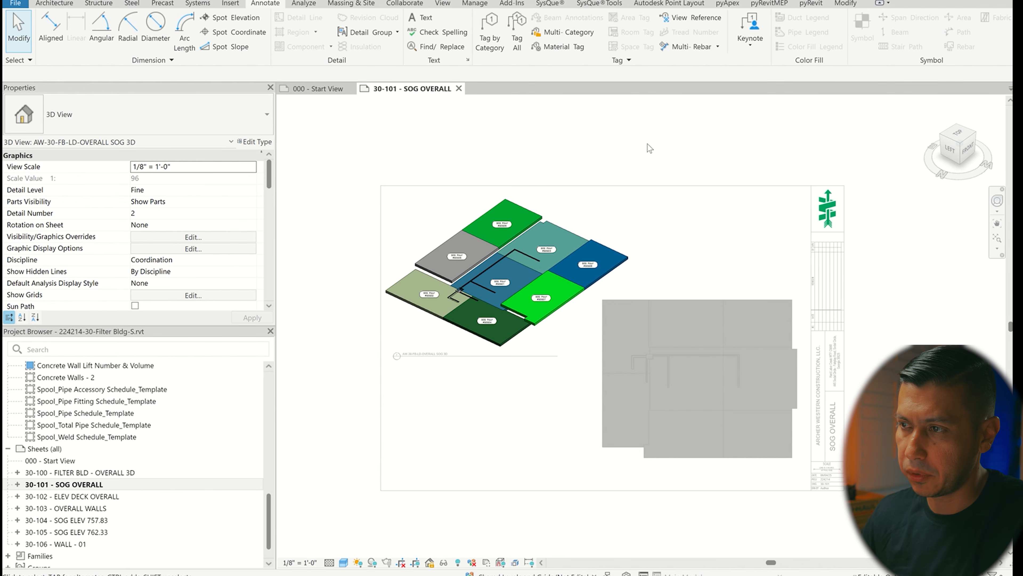
{"action": "right_click", "coordinate": [588, 206]}
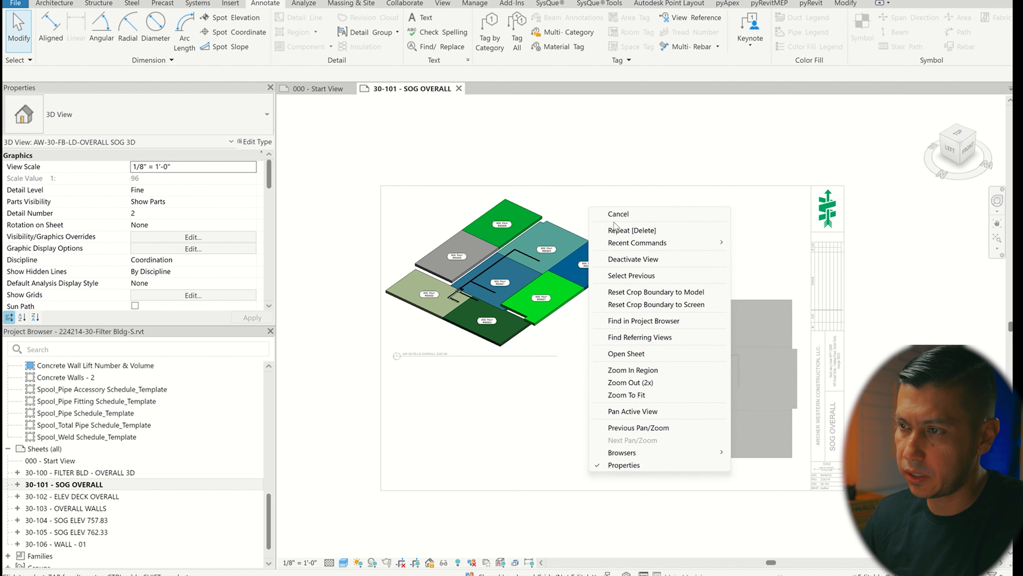
{"action": "left_click", "coordinate": [671, 261]}
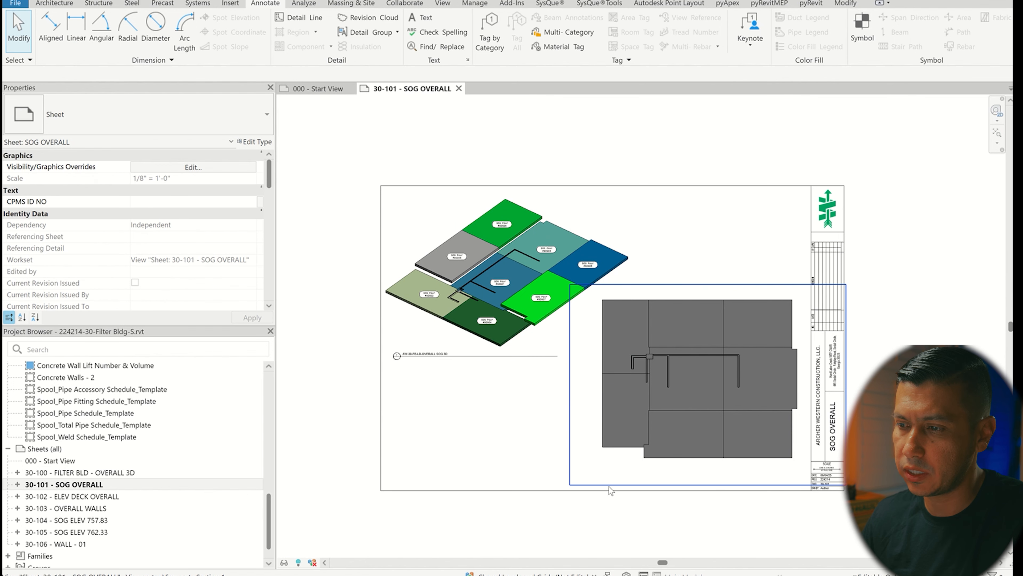
- Activate the AW-30-FB-LD-OVERALL SOG floor plan viewport and open its visibility/graphics filter overrides
{"action": "double_click", "coordinate": [608, 471]}
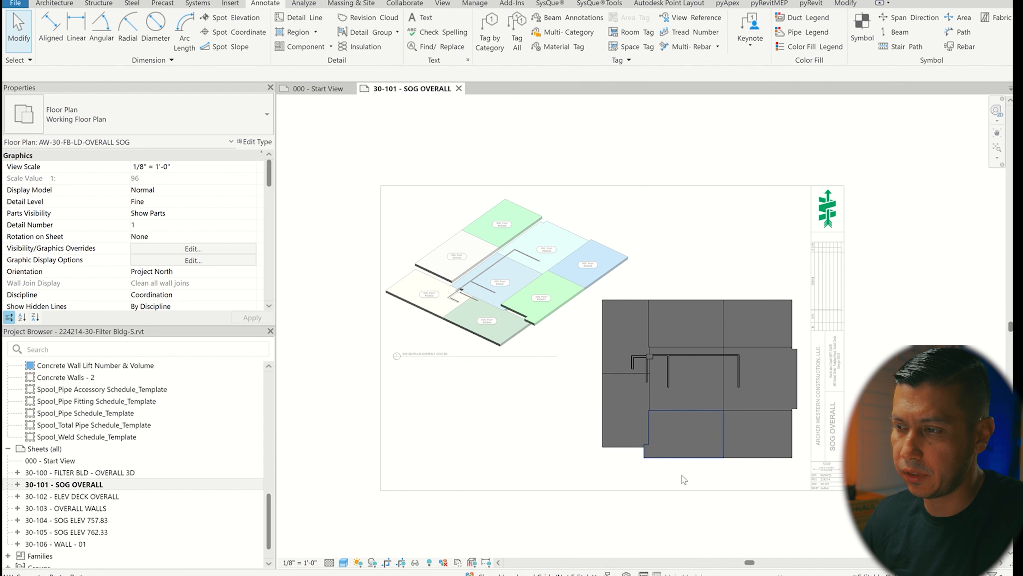
{"action": "key", "text": "v"}
{"action": "key", "text": "g"}
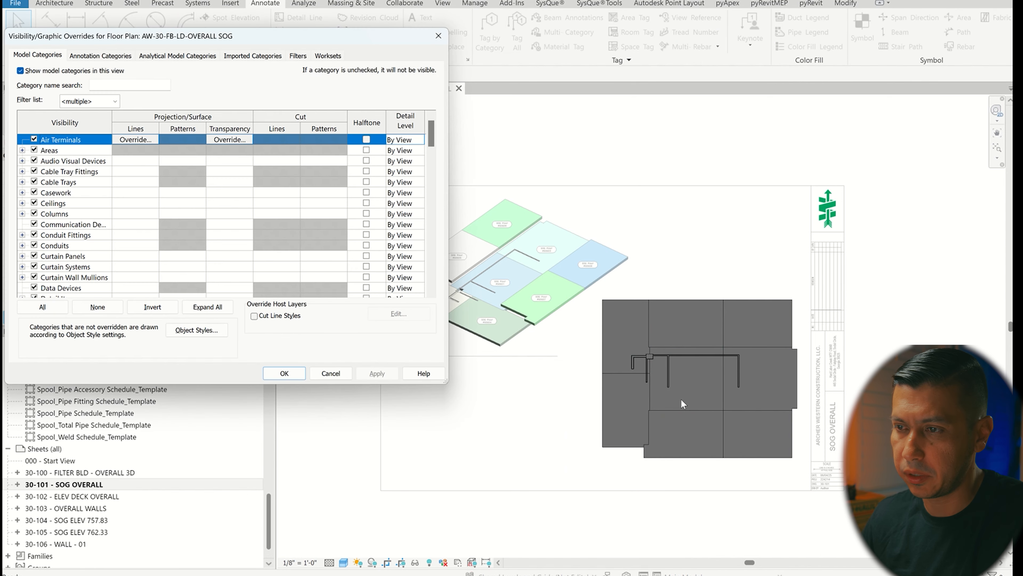
{"action": "left_click", "coordinate": [297, 56]}
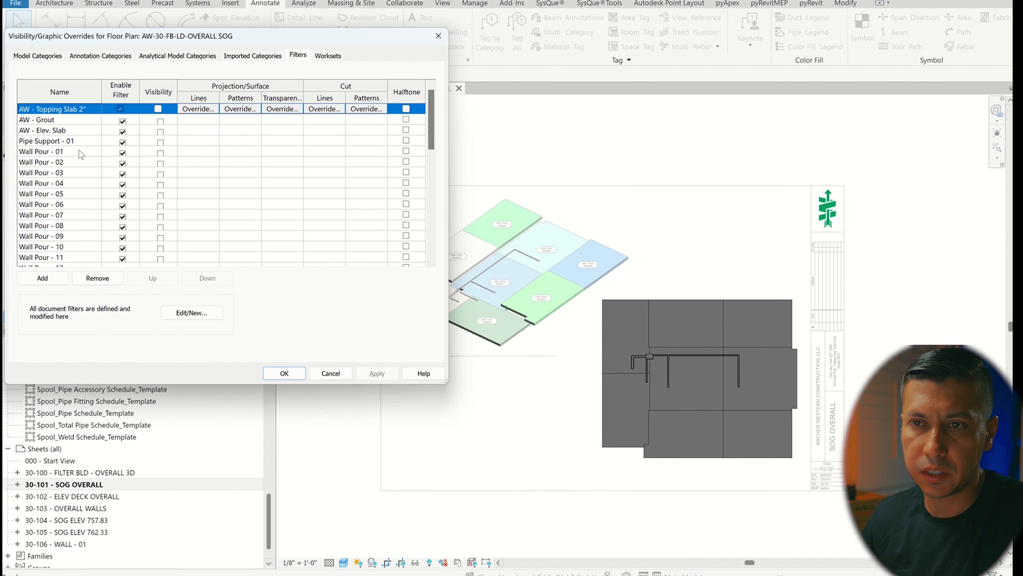
- Add the filters SOG Pour - 01 through SOG Pour - 08 to the floor plan view
{"action": "left_click", "coordinate": [64, 153]}
{"action": "scroll", "coordinate": [66, 164], "scroll_direction": "down", "scroll_amount": 2}
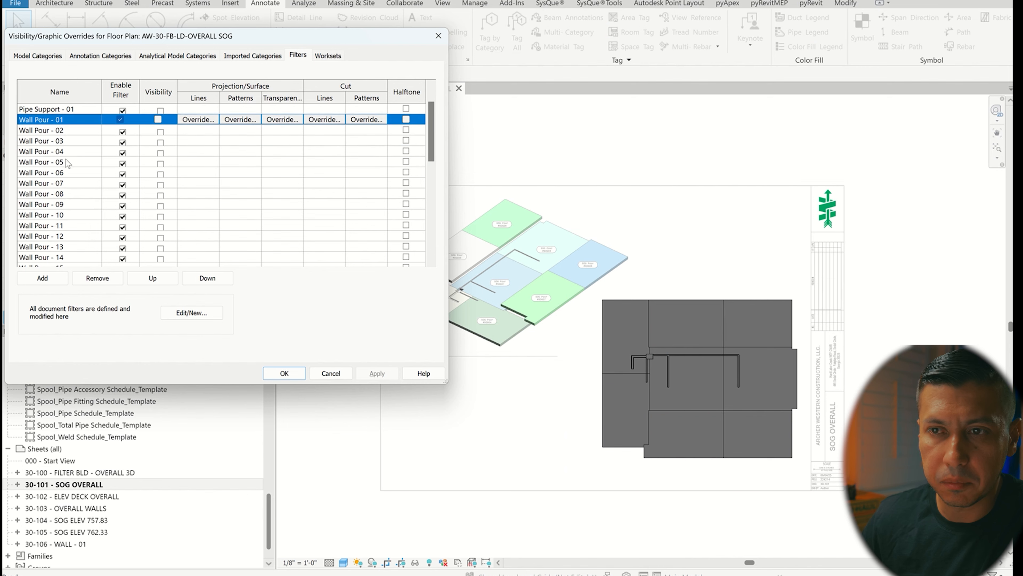
{"action": "scroll", "coordinate": [91, 233], "scroll_direction": "down", "scroll_amount": 5}
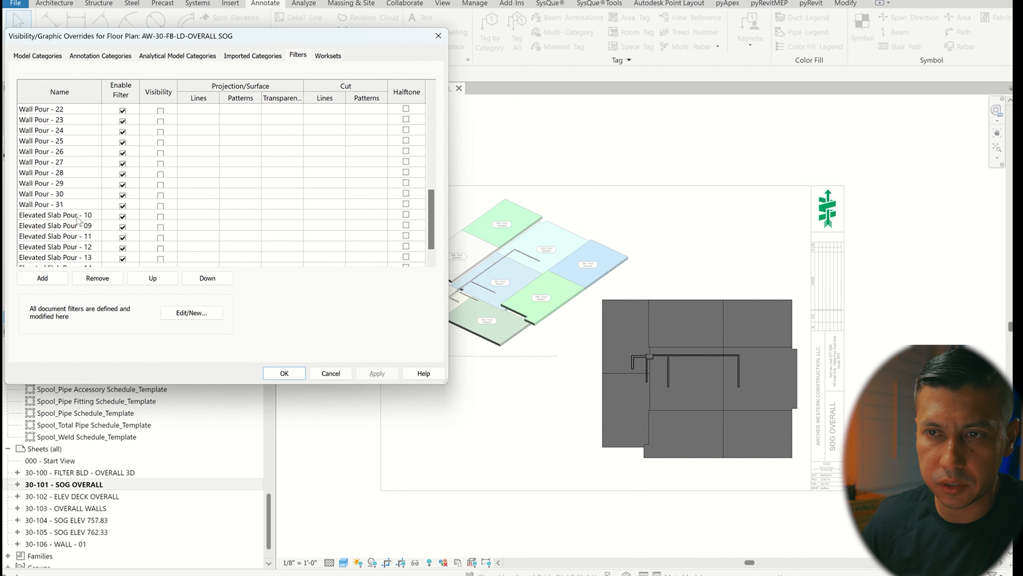
{"action": "scroll", "coordinate": [72, 215], "scroll_direction": "down", "scroll_amount": 2}
{"action": "left_click", "coordinate": [49, 281]}
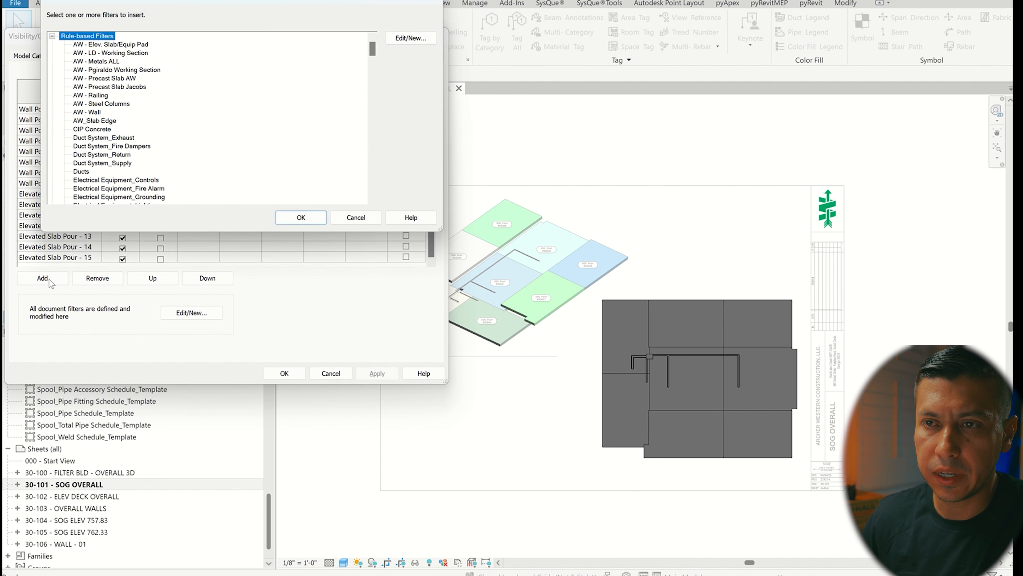
{"action": "scroll", "coordinate": [129, 142], "scroll_direction": "down", "scroll_amount": 8}
{"action": "key", "text": "s"}
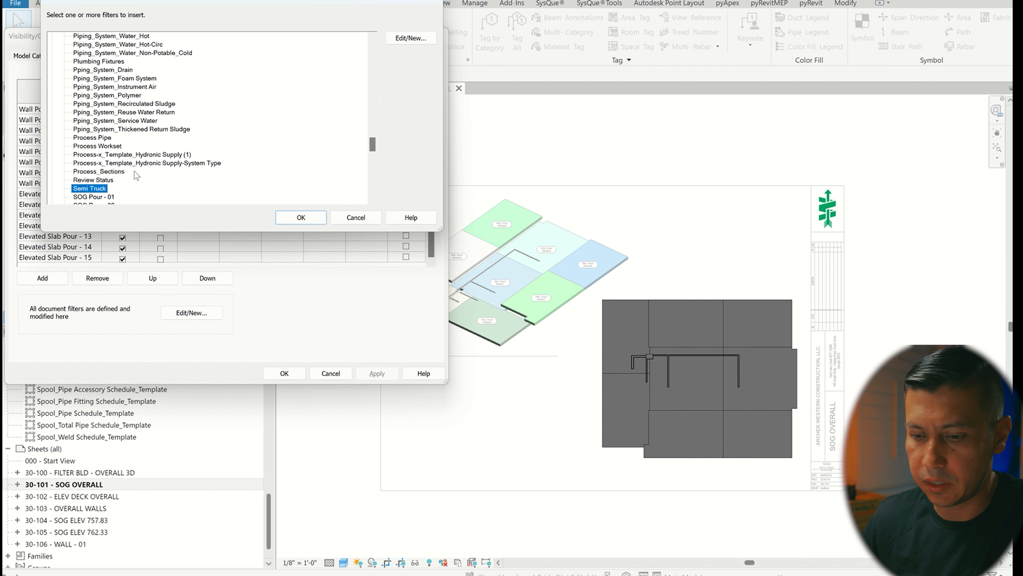
{"action": "scroll", "coordinate": [121, 162], "scroll_direction": "down", "scroll_amount": 3}
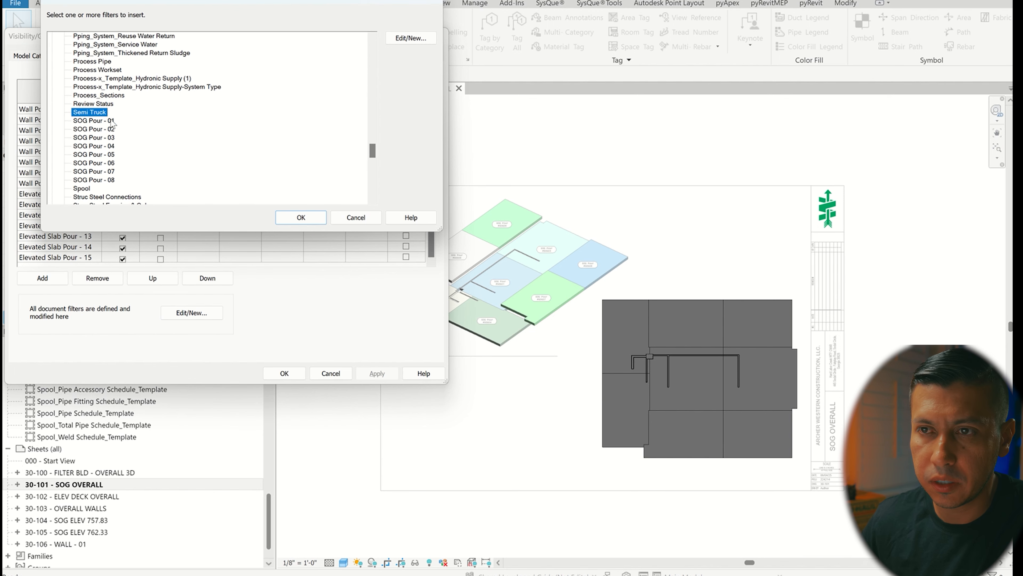
{"action": "left_click", "coordinate": [112, 121]}
{"action": "left_click", "coordinate": [113, 180], "text": "shift"}
{"action": "left_click", "coordinate": [301, 218]}
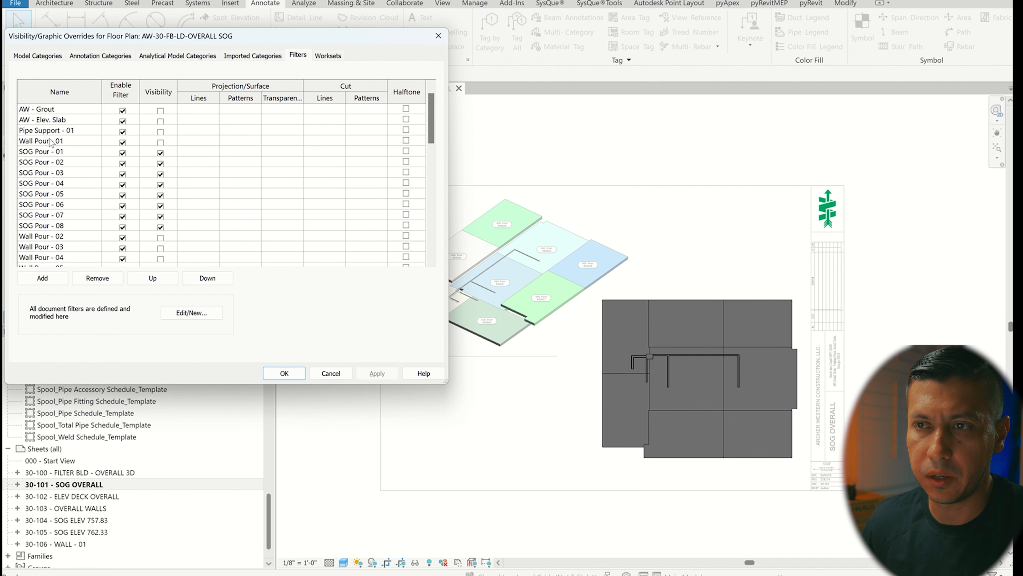
{"action": "left_click", "coordinate": [171, 144]}
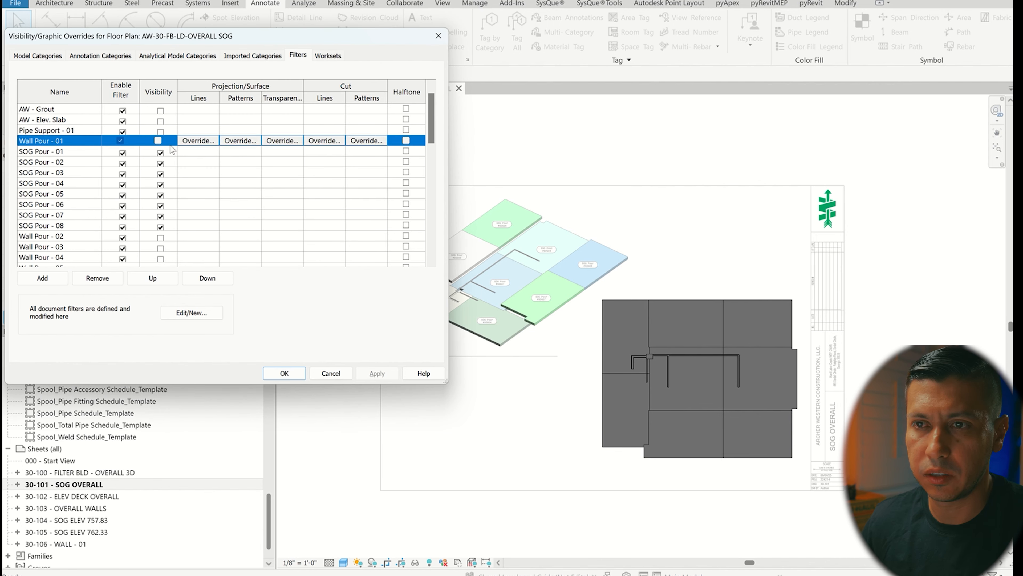
{"action": "left_click", "coordinate": [240, 140]}
{"action": "left_click", "coordinate": [353, 87]}
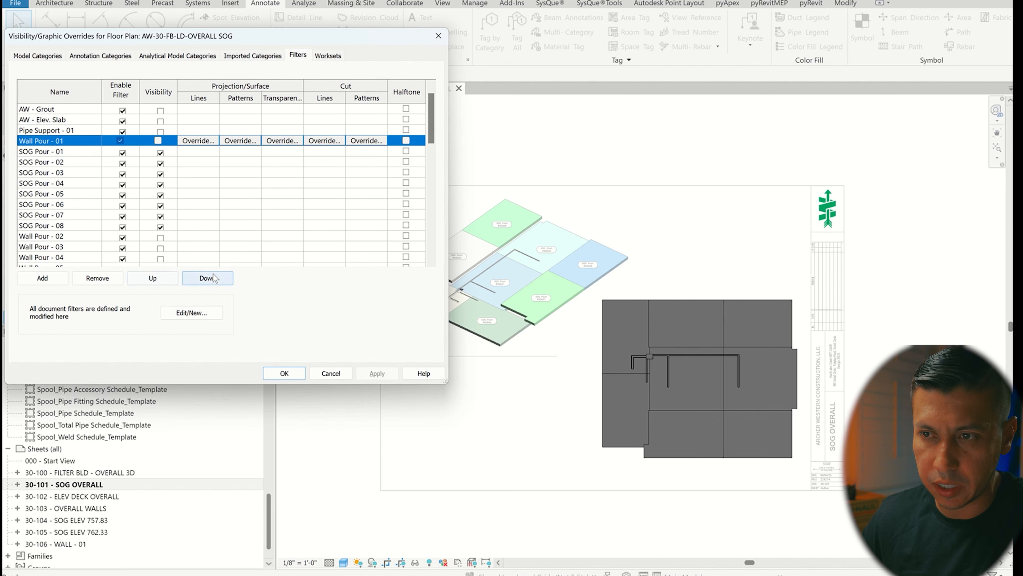
- Move the Wall Pour - 01 filter down the list until it sits below SOG Pour - 08
{"action": "left_click", "coordinate": [212, 284]}
{"action": "left_click", "coordinate": [213, 283]}
{"action": "left_click", "coordinate": [213, 283]}
{"action": "left_click", "coordinate": [213, 283]}
{"action": "left_click", "coordinate": [213, 283]}
{"action": "left_click", "coordinate": [213, 283]}
{"action": "left_click", "coordinate": [212, 283]}
{"action": "left_click", "coordinate": [212, 283]}
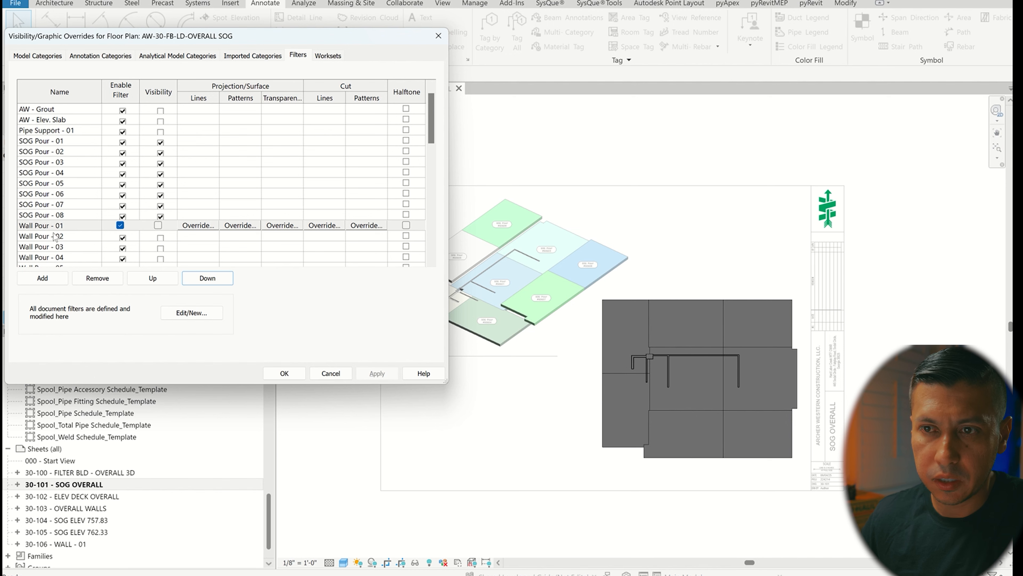
- Override the projection/surface foreground pattern of filters SOG Pour - 01 through SOG Pour - 08 with solid fill
{"action": "left_click", "coordinate": [60, 142]}
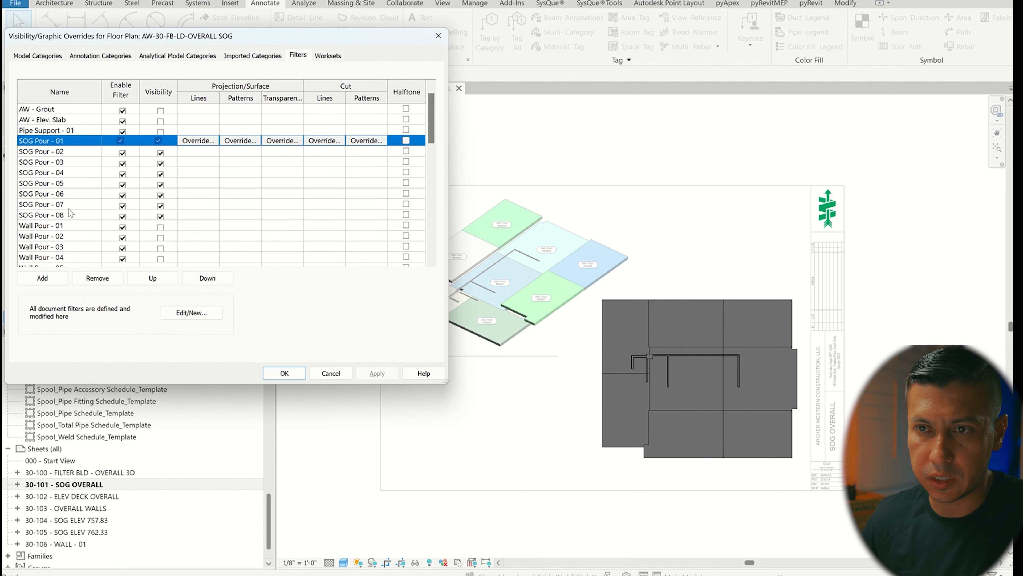
{"action": "left_click", "coordinate": [56, 215], "text": "shift"}
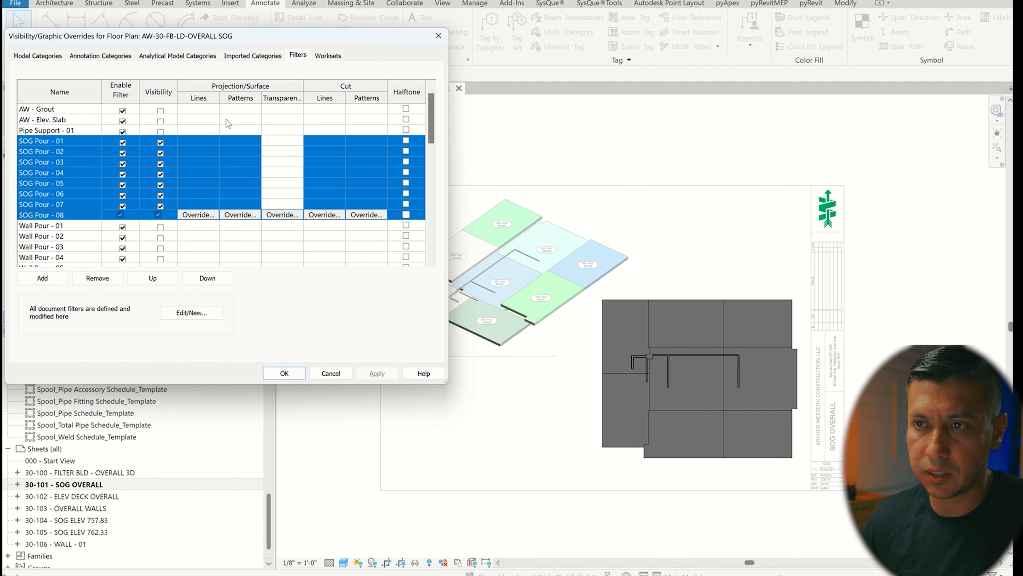
{"action": "left_click", "coordinate": [238, 141]}
{"action": "left_click", "coordinate": [241, 140]}
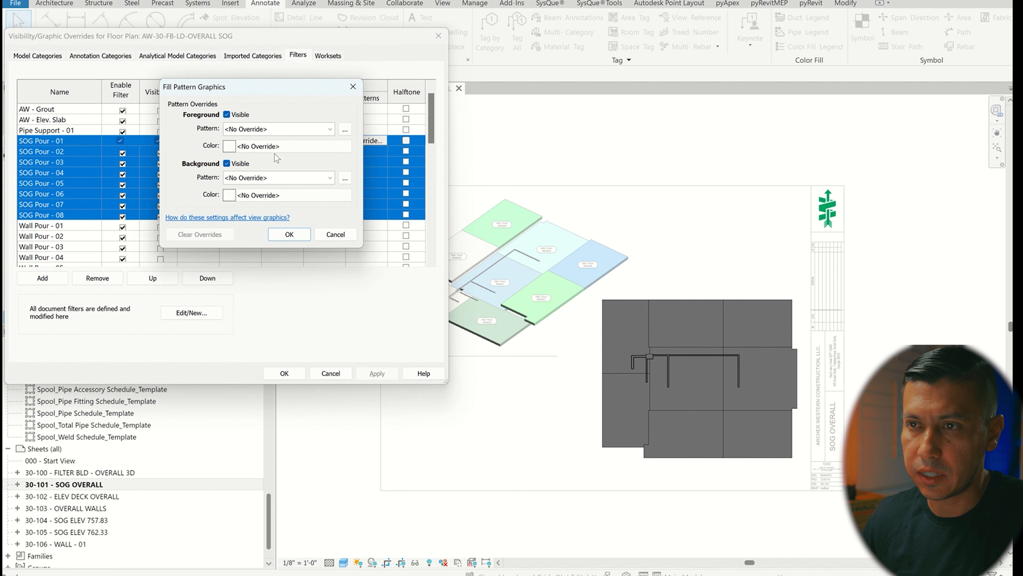
{"action": "left_click", "coordinate": [330, 129]}
{"action": "left_click", "coordinate": [274, 146]}
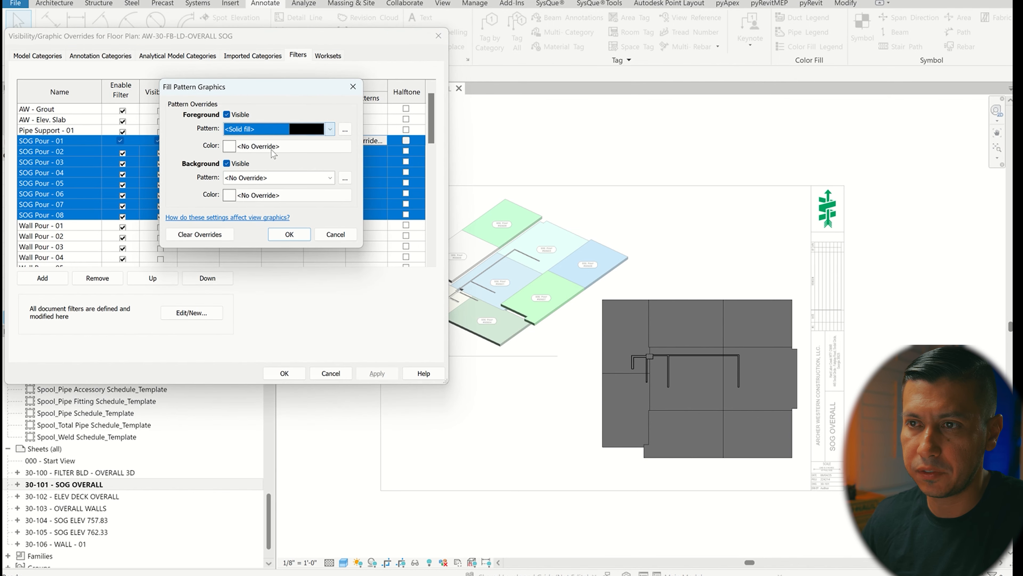
{"action": "left_click", "coordinate": [290, 235]}
- Override the cut foreground pattern of the same eight SOG Pour filters with solid fill
{"action": "left_click", "coordinate": [361, 141]}
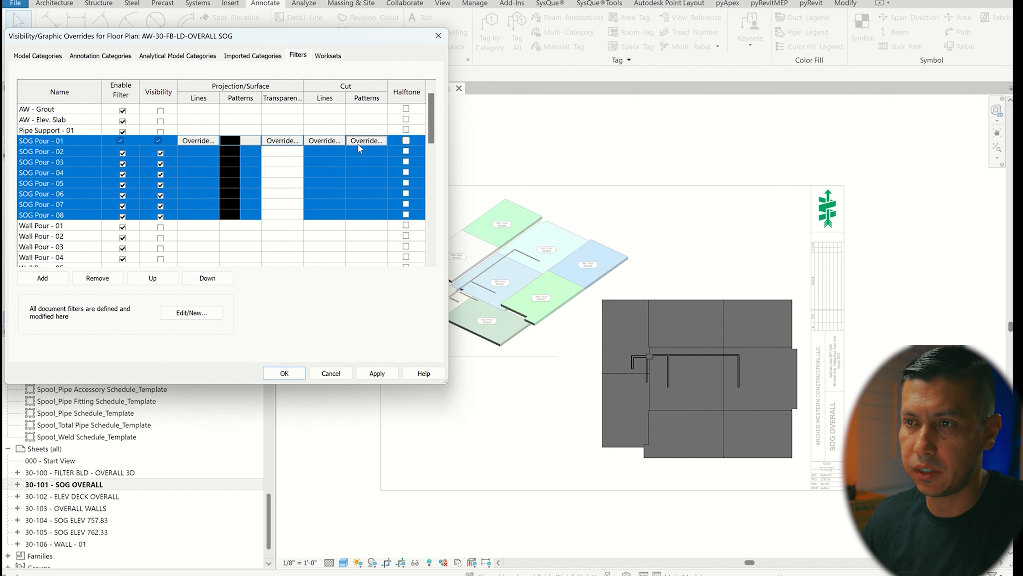
{"action": "left_click", "coordinate": [329, 129]}
{"action": "left_click", "coordinate": [273, 147]}
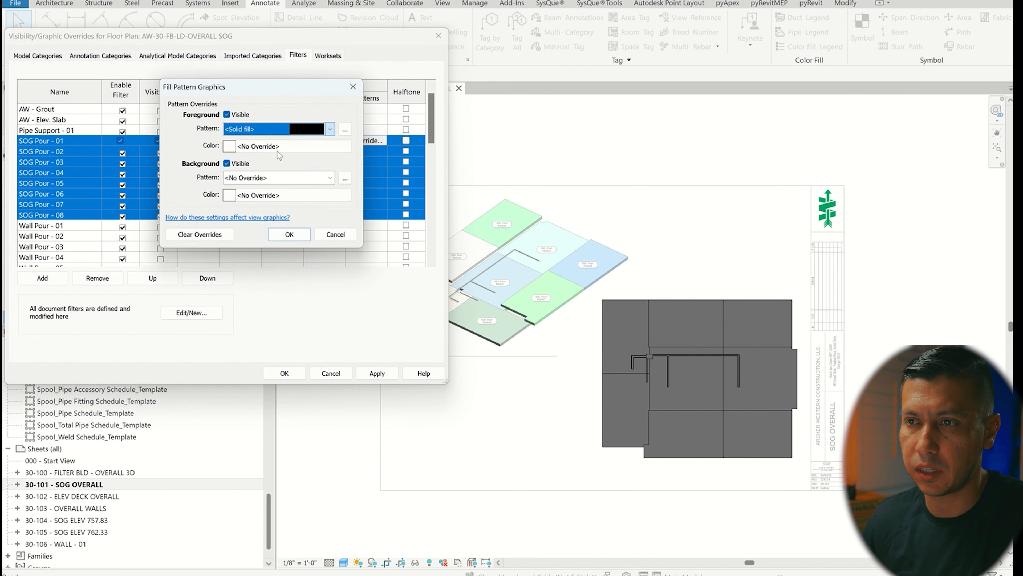
{"action": "left_click", "coordinate": [289, 235]}
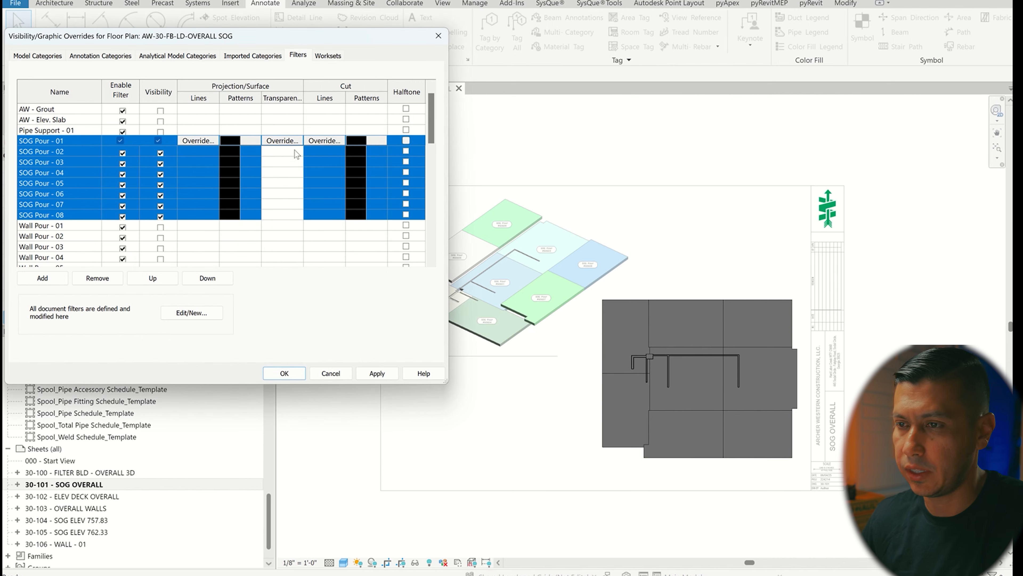
{"action": "left_click", "coordinate": [237, 141]}
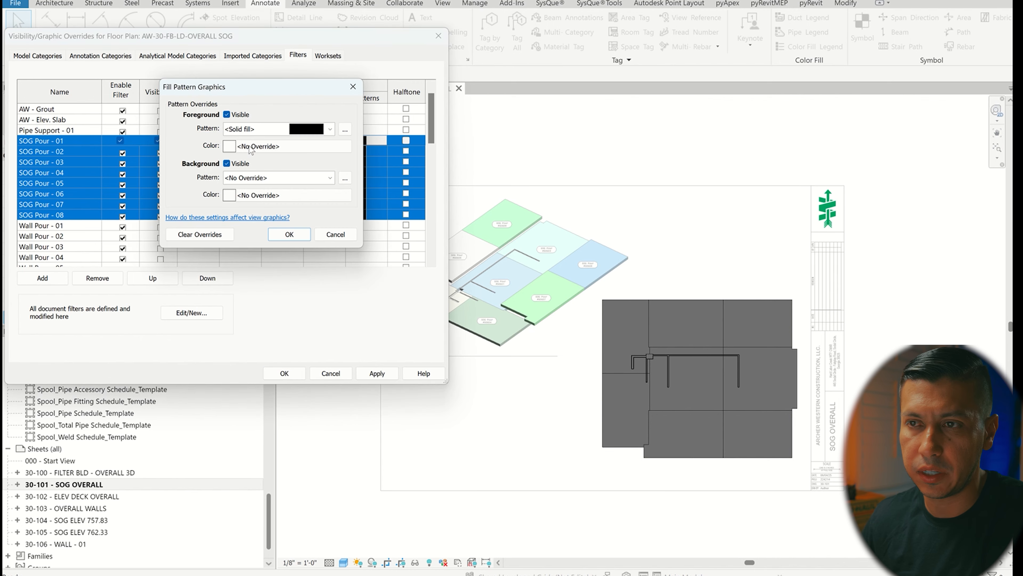
{"action": "left_click", "coordinate": [353, 86]}
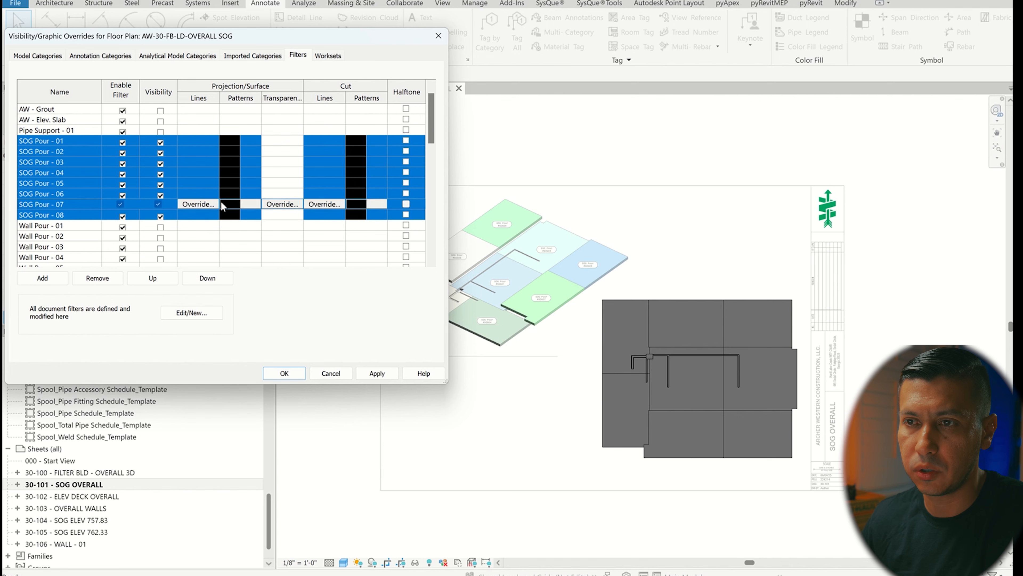
{"action": "left_click", "coordinate": [40, 142]}
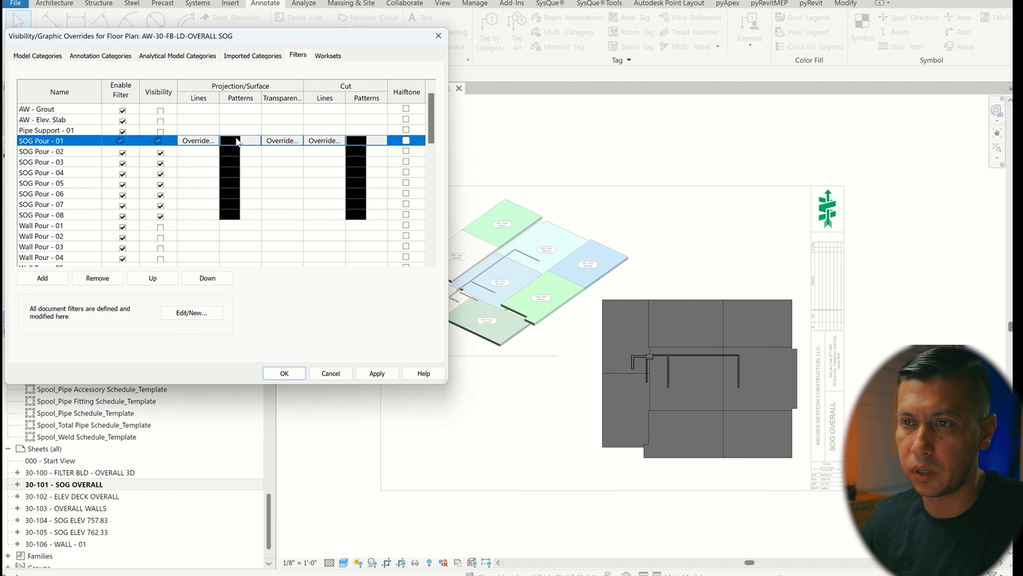
{"action": "left_click", "coordinate": [237, 141]}
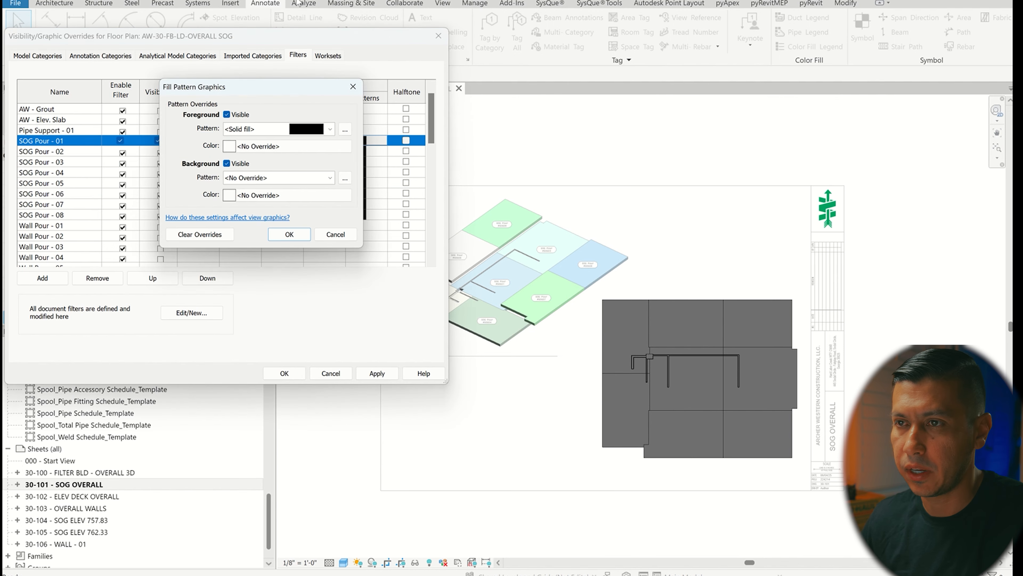
{"action": "left_click", "coordinate": [353, 86]}
- Apply the SOG Pour filter overrides to the floor plan and close the visibility/graphics dialog
{"action": "left_click_drag", "start_coordinate": [324, 37], "coordinate": [941, 113]}
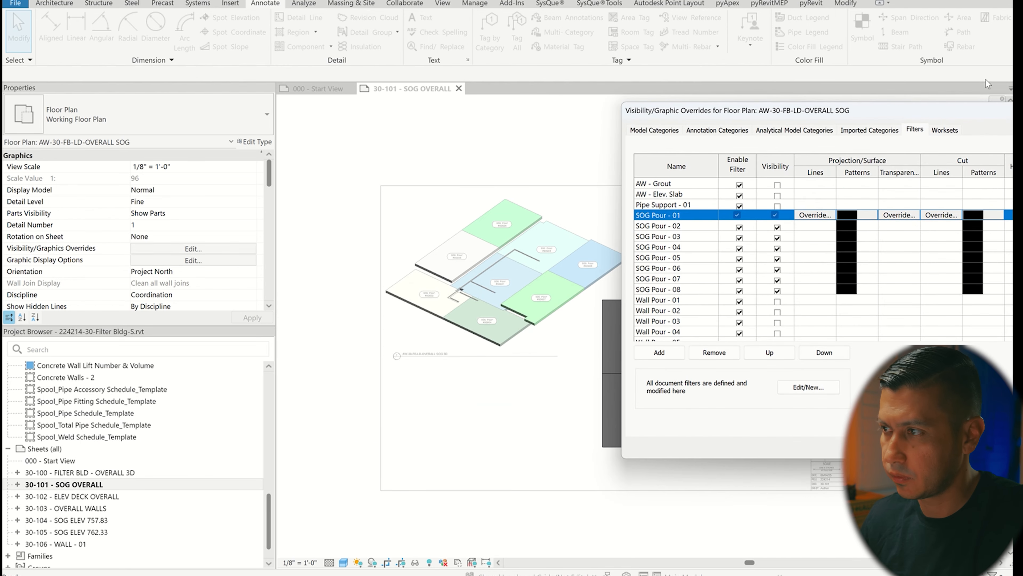
{"action": "left_click_drag", "start_coordinate": [918, 112], "coordinate": [609, 98]}
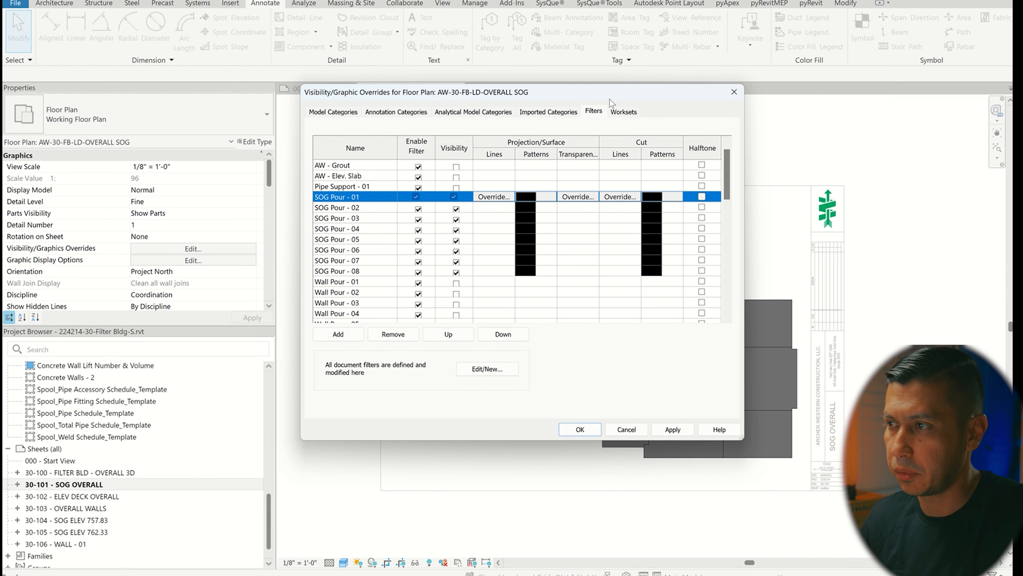
{"action": "left_click", "coordinate": [681, 430]}
{"action": "left_click", "coordinate": [580, 429]}
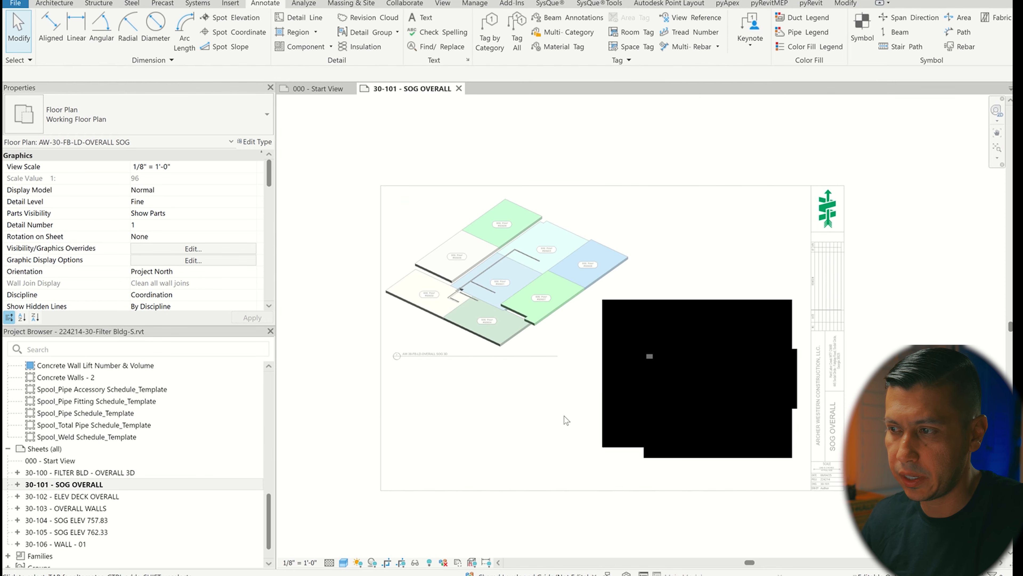
- Deactivate the floor plan view to return to the SOG OVERALL sheet
{"action": "scroll", "coordinate": [486, 351], "scroll_direction": "down", "scroll_amount": 3}
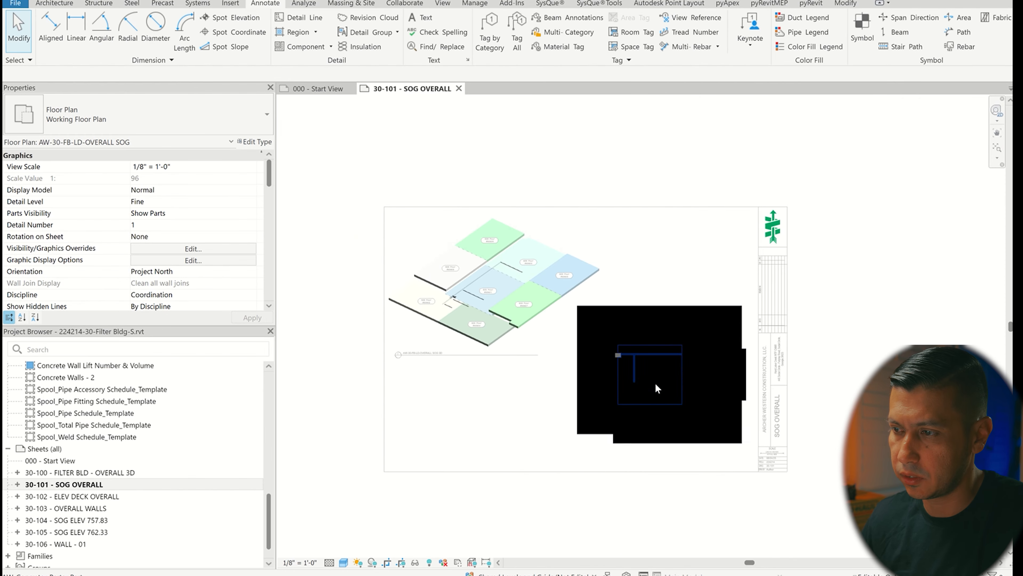
{"action": "left_click", "coordinate": [655, 384]}
{"action": "right_click", "coordinate": [655, 383]}
{"action": "key", "text": "Escape"}
{"action": "key", "text": "Escape"}
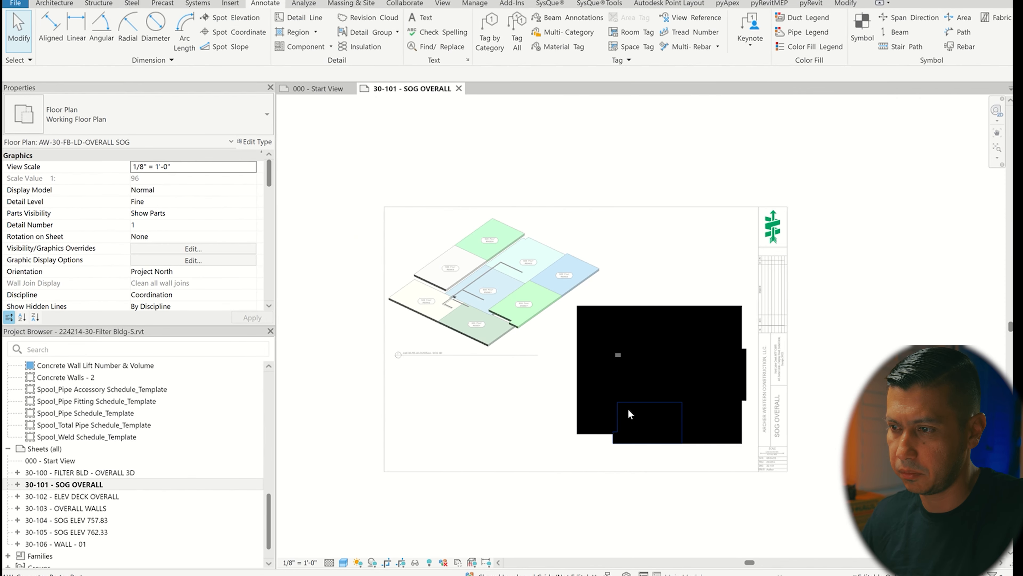
{"action": "right_click", "coordinate": [535, 422]}
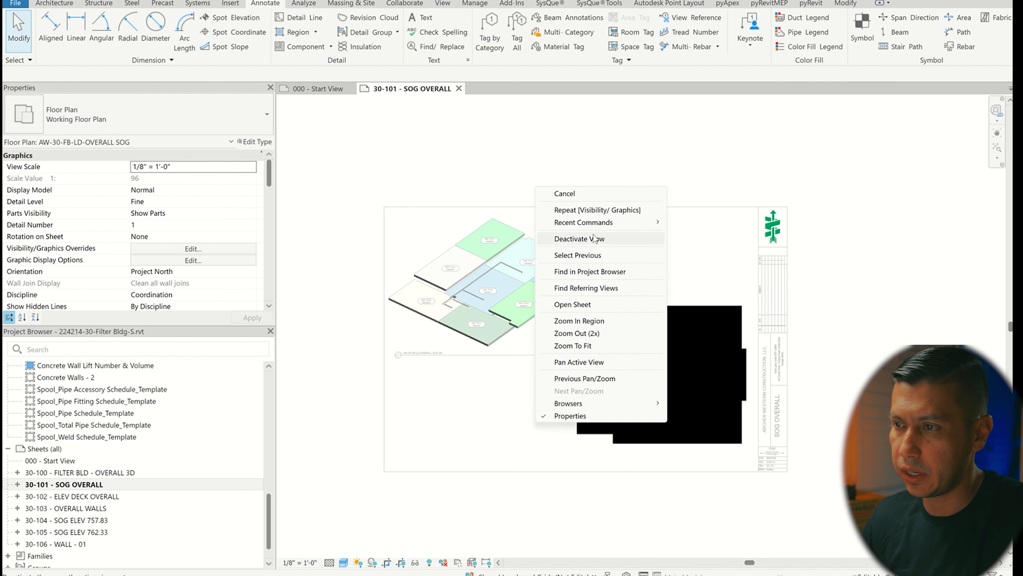
{"action": "left_click", "coordinate": [580, 239]}
- Capture a screen snip of the coloured and tagged AW-30-FB-LD-OVERALL SOG 3D viewport as a colour reference
{"action": "scroll", "coordinate": [451, 360], "scroll_direction": "up", "scroll_amount": 2}
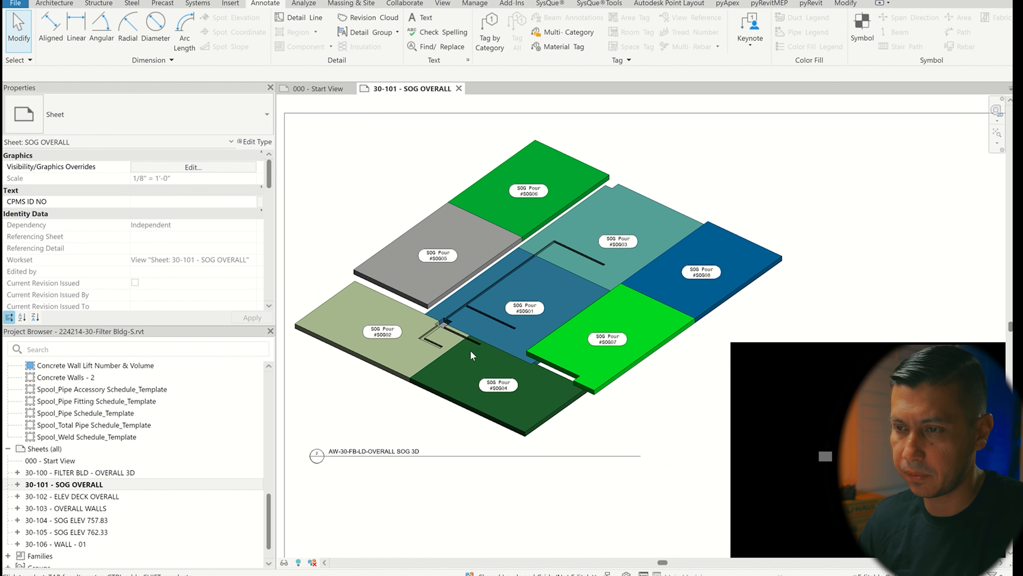
{"action": "left_click", "coordinate": [408, 251]}
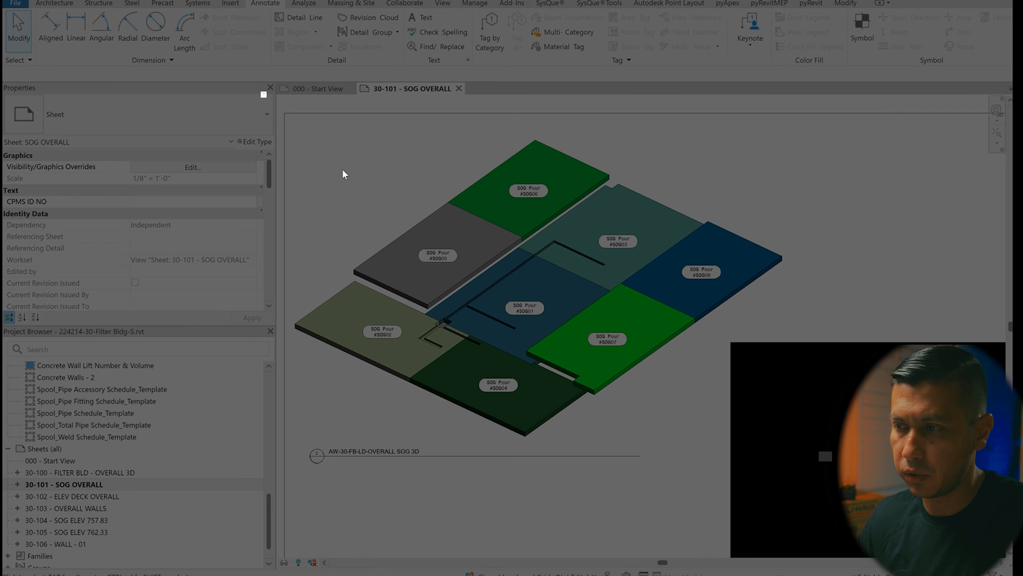
{"action": "left_click_drag", "start_coordinate": [261, 91], "coordinate": [793, 439]}
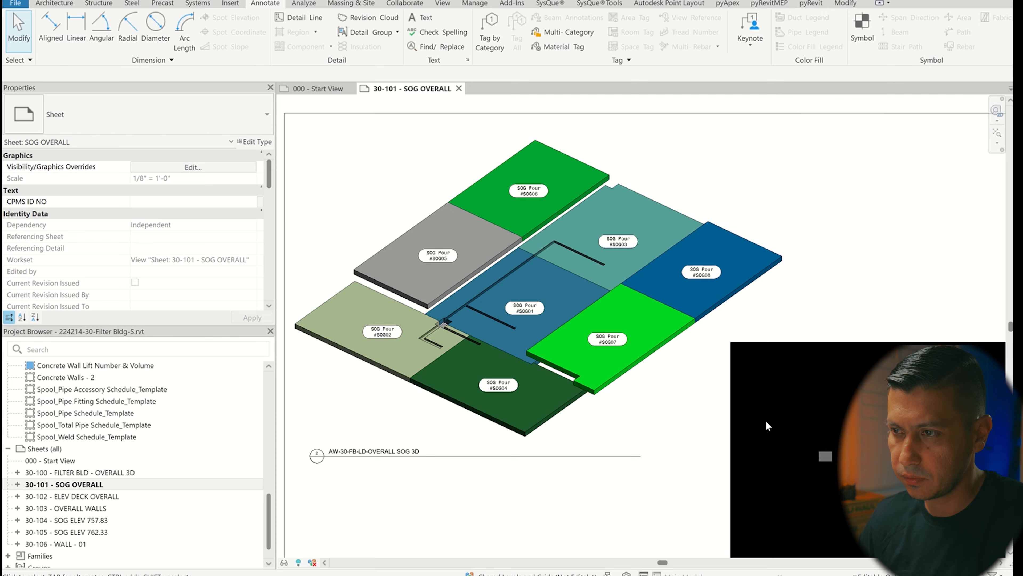
{"action": "left_click", "coordinate": [597, 210]}
- Reactivate the AW-30-FB-LD-OVERALL SOG floor plan viewport and open its visibility/graphics filter overrides
{"action": "scroll", "coordinate": [866, 338], "scroll_direction": "down", "scroll_amount": 1}
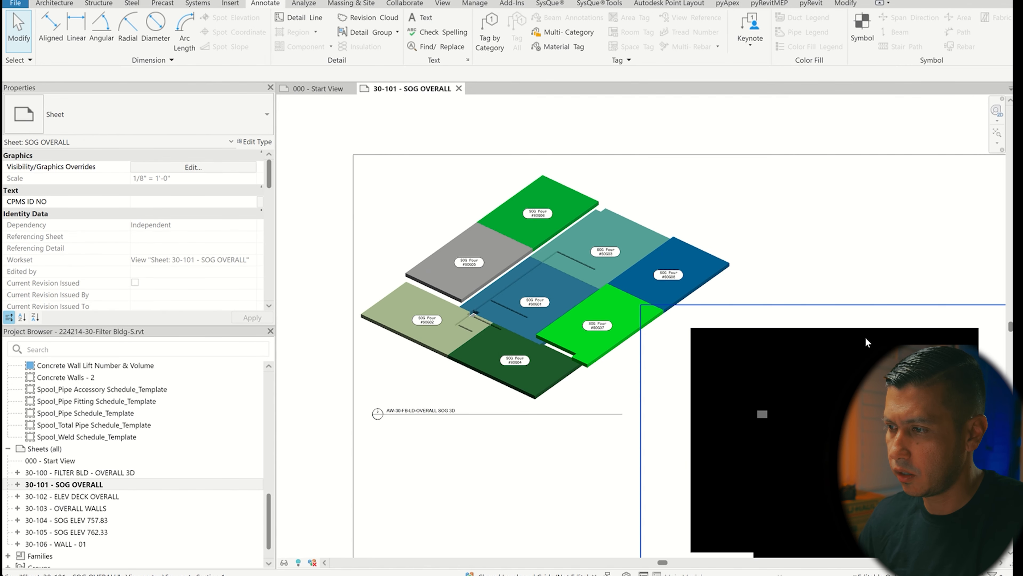
{"action": "scroll", "coordinate": [867, 341], "scroll_direction": "down", "scroll_amount": 2}
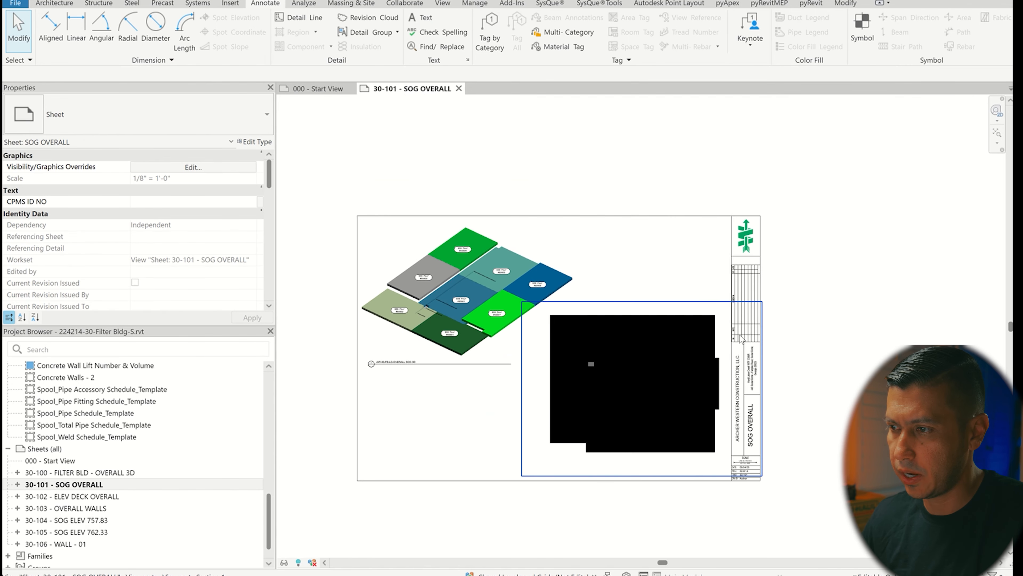
{"action": "double_click", "coordinate": [705, 314]}
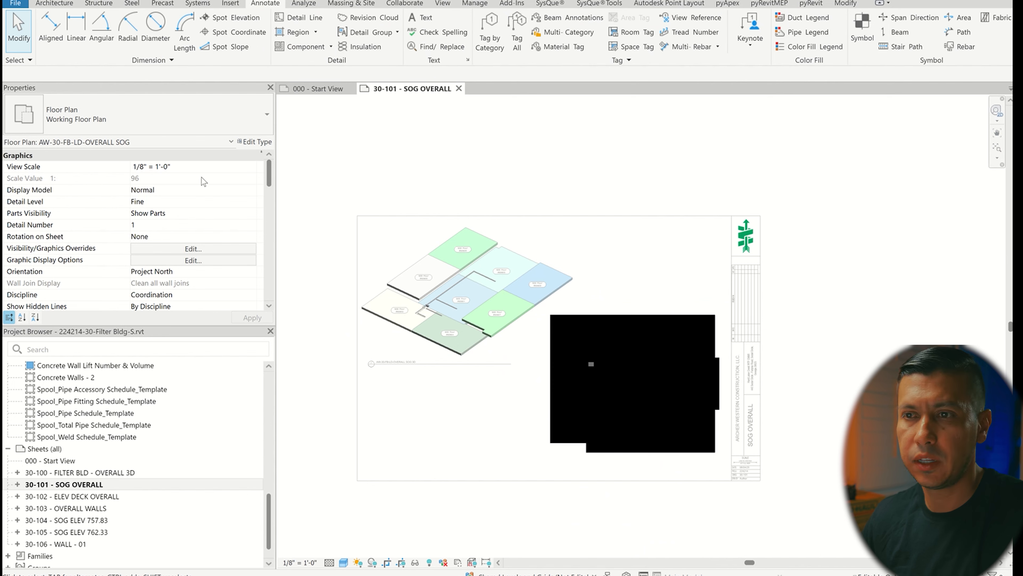
{"action": "key", "text": "v"}
{"action": "key", "text": "g"}
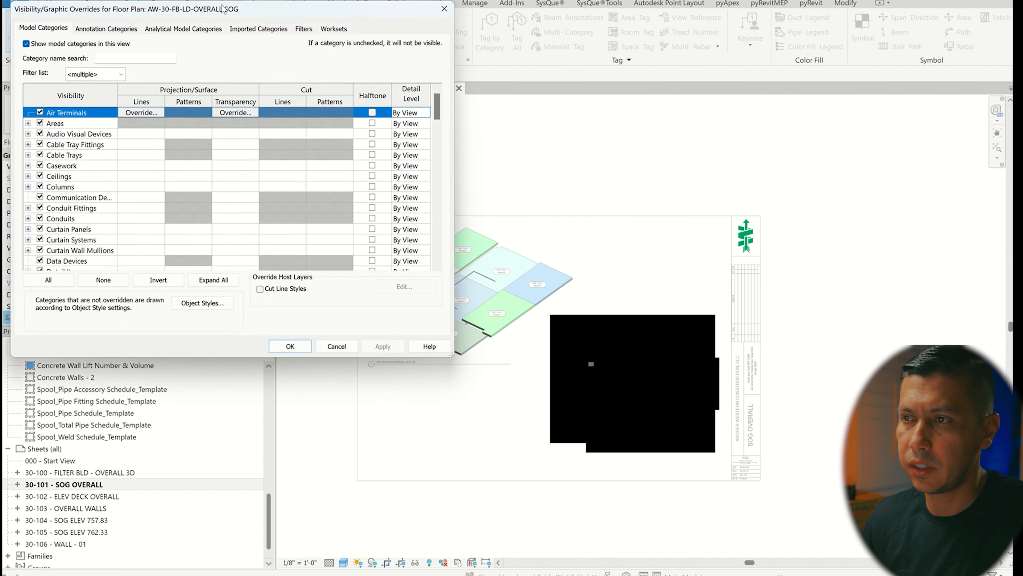
{"action": "left_click_drag", "start_coordinate": [556, 94], "coordinate": [205, 10]}
{"action": "left_click", "coordinate": [259, 22]}
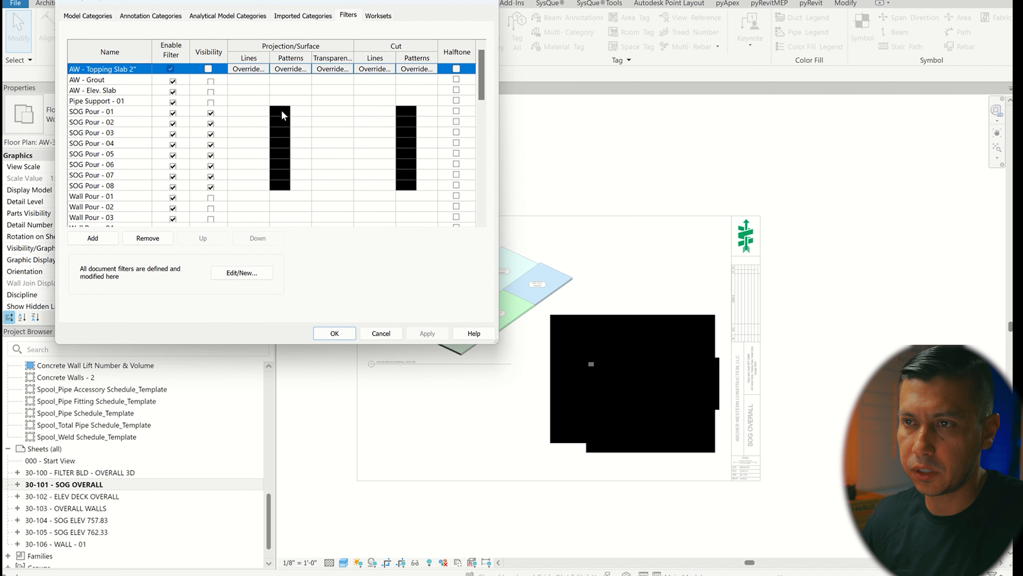
- Set the projection/surface foreground pattern colour of SOG Pour - 01 to the custom teal PANTONE P 126-6 C
{"action": "left_click", "coordinate": [281, 110]}
{"action": "left_click", "coordinate": [290, 111]}
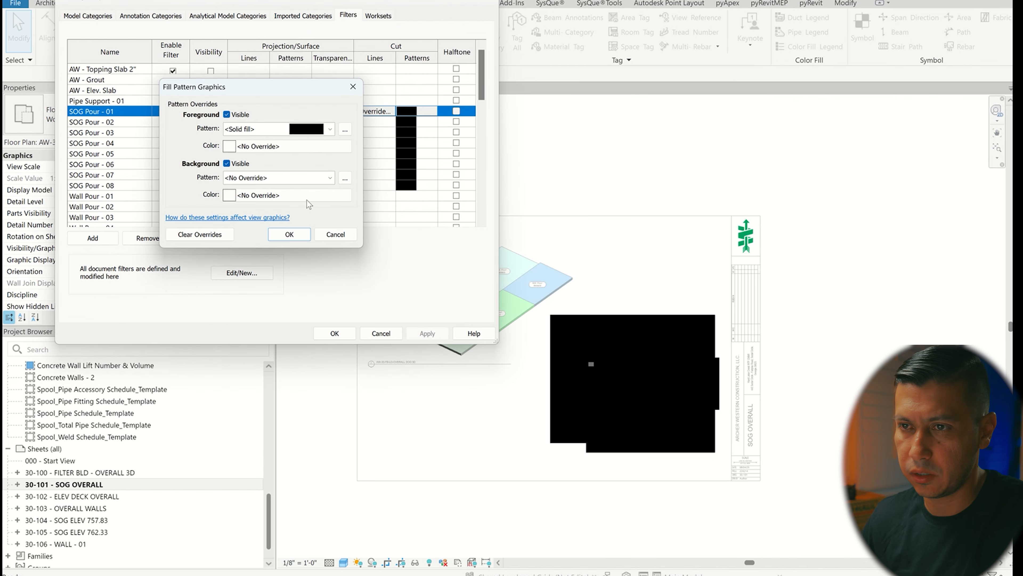
{"action": "left_click", "coordinate": [328, 145]}
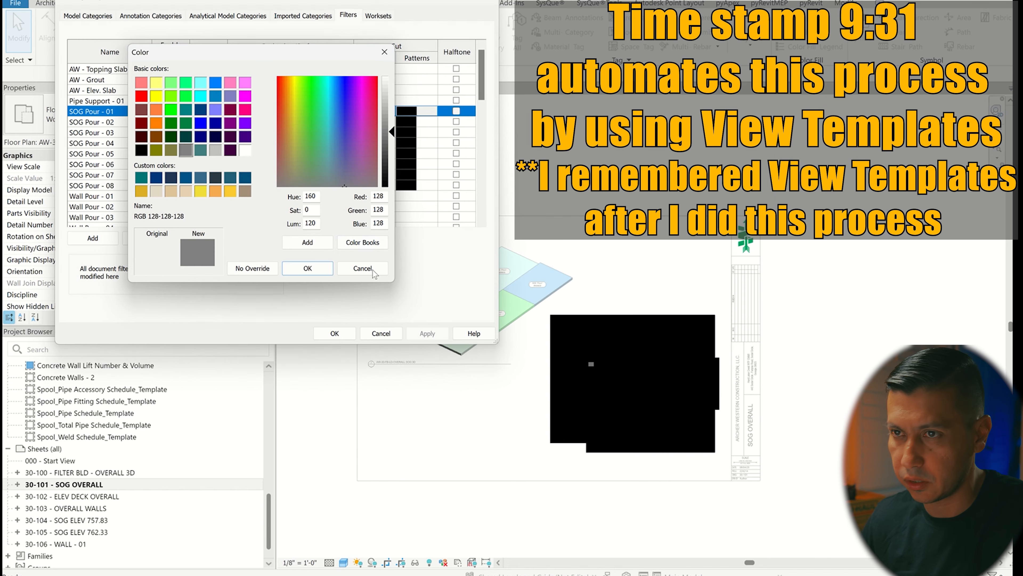
{"action": "left_click", "coordinate": [141, 178]}
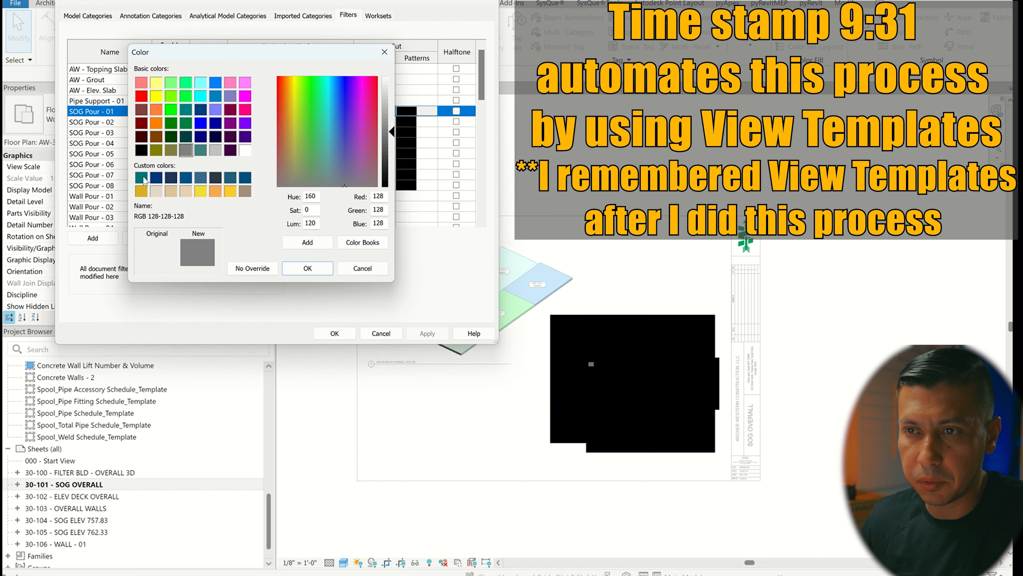
{"action": "left_click", "coordinate": [307, 268]}
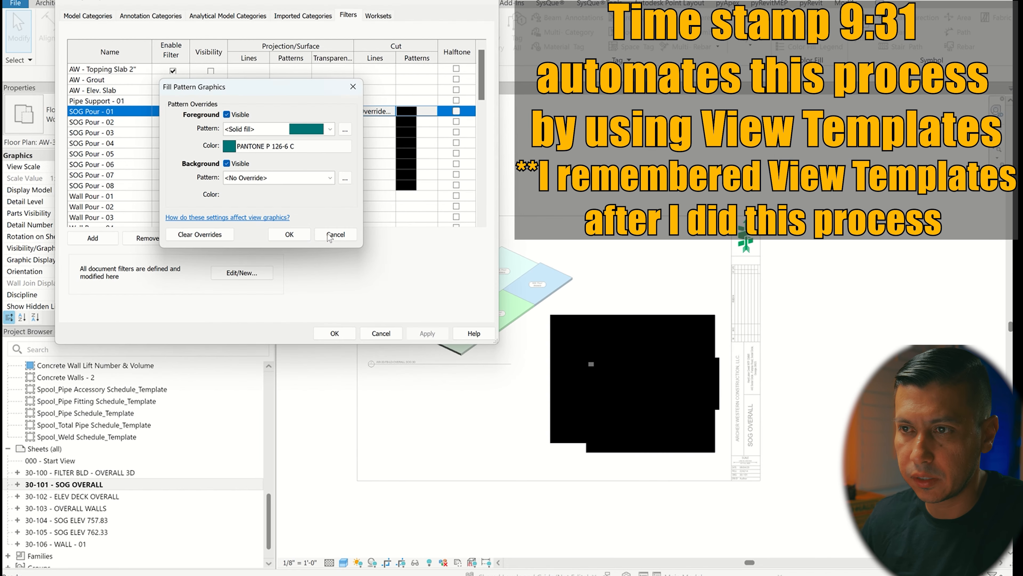
{"action": "left_click", "coordinate": [289, 235]}
- Set the cut foreground pattern colour of SOG Pour - 01 to PANTONE P 126-6 C, and apply the SOG Pour filter colours to the floor plan
{"action": "left_click", "coordinate": [417, 111]}
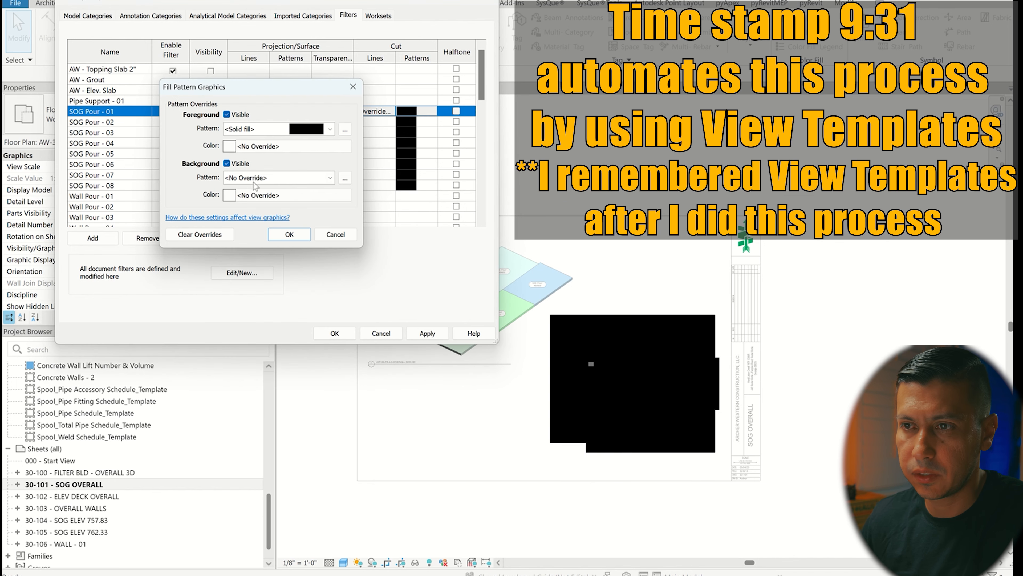
{"action": "left_click", "coordinate": [259, 147]}
{"action": "left_click", "coordinate": [142, 177]}
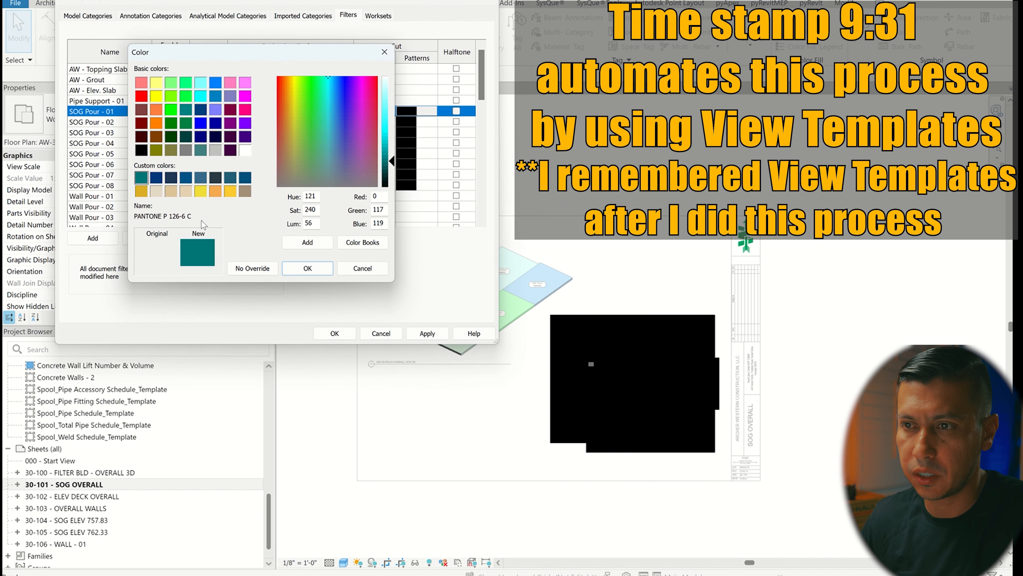
{"action": "left_click", "coordinate": [308, 268]}
{"action": "left_click", "coordinate": [303, 237]}
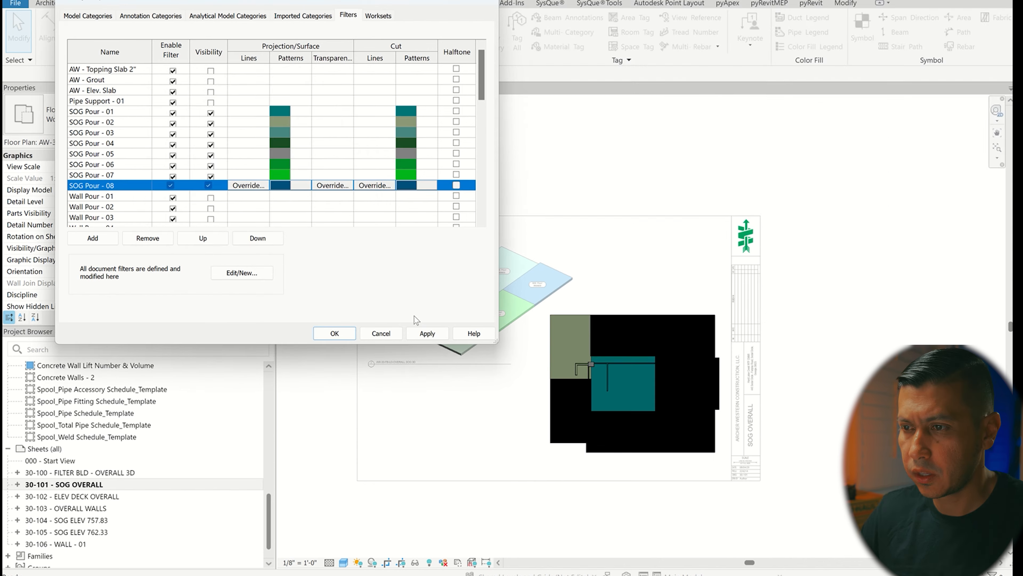
{"action": "left_click", "coordinate": [428, 333]}
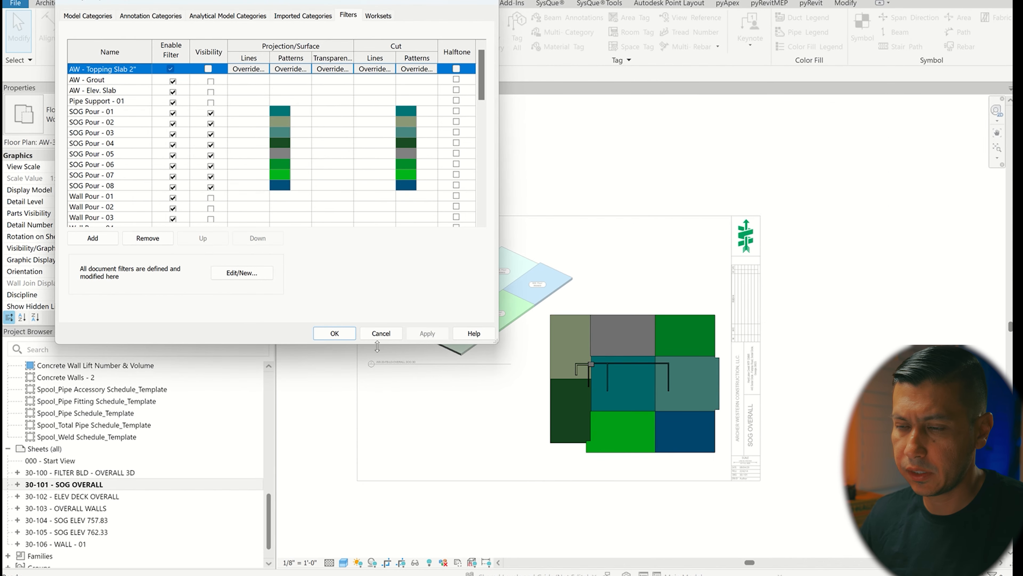
{"action": "left_click", "coordinate": [334, 332]}
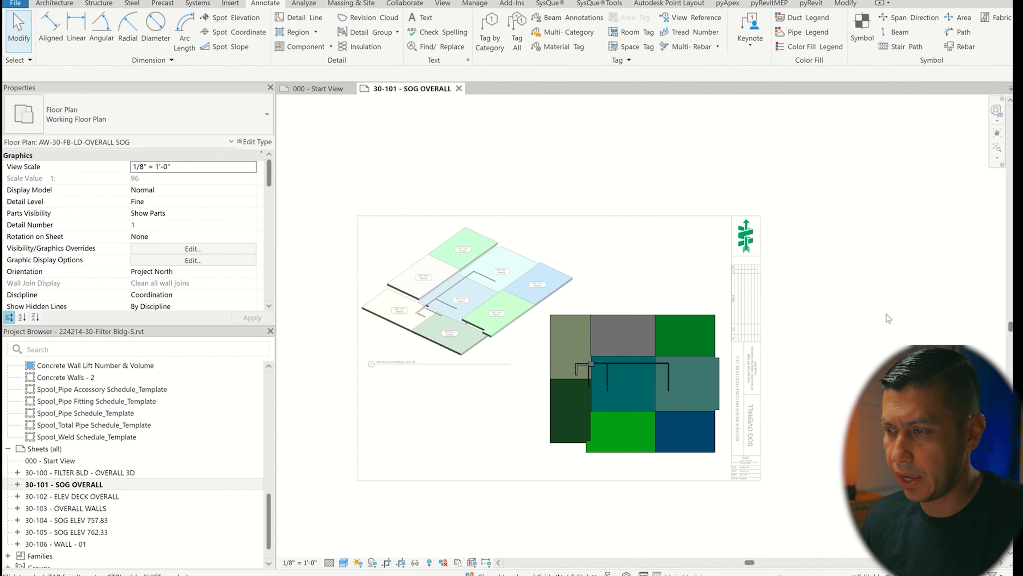
- Reactivate the floor plan viewport and tag each slab-on-grade pour by category, without leaders
{"action": "double_click", "coordinate": [868, 317]}
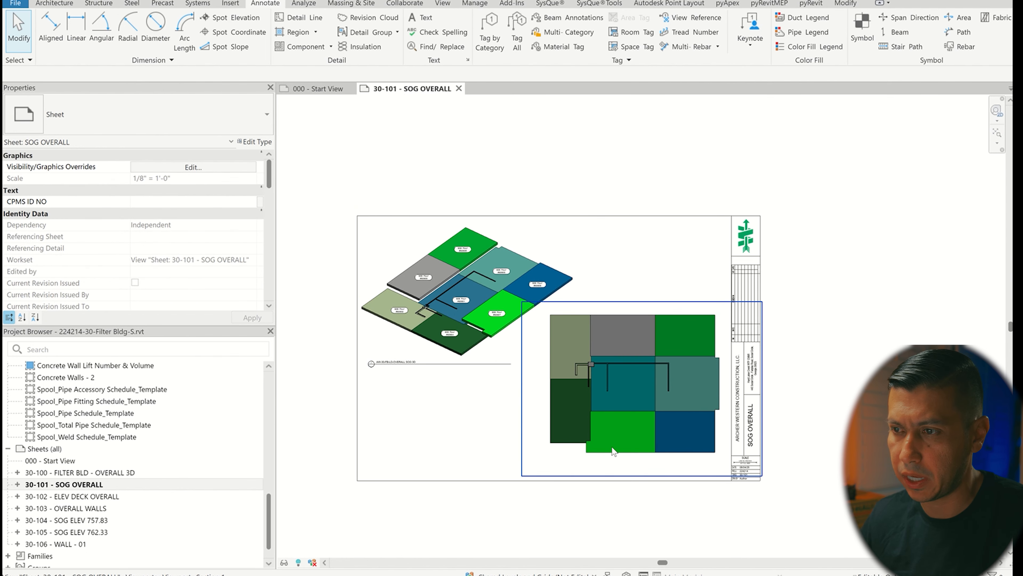
{"action": "scroll", "coordinate": [650, 427], "scroll_direction": "up", "scroll_amount": 2}
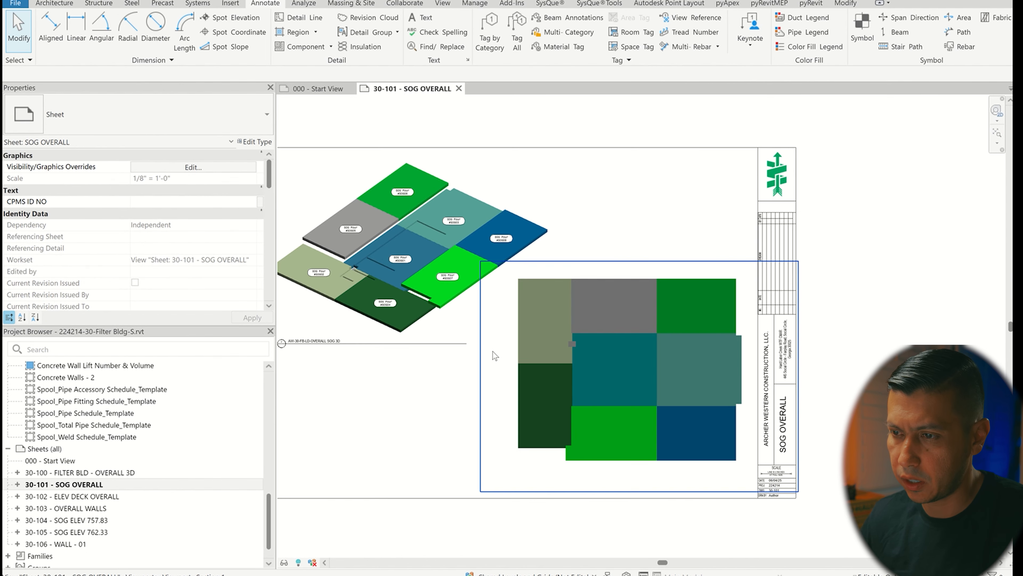
{"action": "double_click", "coordinate": [567, 481]}
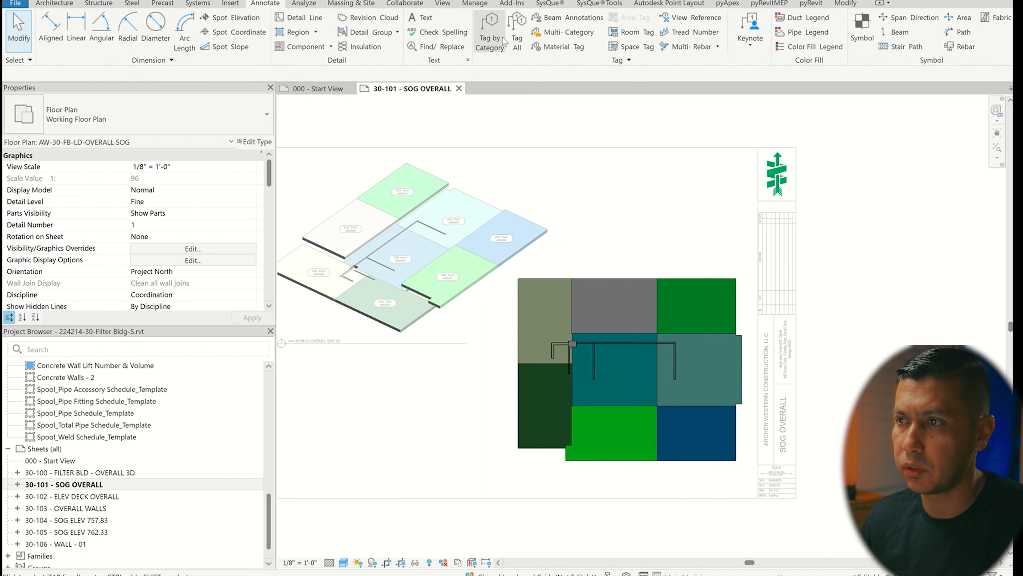
{"action": "left_click", "coordinate": [501, 38]}
{"action": "scroll", "coordinate": [564, 320], "scroll_direction": "up", "scroll_amount": 2}
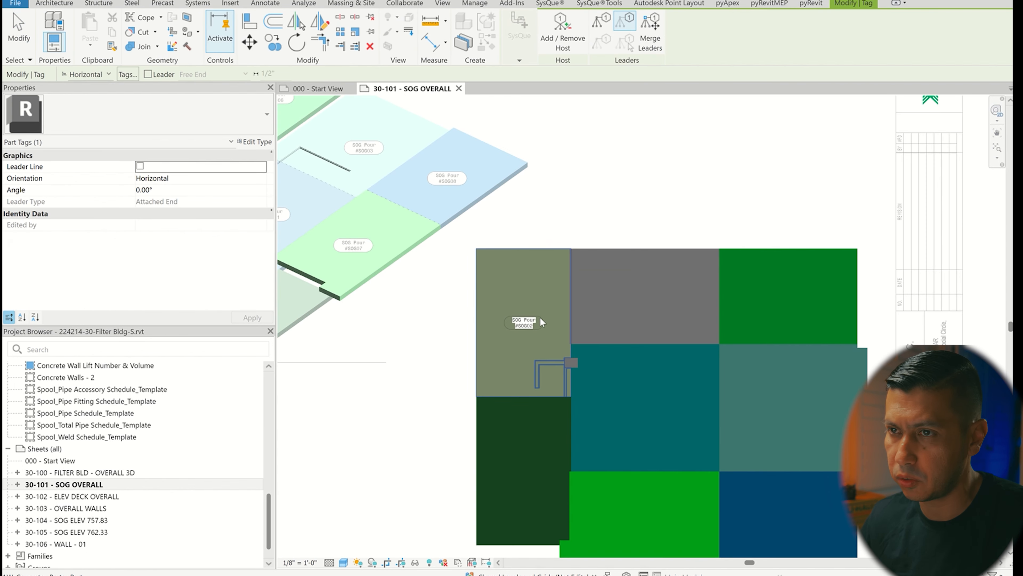
{"action": "left_click", "coordinate": [525, 328]}
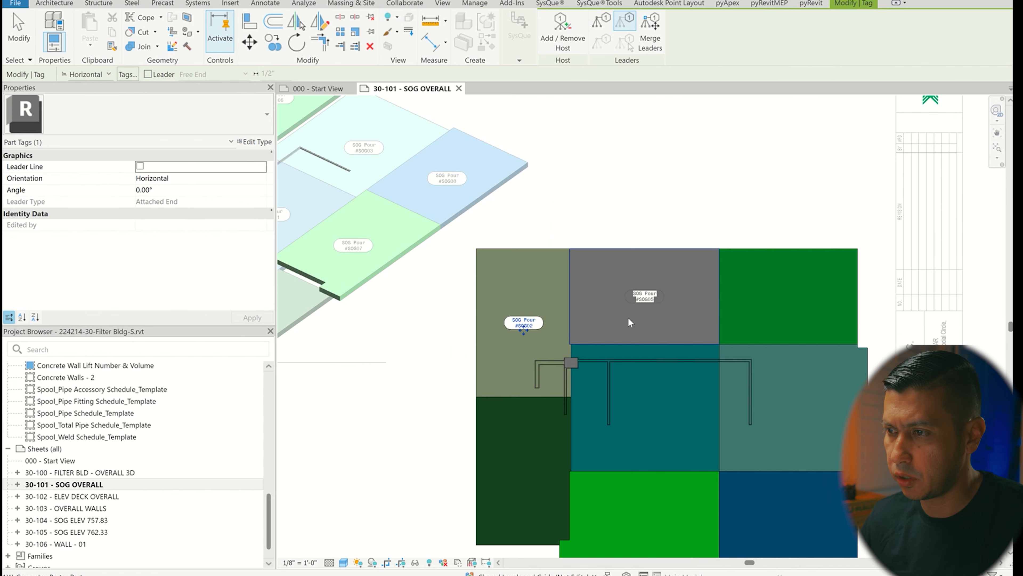
{"action": "left_click", "coordinate": [649, 302]}
{"action": "left_click", "coordinate": [790, 300]}
{"action": "left_click", "coordinate": [793, 413]}
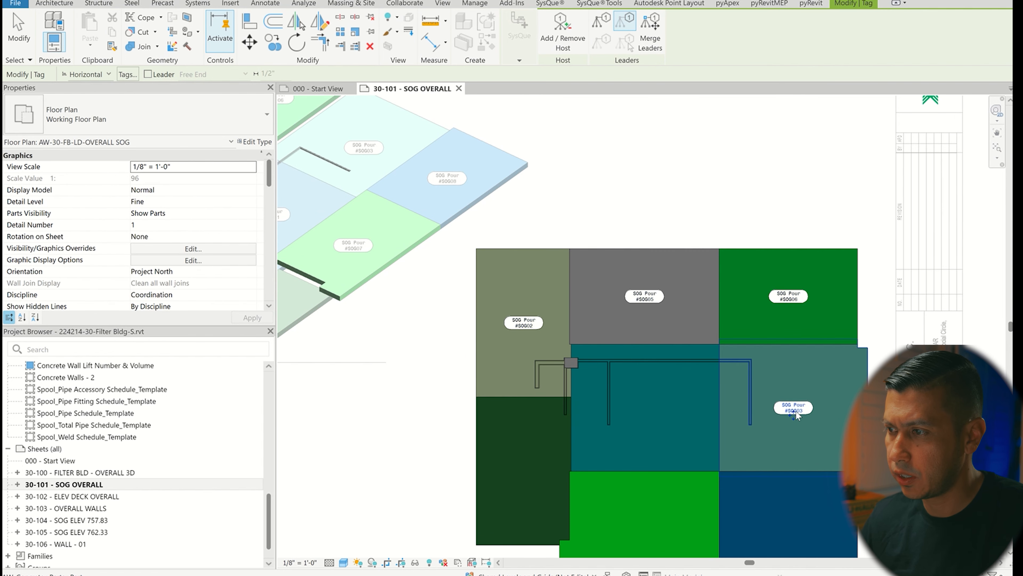
{"action": "left_click", "coordinate": [646, 409]}
{"action": "left_click", "coordinate": [525, 473]}
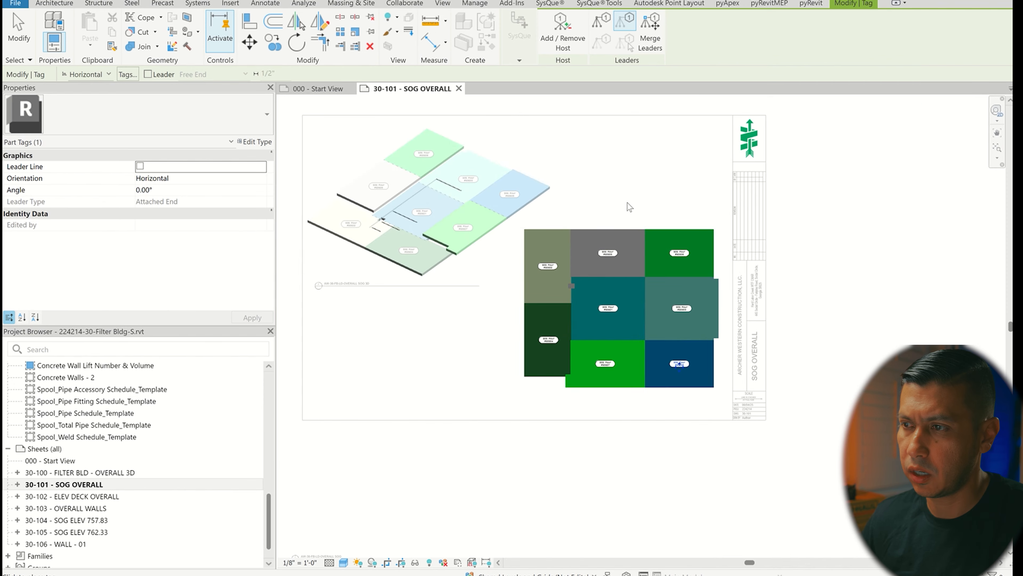
- Deactivate the floor plan viewport, and place its view title directly below the plan with the title line shortened to about the plan's width
{"action": "right_click", "coordinate": [627, 203]}
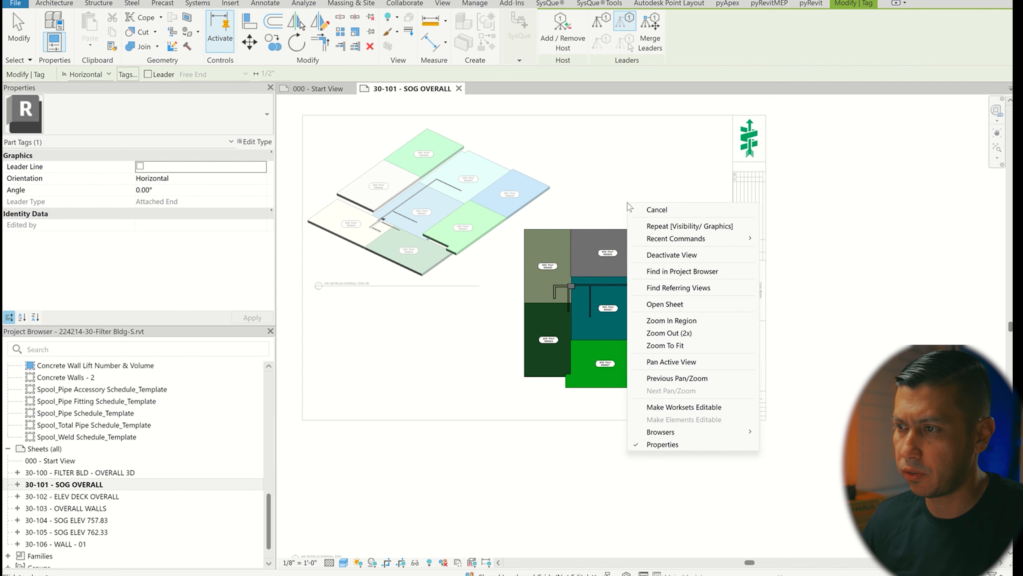
{"action": "left_click", "coordinate": [687, 257]}
{"action": "scroll", "coordinate": [794, 274], "scroll_direction": "down", "scroll_amount": 5}
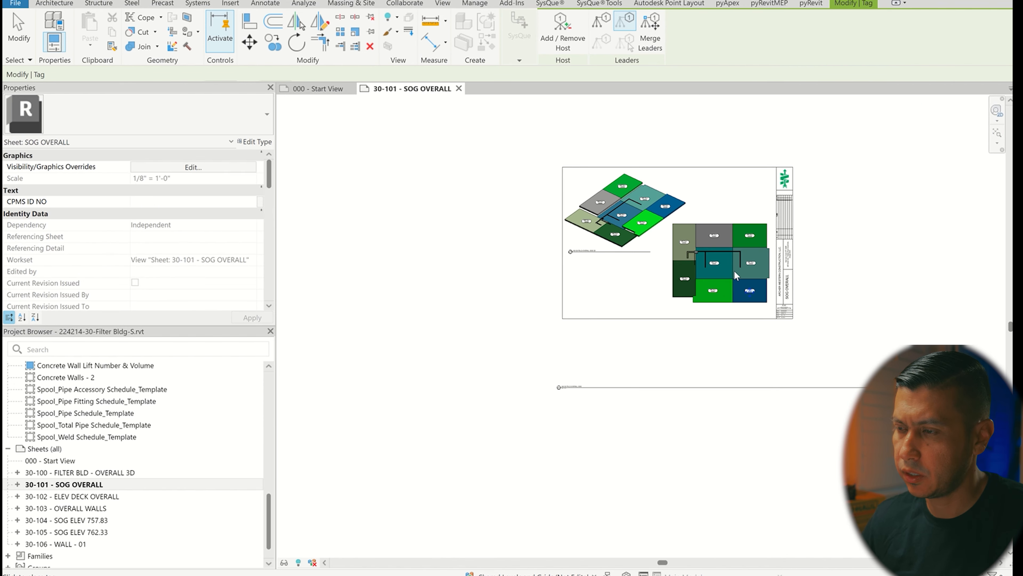
{"action": "scroll", "coordinate": [737, 268], "scroll_direction": "up", "scroll_amount": 1}
{"action": "middle_click_drag", "start_coordinate": [737, 268], "coordinate": [604, 299]}
{"action": "left_click", "coordinate": [488, 435]}
{"action": "left_click_drag", "start_coordinate": [488, 436], "coordinate": [608, 263]}
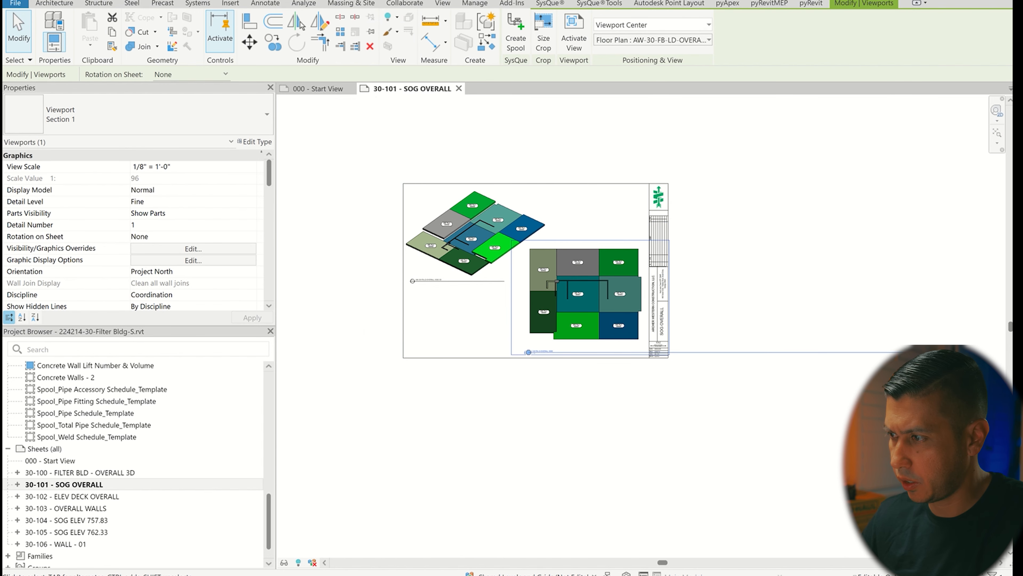
{"action": "left_click", "coordinate": [615, 395]}
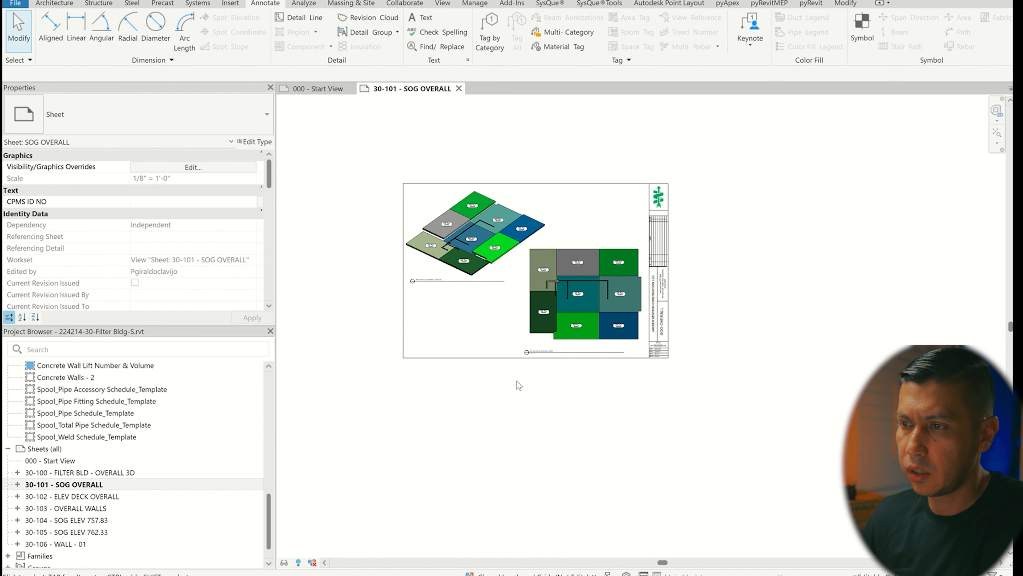
{"action": "scroll", "coordinate": [500, 363], "scroll_direction": "up", "scroll_amount": 2}
{"action": "scroll", "coordinate": [657, 391], "scroll_direction": "down", "scroll_amount": 2}
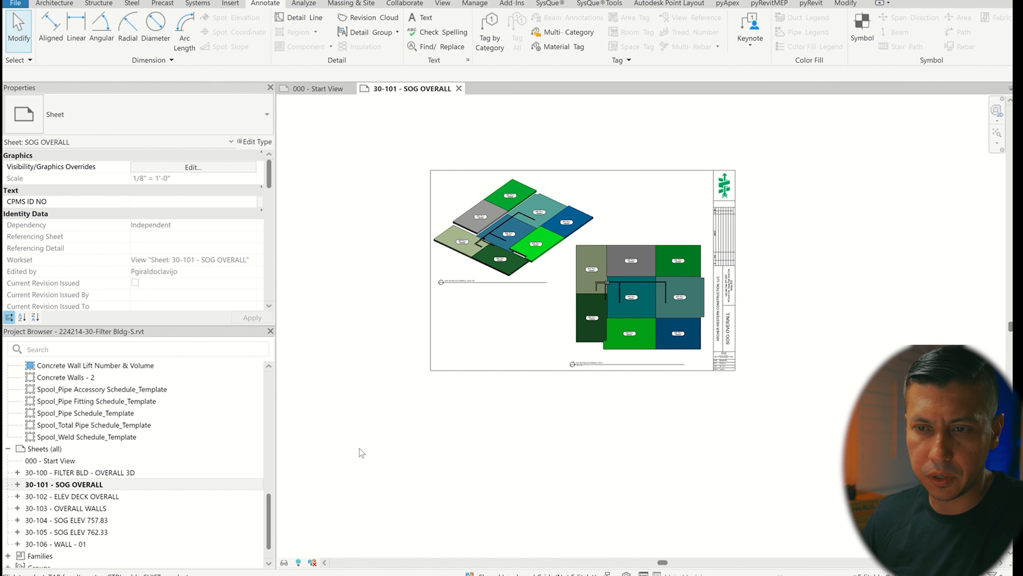
- Duplicate the Concrete Wall Lift Number & Volume schedule
{"action": "right_click", "coordinate": [93, 367]}
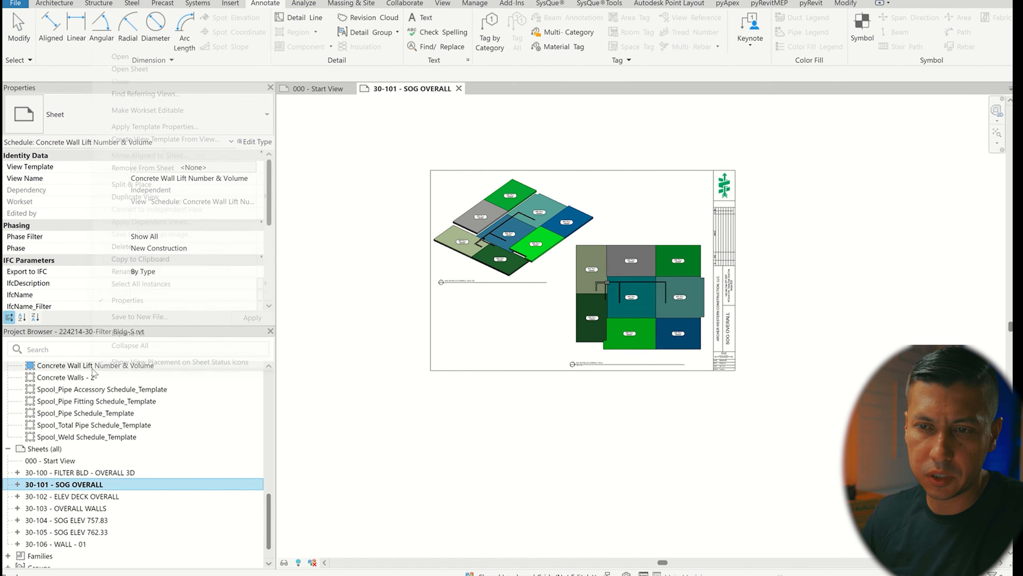
{"action": "left_click", "coordinate": [420, 489]}
{"action": "scroll", "coordinate": [112, 414], "scroll_direction": "up", "scroll_amount": 4}
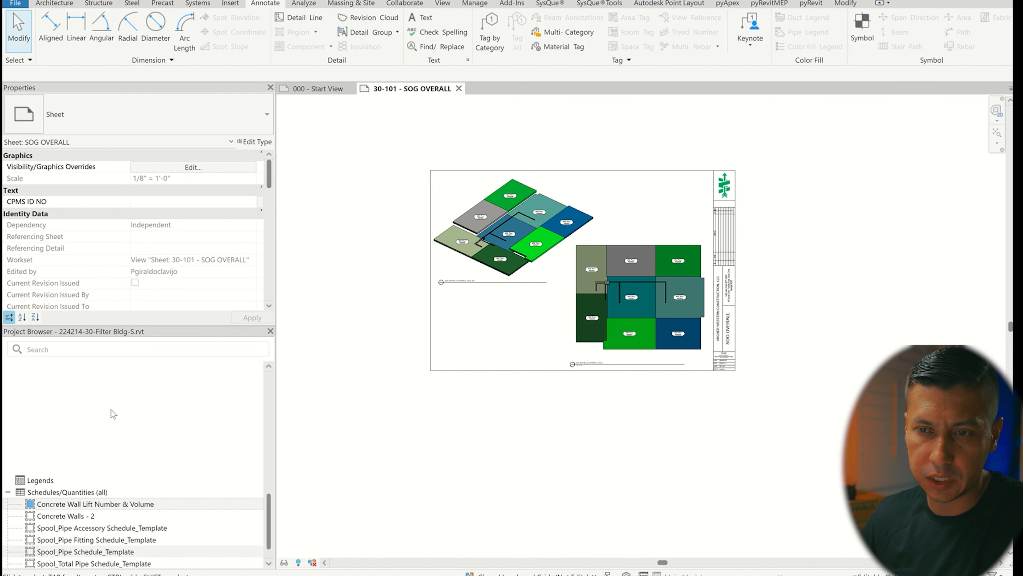
{"action": "right_click", "coordinate": [80, 504]}
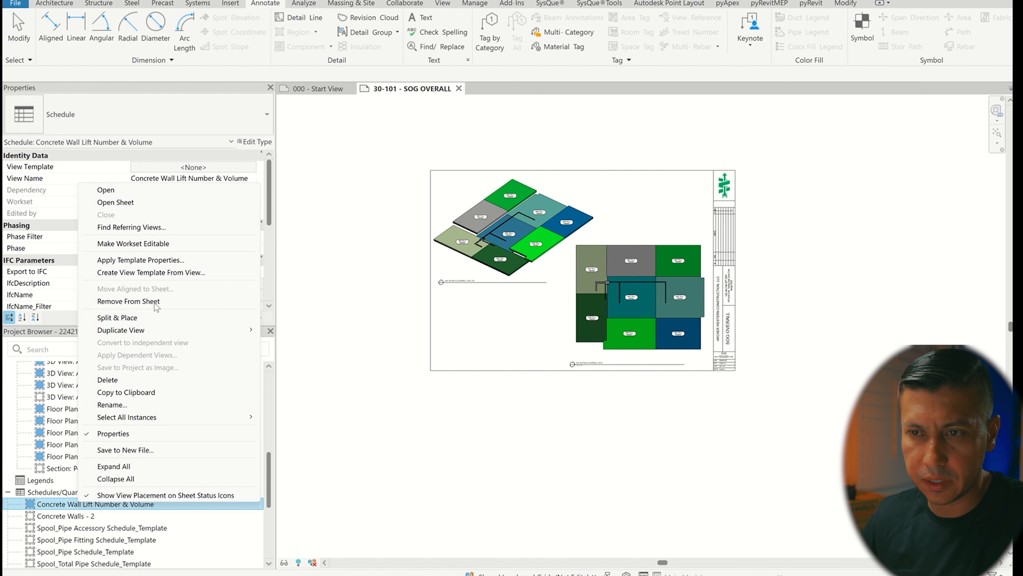
{"action": "mouse_move", "coordinate": [145, 327]}
{"action": "left_click", "coordinate": [347, 330]}
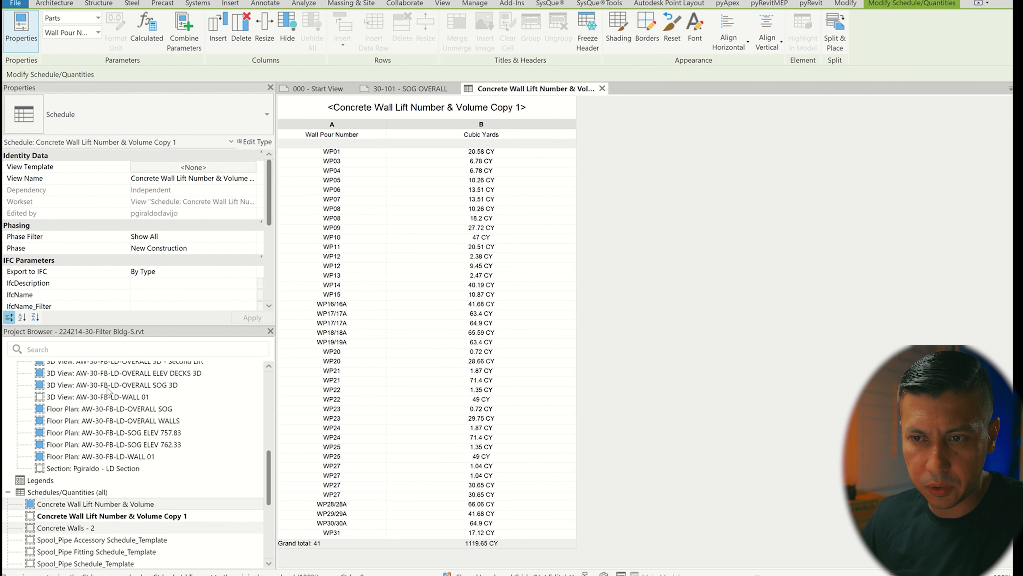
- Rename the duplicated schedule as Concrete SOG Lift Number & Volume
{"action": "left_click", "coordinate": [109, 517]}
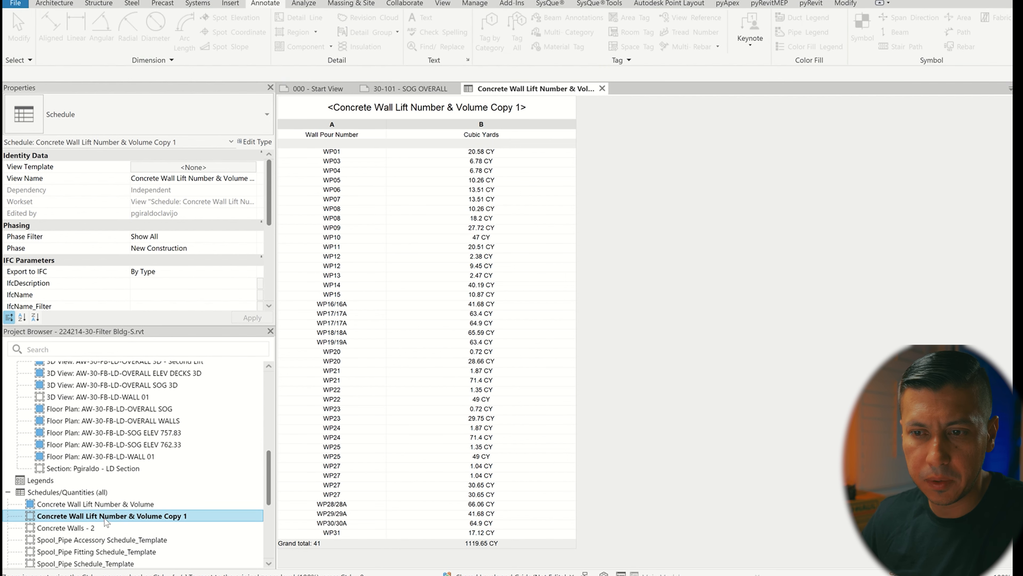
{"action": "left_click", "coordinate": [81, 517]}
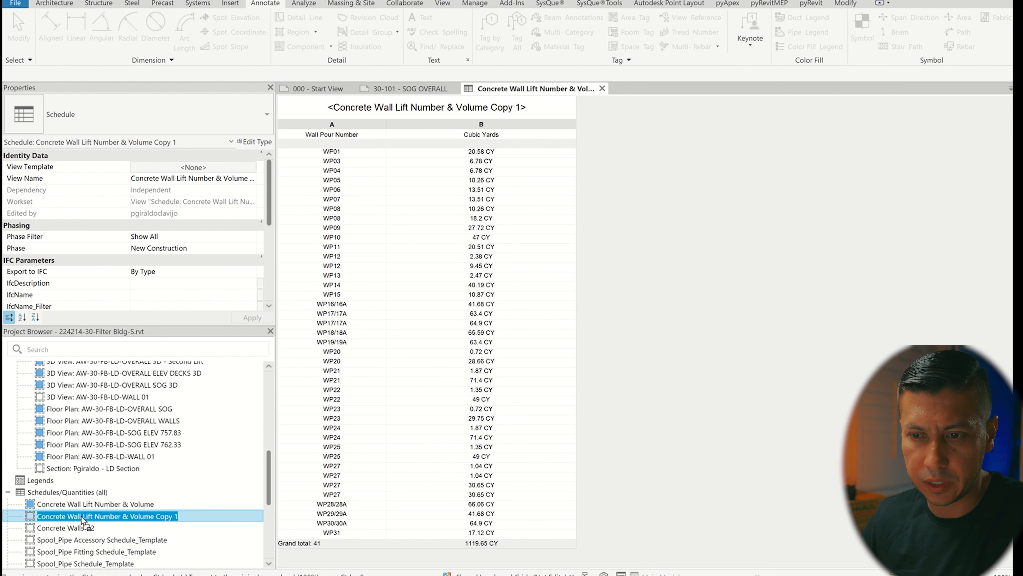
{"action": "left_click", "coordinate": [67, 515]}
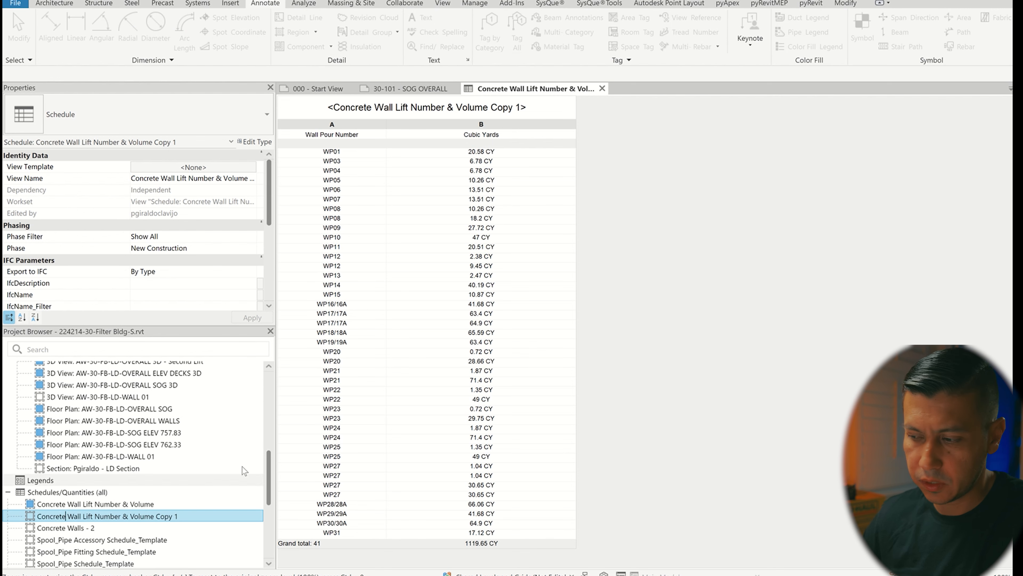
{"action": "key", "text": "Delete"}
{"action": "key", "text": "Delete"}
{"action": "key", "text": "Delete"}
{"action": "key", "text": "Delete"}
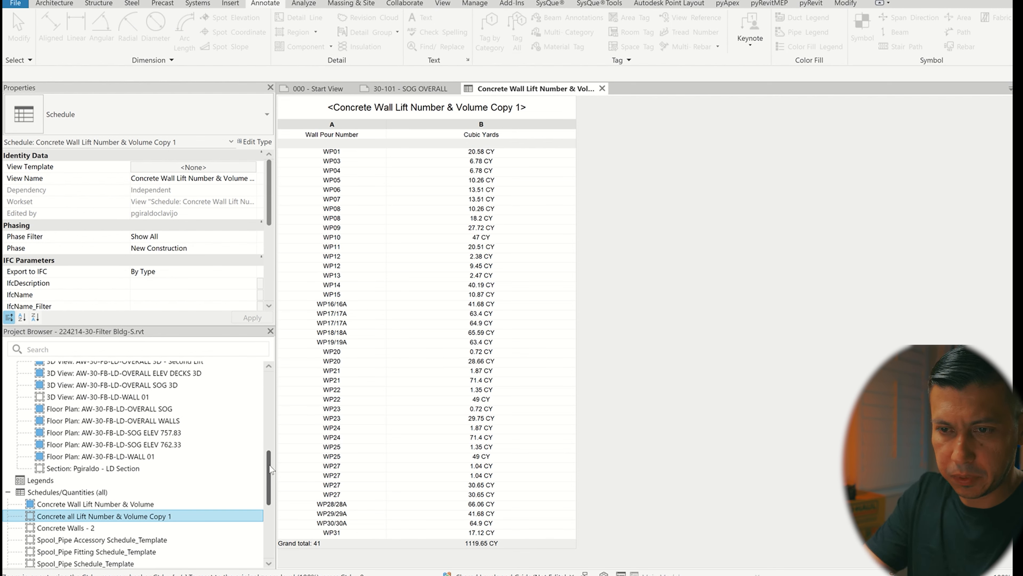
{"action": "type", "text": "SOG"}
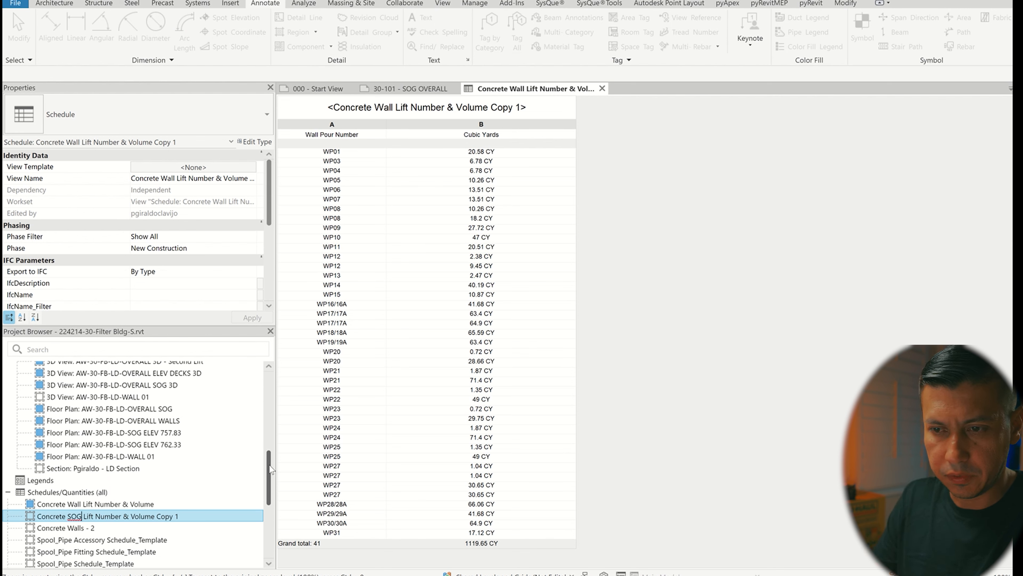
{"action": "key", "text": "End"}
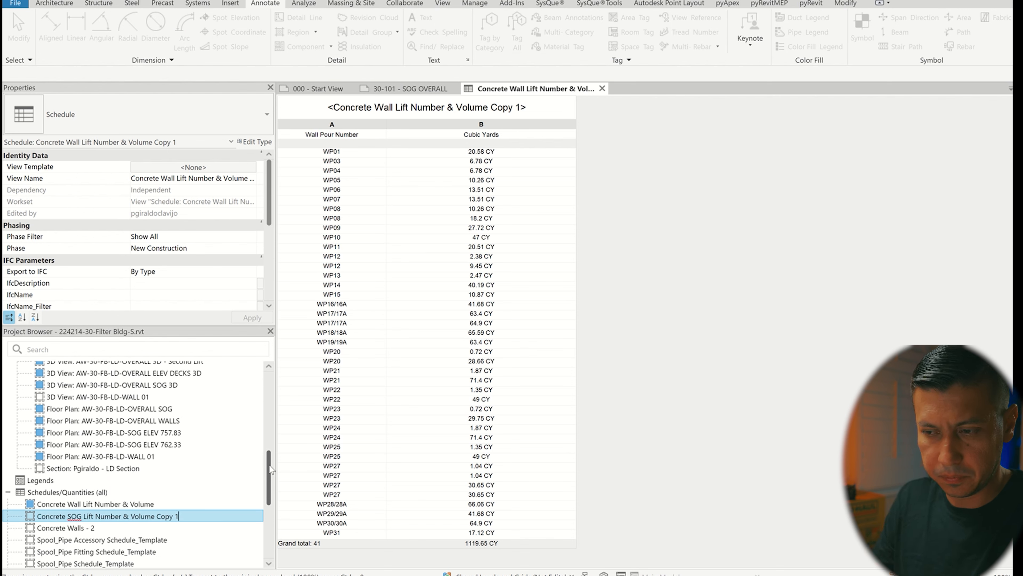
{"action": "key", "text": "BackSpace"}
{"action": "key", "text": "BackSpace"}
{"action": "key", "text": "BackSpace"}
{"action": "key", "text": "BackSpace"}
{"action": "key", "text": "BackSpace"}
{"action": "key", "text": "BackSpace"}
{"action": "key", "text": "BackSpace"}
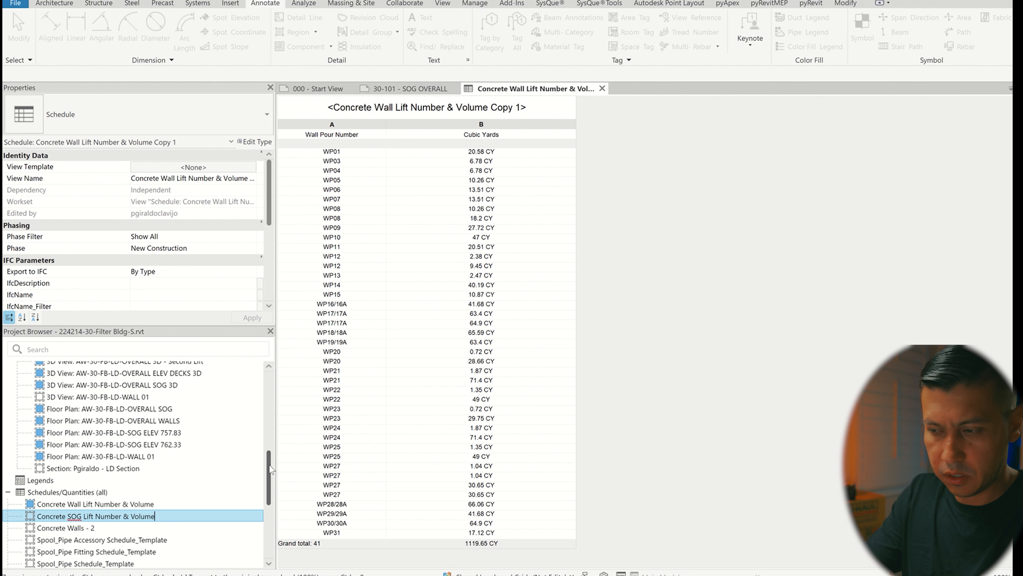
{"action": "key", "text": "Return"}
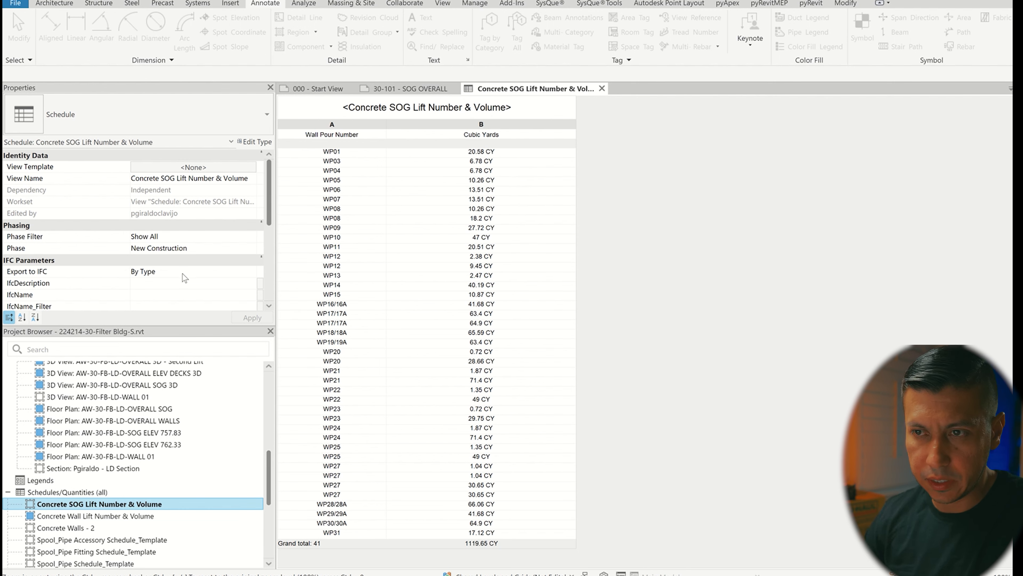
- Replace the Wall Pour Number field of the SOG schedule with SOG Pour Number, ordered ahead of Volume
{"action": "scroll", "coordinate": [98, 277], "scroll_direction": "down", "scroll_amount": 5}
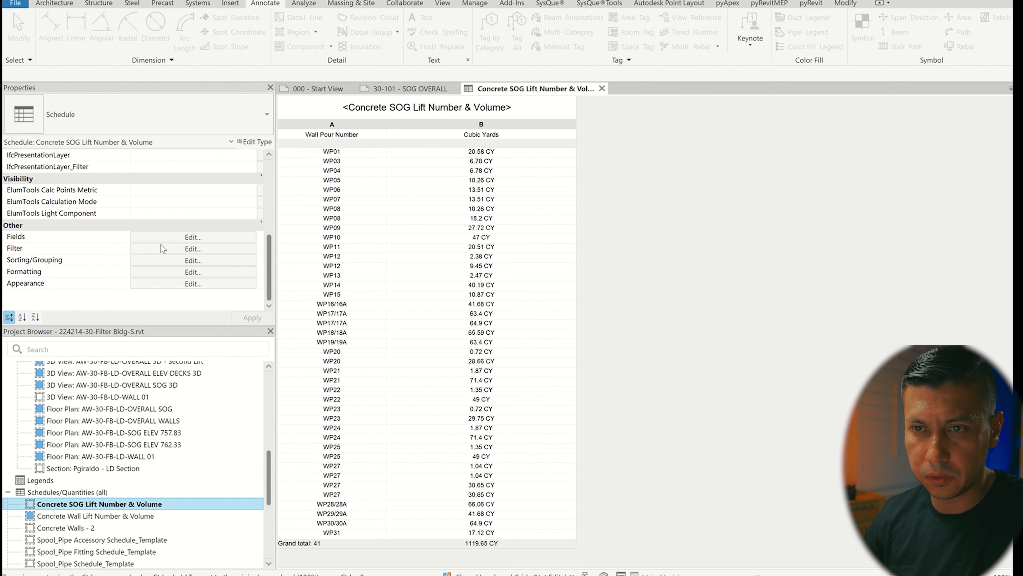
{"action": "left_click", "coordinate": [164, 237]}
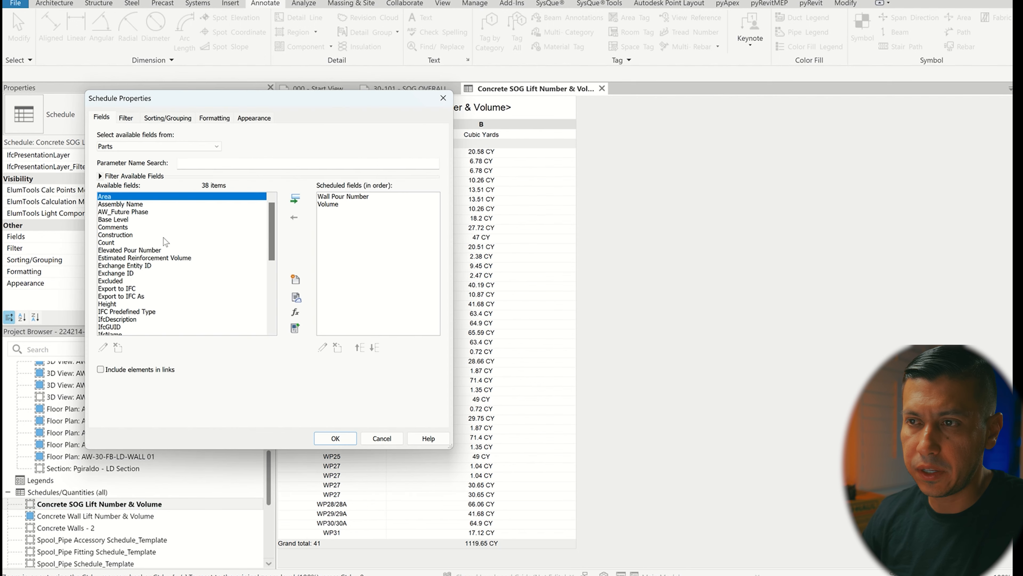
{"action": "left_click", "coordinate": [343, 197]}
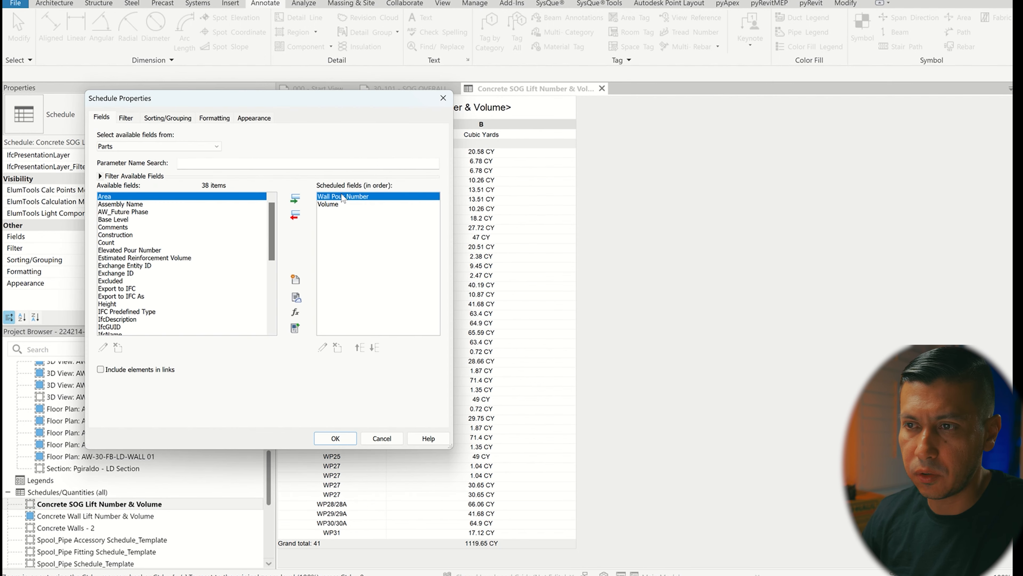
{"action": "left_click", "coordinate": [296, 216]}
{"action": "left_click", "coordinate": [131, 314]}
{"action": "left_click", "coordinate": [132, 320]}
{"action": "left_click", "coordinate": [298, 200]}
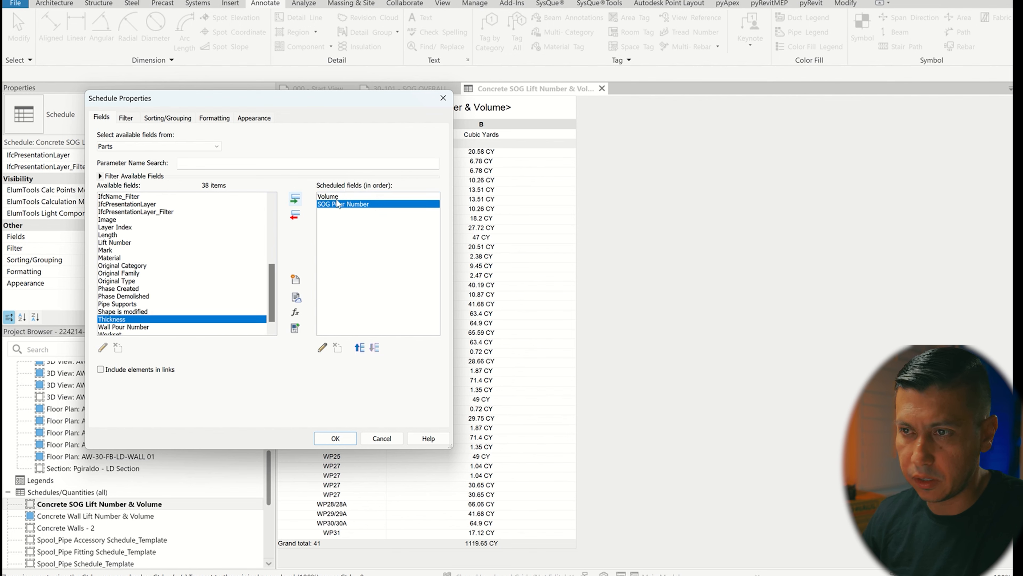
{"action": "left_click", "coordinate": [359, 348]}
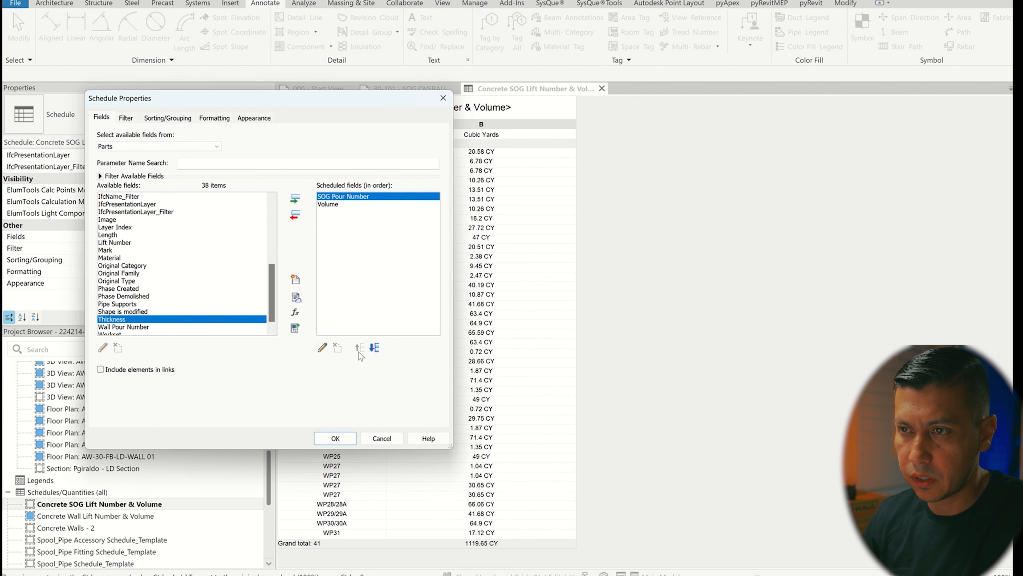
- Filter the SOG schedule by SOG Pour Number with the condition parameter exists
{"action": "left_click", "coordinate": [126, 118]}
{"action": "left_click", "coordinate": [174, 137]}
{"action": "left_click", "coordinate": [177, 152]}
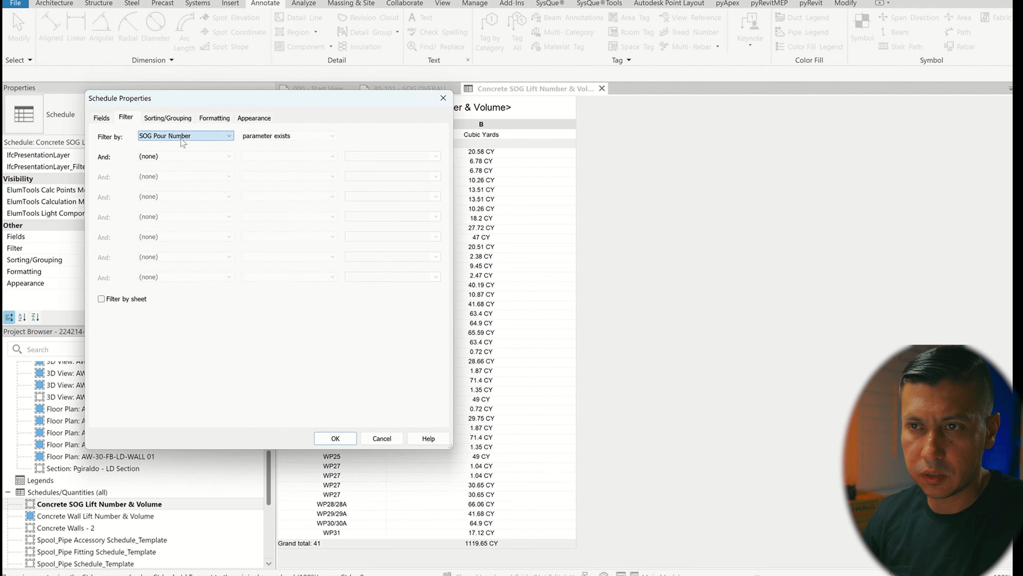
- Sort the SOG schedule by SOG Pour Number in ascending order, and then by Volume
{"action": "left_click", "coordinate": [167, 118]}
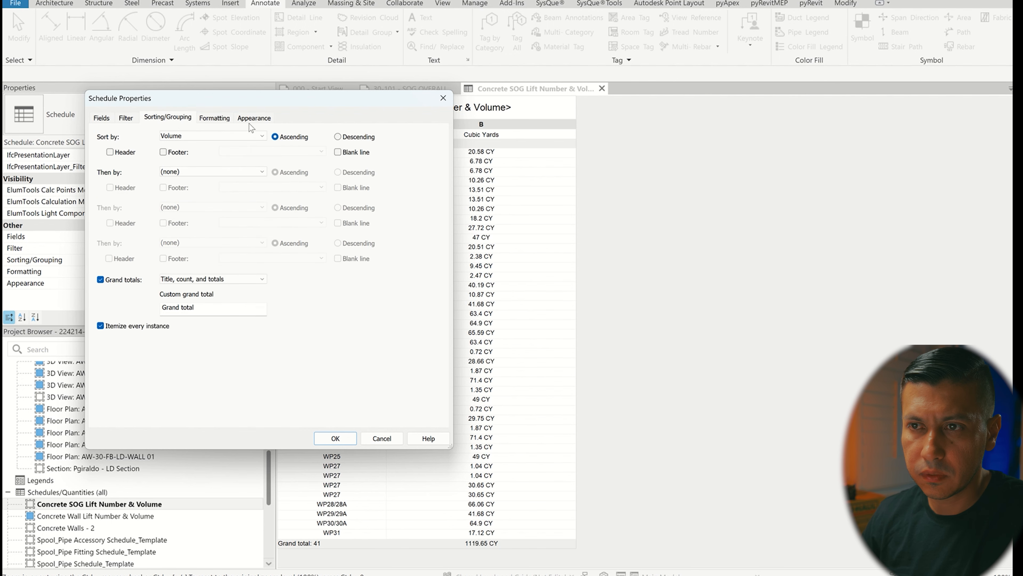
{"action": "left_click", "coordinate": [217, 135]}
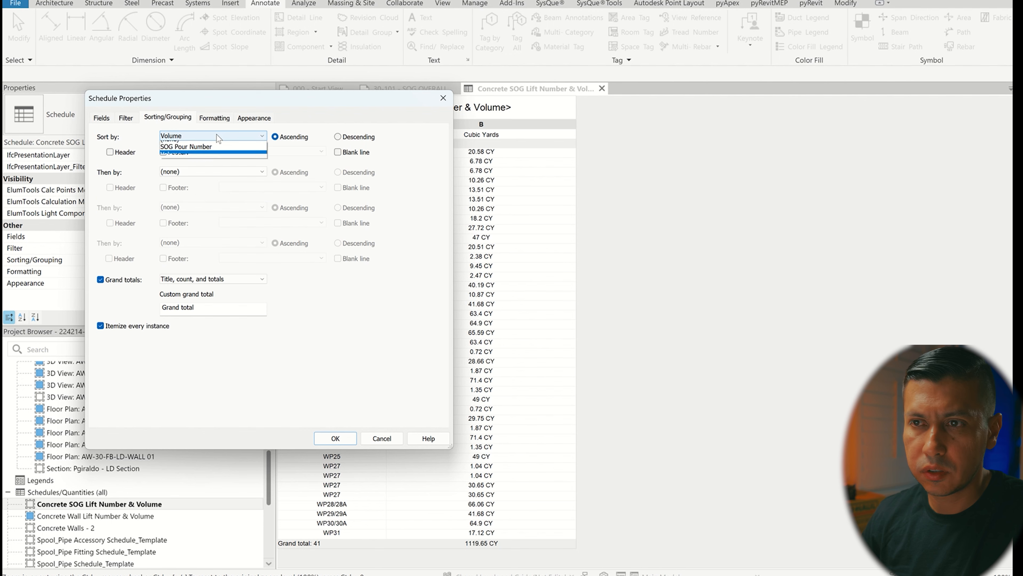
{"action": "left_click", "coordinate": [203, 152]}
{"action": "left_click", "coordinate": [189, 170]}
{"action": "left_click", "coordinate": [189, 198]}
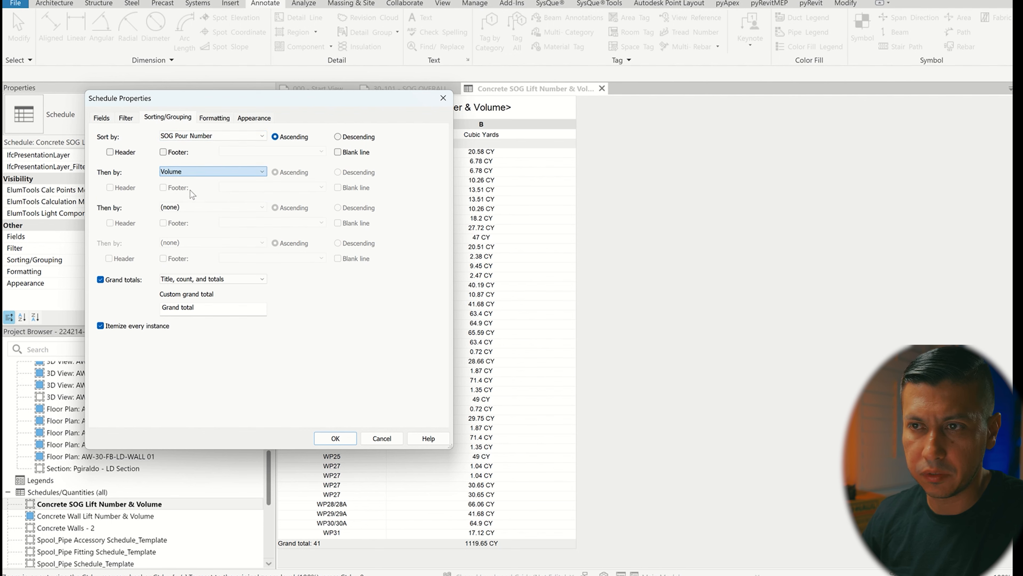
- Center-align the SOG Pour Number field of the SOG schedule and apply the schedule properties
{"action": "left_click", "coordinate": [210, 116]}
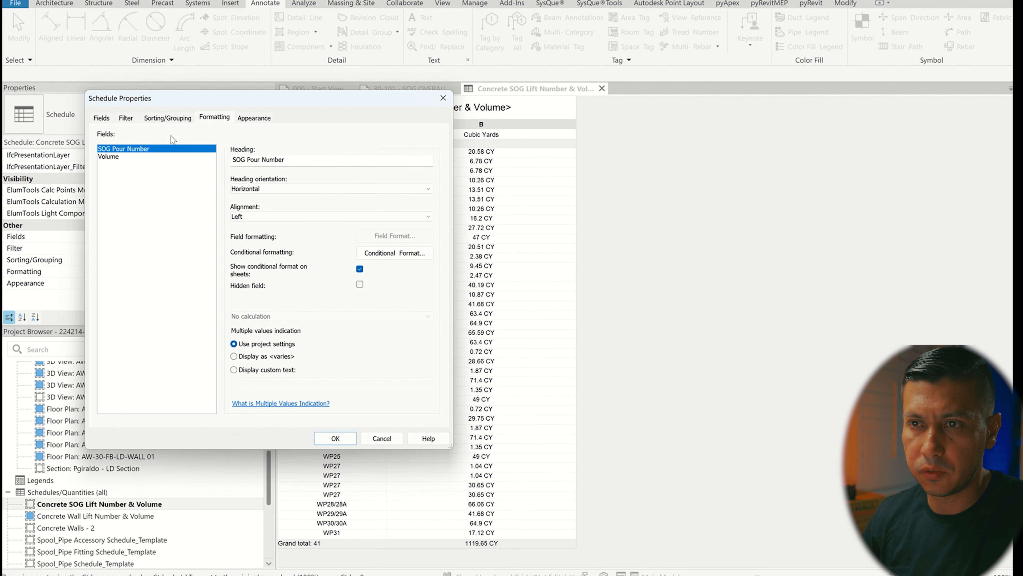
{"action": "left_click", "coordinate": [278, 216]}
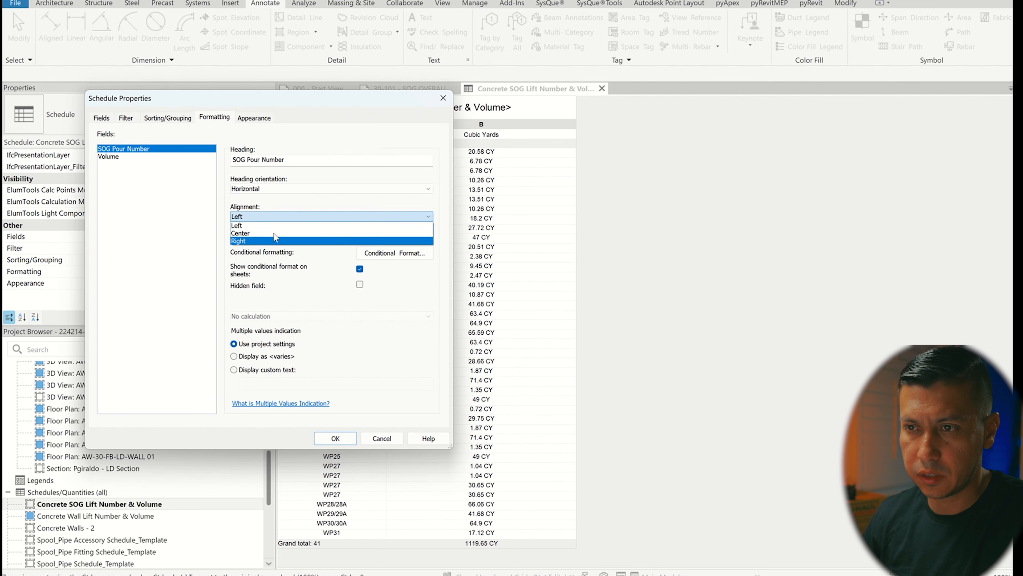
{"action": "left_click", "coordinate": [278, 232]}
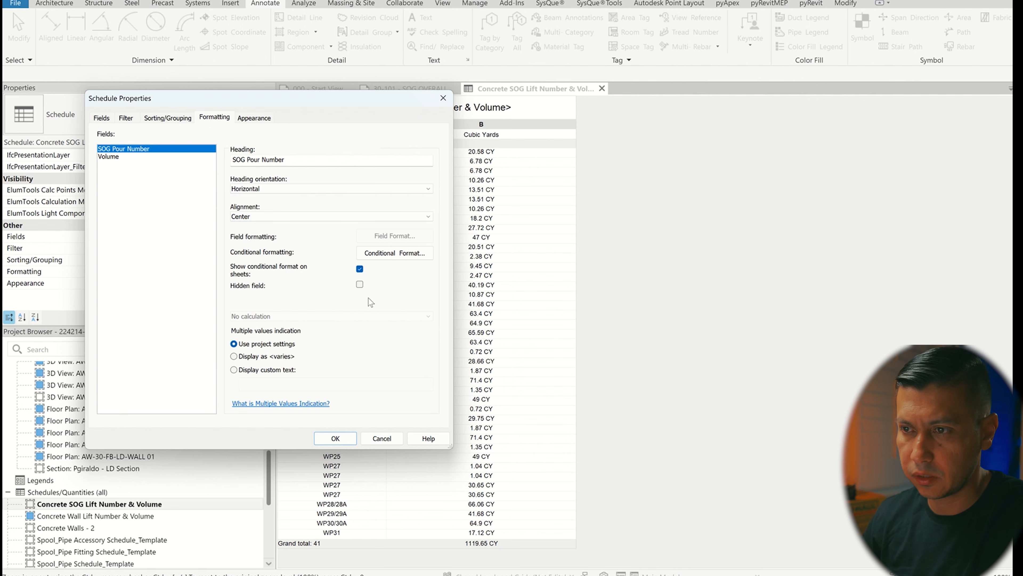
{"action": "left_click", "coordinate": [133, 157]}
{"action": "left_click", "coordinate": [249, 118]}
{"action": "left_click", "coordinate": [217, 120]}
{"action": "left_click", "coordinate": [334, 439]}
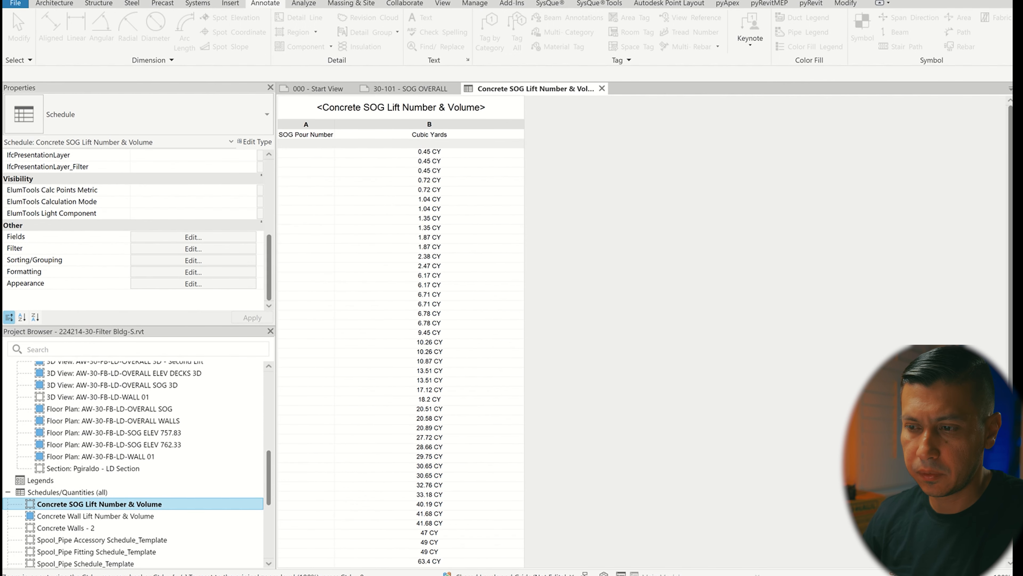
- Check which filter condition the Concrete Wall Lift Number & Volume schedule uses for Wall Pour Number
{"action": "left_click", "coordinate": [104, 516]}
{"action": "left_click", "coordinate": [157, 238]}
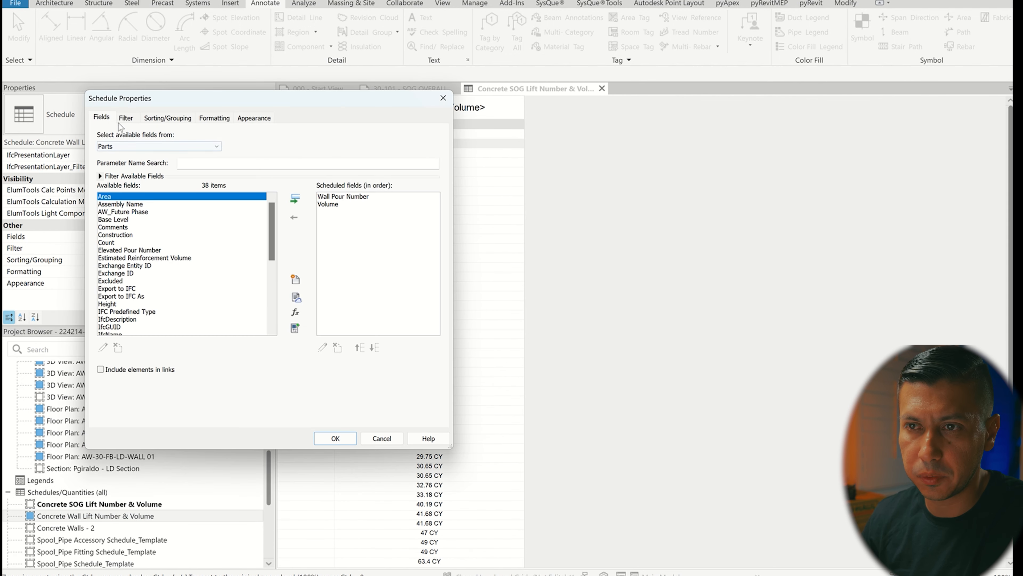
{"action": "left_click", "coordinate": [126, 118]}
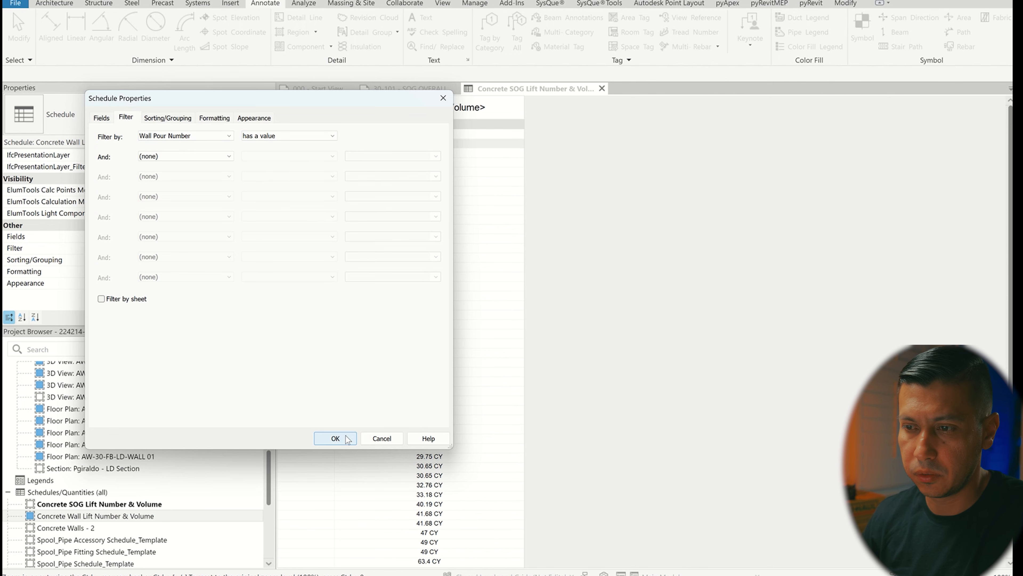
{"action": "left_click", "coordinate": [378, 439]}
- Change the SOG Pour Number filter of the Concrete SOG Lift Number & Volume schedule to the condition has a value
{"action": "left_click", "coordinate": [110, 505]}
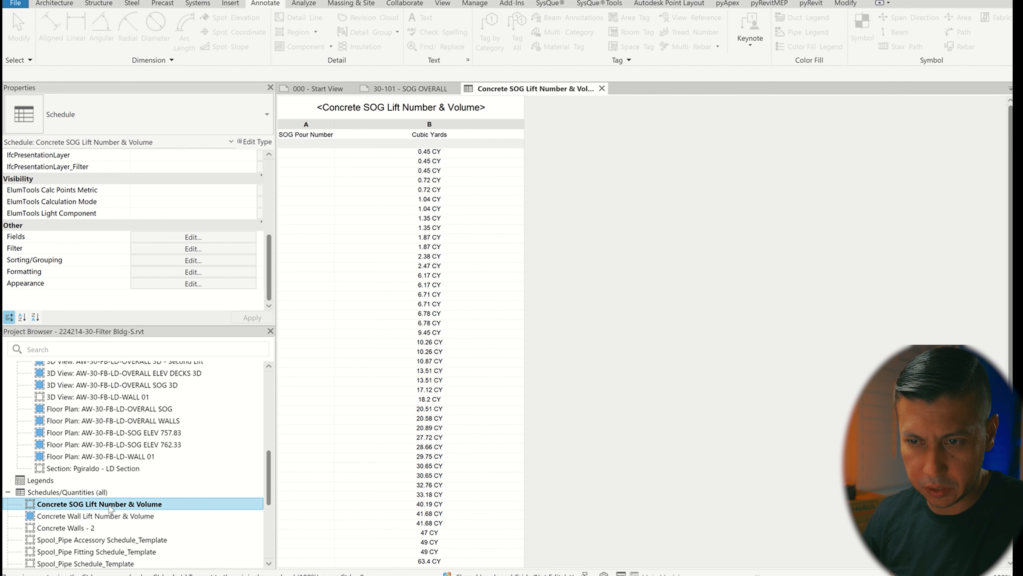
{"action": "left_click", "coordinate": [195, 237]}
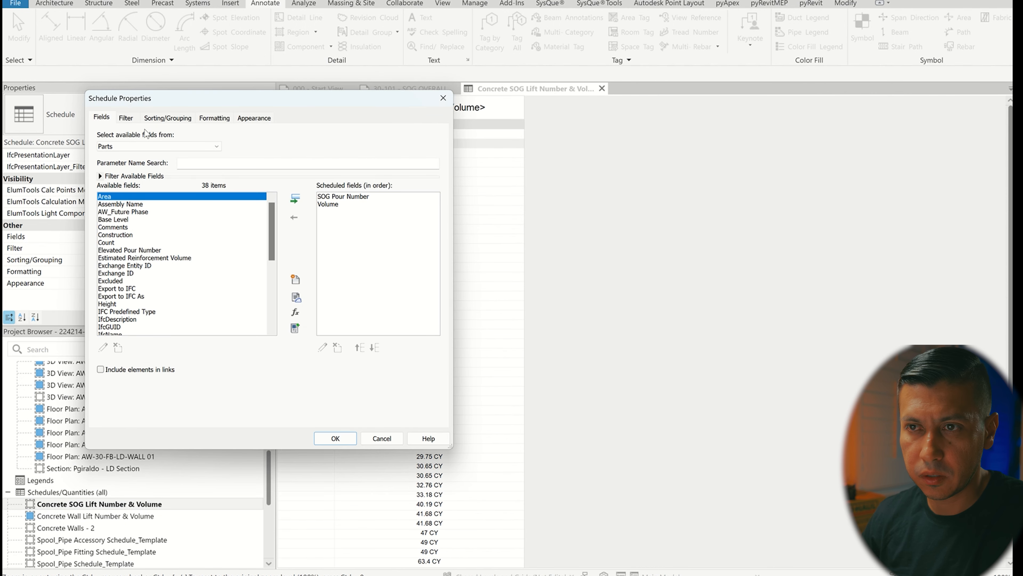
{"action": "left_click", "coordinate": [126, 119]}
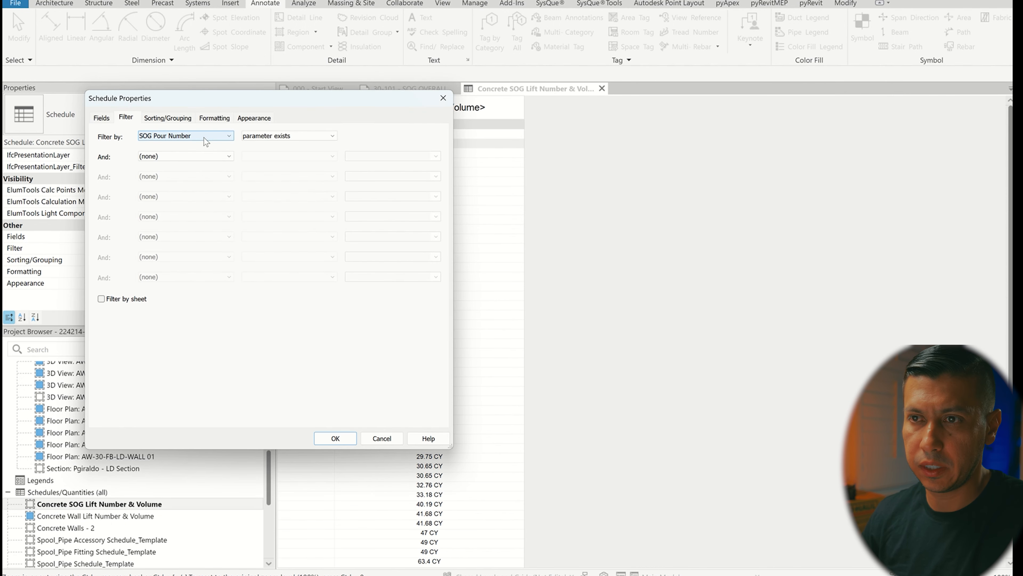
{"action": "left_click", "coordinate": [284, 135]}
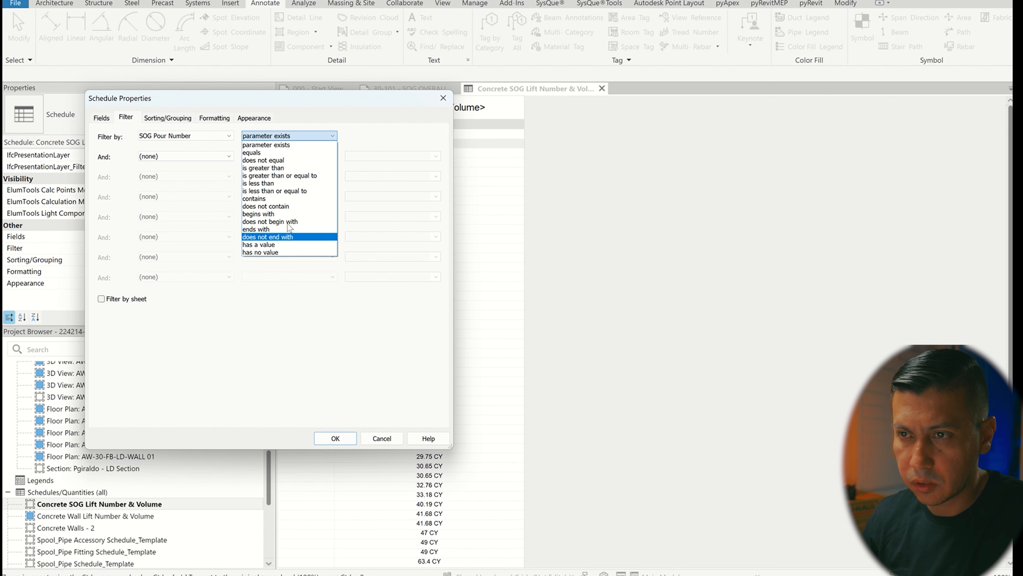
{"action": "left_click", "coordinate": [252, 244]}
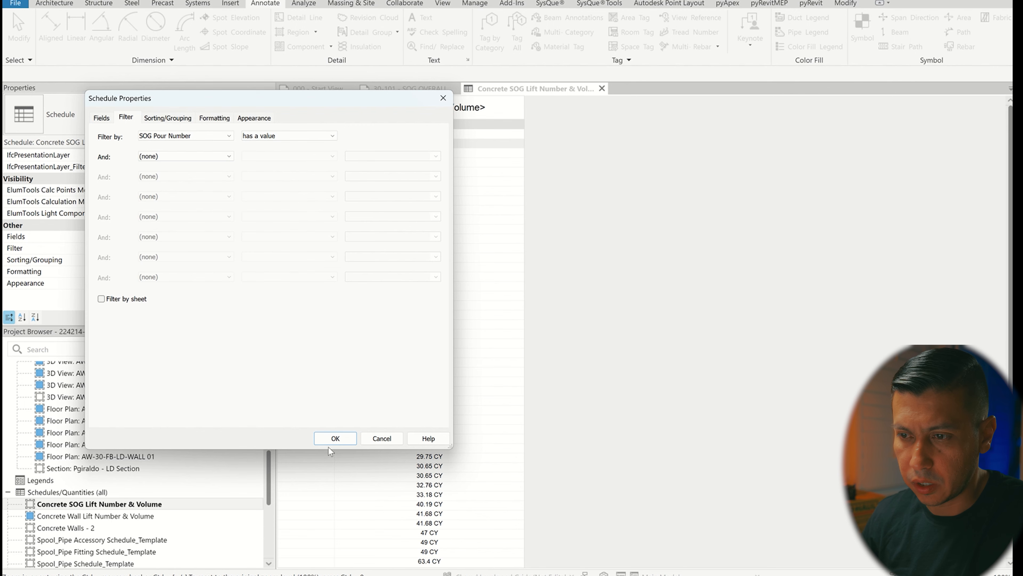
{"action": "left_click", "coordinate": [332, 437]}
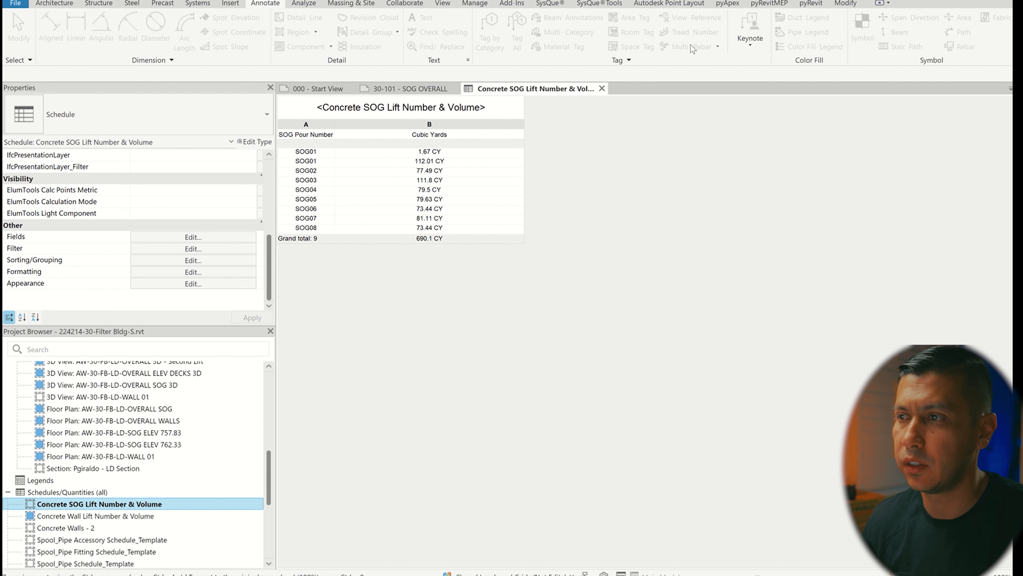
- Place the Concrete SOG Lift Number & Volume schedule below the 3D view on sheet 30-101 and widen its SOG Pour Number column
{"action": "left_click", "coordinate": [602, 88]}
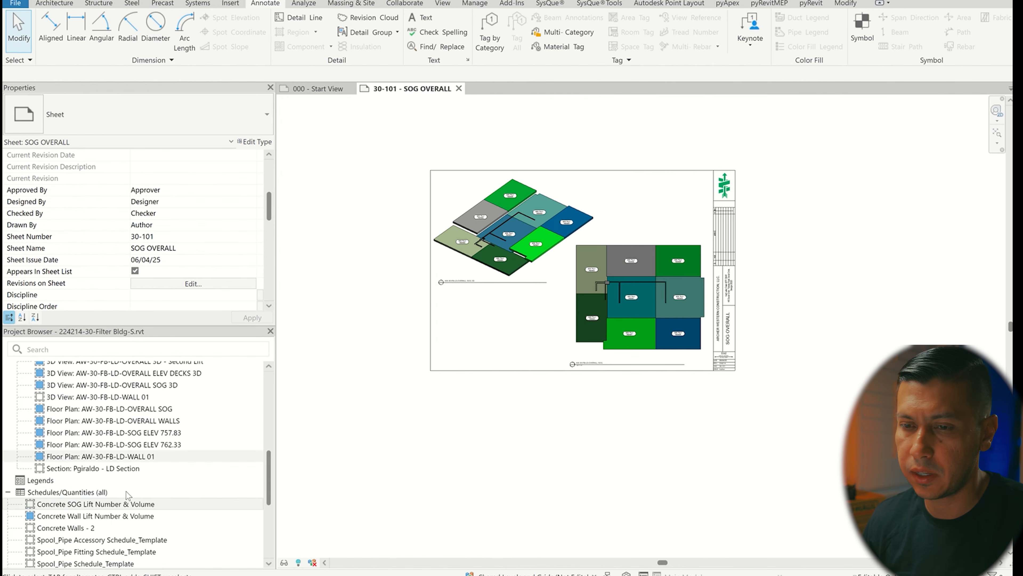
{"action": "left_click", "coordinate": [107, 506]}
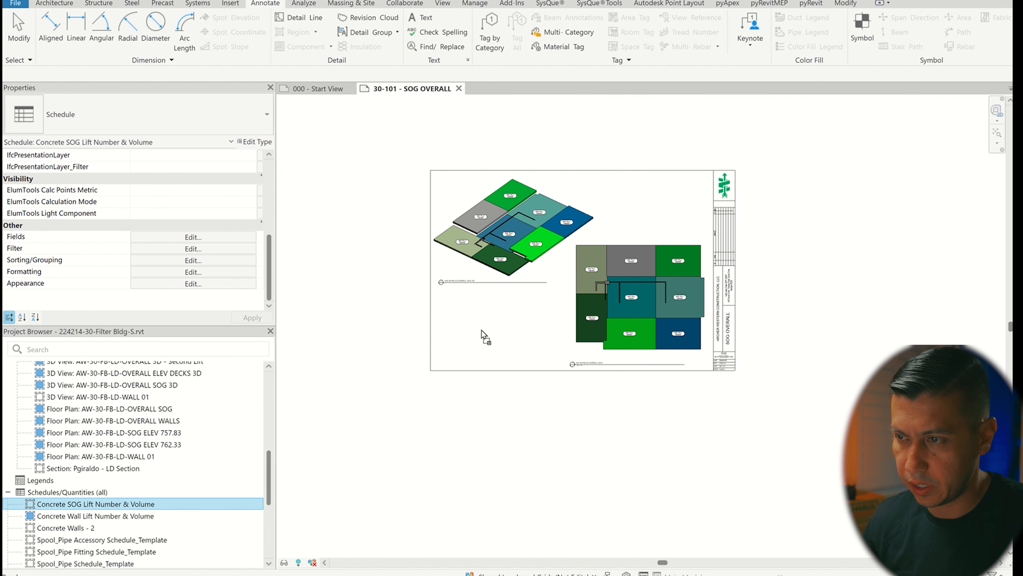
{"action": "left_click_drag", "start_coordinate": [515, 307], "coordinate": [481, 330]}
{"action": "scroll", "coordinate": [504, 354], "scroll_direction": "up", "scroll_amount": 4}
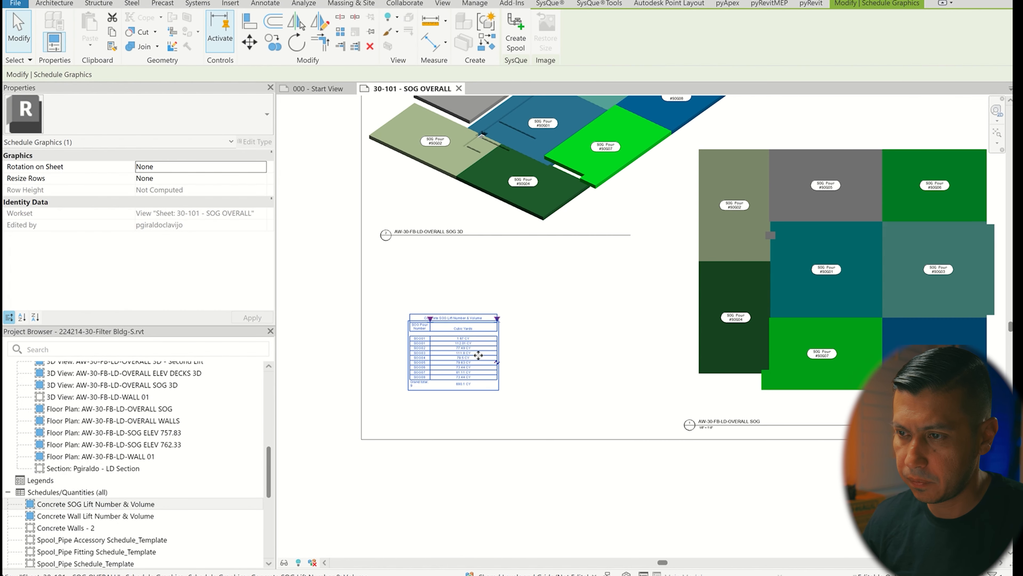
{"action": "scroll", "coordinate": [478, 354], "scroll_direction": "up", "scroll_amount": 3}
{"action": "left_click_drag", "start_coordinate": [383, 294], "coordinate": [431, 298]}
{"action": "scroll", "coordinate": [540, 429], "scroll_direction": "down", "scroll_amount": 3}
{"action": "left_click", "coordinate": [474, 507]}
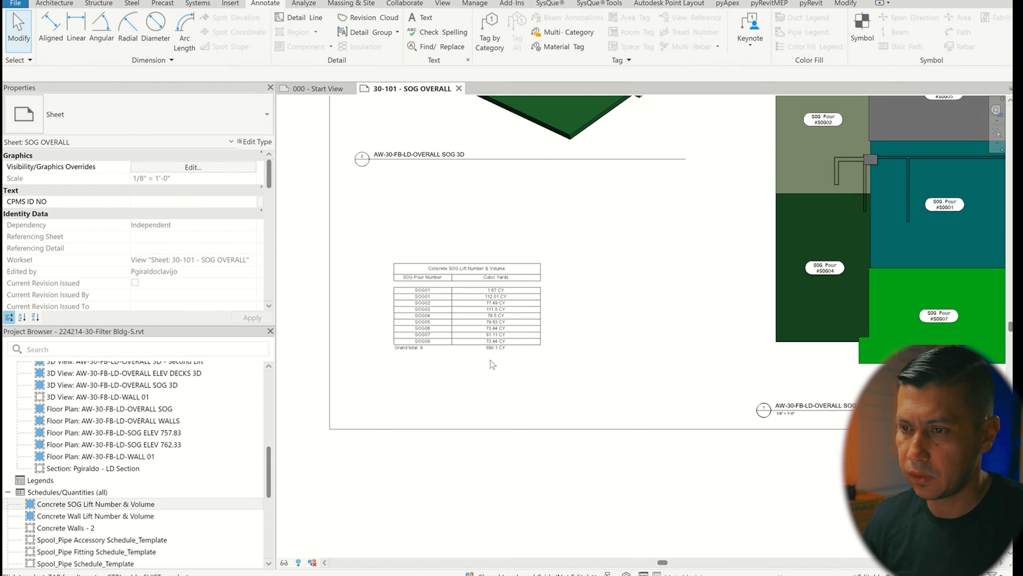
{"action": "scroll", "coordinate": [492, 363], "scroll_direction": "down", "scroll_amount": 3}
{"action": "scroll", "coordinate": [631, 496], "scroll_direction": "down", "scroll_amount": 1}
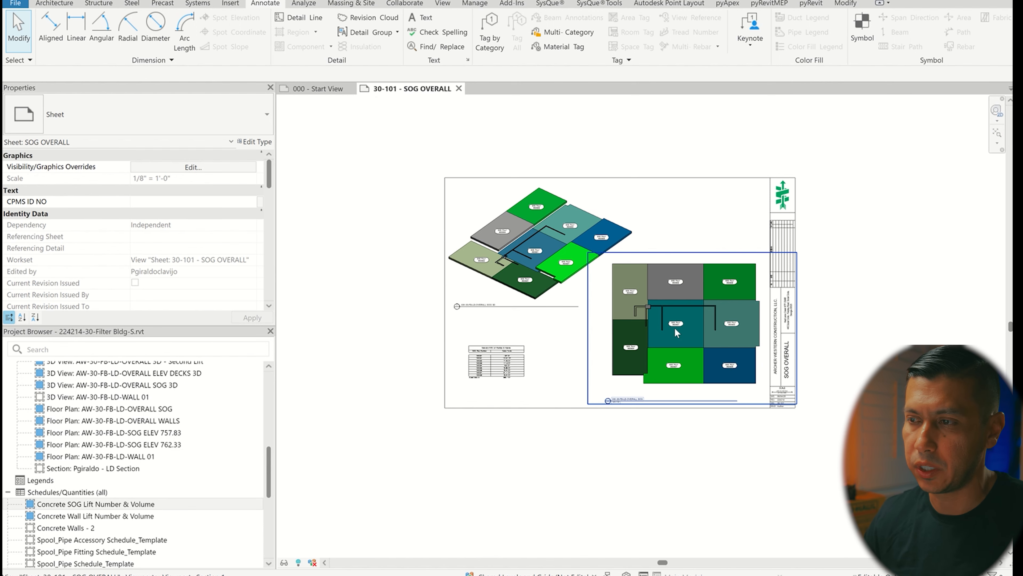
{"action": "scroll", "coordinate": [703, 358], "scroll_direction": "up", "scroll_amount": 2}
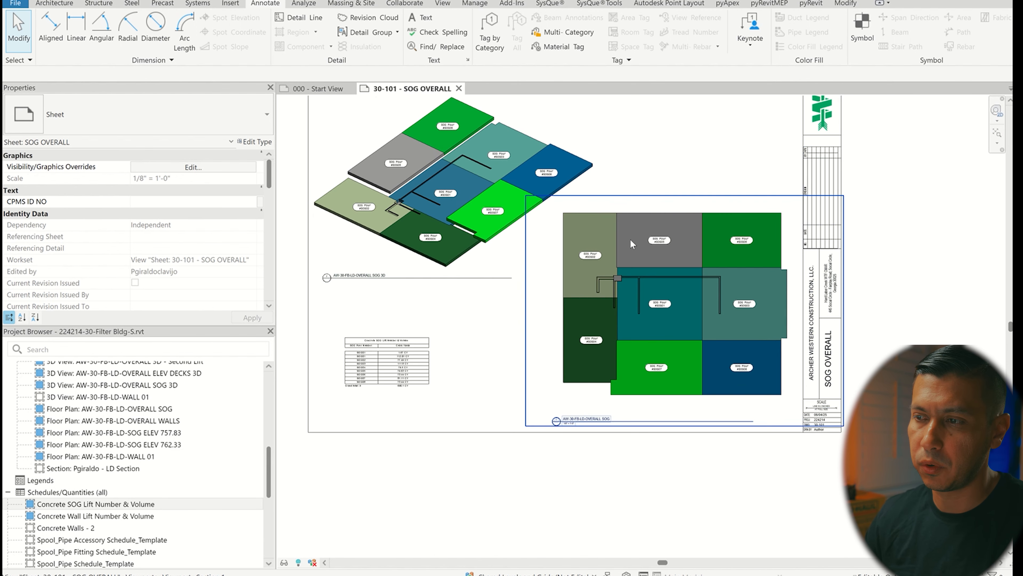
{"action": "scroll", "coordinate": [593, 258], "scroll_direction": "up", "scroll_amount": 3}
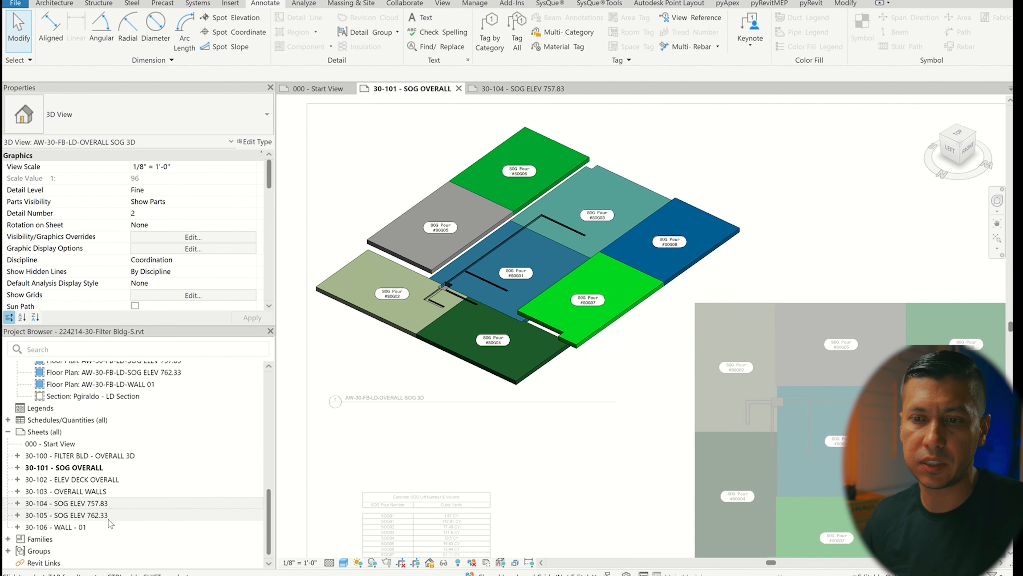
- On sheet 30-104 - SOG ELEV 757.83, add an aligned dimension for the width of the upper-left slab pour, placed above it
{"action": "left_click", "coordinate": [518, 89]}
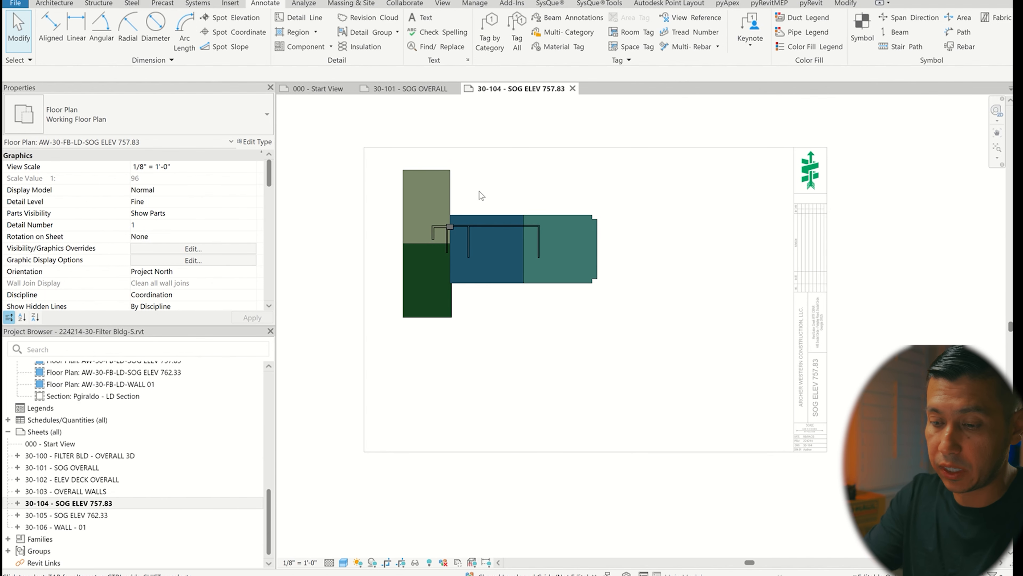
{"action": "key", "text": "d"}
{"action": "key", "text": "i"}
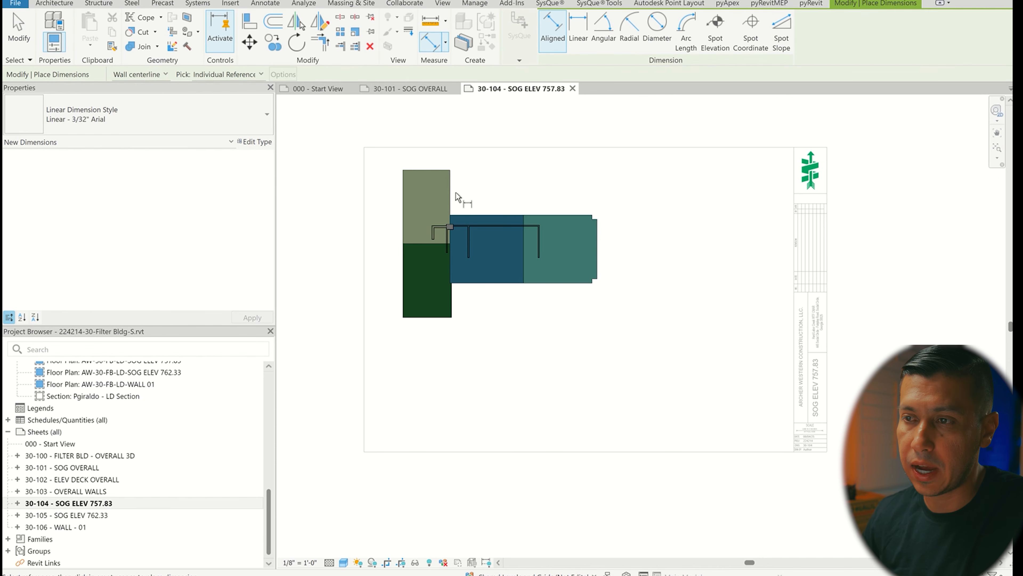
{"action": "scroll", "coordinate": [450, 190], "scroll_direction": "up", "scroll_amount": 3}
{"action": "scroll", "coordinate": [430, 188], "scroll_direction": "up", "scroll_amount": 2}
{"action": "left_click", "coordinate": [323, 180]}
{"action": "left_click", "coordinate": [467, 165]}
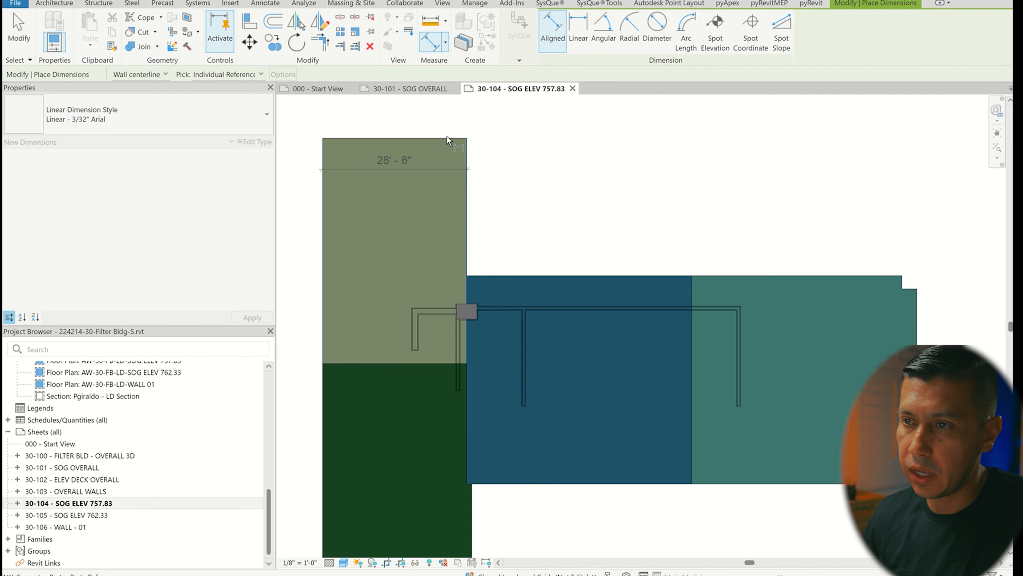
{"action": "left_click", "coordinate": [418, 117]}
- Add a continuous aligned dimension string for the lengths of the two stacked left slab pours, placed to their left
{"action": "left_click", "coordinate": [354, 140]}
{"action": "left_click", "coordinate": [364, 363]}
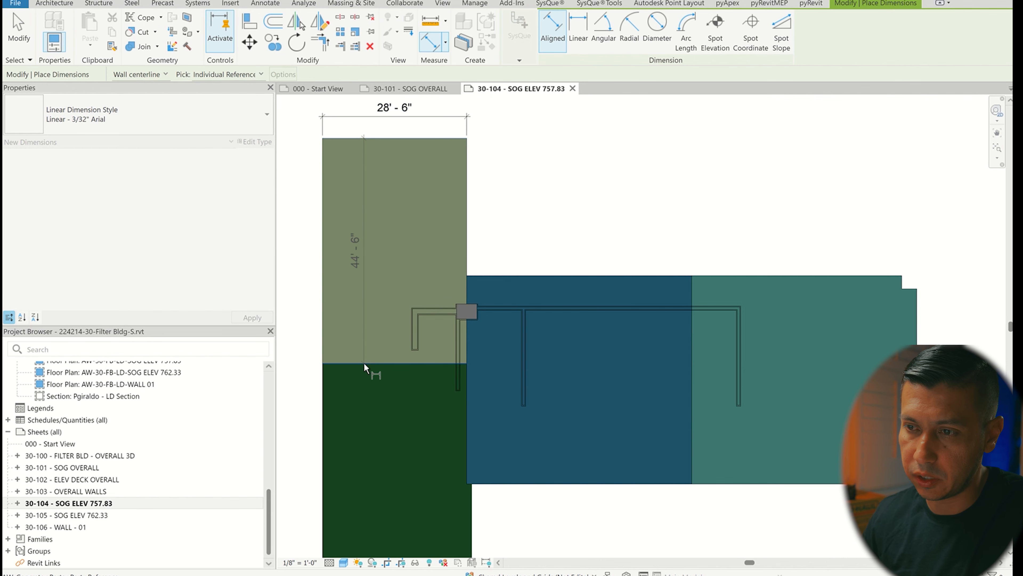
{"action": "scroll", "coordinate": [482, 210], "scroll_direction": "down", "scroll_amount": 1}
{"action": "left_click", "coordinate": [410, 496]}
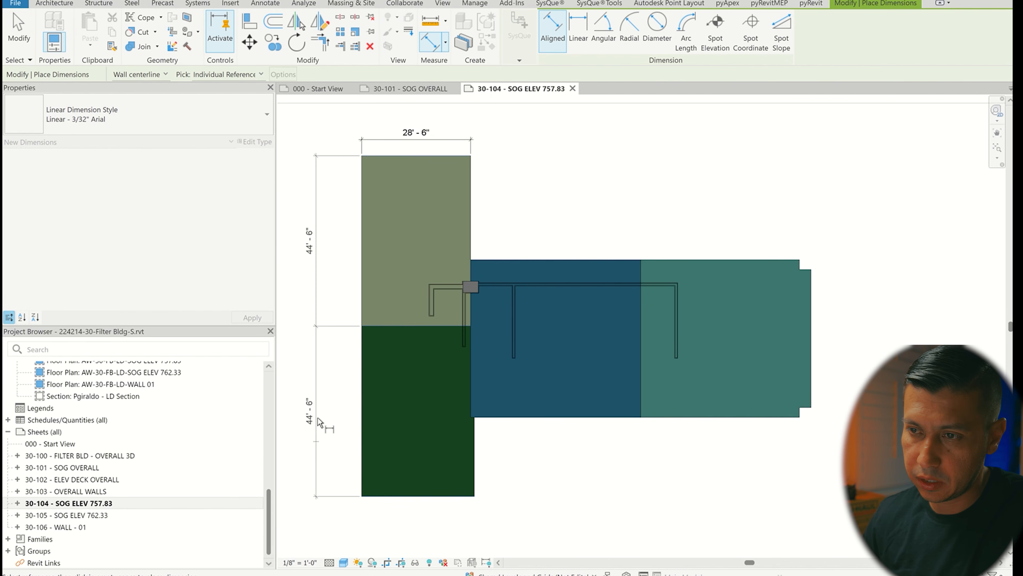
{"action": "left_click", "coordinate": [320, 409]}
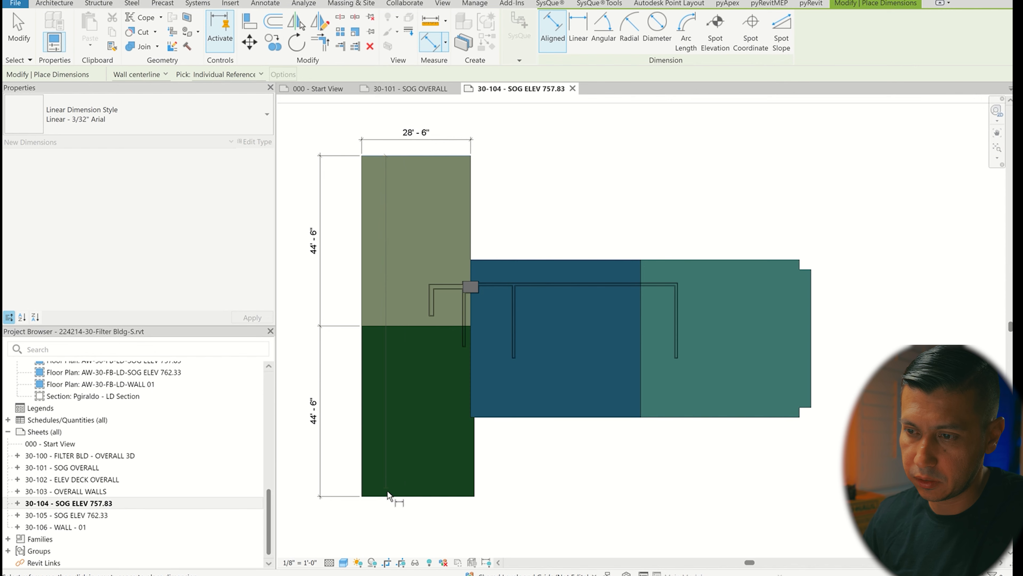
- Add an overall length dimension spanning both stacked left pours, outside the segmented string
{"action": "left_click", "coordinate": [435, 496]}
{"action": "scroll", "coordinate": [640, 473], "scroll_direction": "down", "scroll_amount": 1}
{"action": "left_click", "coordinate": [415, 155]}
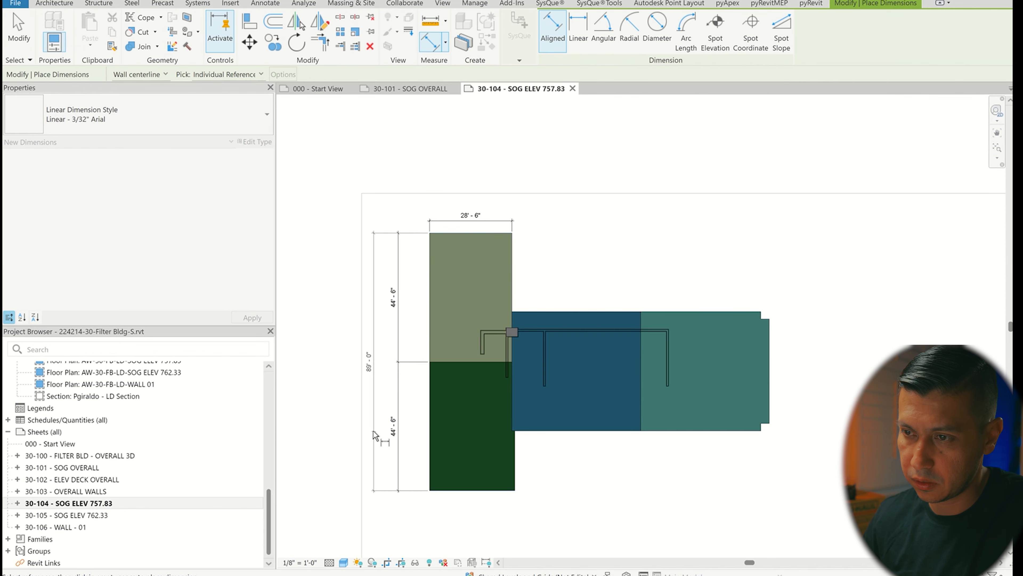
{"action": "left_click", "coordinate": [376, 430]}
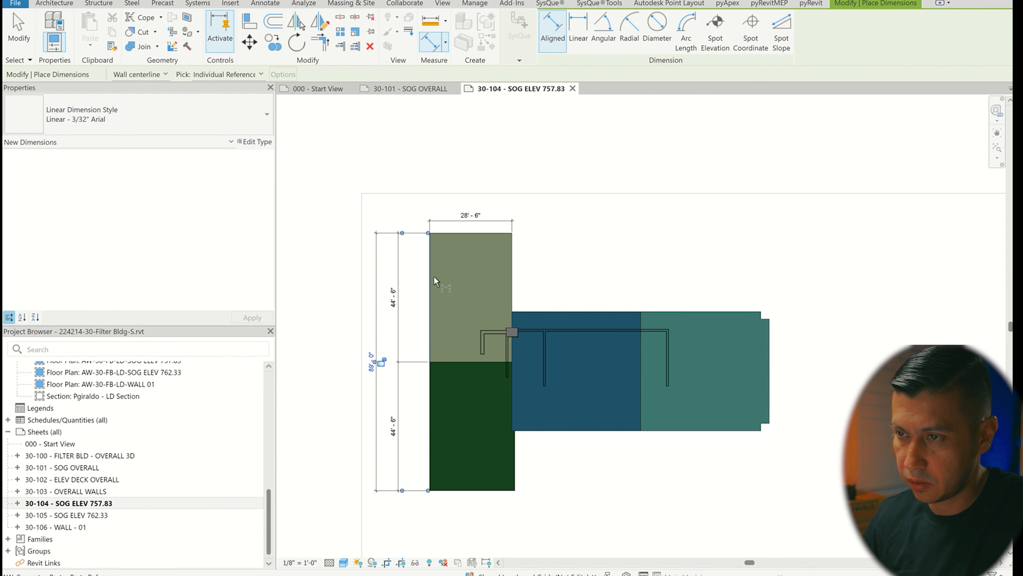
- Dimension the two right-hand slab pours with segmented and overall dimensions along their upper edge and notched right end
{"action": "scroll", "coordinate": [623, 306], "scroll_direction": "up", "scroll_amount": 1}
{"action": "left_click", "coordinate": [843, 411]}
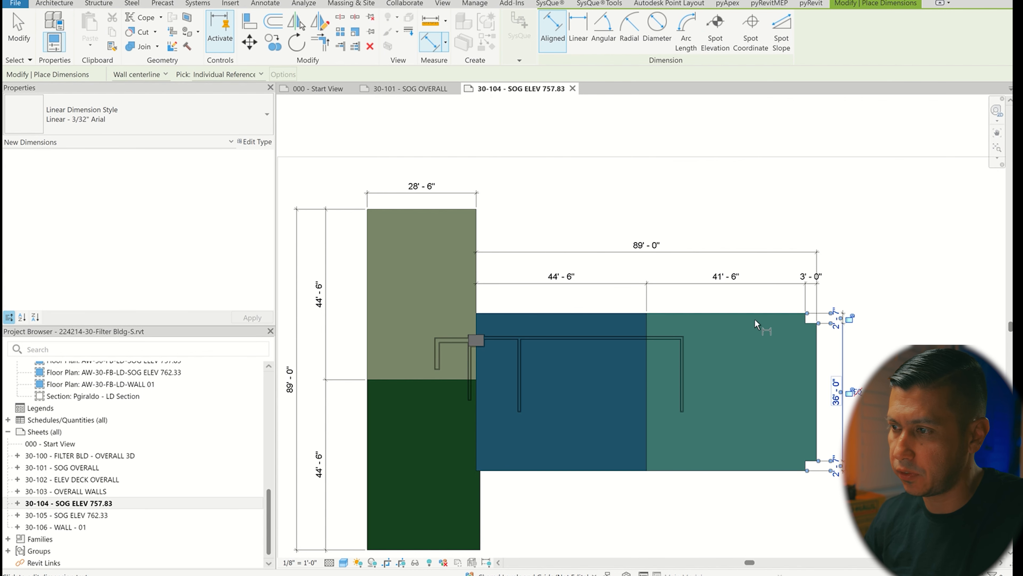
{"action": "left_click", "coordinate": [769, 317]}
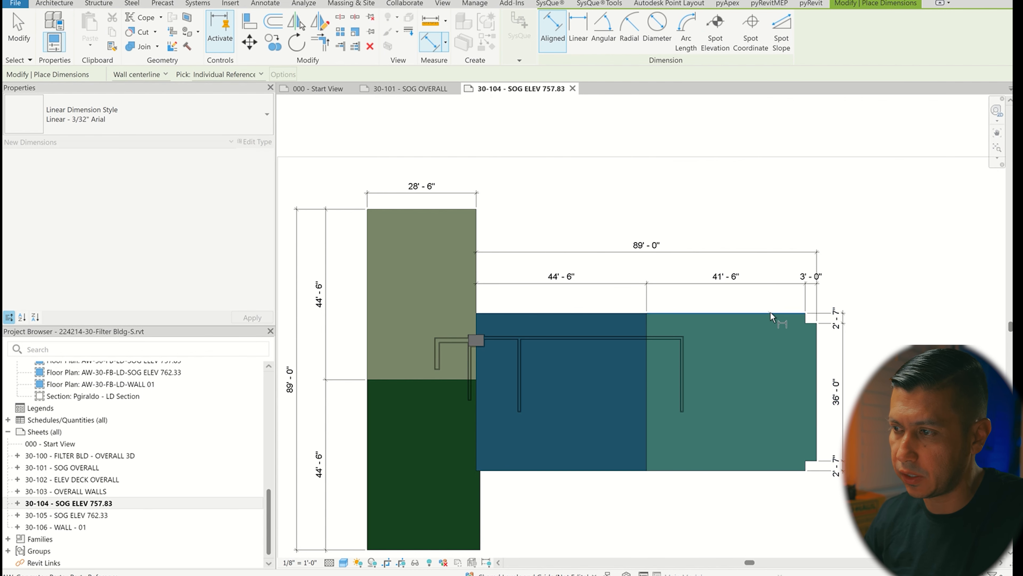
{"action": "left_click", "coordinate": [795, 471]}
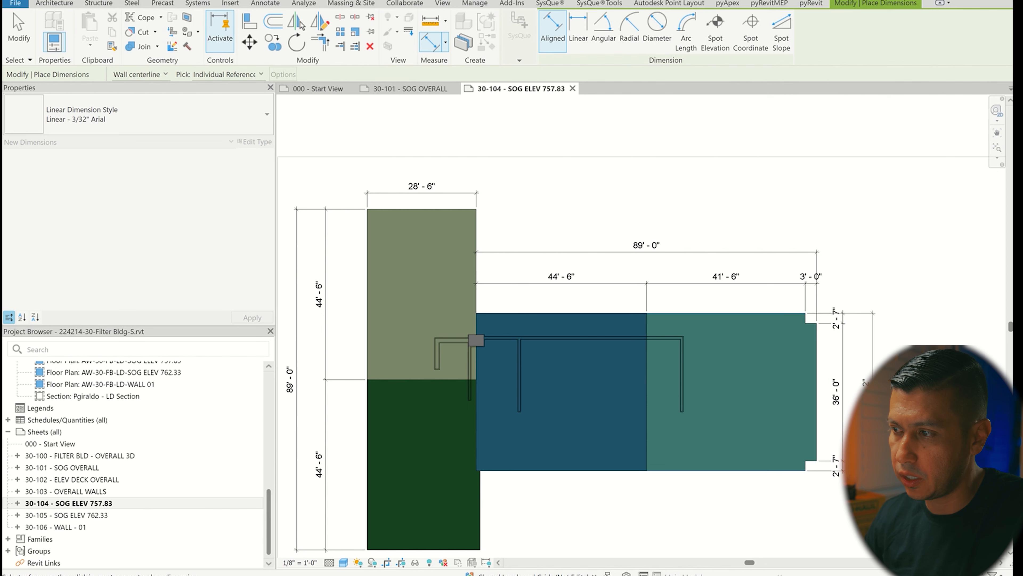
{"action": "left_click", "coordinate": [869, 363]}
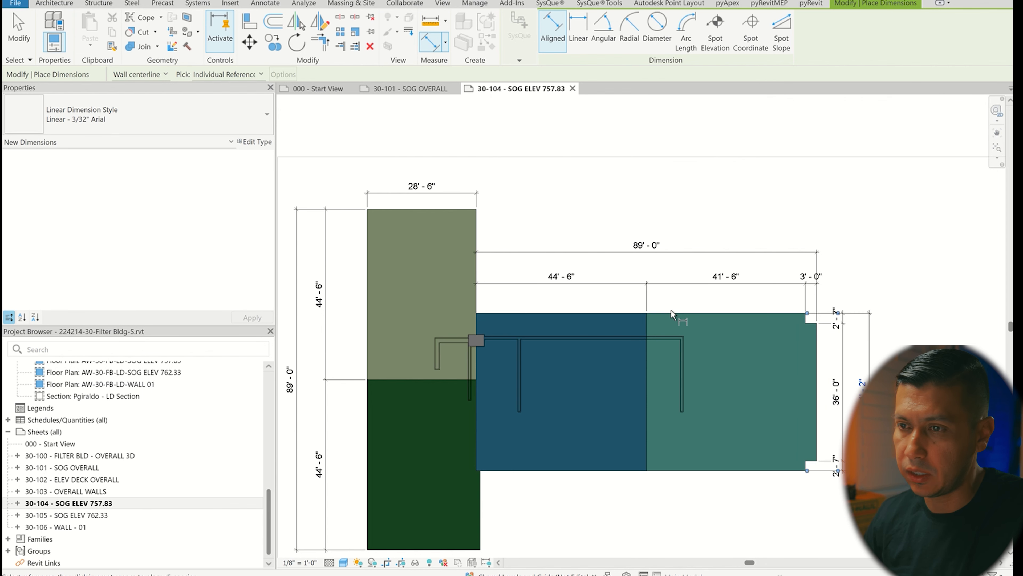
{"action": "scroll", "coordinate": [523, 214], "scroll_direction": "down", "scroll_amount": 1}
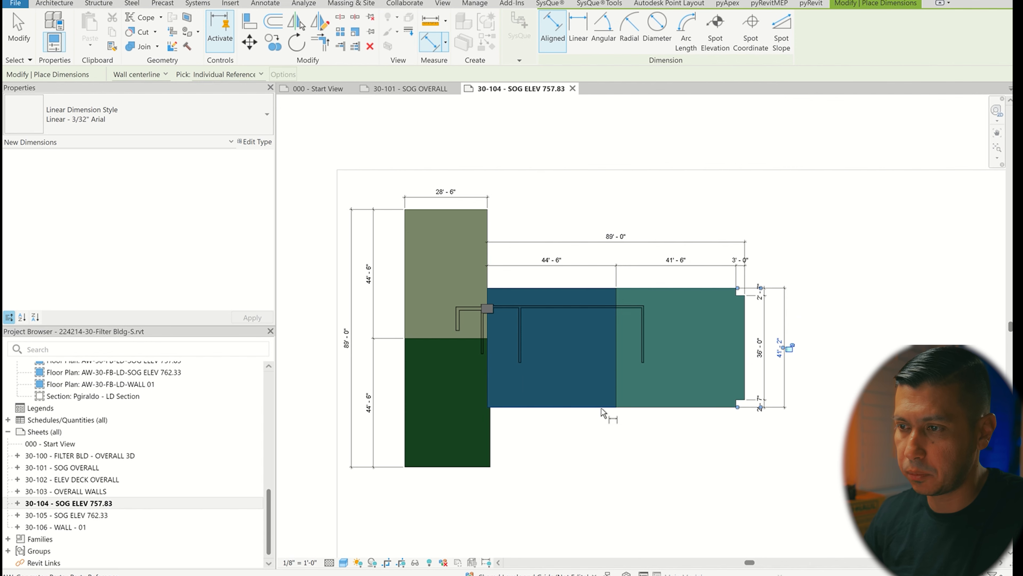
{"action": "scroll", "coordinate": [508, 200], "scroll_direction": "down", "scroll_amount": 1}
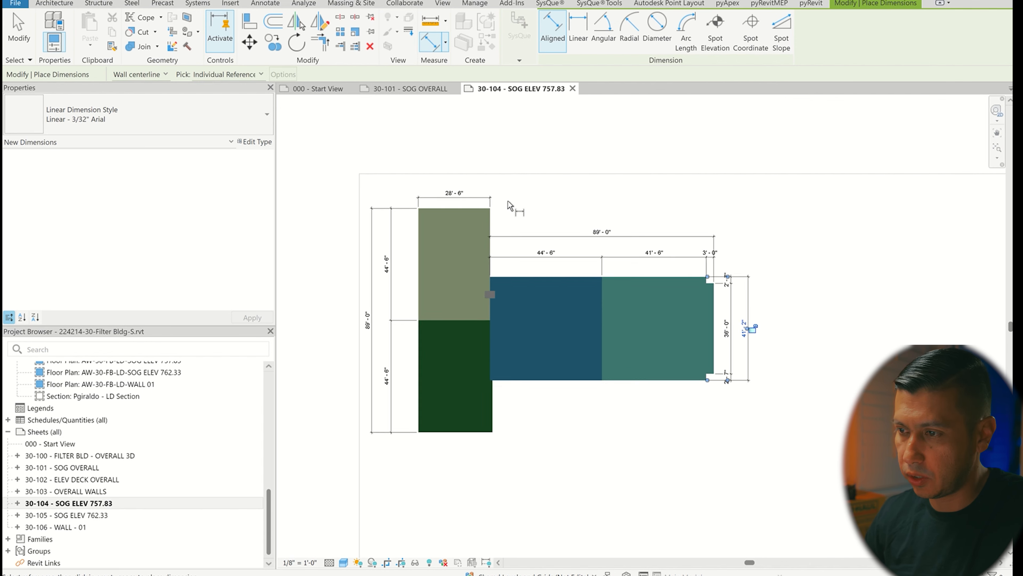
{"action": "key", "text": "Escape"}
{"action": "key", "text": "Escape"}
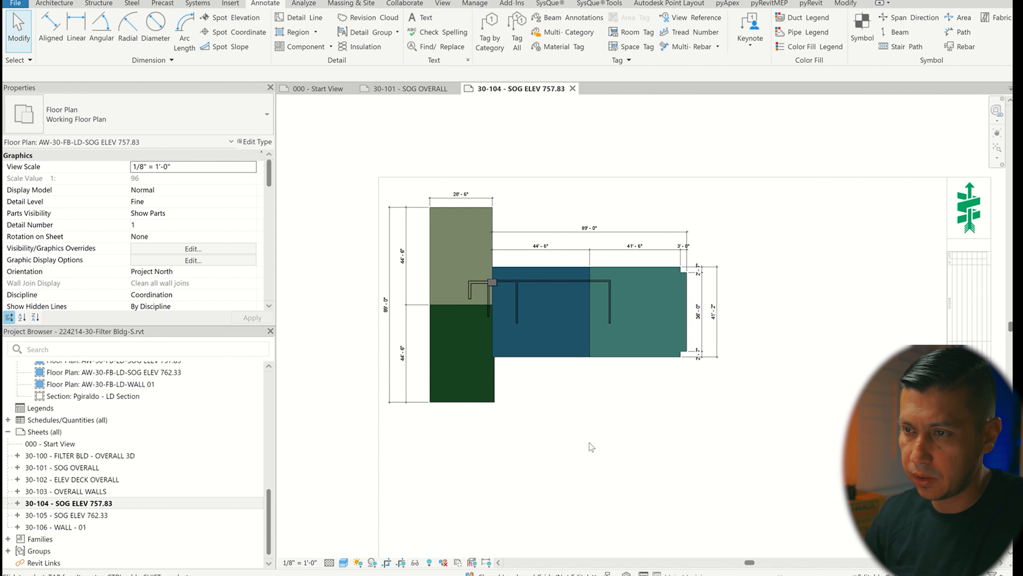
- Tag all four slab pours on the 757.83 plan by category, placing each tag without a leader inside its pour
{"action": "left_click", "coordinate": [490, 32]}
{"action": "left_click", "coordinate": [459, 261]}
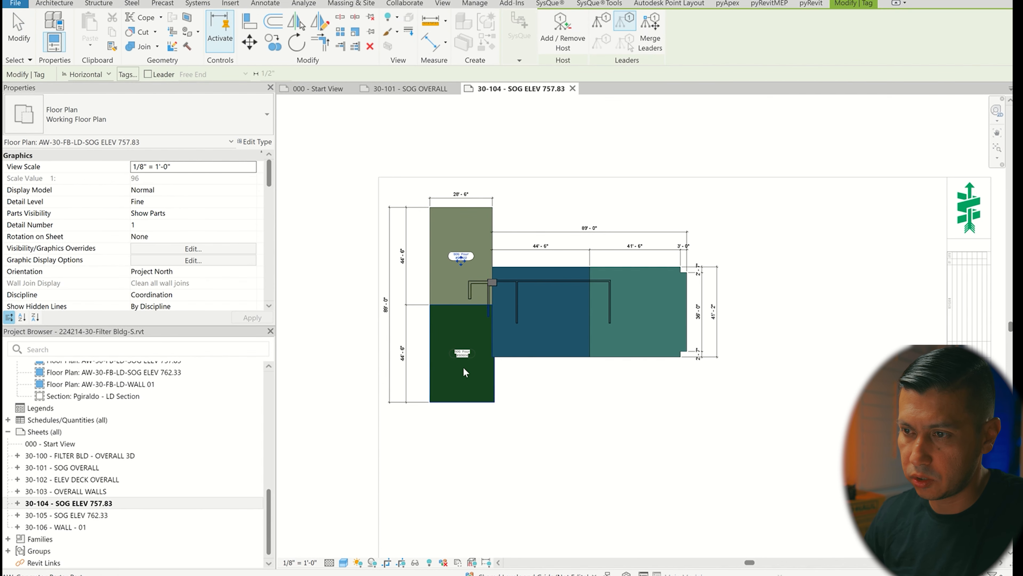
{"action": "left_click", "coordinate": [462, 359]}
{"action": "left_click", "coordinate": [548, 314]}
{"action": "left_click", "coordinate": [661, 324]}
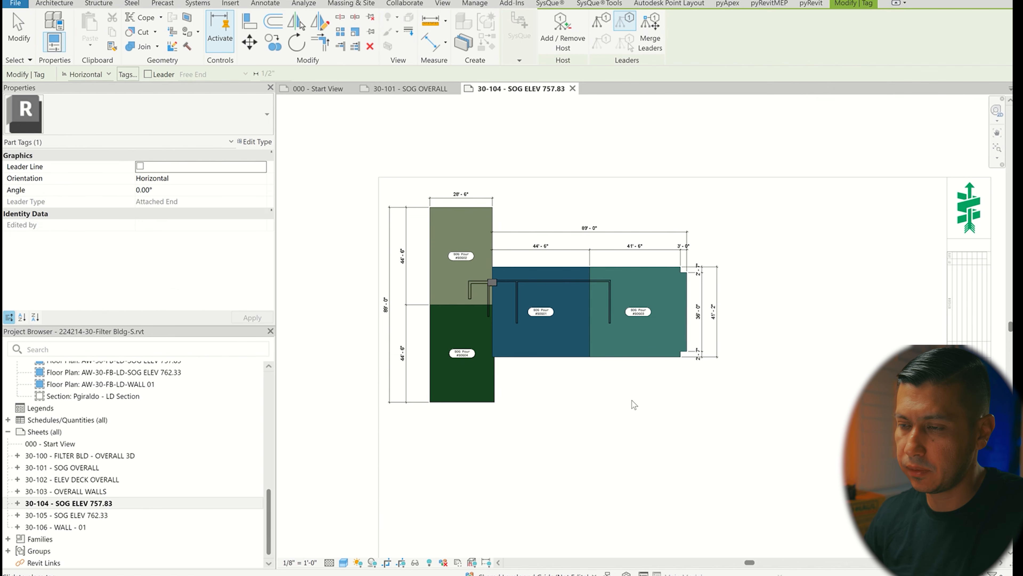
{"action": "key", "text": "Escape"}
{"action": "scroll", "coordinate": [531, 333], "scroll_direction": "up", "scroll_amount": 3}
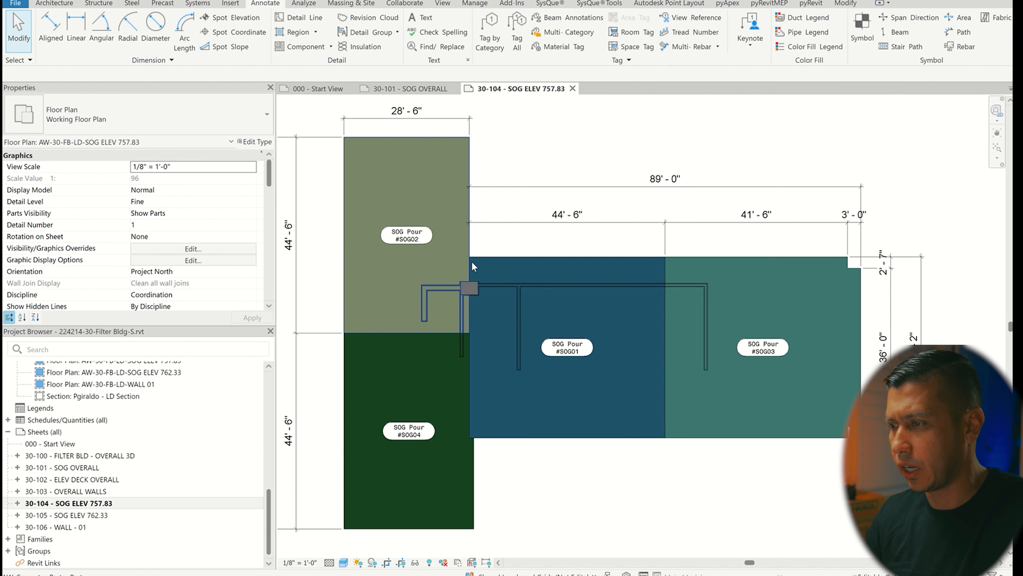
{"action": "scroll", "coordinate": [458, 253], "scroll_direction": "down", "scroll_amount": 4}
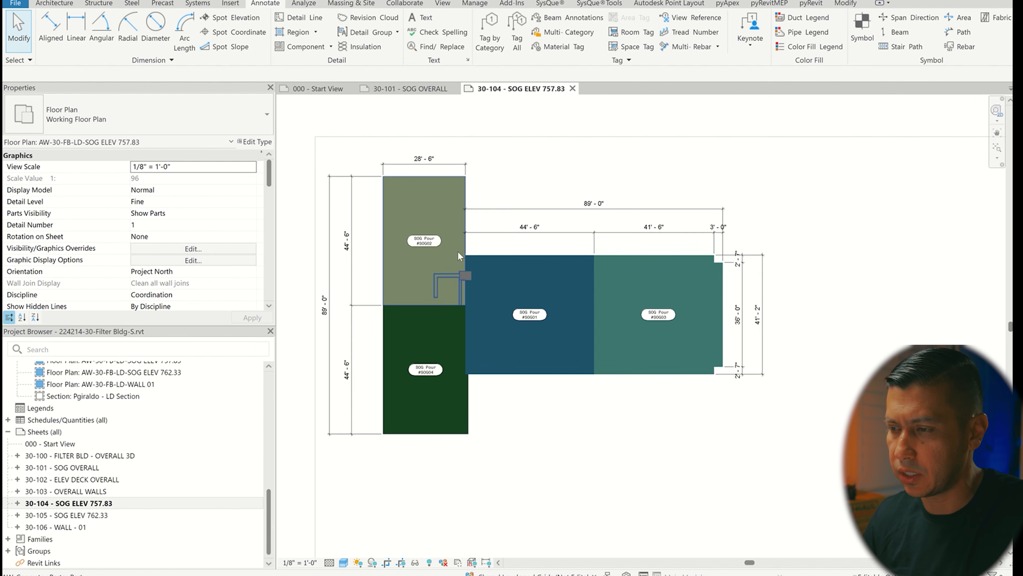
- Make the Sections annotation category visible in the 757.83 plan view's visibility/graphics overrides
{"action": "double_click", "coordinate": [474, 128]}
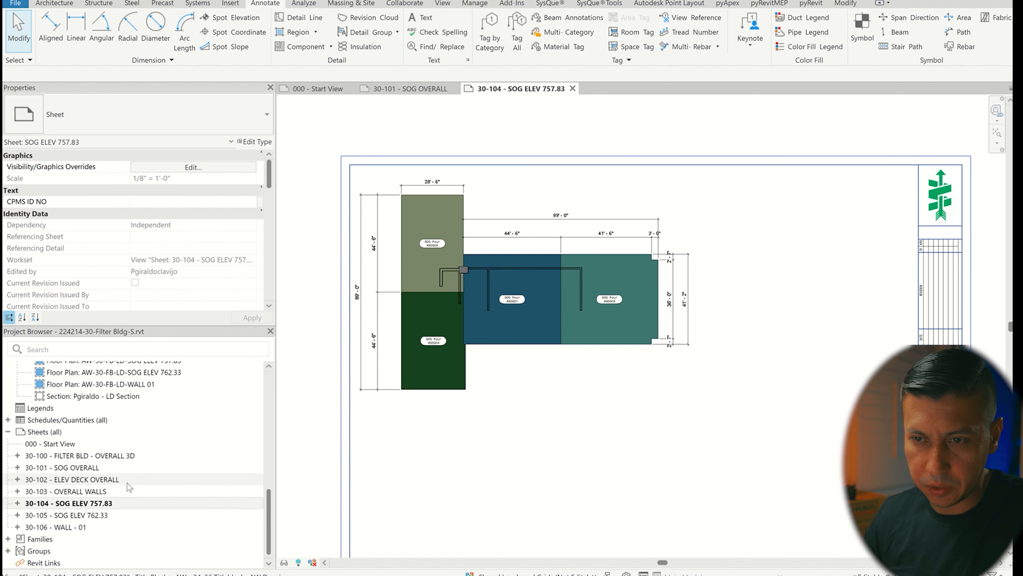
{"action": "scroll", "coordinate": [133, 480], "scroll_direction": "up", "scroll_amount": 4}
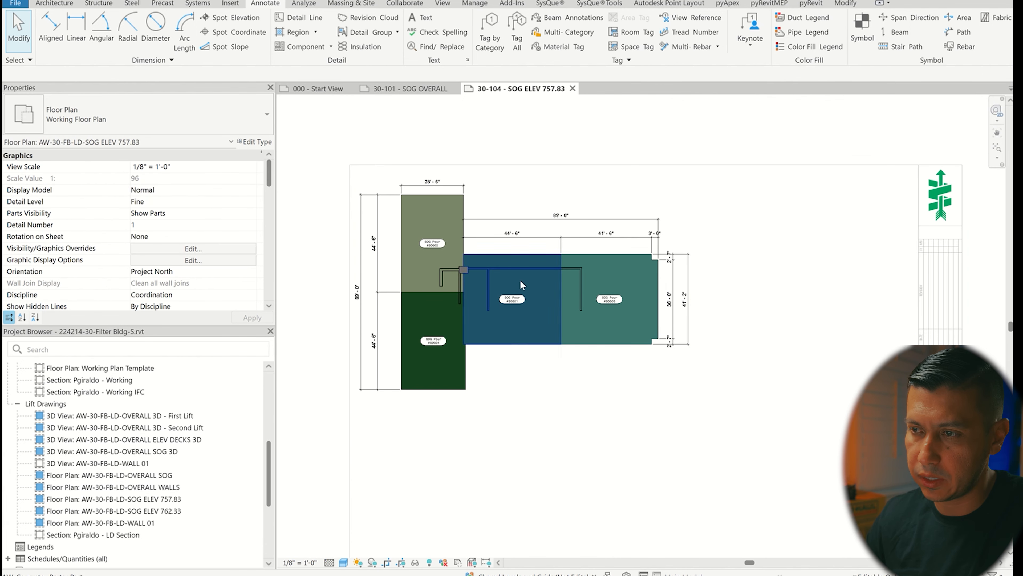
{"action": "key", "text": "g"}
{"action": "left_click", "coordinate": [154, 15]}
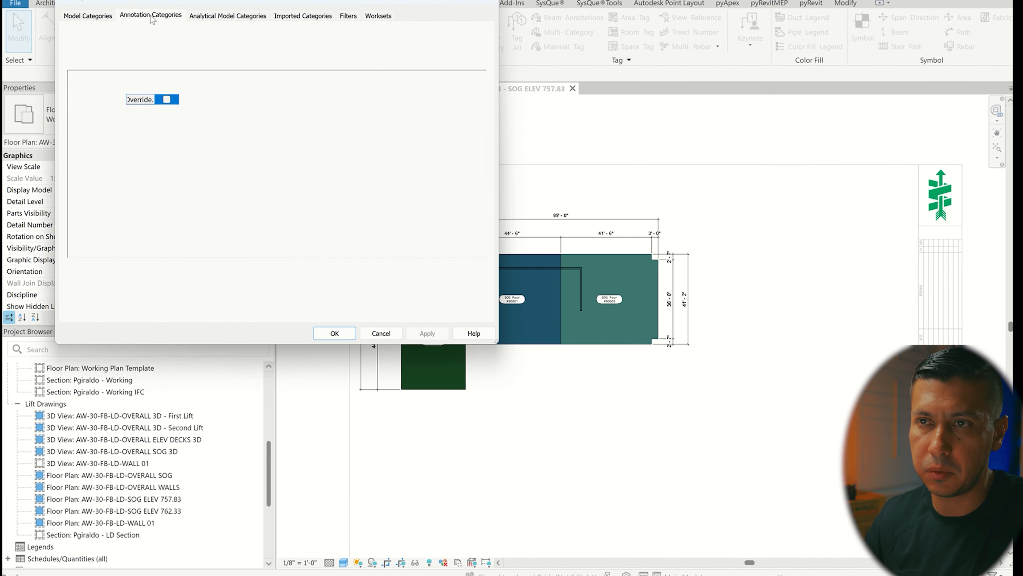
{"action": "key", "text": "s"}
{"action": "scroll", "coordinate": [99, 218], "scroll_direction": "down", "scroll_amount": 3}
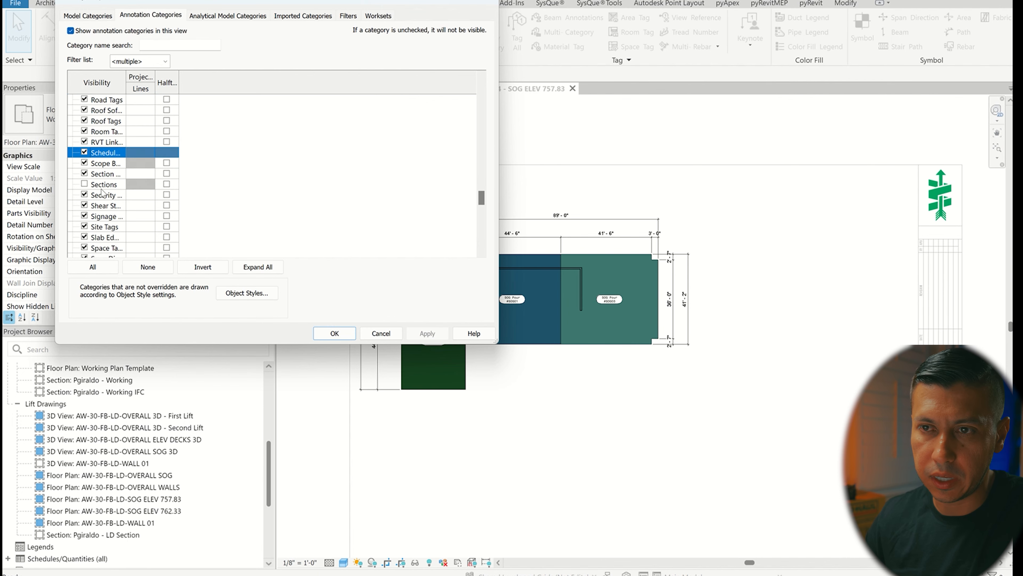
{"action": "left_click", "coordinate": [102, 186]}
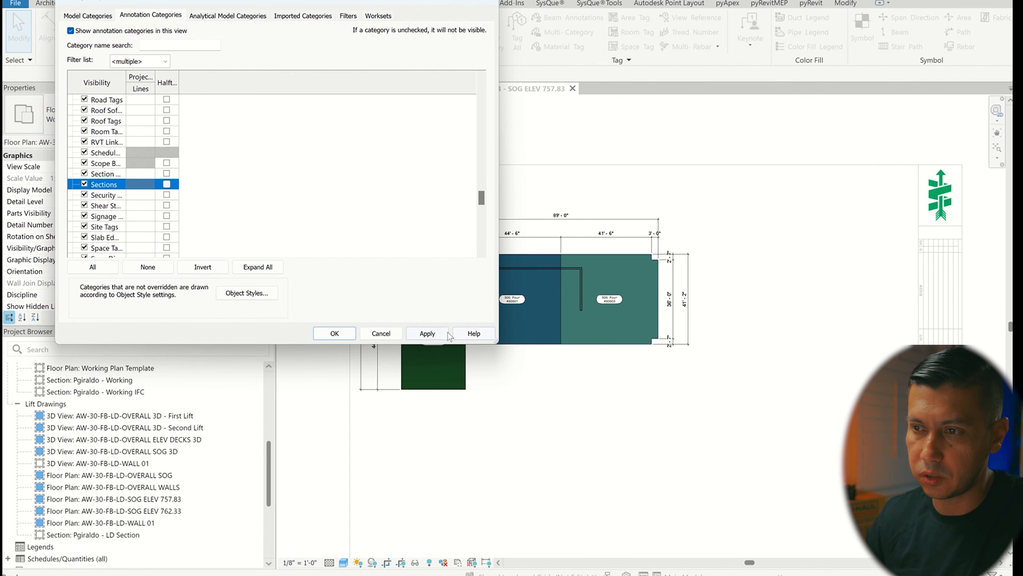
{"action": "left_click", "coordinate": [443, 334]}
{"action": "left_click", "coordinate": [335, 333]}
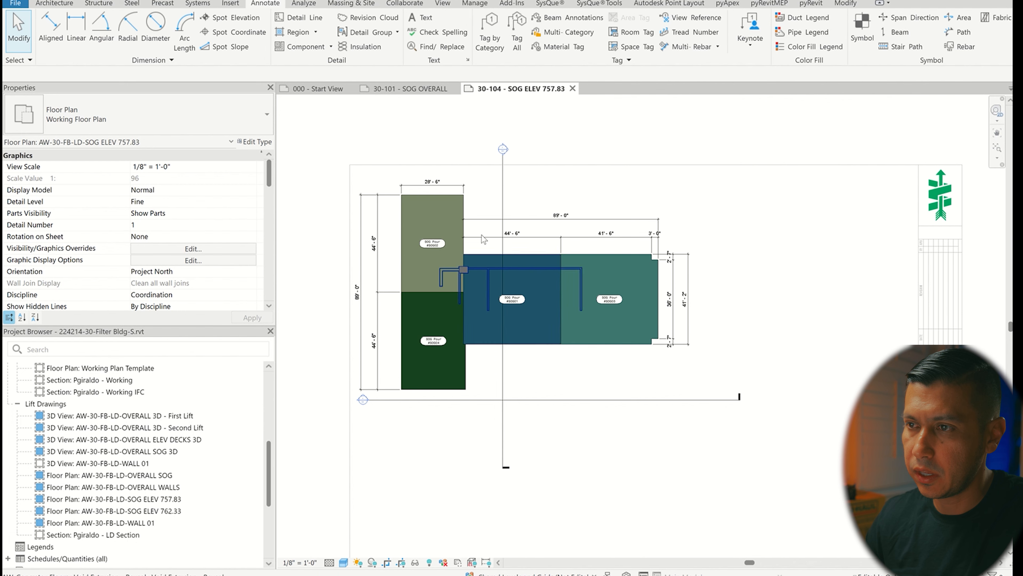
- Shorten the vertical section line so its head sits just above the right-hand slab pour dimensions
{"action": "left_click", "coordinate": [505, 153]}
{"action": "left_click_drag", "start_coordinate": [504, 156], "coordinate": [504, 196]}
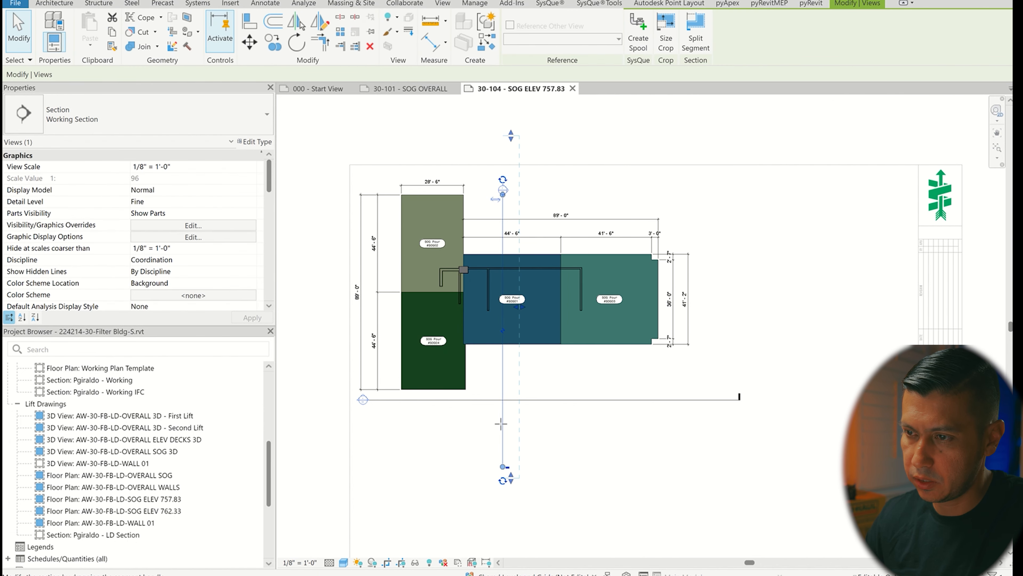
{"action": "scroll", "coordinate": [512, 174], "scroll_direction": "up", "scroll_amount": 2}
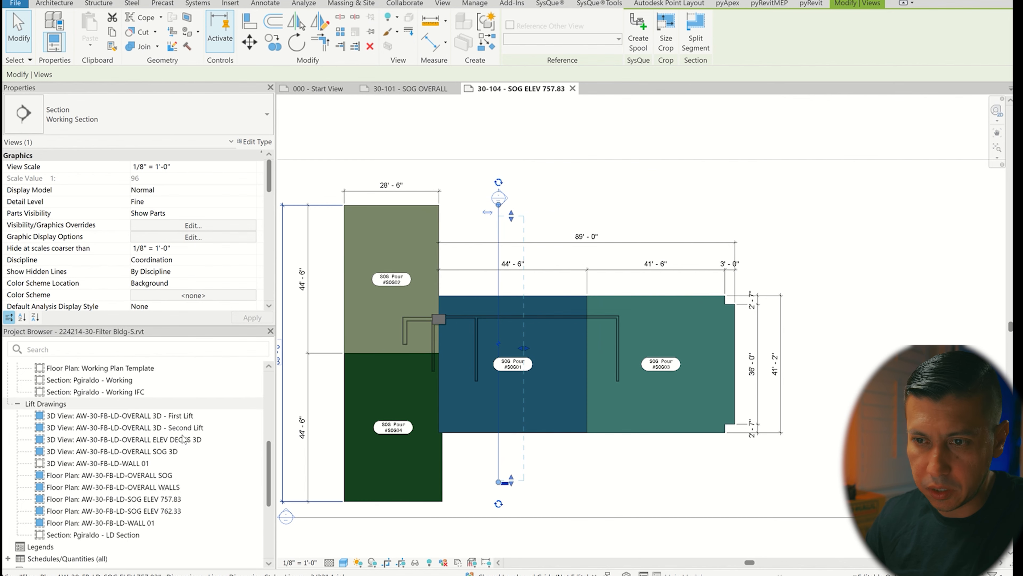
- Rename the lift drawings section view to AW-30-FB-LD-SOG ELEV 757.83, reusing the name of the matching floor plan
{"action": "double_click", "coordinate": [137, 499]}
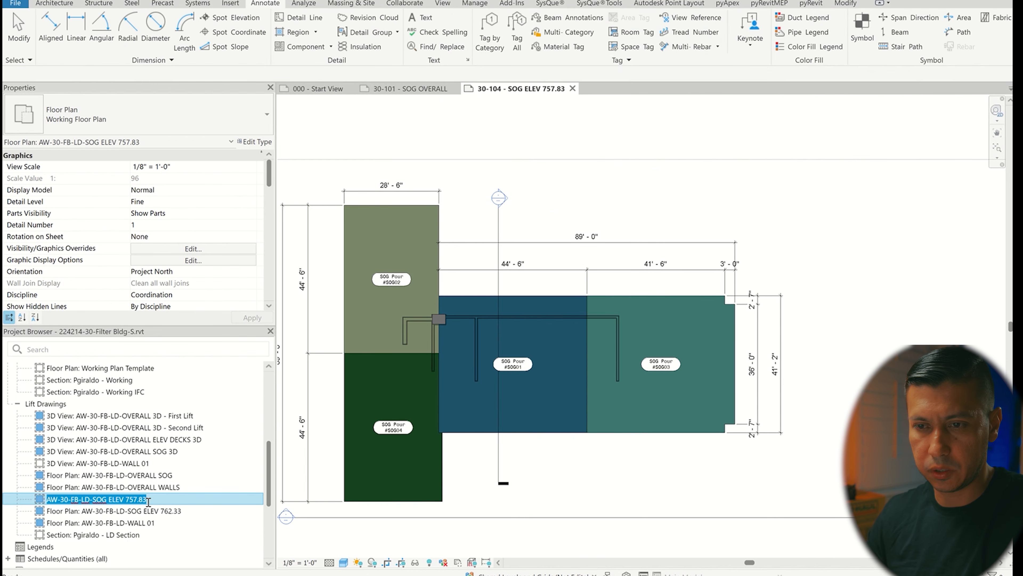
{"action": "key", "text": "ctrl+c"}
{"action": "scroll", "coordinate": [162, 485], "scroll_direction": "down", "scroll_amount": 1}
{"action": "left_click", "coordinate": [171, 484]}
{"action": "key", "text": "F2"}
{"action": "key", "text": "ctrl+v"}
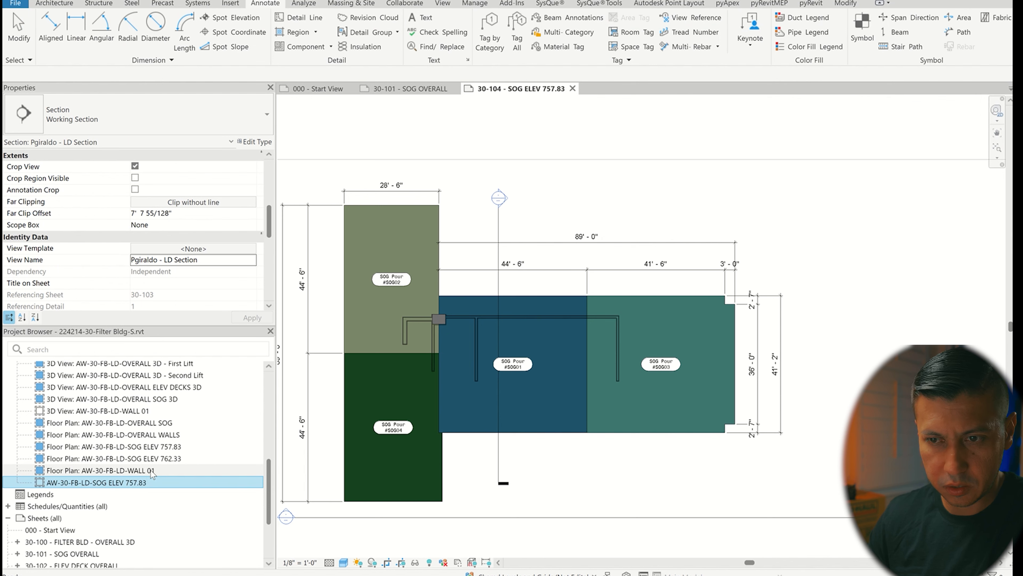
{"action": "key", "text": "Return"}
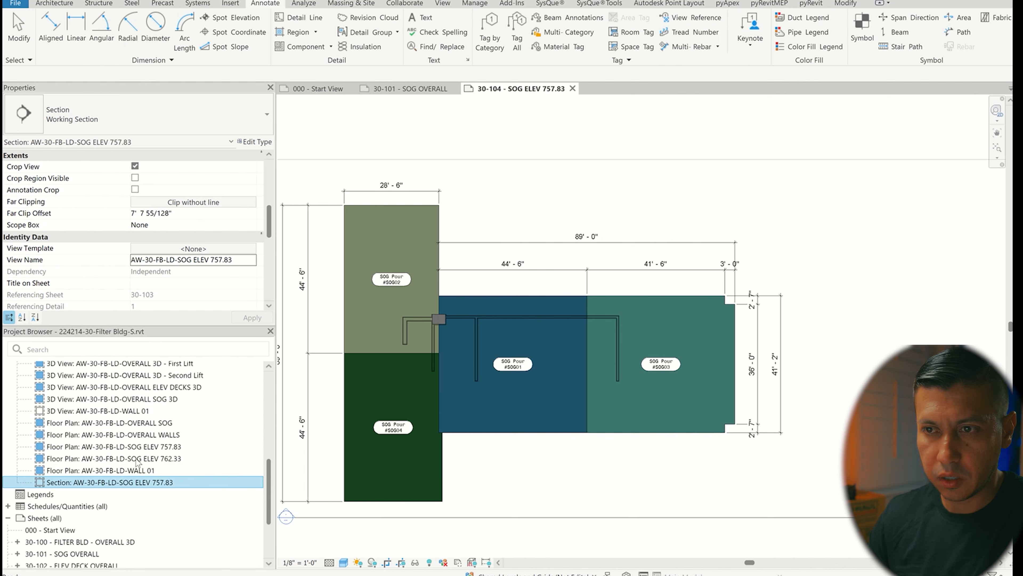
{"action": "left_click", "coordinate": [173, 470]}
{"action": "left_click", "coordinate": [130, 483]}
- Remove the personal working-view filter listed below AW - Topping Slab 2" from the plan view's visibility/graphics filters
{"action": "left_click", "coordinate": [507, 226]}
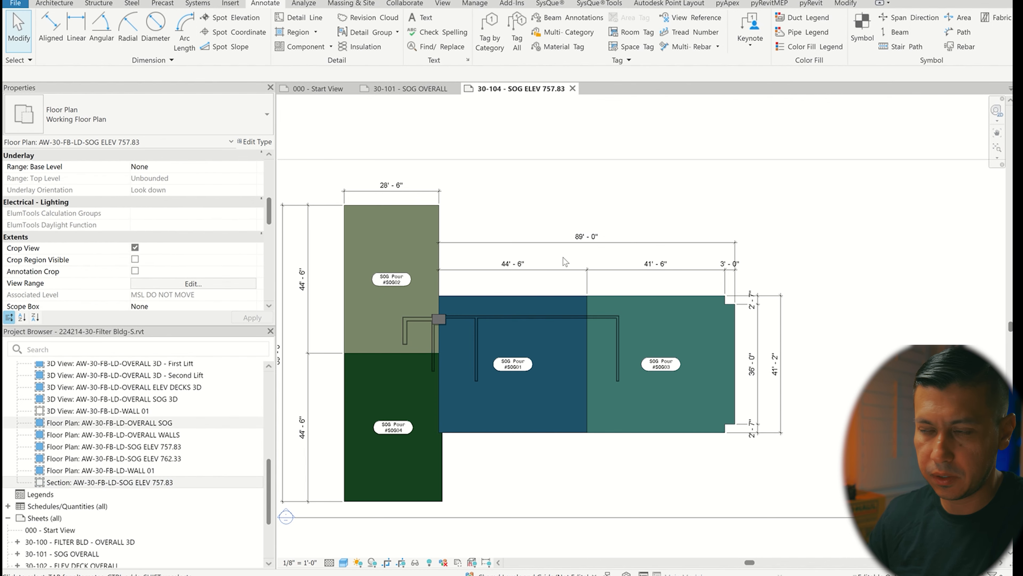
{"action": "key", "text": "v"}
{"action": "key", "text": "g"}
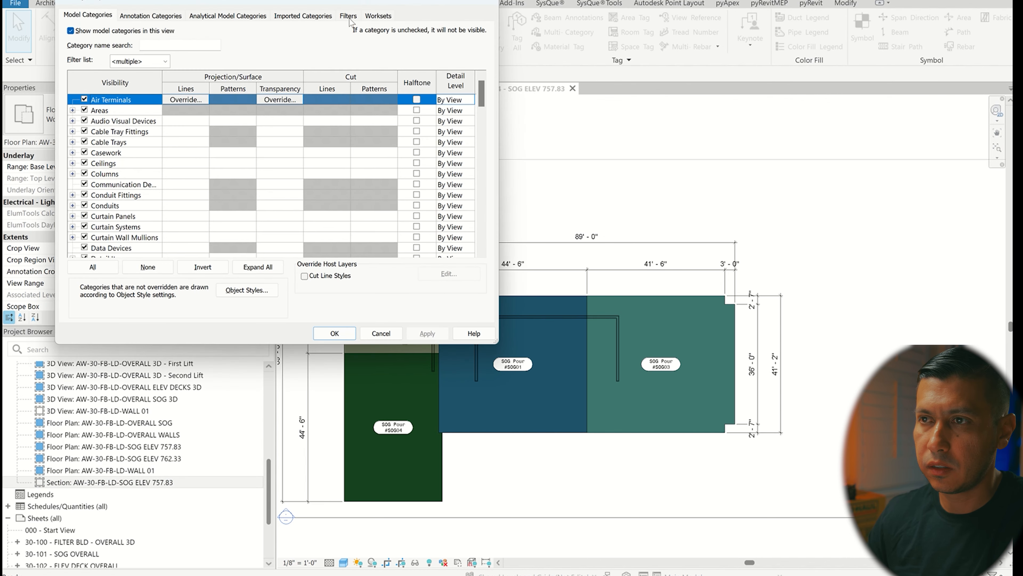
{"action": "left_click", "coordinate": [348, 16]}
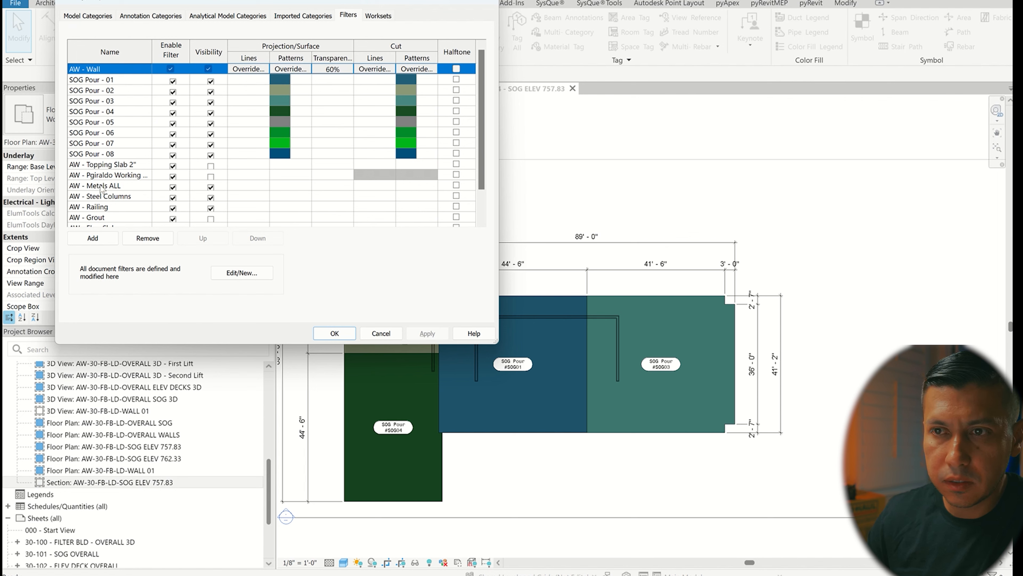
{"action": "left_click", "coordinate": [121, 176]}
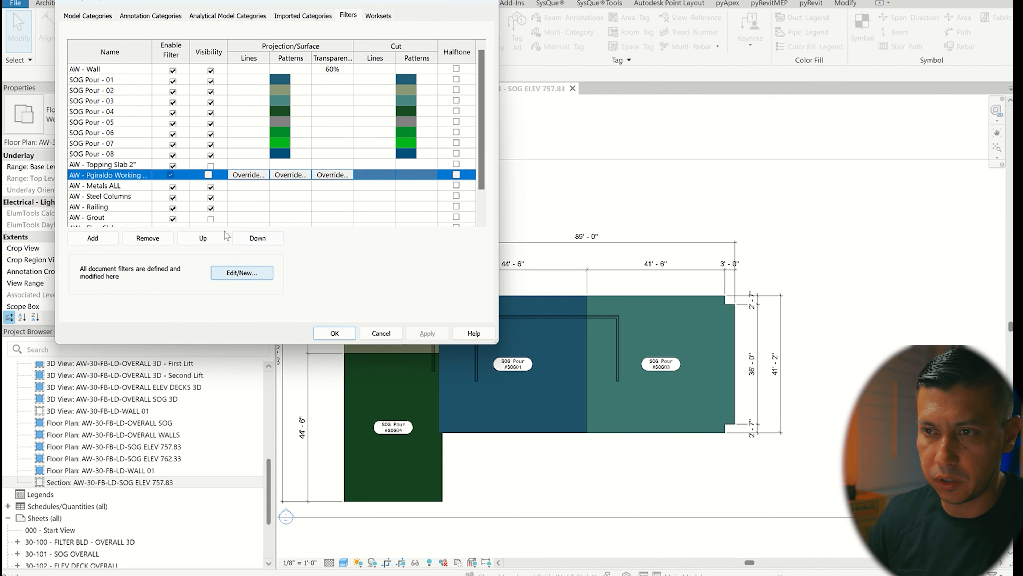
{"action": "left_click", "coordinate": [146, 240]}
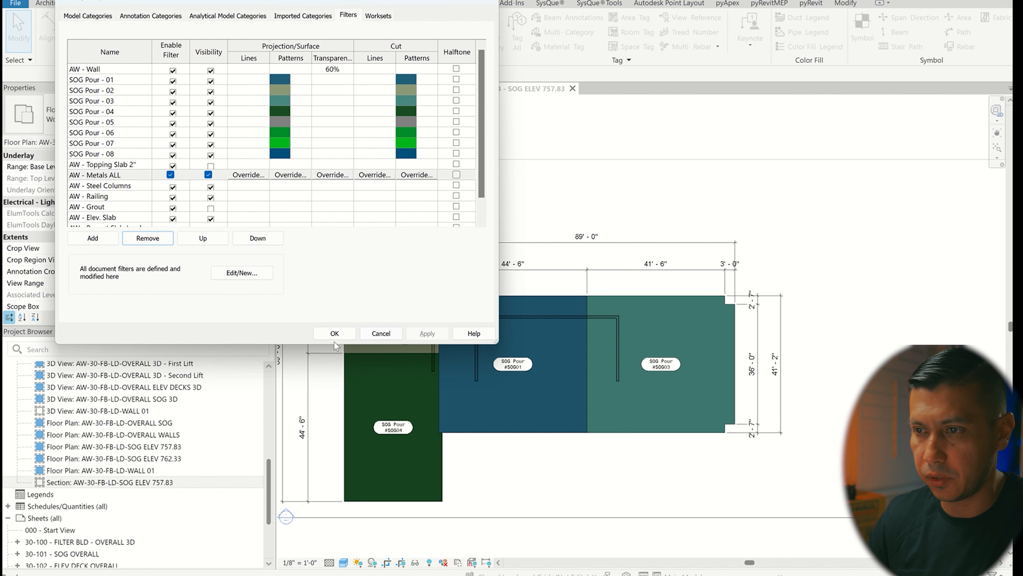
{"action": "left_click", "coordinate": [340, 336]}
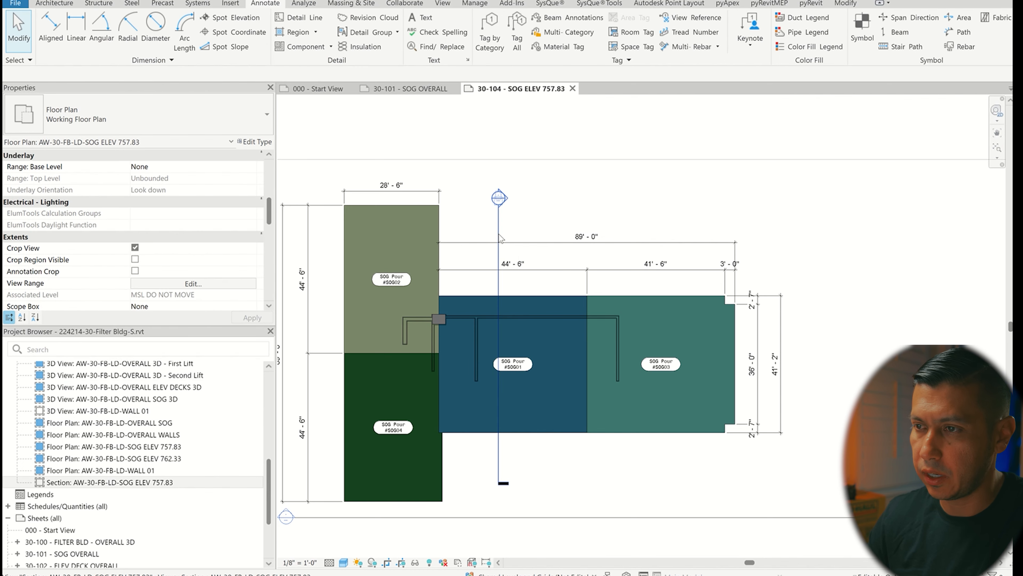
- Break the vertical section line with a gap and pull both segment ends clear of the slab pours and their dimensions
{"action": "left_click", "coordinate": [499, 237]}
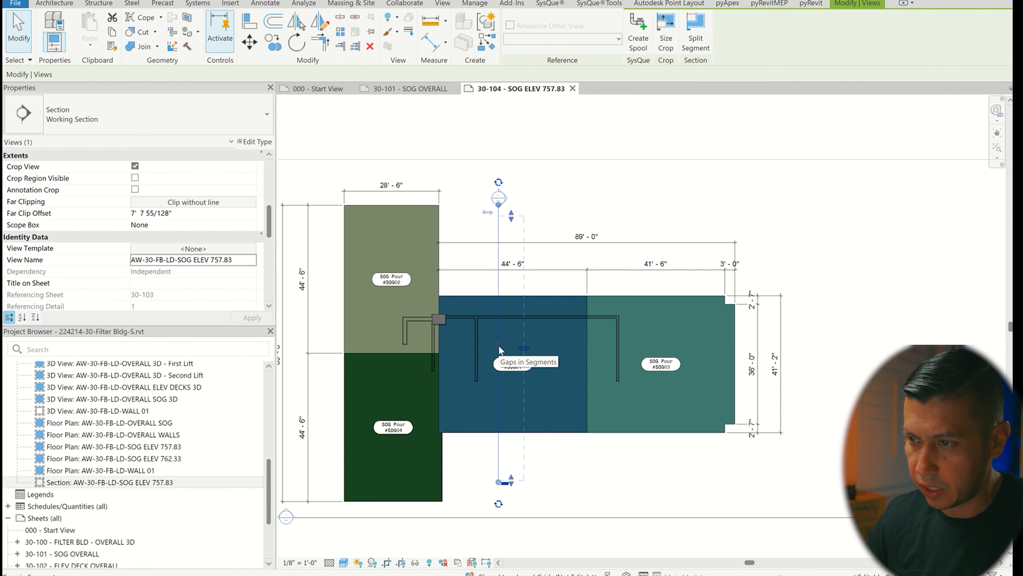
{"action": "left_click_drag", "start_coordinate": [499, 345], "coordinate": [499, 232]}
{"action": "left_click_drag", "start_coordinate": [499, 389], "coordinate": [499, 446]}
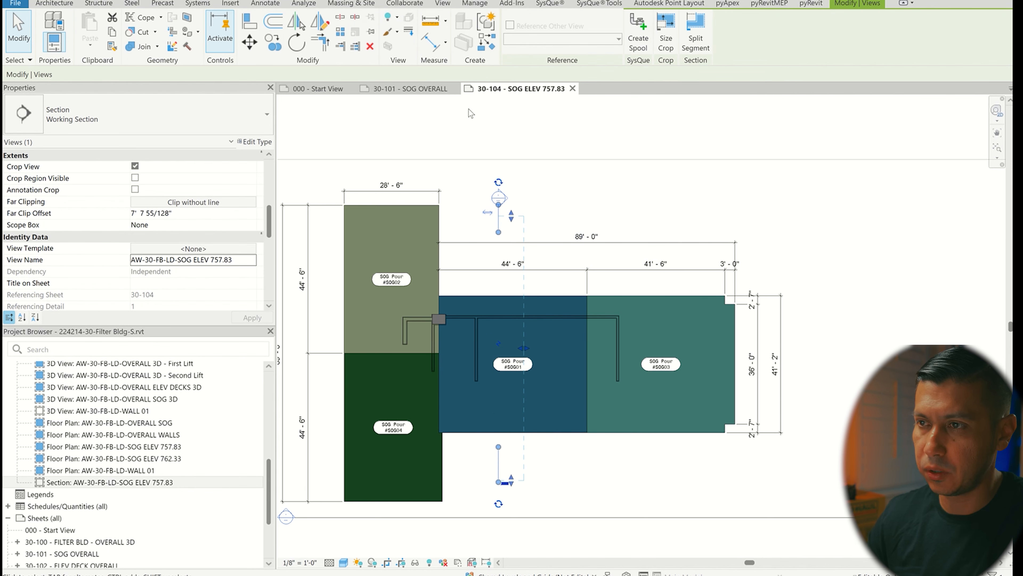
- Create a view template named LD - SECTION from the current 757.83 plan view
{"action": "scroll", "coordinate": [608, 217], "scroll_direction": "down", "scroll_amount": 1}
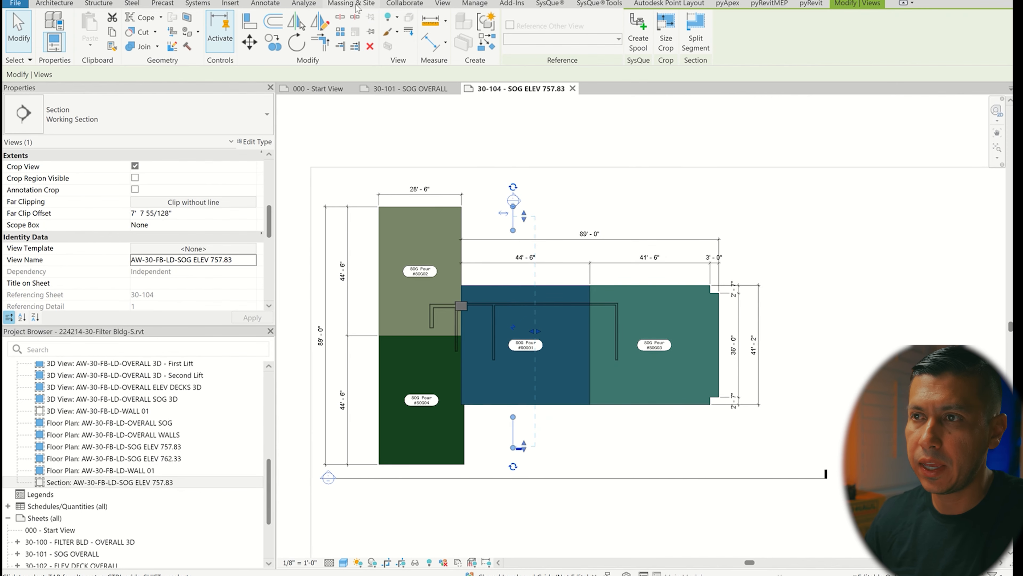
{"action": "left_click", "coordinate": [403, 4]}
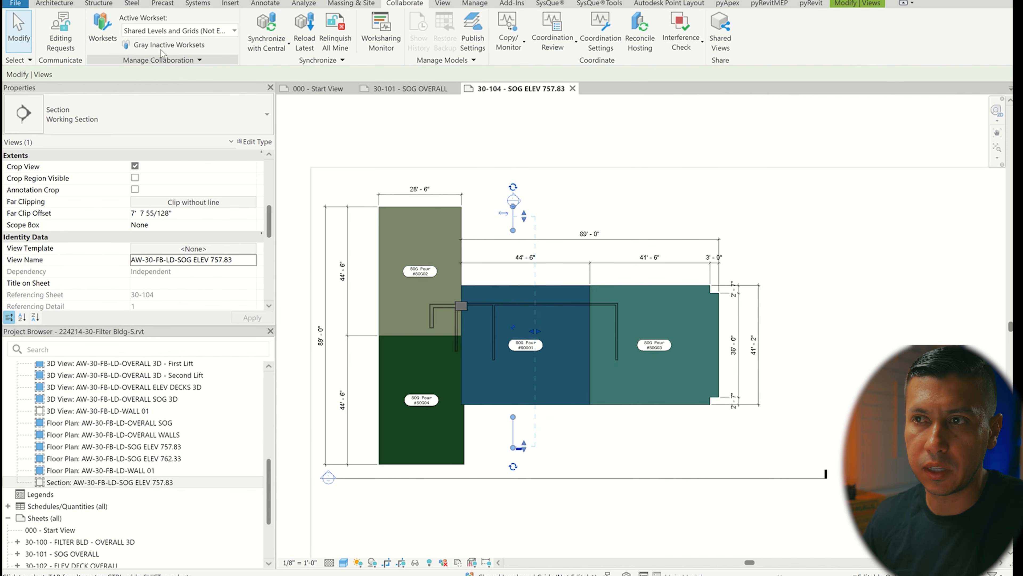
{"action": "left_click", "coordinate": [443, 3]}
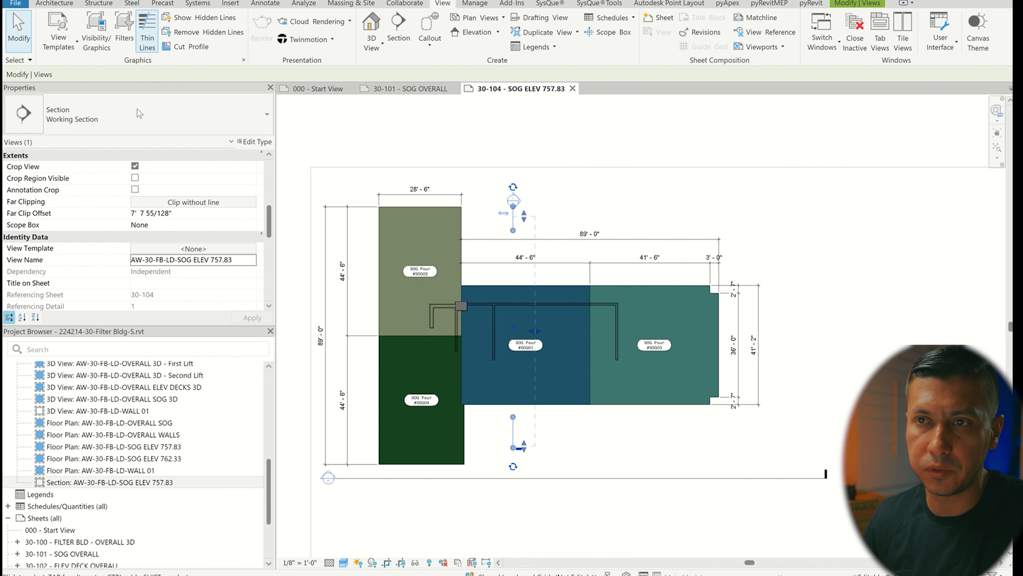
{"action": "left_click", "coordinate": [67, 44]}
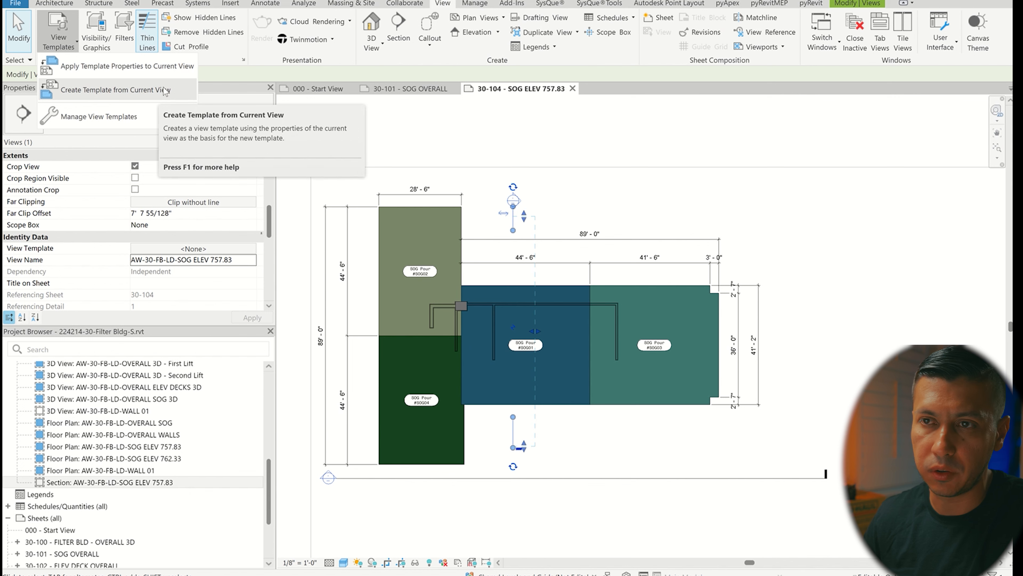
{"action": "left_click", "coordinate": [98, 96]}
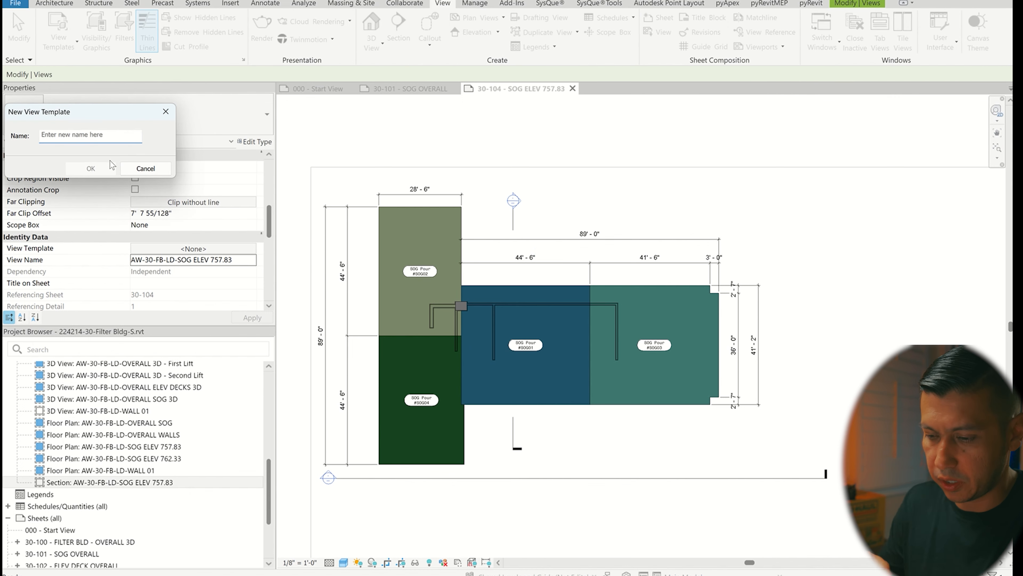
{"action": "type", "text": "l"}
{"action": "key", "text": "BackSpace"}
{"action": "type", "text": "LD - SECTION"}
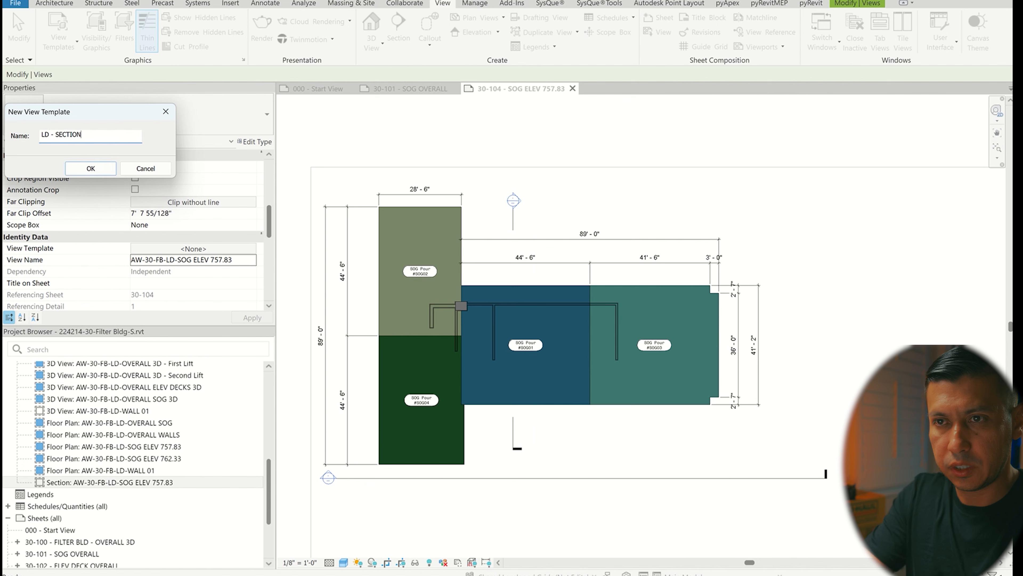
{"action": "left_click", "coordinate": [81, 168]}
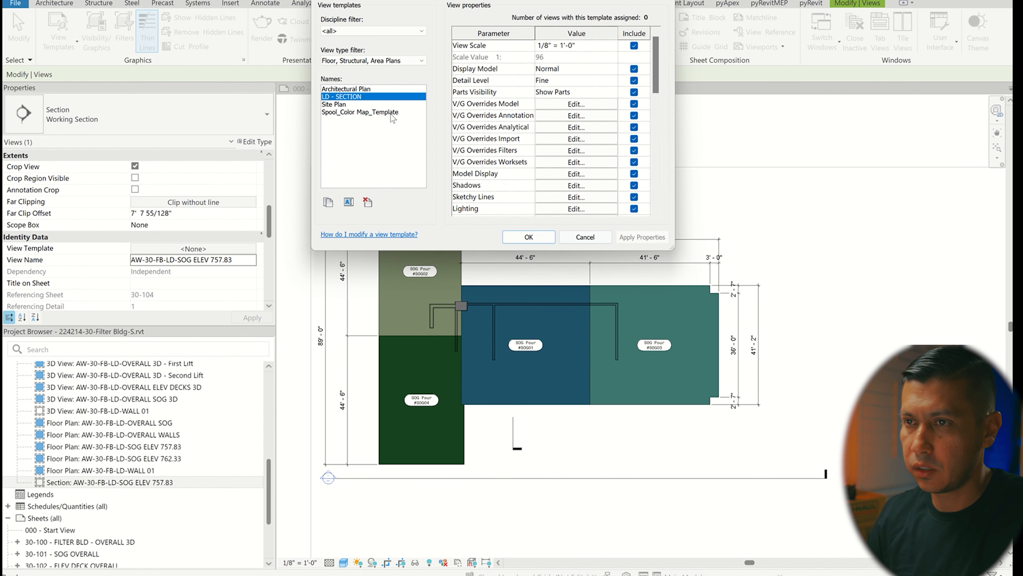
{"action": "left_click", "coordinate": [529, 236]}
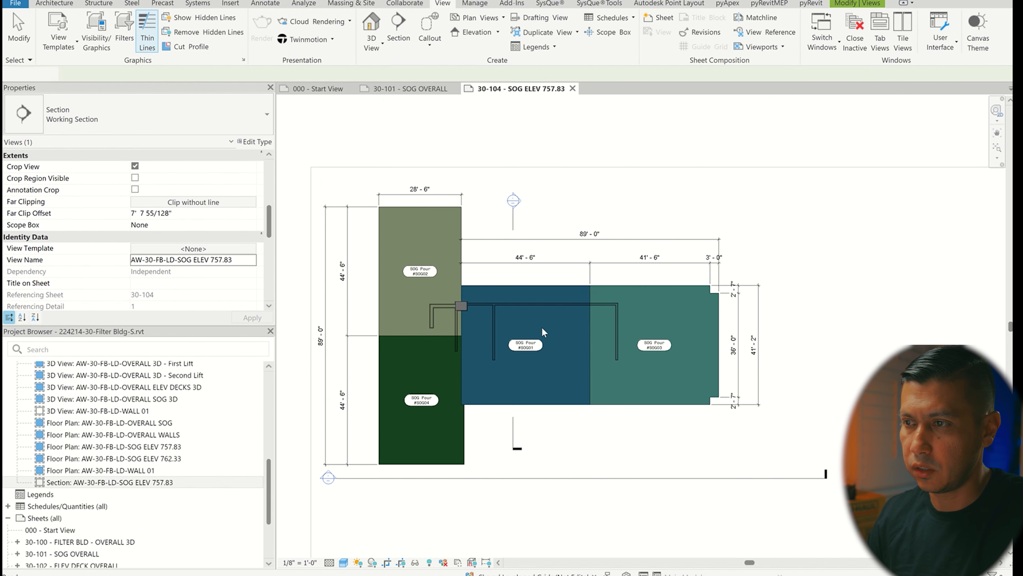
- Open the section view AW-30-FB-LD-SOG ELEV 757.83 from its marker on the plan
{"action": "left_click", "coordinate": [511, 227]}
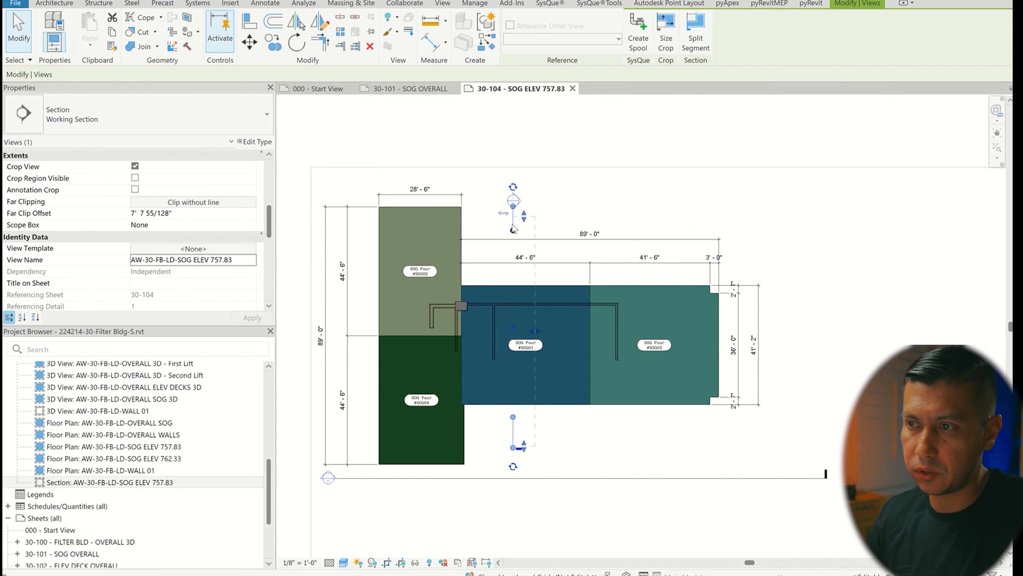
{"action": "right_click", "coordinate": [512, 226]}
{"action": "left_click", "coordinate": [562, 307]}
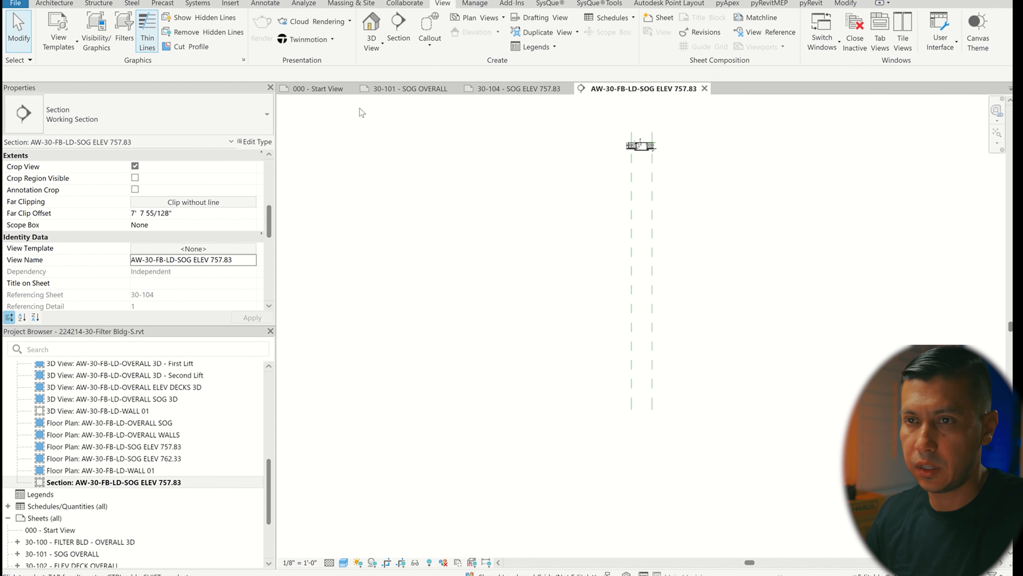
- Apply the LD - SECTION view template from the all-view-types list to the section, and set its assigned template back to <None>
{"action": "left_click", "coordinate": [189, 250]}
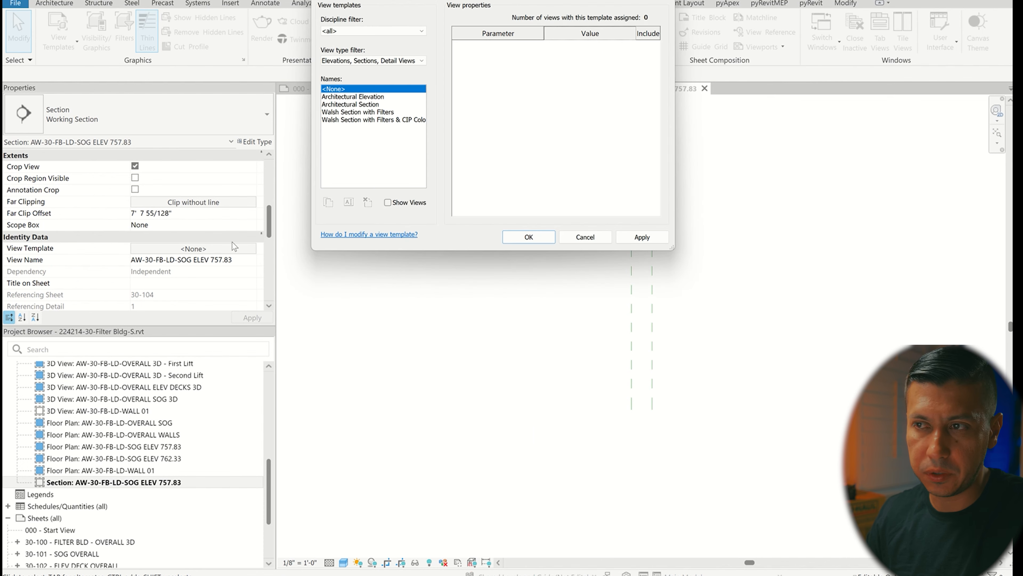
{"action": "left_click", "coordinate": [366, 62]}
{"action": "left_click", "coordinate": [363, 70]}
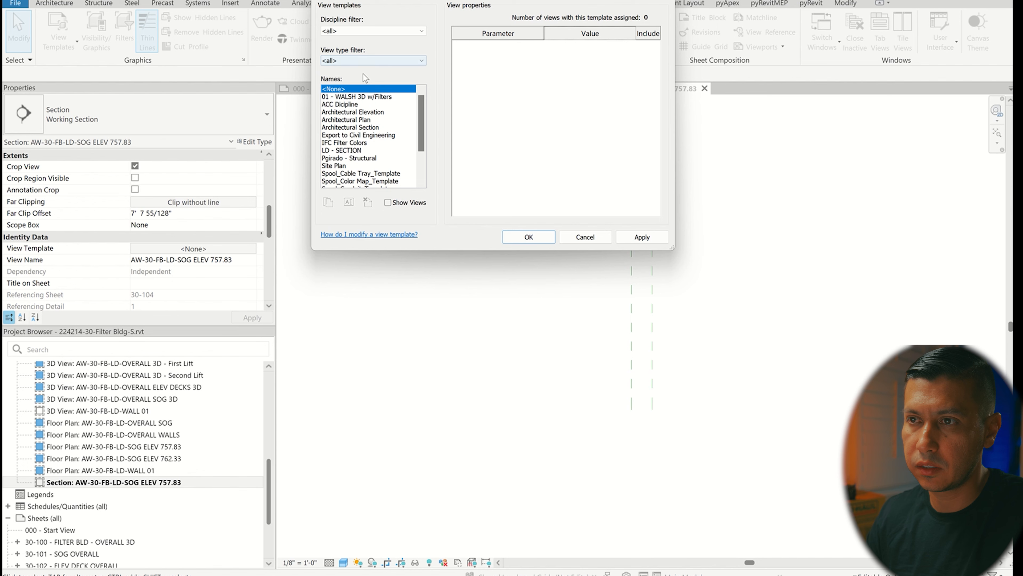
{"action": "left_click", "coordinate": [368, 152]}
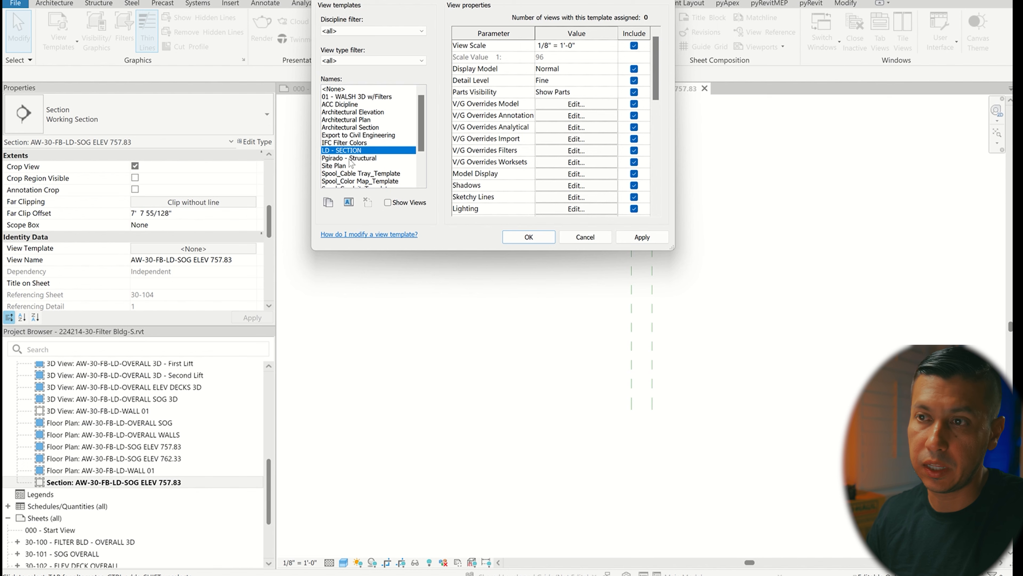
{"action": "left_click", "coordinate": [631, 236]}
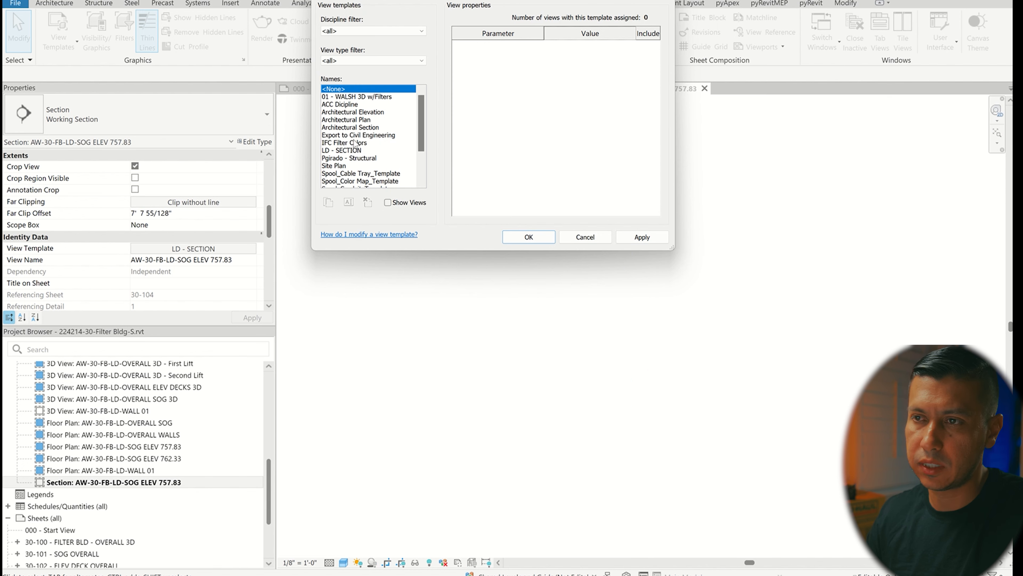
{"action": "left_click", "coordinate": [660, 240]}
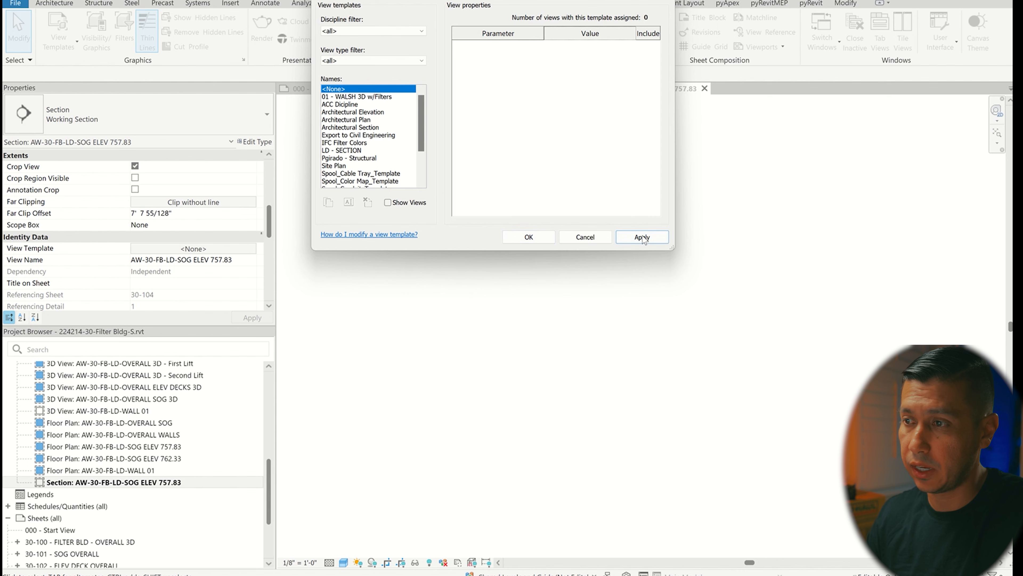
{"action": "left_click", "coordinate": [527, 237]}
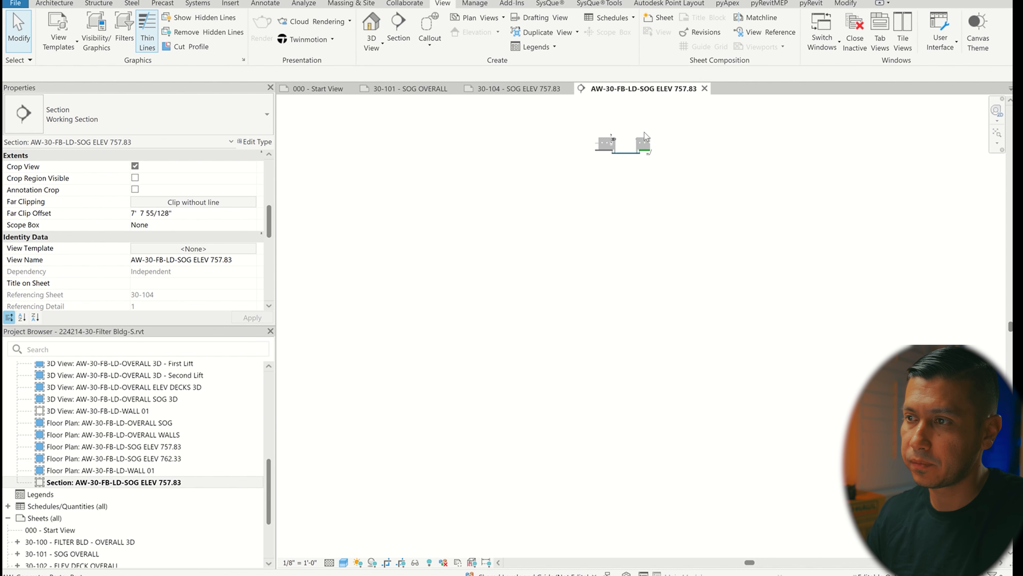
- Add the rule-based filters Wall Pour - 01 through Wall Pour - 31 to the section view's visibility/graphics filters
{"action": "scroll", "coordinate": [610, 155], "scroll_direction": "up", "scroll_amount": 5}
{"action": "scroll", "coordinate": [613, 301], "scroll_direction": "down", "scroll_amount": 2}
{"action": "scroll", "coordinate": [598, 317], "scroll_direction": "up", "scroll_amount": 3}
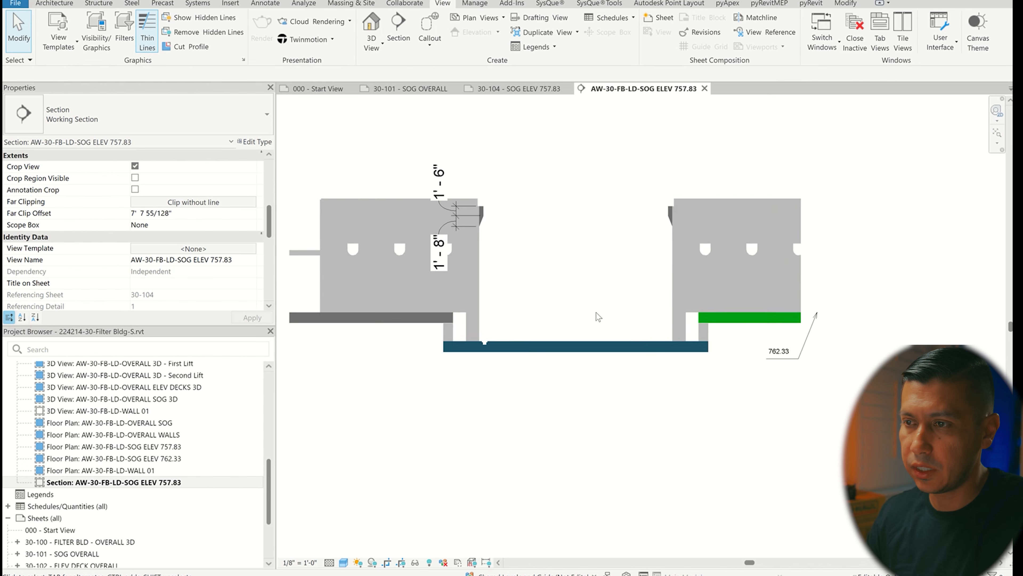
{"action": "key", "text": "v"}
{"action": "key", "text": "g"}
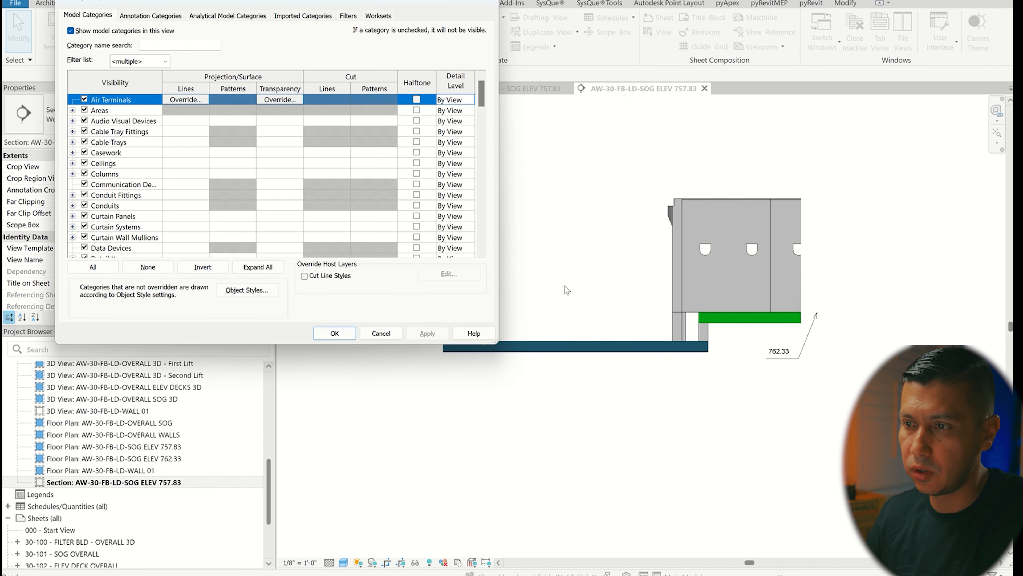
{"action": "left_click", "coordinate": [347, 15]}
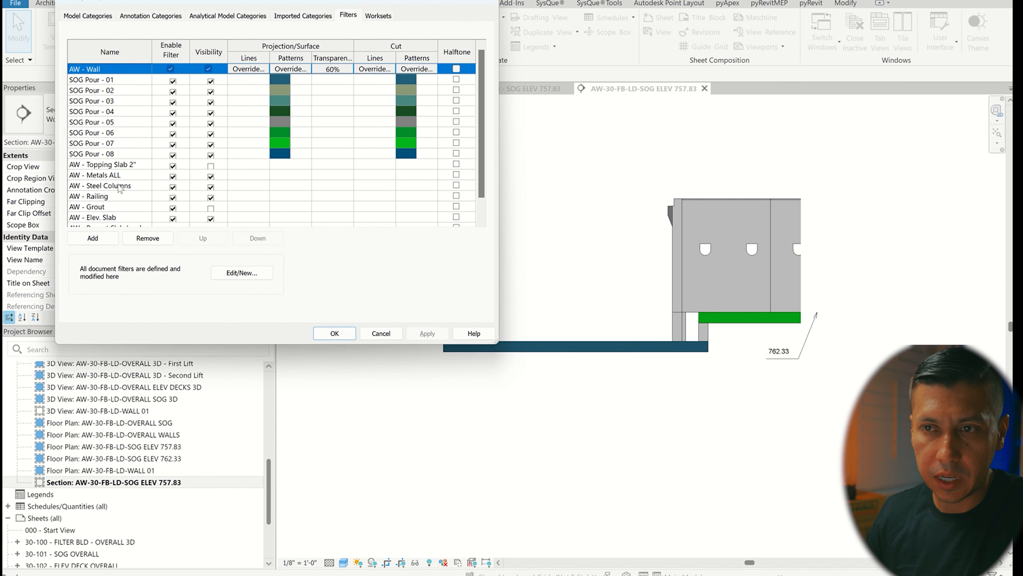
{"action": "scroll", "coordinate": [125, 181], "scroll_direction": "down", "scroll_amount": 1}
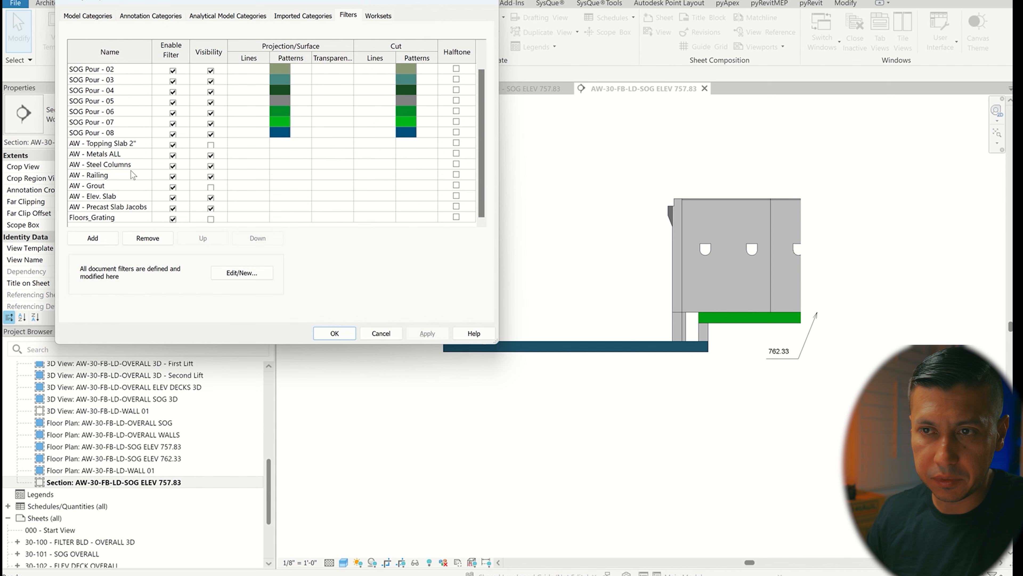
{"action": "left_click", "coordinate": [99, 240]}
{"action": "scroll", "coordinate": [140, 176], "scroll_direction": "down", "scroll_amount": 4}
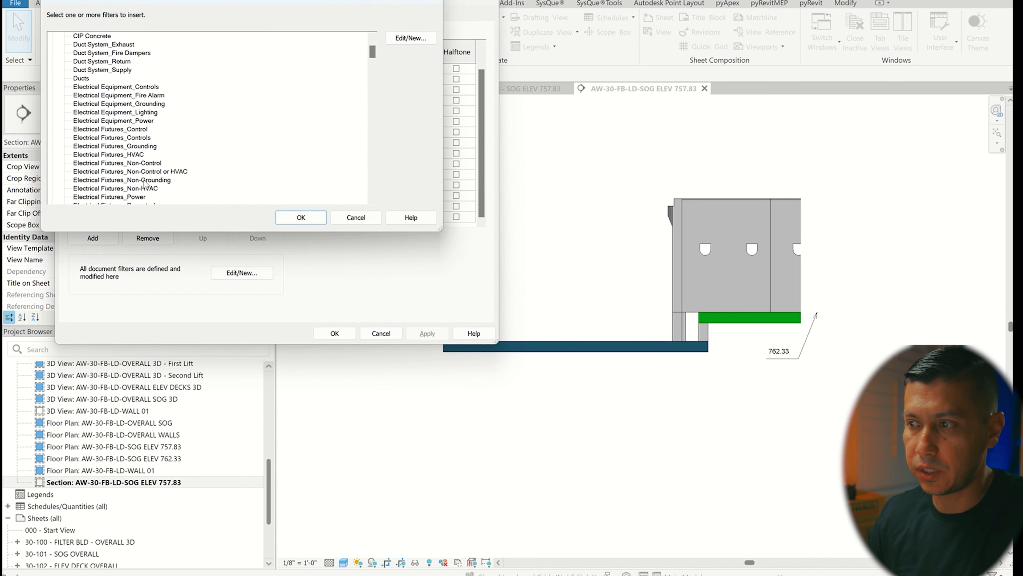
{"action": "key", "text": "s"}
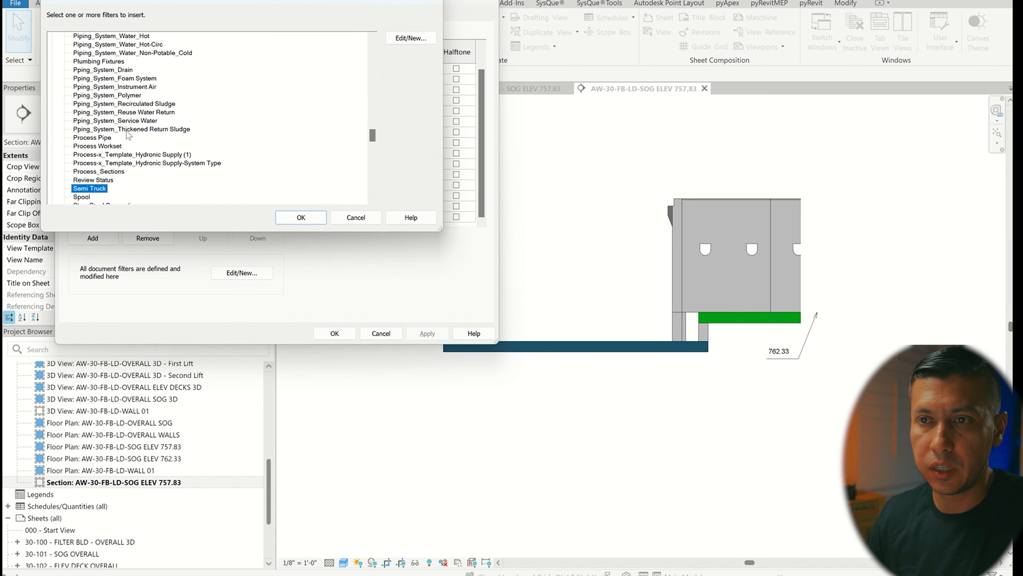
{"action": "left_click", "coordinate": [113, 153]}
{"action": "key", "text": "w"}
{"action": "scroll", "coordinate": [116, 163], "scroll_direction": "down", "scroll_amount": 1}
{"action": "scroll", "coordinate": [121, 171], "scroll_direction": "up", "scroll_amount": 1}
{"action": "scroll", "coordinate": [121, 172], "scroll_direction": "down", "scroll_amount": 3}
{"action": "scroll", "coordinate": [121, 171], "scroll_direction": "down", "scroll_amount": 5}
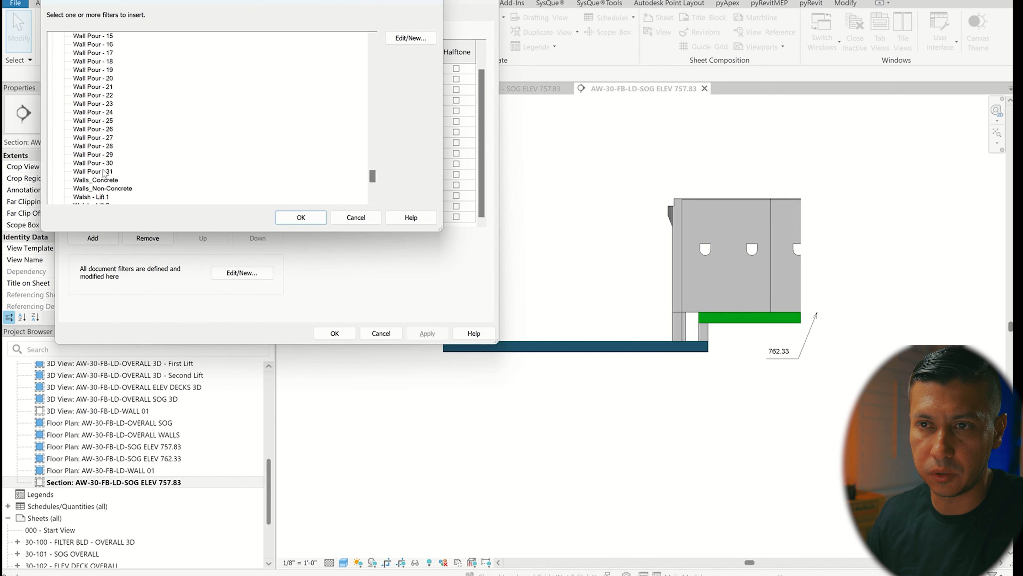
{"action": "left_click", "coordinate": [102, 173], "text": "shift"}
{"action": "left_click", "coordinate": [307, 222]}
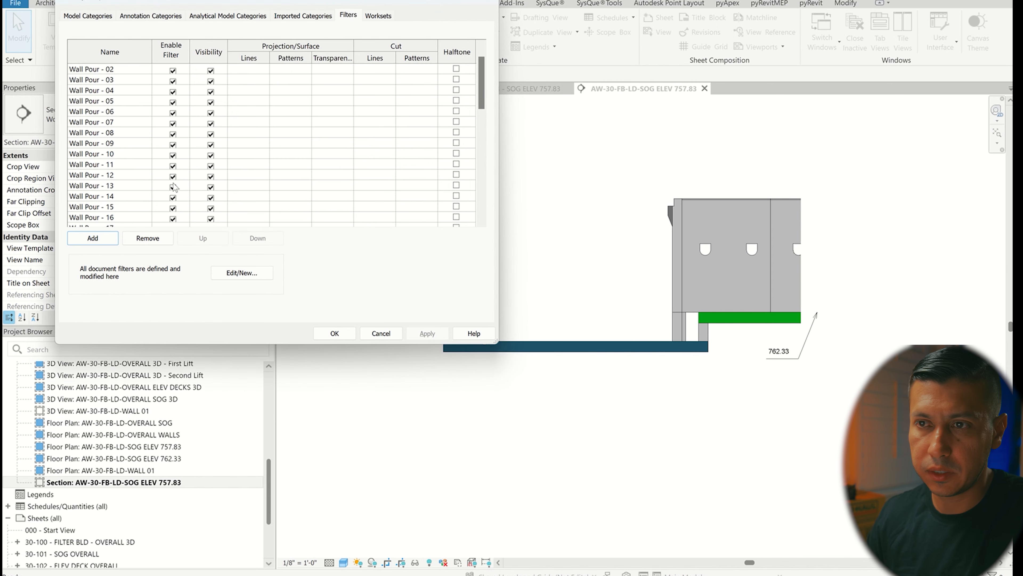
- Turn off the visibility of all the Wall Pour filters in the section view and apply the change
{"action": "scroll", "coordinate": [109, 212], "scroll_direction": "down", "scroll_amount": 5}
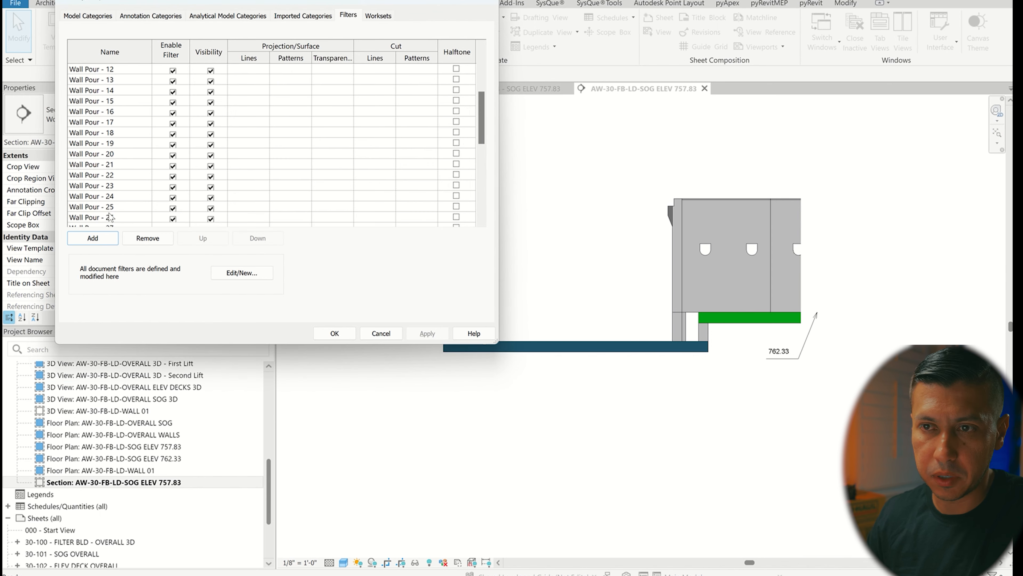
{"action": "left_click", "coordinate": [109, 208]}
{"action": "scroll", "coordinate": [121, 129], "scroll_direction": "up", "scroll_amount": 5}
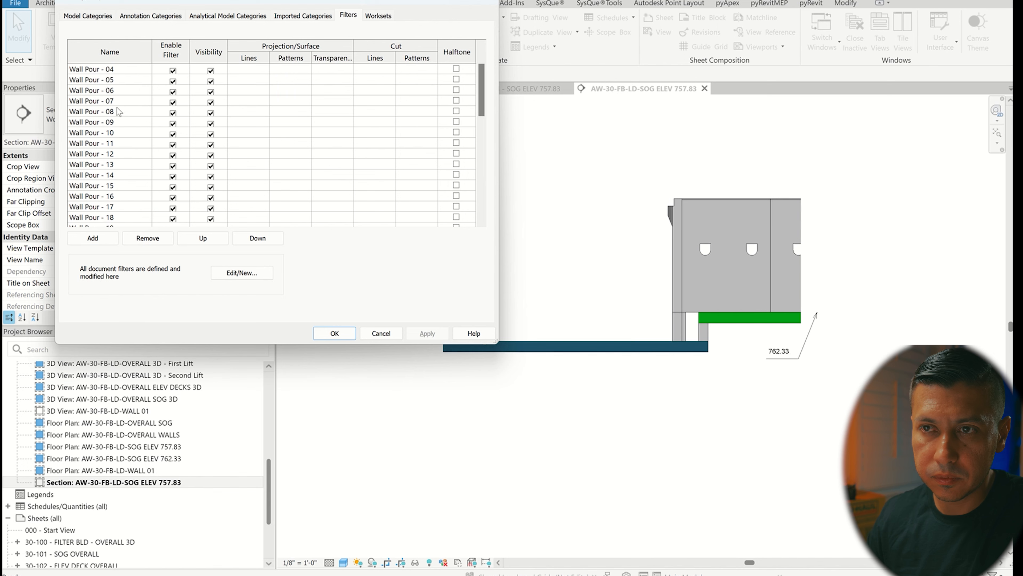
{"action": "scroll", "coordinate": [111, 133], "scroll_direction": "up", "scroll_amount": 2}
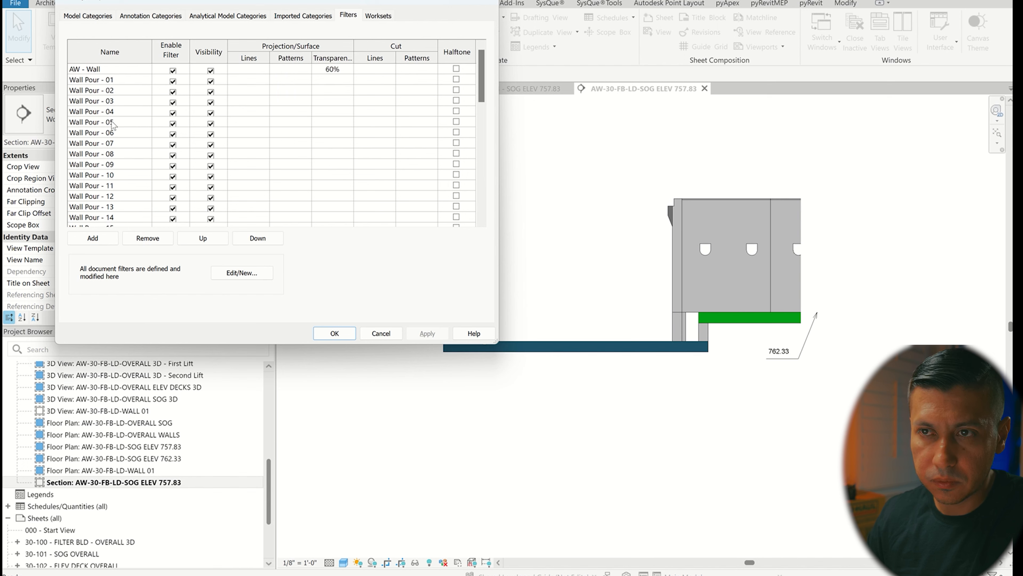
{"action": "left_click", "coordinate": [102, 80], "text": "shift"}
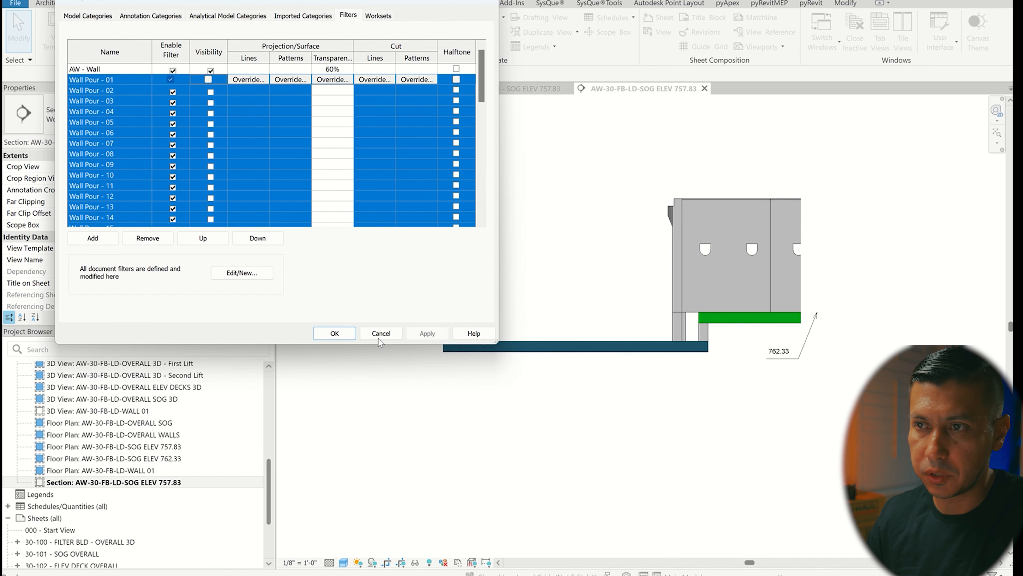
{"action": "left_click", "coordinate": [427, 334]}
{"action": "left_click", "coordinate": [340, 336]}
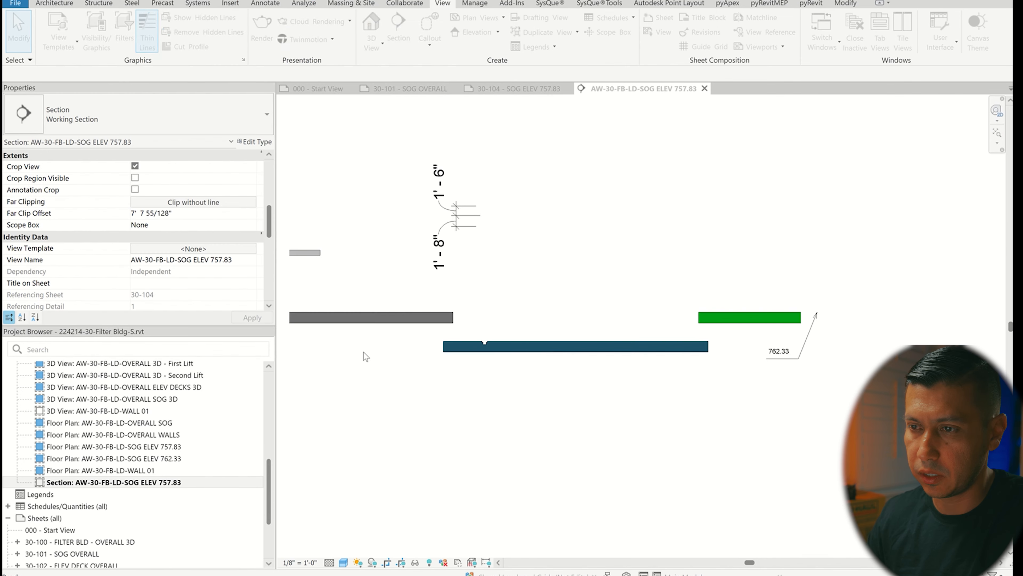
- Delete the leftover 1'-6" and 1'-8" dimension string floating above the slabs in the section view
{"action": "scroll", "coordinate": [765, 390], "scroll_direction": "down", "scroll_amount": 2}
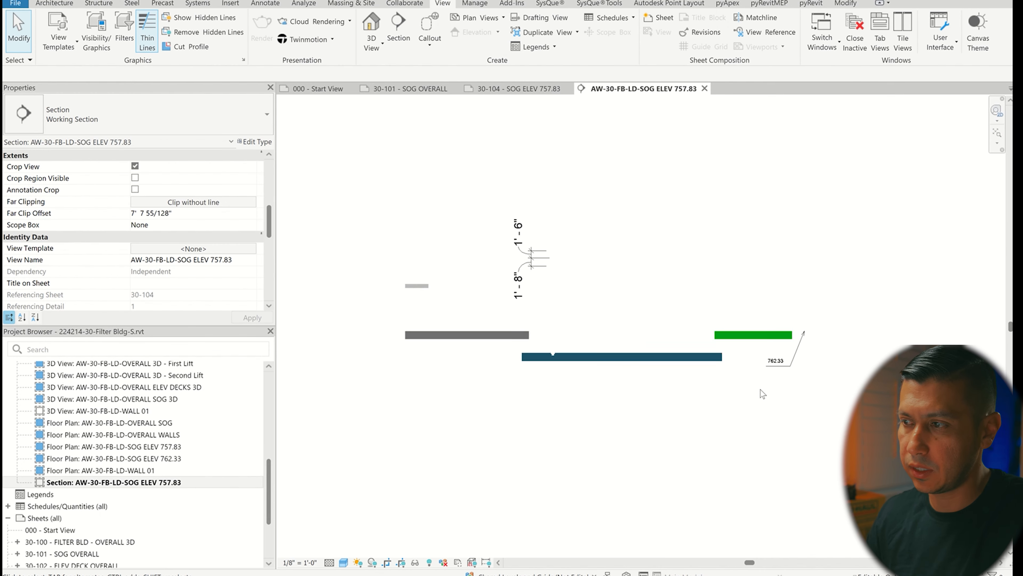
{"action": "left_click", "coordinate": [546, 266]}
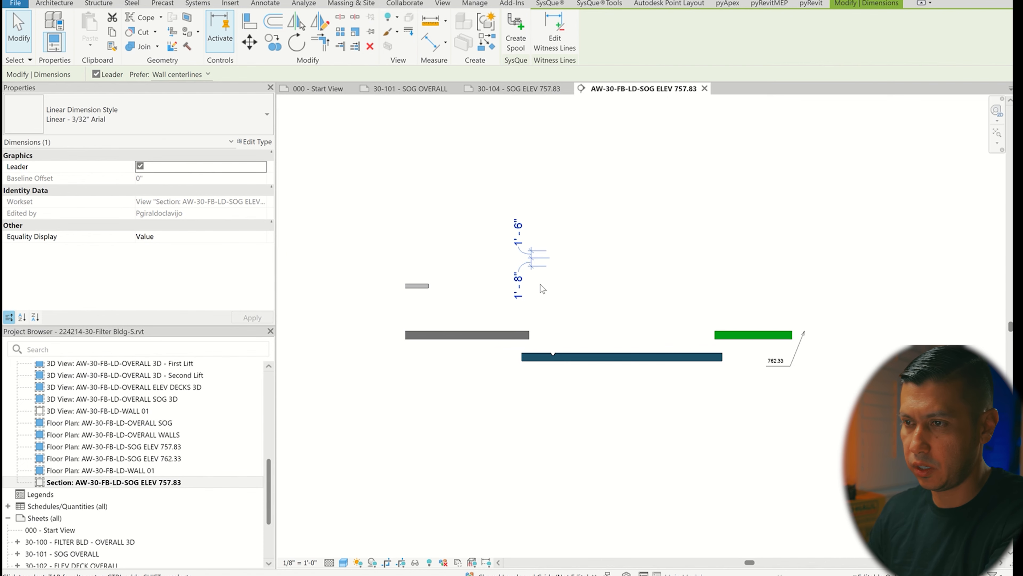
{"action": "key", "text": "Delete"}
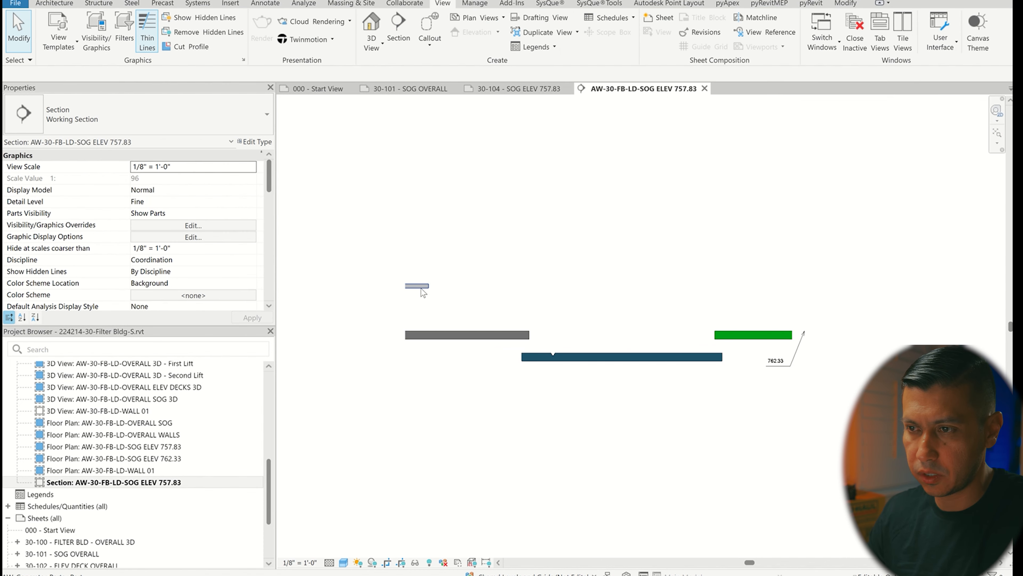
- Add the filters Elevated Slab Pour - 09 through Elevated Slab Pour - 15 to the section view's visibility/graphics filters
{"action": "key", "text": "v"}
{"action": "key", "text": "g"}
{"action": "left_click", "coordinate": [348, 15]}
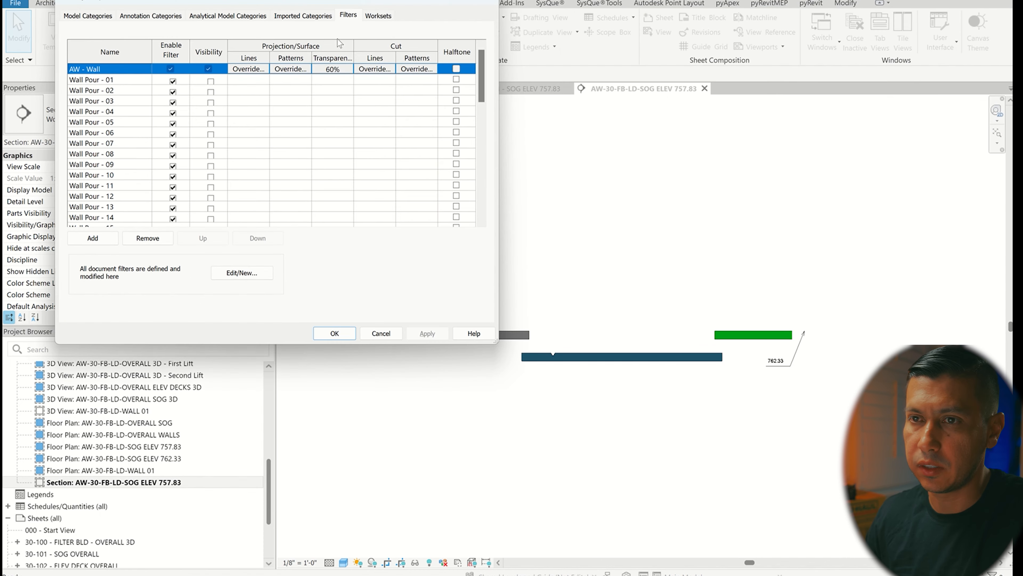
{"action": "left_click", "coordinate": [93, 238]}
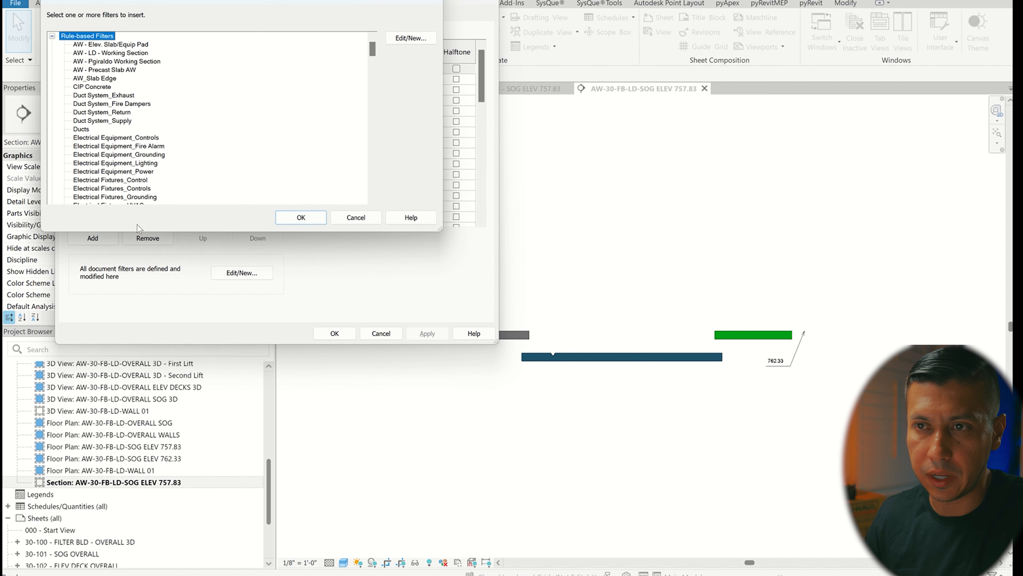
{"action": "scroll", "coordinate": [86, 76], "scroll_direction": "down", "scroll_amount": 7}
{"action": "left_click", "coordinate": [101, 87]}
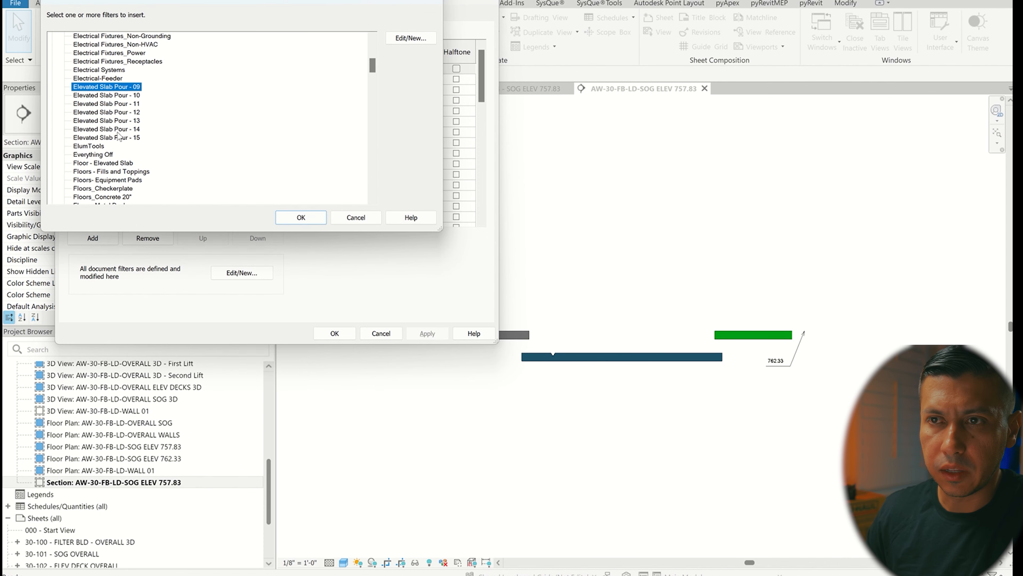
{"action": "left_click", "coordinate": [117, 138], "text": "shift"}
{"action": "left_click", "coordinate": [300, 217]}
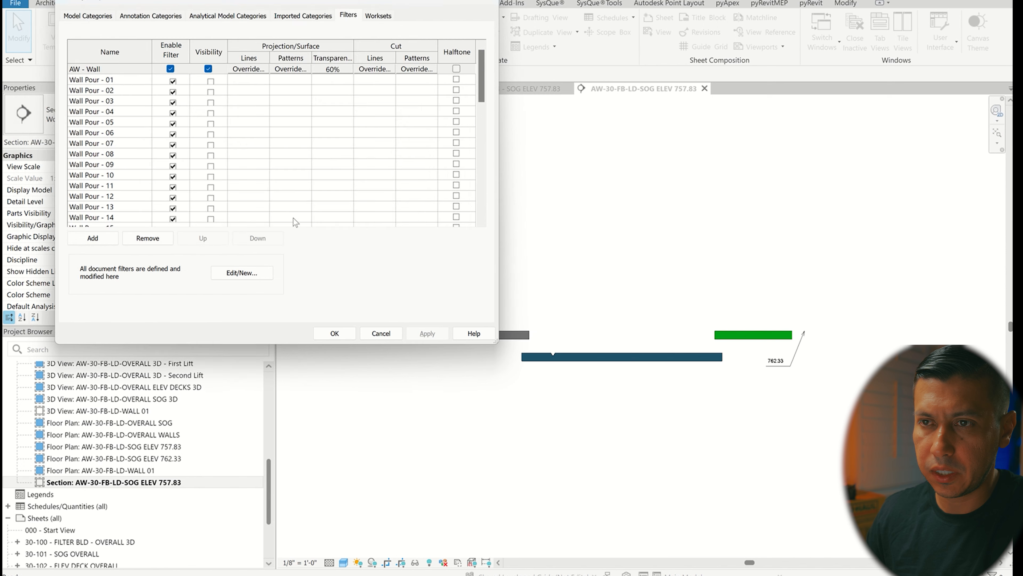
- Turn off the visibility of Elevated Slab Pour filters 09 through 15 in the section view and apply the change
{"action": "left_click", "coordinate": [128, 80]}
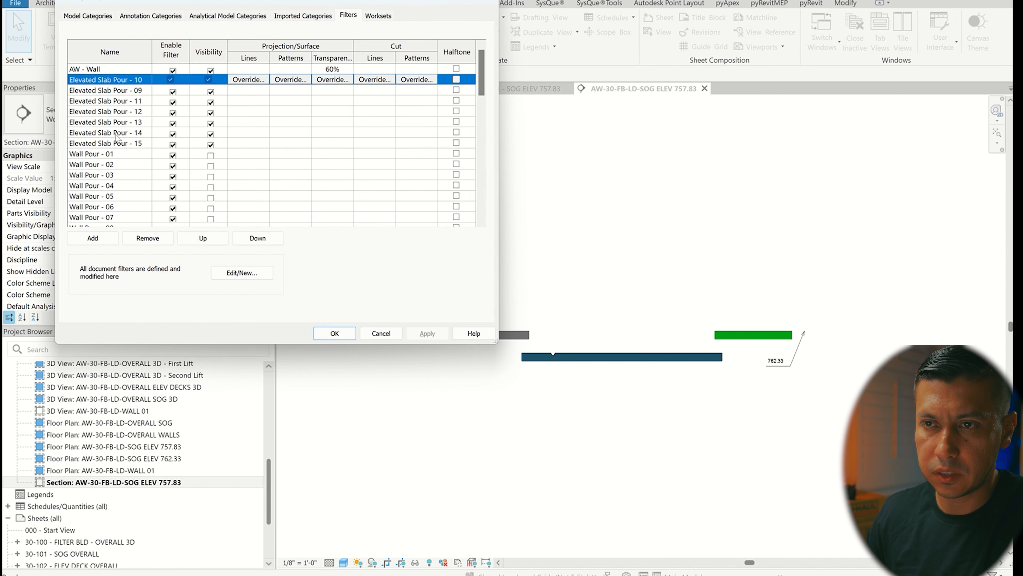
{"action": "left_click", "coordinate": [121, 143], "text": "shift"}
{"action": "left_click", "coordinate": [210, 143]}
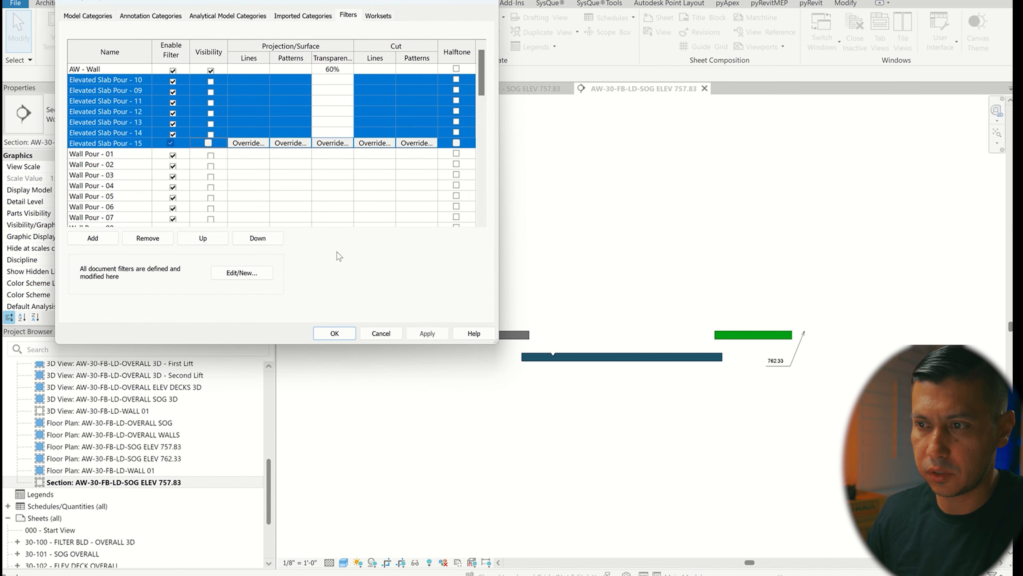
{"action": "left_click", "coordinate": [426, 333]}
{"action": "left_click", "coordinate": [335, 337]}
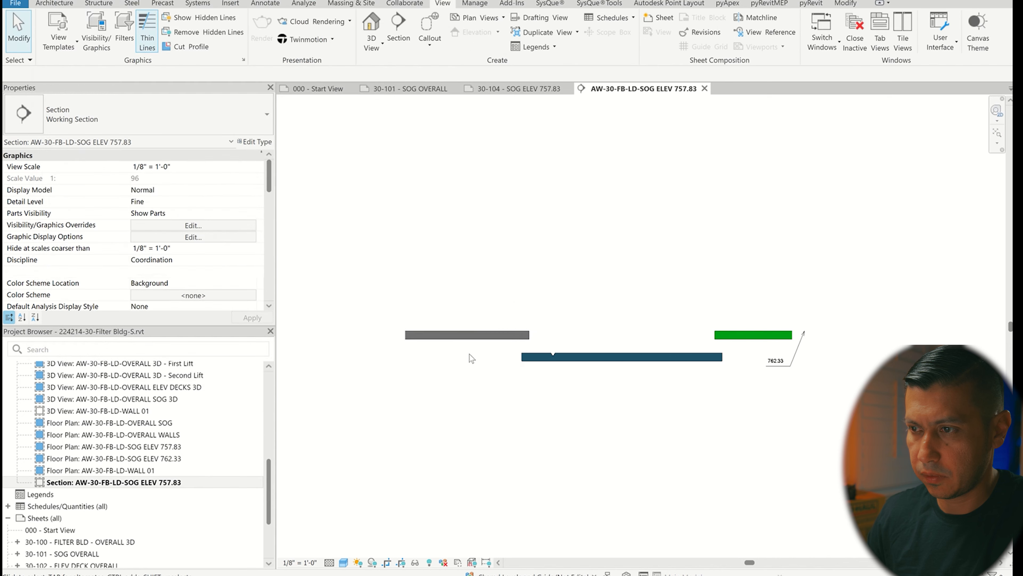
- Delete the 762.33 leader annotation beside the green slab in the section view
{"action": "left_click", "coordinate": [789, 365]}
{"action": "key", "text": "Delete"}
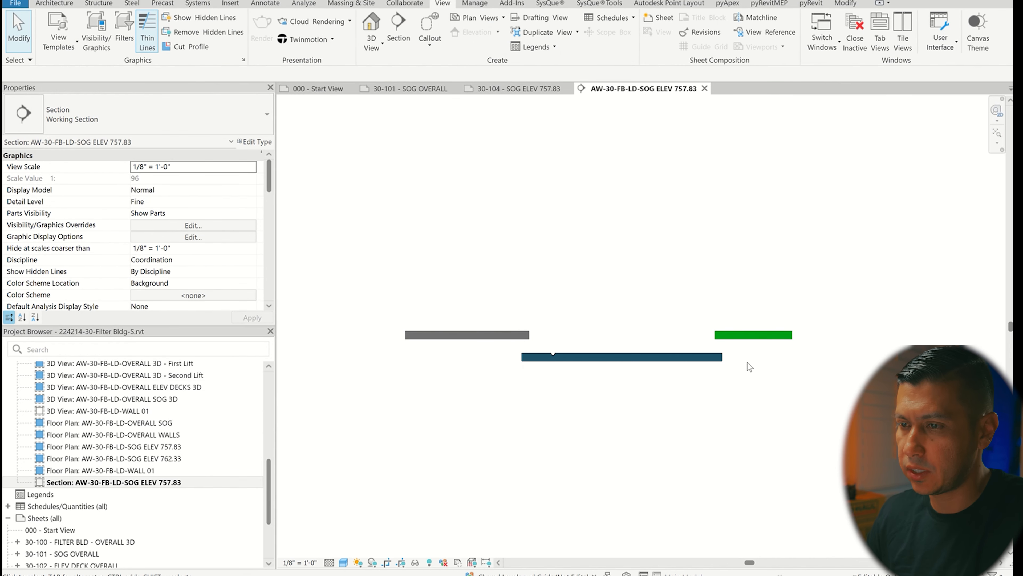
- Check the SOG Pour Number property of the grey and the green slab parts in the section view
{"action": "scroll", "coordinate": [807, 335], "scroll_direction": "up", "scroll_amount": 2}
{"action": "scroll", "coordinate": [788, 384], "scroll_direction": "down", "scroll_amount": 2}
{"action": "scroll", "coordinate": [793, 424], "scroll_direction": "up", "scroll_amount": 2}
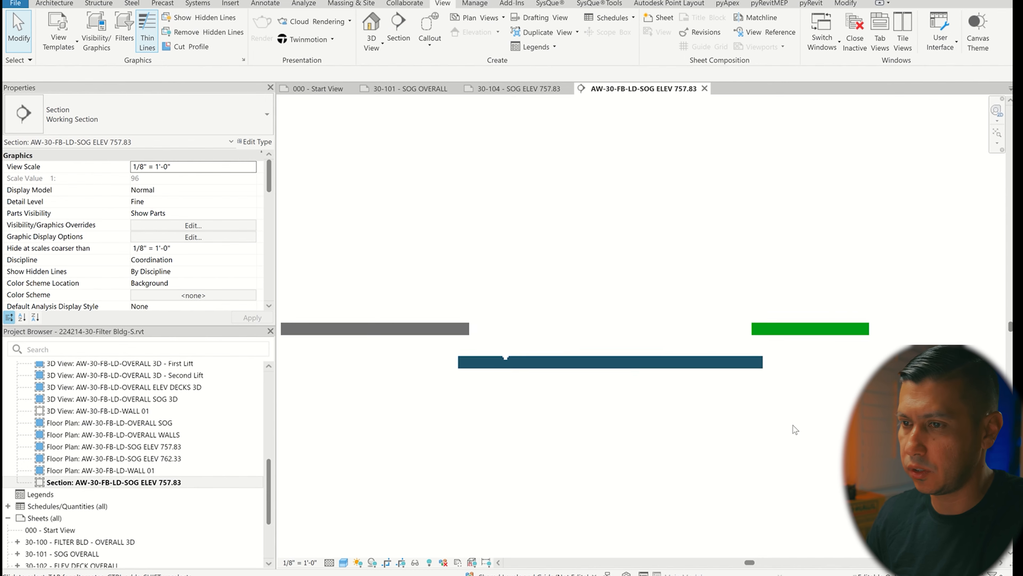
{"action": "left_click", "coordinate": [455, 343]}
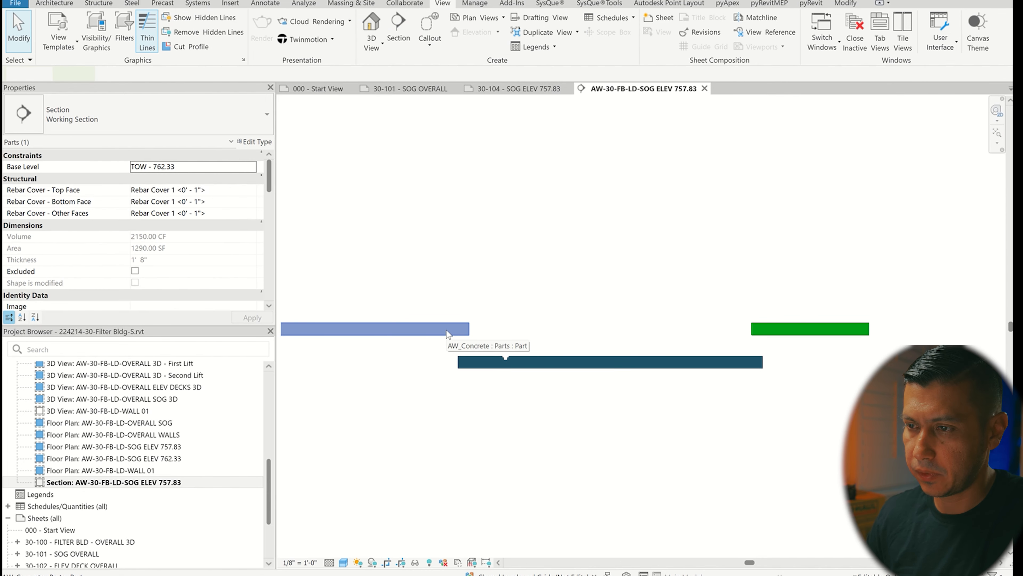
{"action": "scroll", "coordinate": [64, 225], "scroll_direction": "down", "scroll_amount": 5}
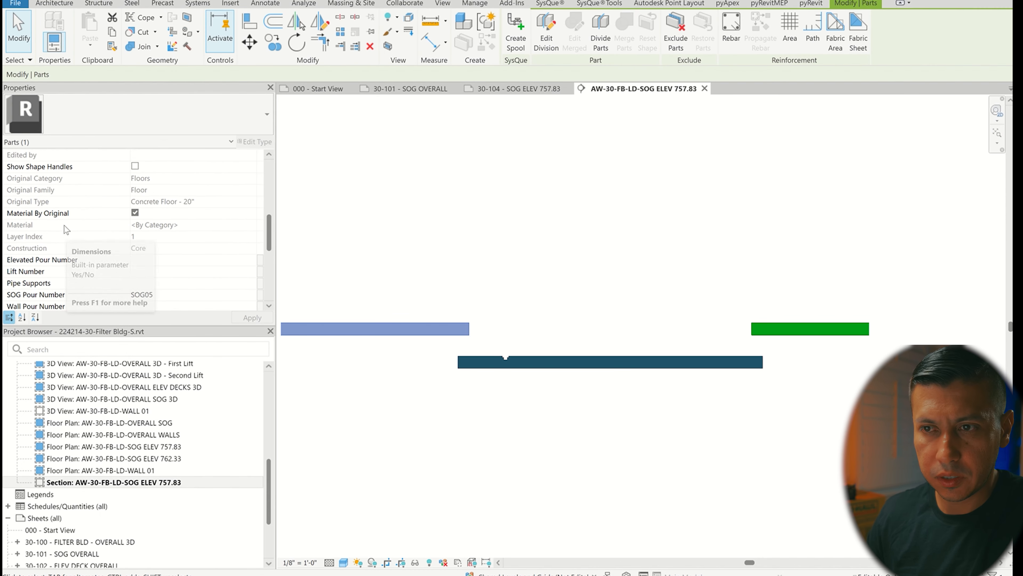
{"action": "left_click", "coordinate": [812, 328]}
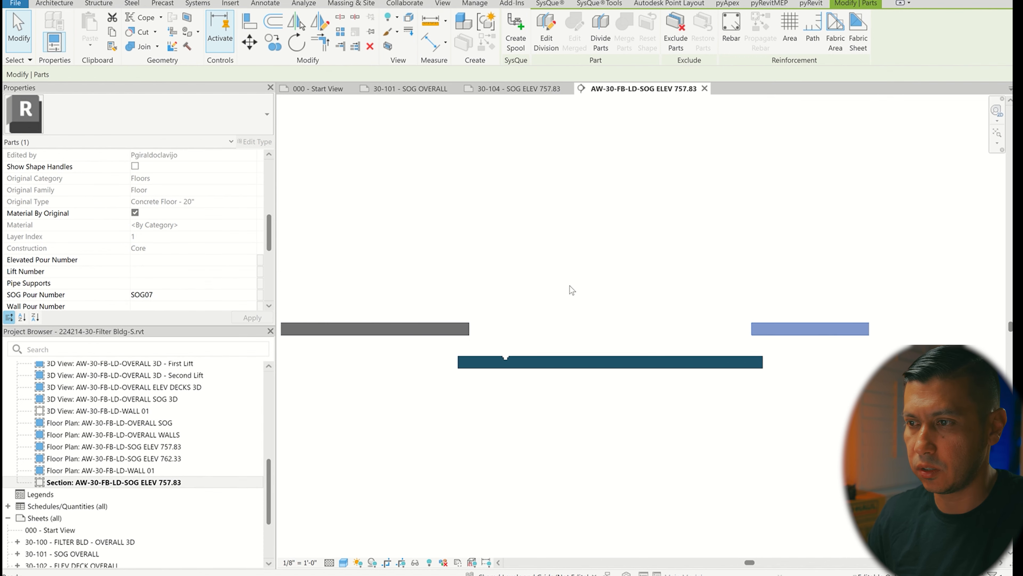
- Turn off the visibility of the SOG Pour - 05 and SOG Pour - 07 filters in the section view's graphics overrides
{"action": "key", "text": "v"}
{"action": "key", "text": "v"}
{"action": "left_click", "coordinate": [347, 16]}
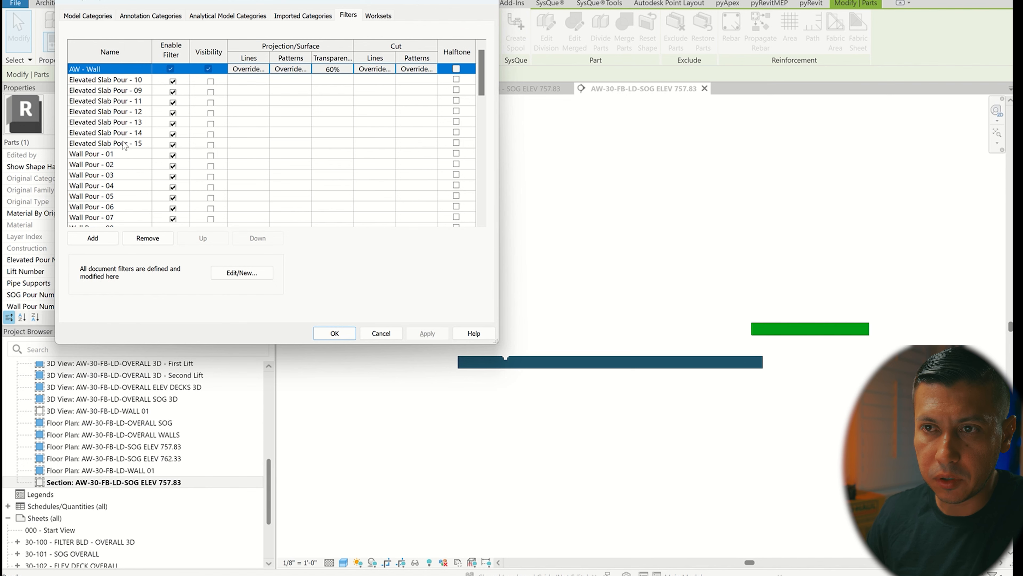
{"action": "scroll", "coordinate": [129, 175], "scroll_direction": "down", "scroll_amount": 5}
{"action": "left_click", "coordinate": [128, 186]}
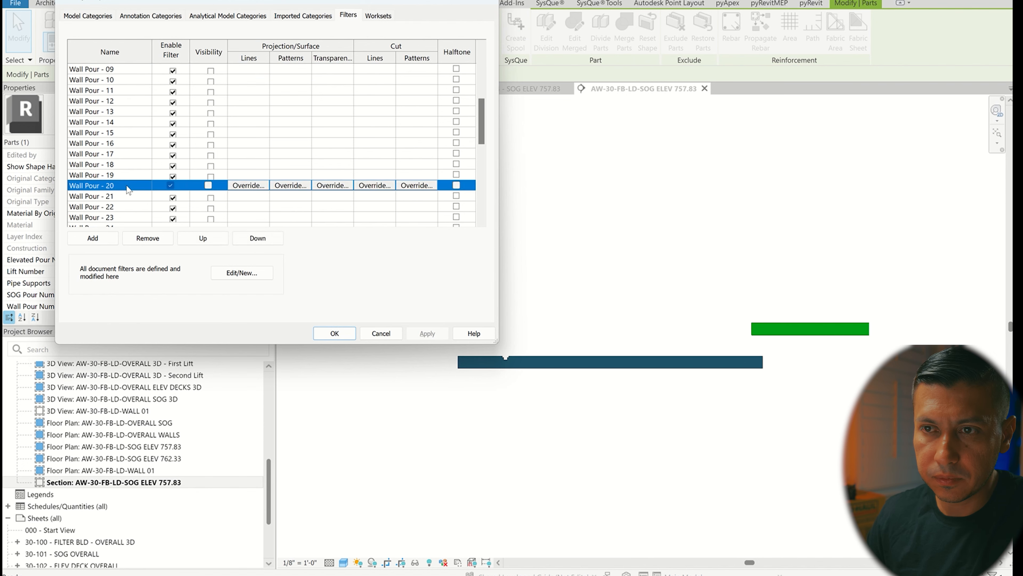
{"action": "scroll", "coordinate": [129, 198], "scroll_direction": "down", "scroll_amount": 5}
{"action": "left_click", "coordinate": [115, 186]}
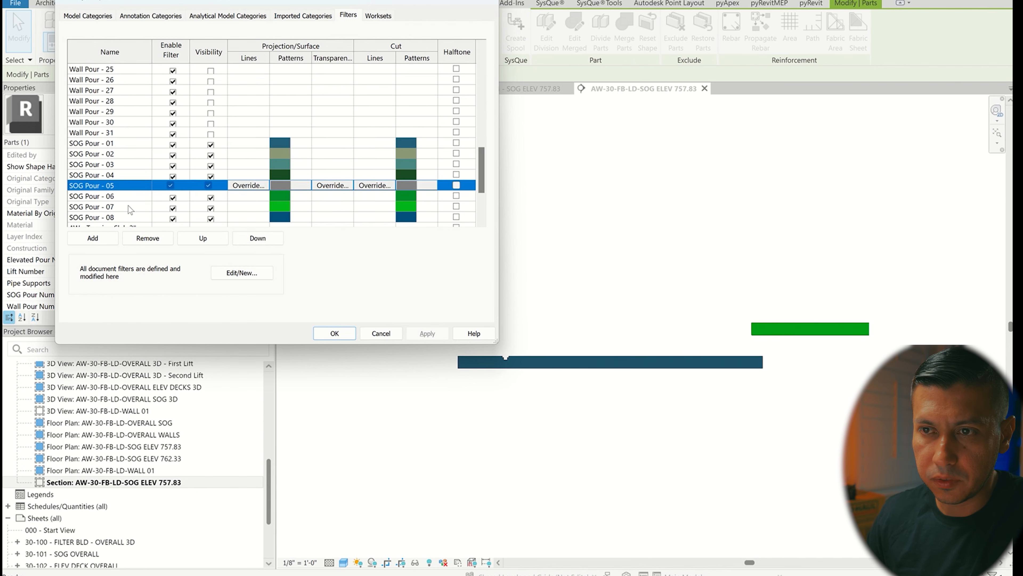
{"action": "left_click", "coordinate": [208, 185]}
{"action": "left_click", "coordinate": [210, 208]}
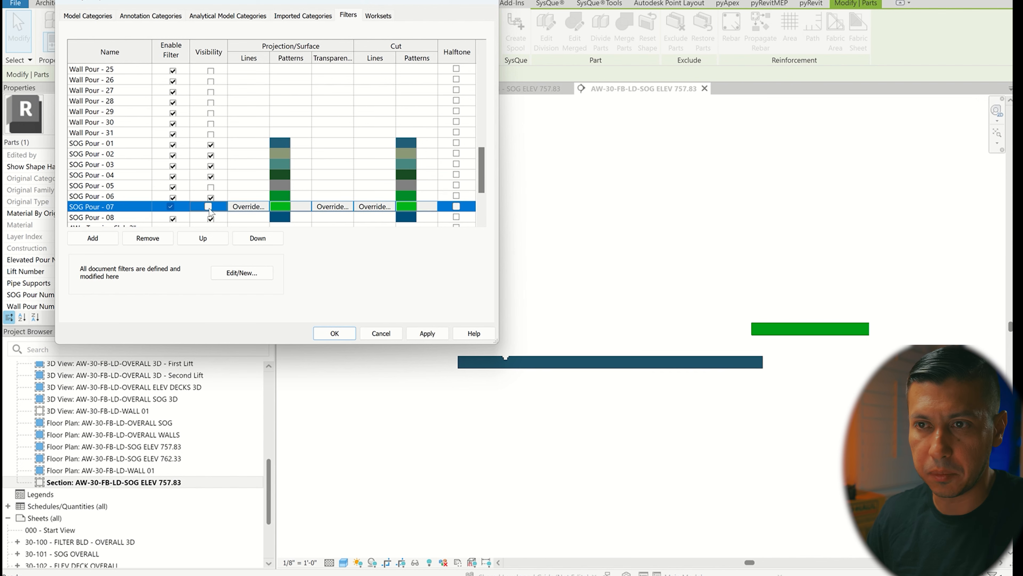
{"action": "left_click", "coordinate": [430, 336]}
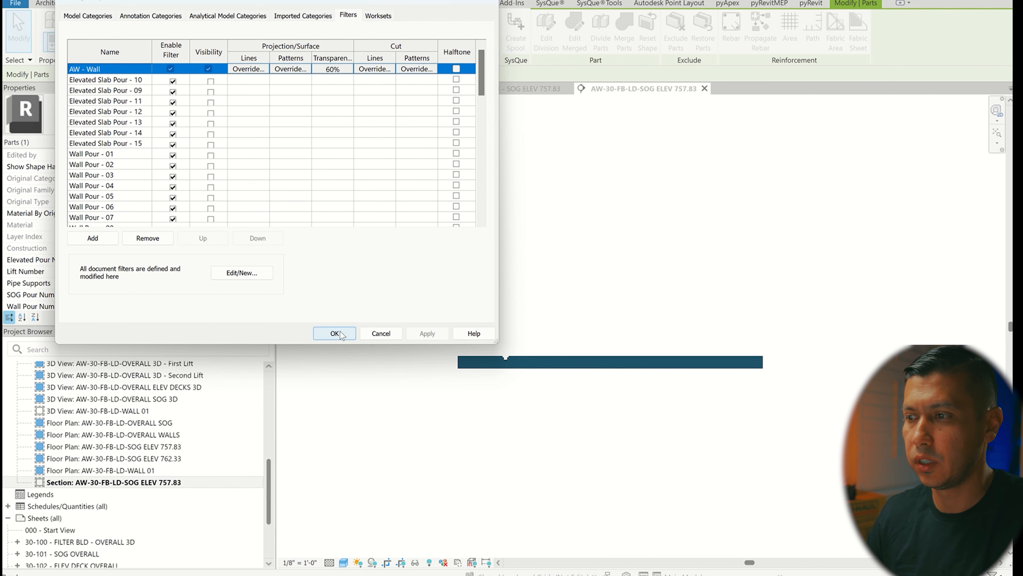
{"action": "left_click", "coordinate": [335, 333]}
- Place a spot elevation with a leader and shoulder at the upper right corner of the remaining blue slab
{"action": "scroll", "coordinate": [500, 368], "scroll_direction": "up", "scroll_amount": 2}
{"action": "scroll", "coordinate": [472, 373], "scroll_direction": "down", "scroll_amount": 2}
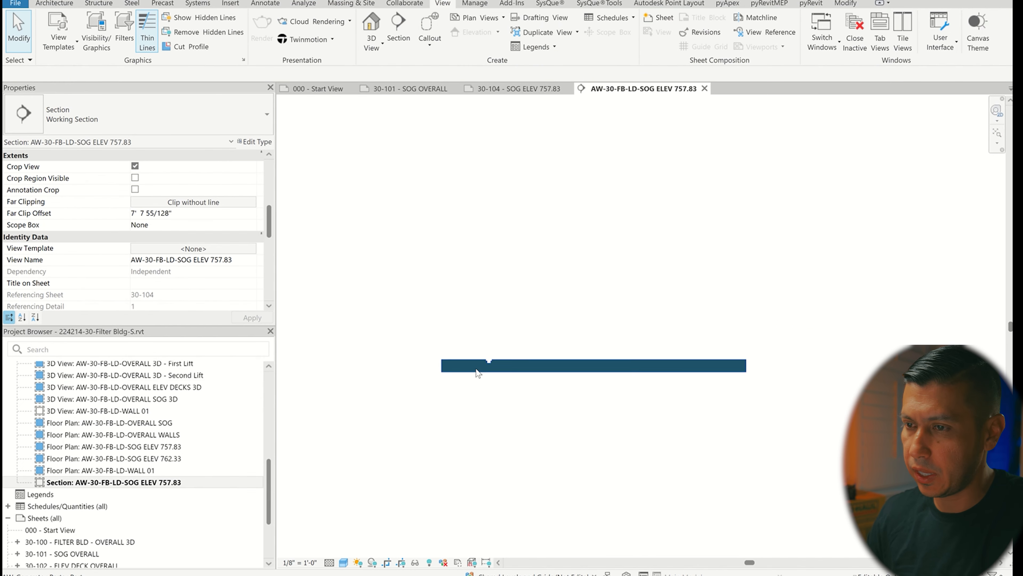
{"action": "key", "text": "e"}
{"action": "key", "text": "l"}
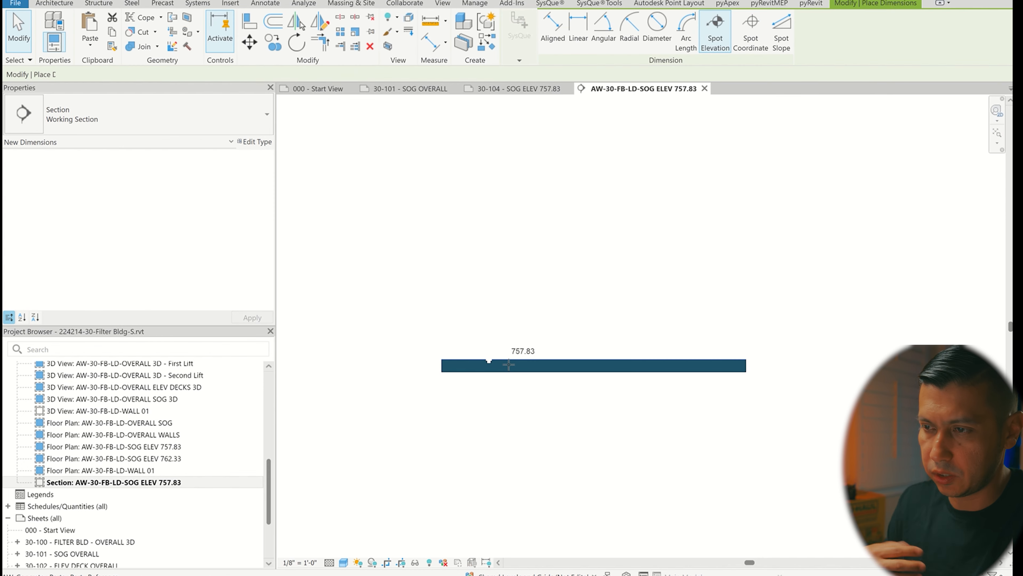
{"action": "left_click", "coordinate": [745, 357]}
{"action": "left_click", "coordinate": [757, 349]}
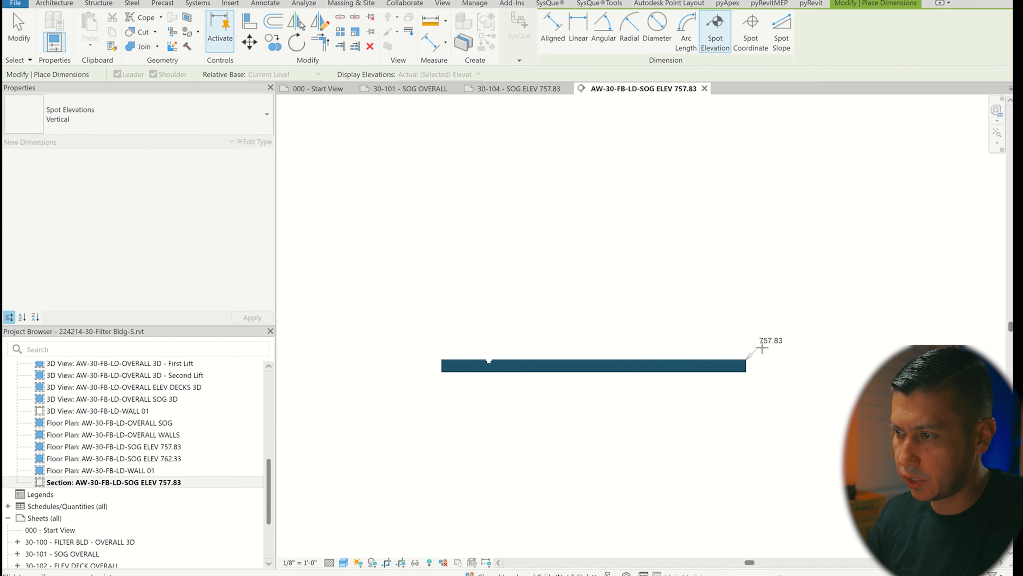
{"action": "left_click", "coordinate": [785, 348]}
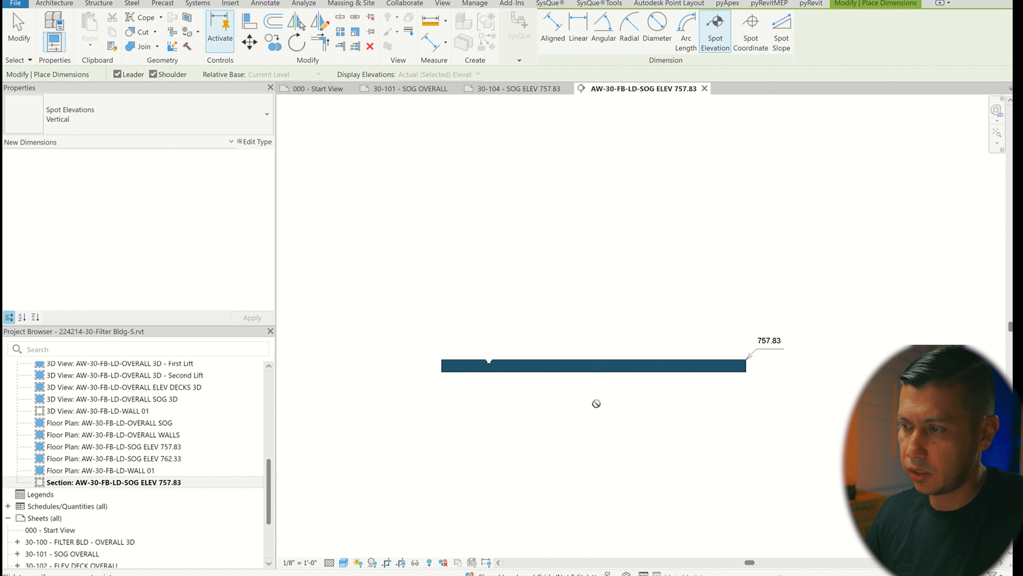
- Add an aligned dimension of the blue slab's overall length, placed above the slab in the section view
{"action": "key", "text": "d"}
{"action": "key", "text": "i"}
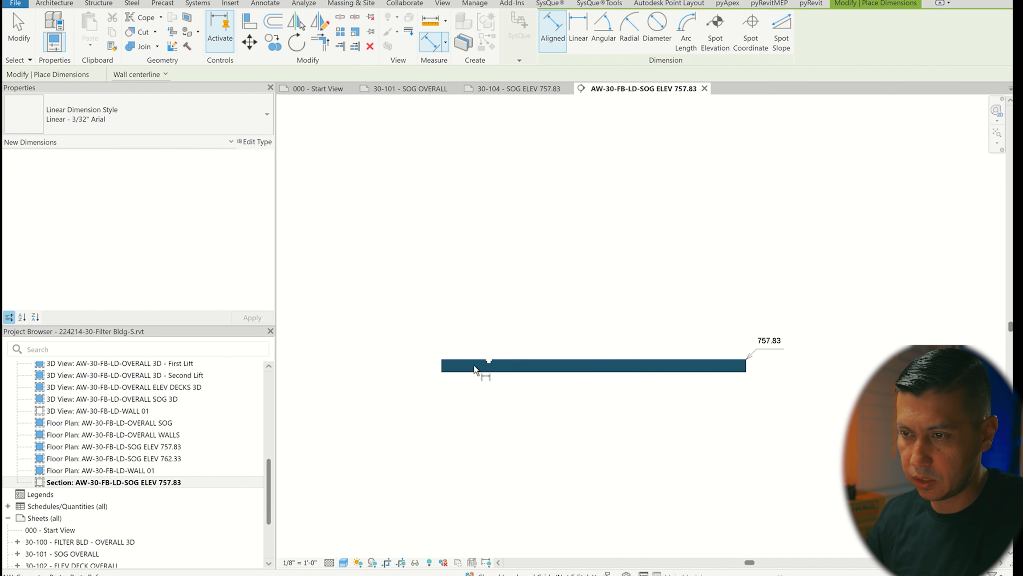
{"action": "scroll", "coordinate": [463, 362], "scroll_direction": "up", "scroll_amount": 3}
{"action": "left_click", "coordinate": [411, 365]}
{"action": "scroll", "coordinate": [378, 328], "scroll_direction": "down", "scroll_amount": 3}
{"action": "left_click", "coordinate": [698, 350]}
{"action": "left_click", "coordinate": [624, 307]}
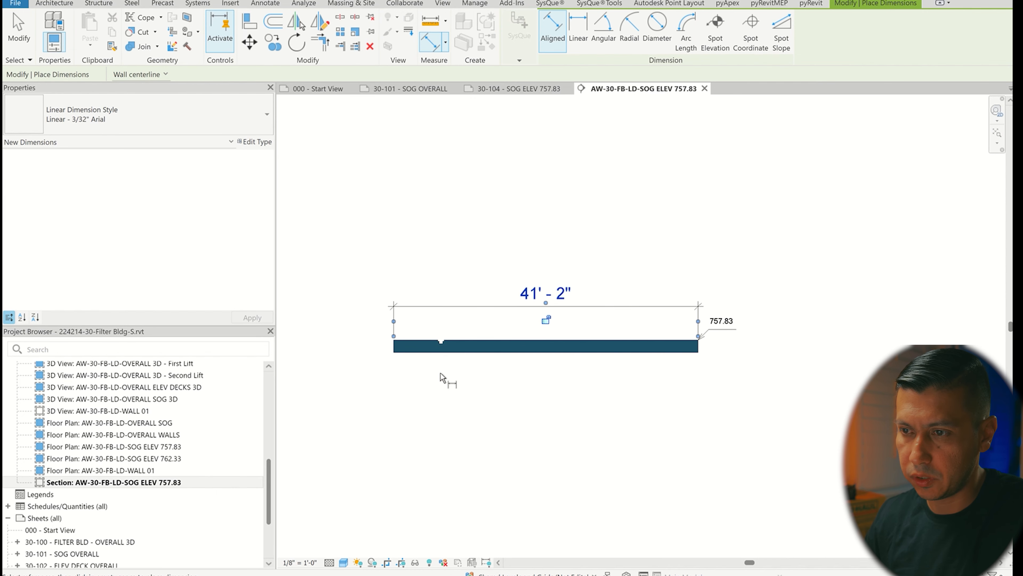
- Add an aligned dimension of the blue slab's thickness beside its left end
{"action": "scroll", "coordinate": [403, 350], "scroll_direction": "up", "scroll_amount": 3}
{"action": "left_click", "coordinate": [395, 352]}
{"action": "left_click", "coordinate": [393, 328]}
{"action": "left_click", "coordinate": [344, 341]}
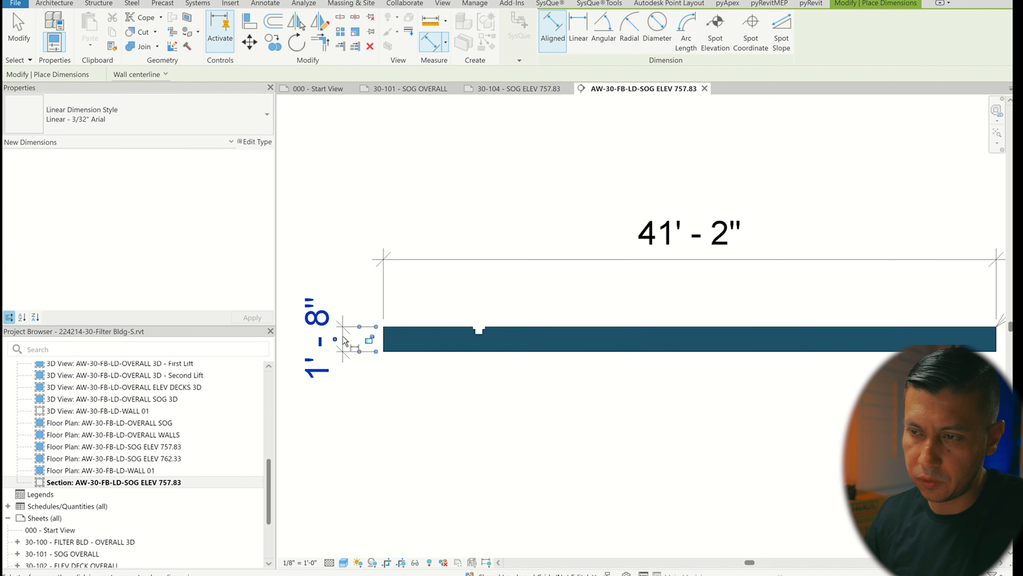
{"action": "scroll", "coordinate": [354, 325], "scroll_direction": "down", "scroll_amount": 5}
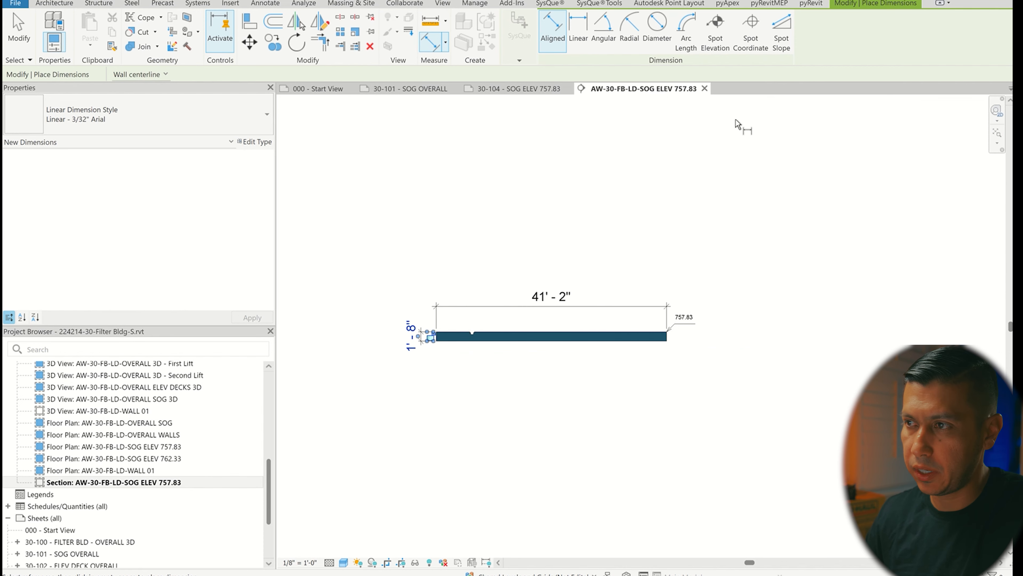
- Close the section view, end the dimension command and deactivate the plan view on sheet 30-104
{"action": "left_click", "coordinate": [705, 88]}
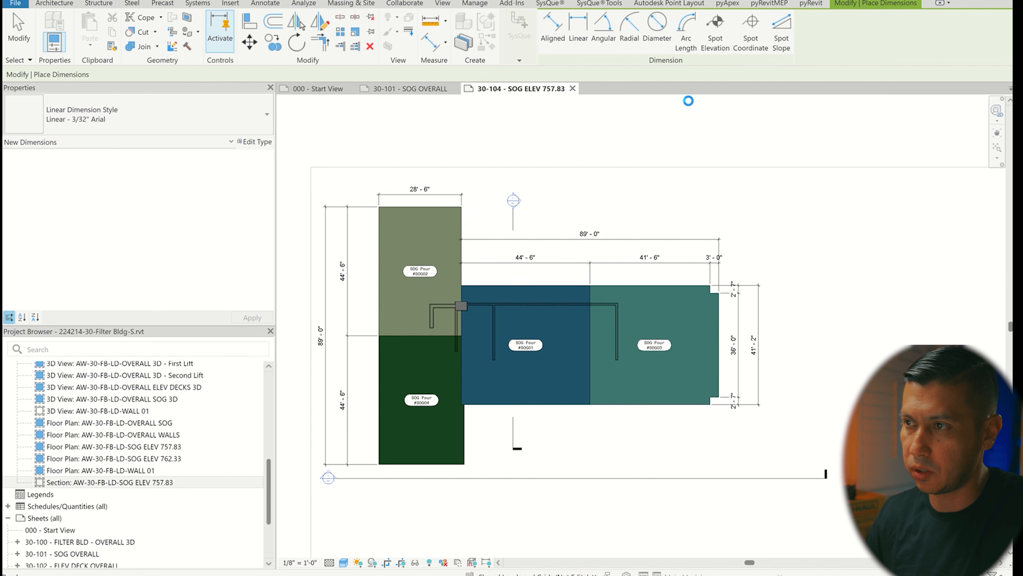
{"action": "left_click", "coordinate": [583, 325]}
{"action": "scroll", "coordinate": [469, 165], "scroll_direction": "down", "scroll_amount": 2}
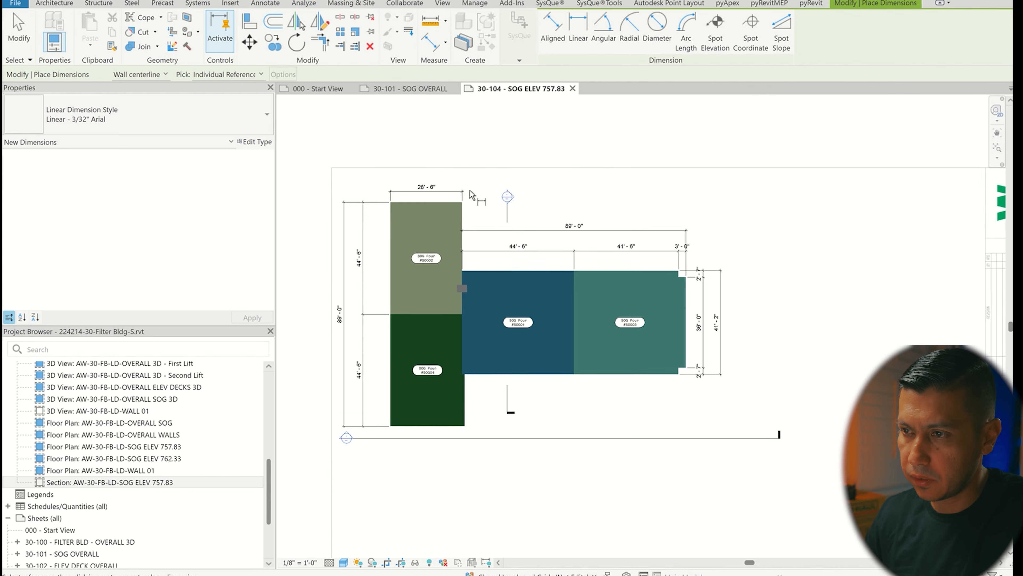
{"action": "key", "text": "Escape"}
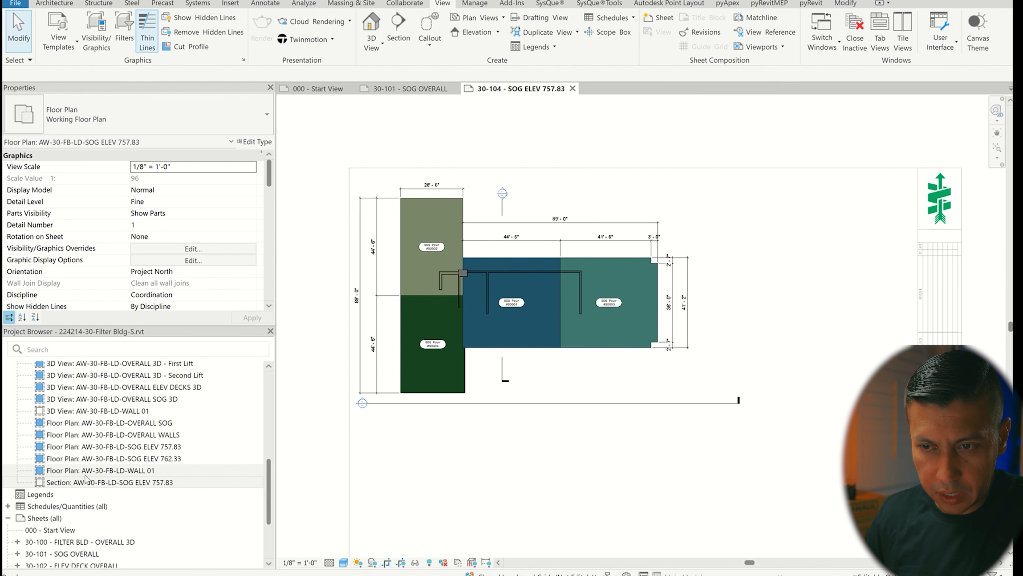
{"action": "left_click", "coordinate": [88, 482]}
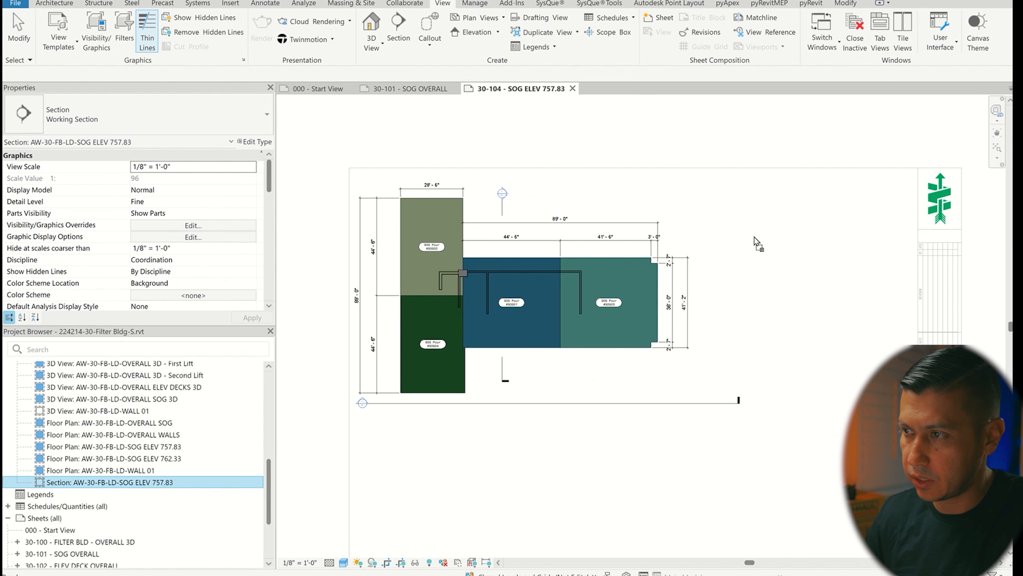
{"action": "scroll", "coordinate": [686, 232], "scroll_direction": "down", "scroll_amount": 2}
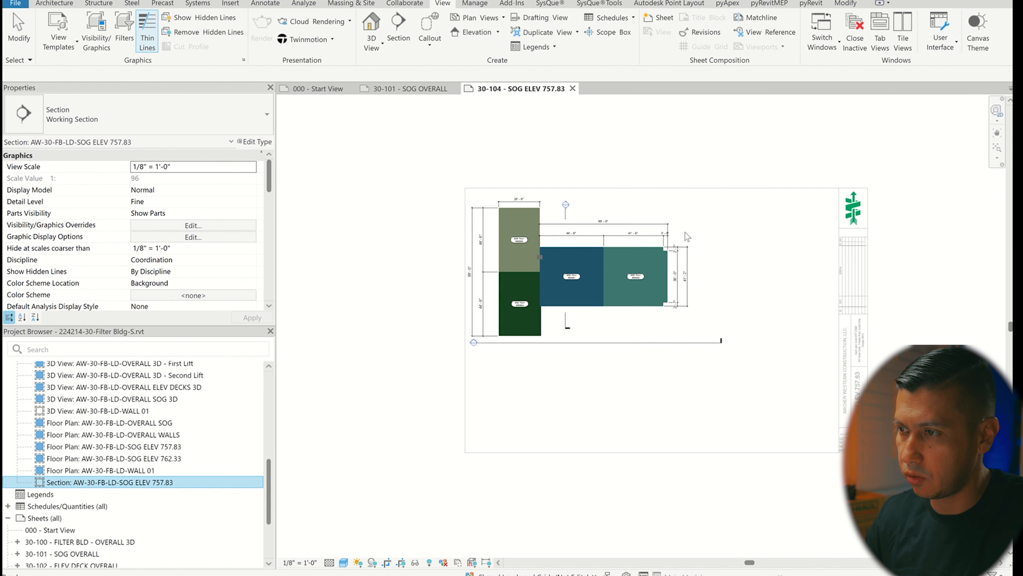
{"action": "right_click", "coordinate": [699, 247]}
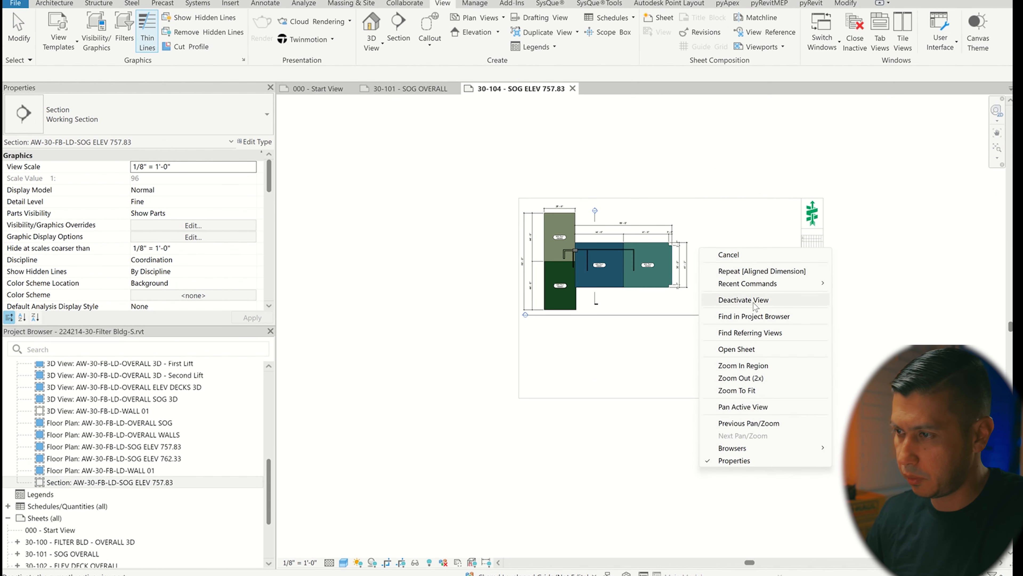
{"action": "left_click", "coordinate": [738, 299]}
- Place the section AW-30-FB-LD-SOG ELEV 757.83 on sheet 30-104 to the right of the plan and turn off its Crop View
{"action": "left_click", "coordinate": [102, 482]}
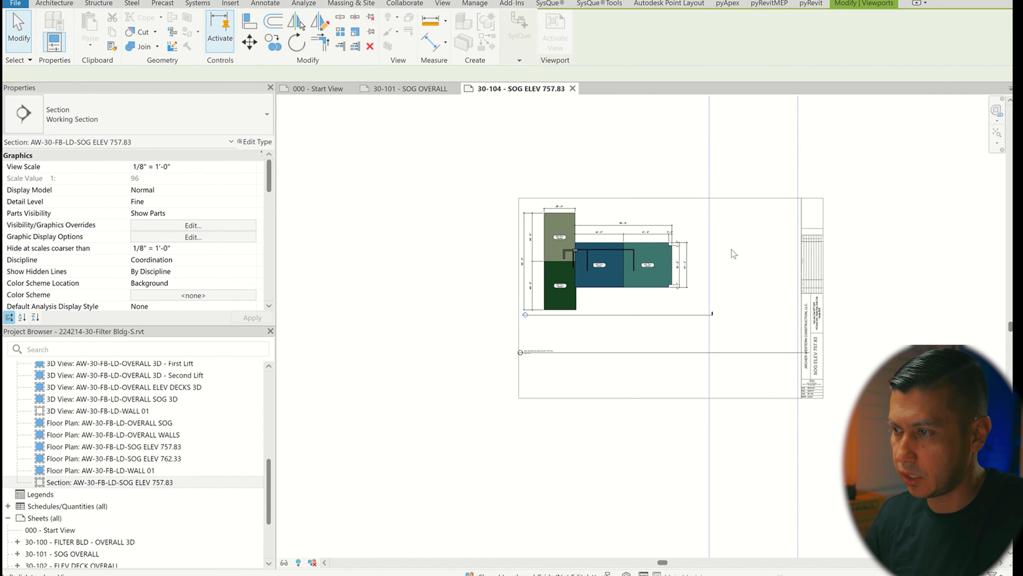
{"action": "left_click", "coordinate": [731, 250]}
{"action": "scroll", "coordinate": [719, 263], "scroll_direction": "down", "scroll_amount": 5}
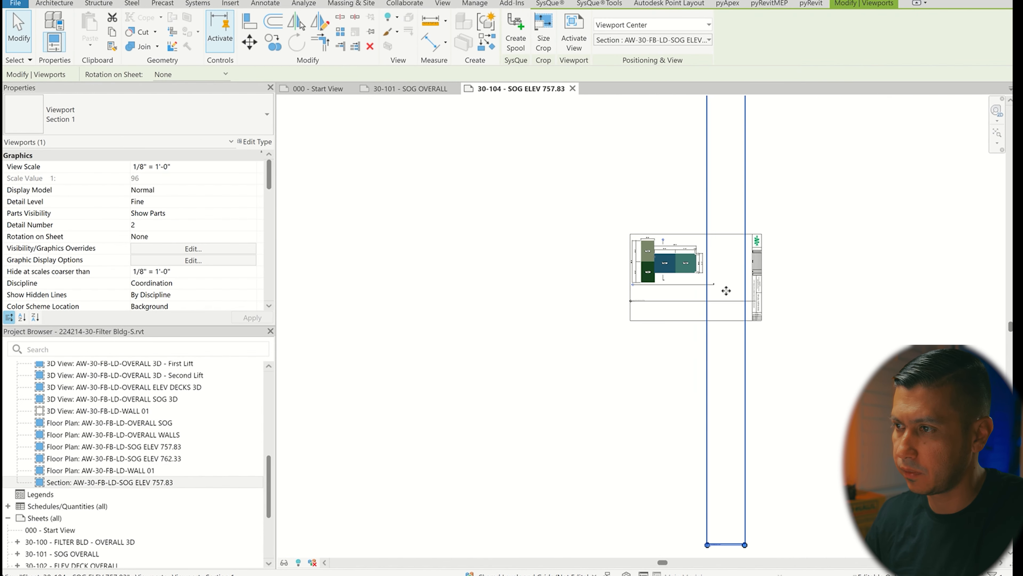
{"action": "left_click_drag", "start_coordinate": [610, 230], "coordinate": [615, 472]}
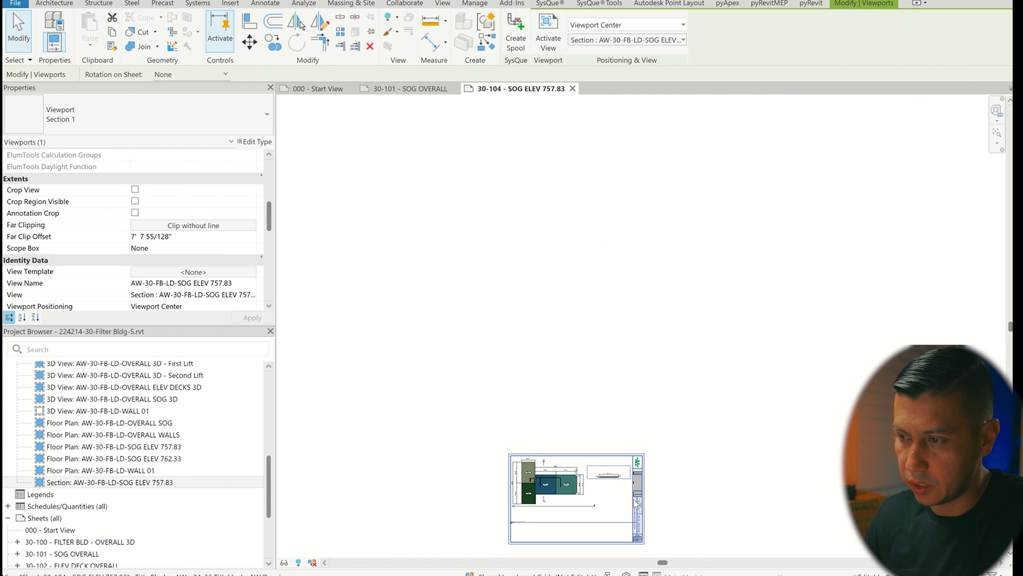
{"action": "scroll", "coordinate": [610, 298], "scroll_direction": "down", "scroll_amount": 2}
{"action": "scroll", "coordinate": [599, 403], "scroll_direction": "up", "scroll_amount": 3}
{"action": "scroll", "coordinate": [597, 400], "scroll_direction": "up", "scroll_amount": 4}
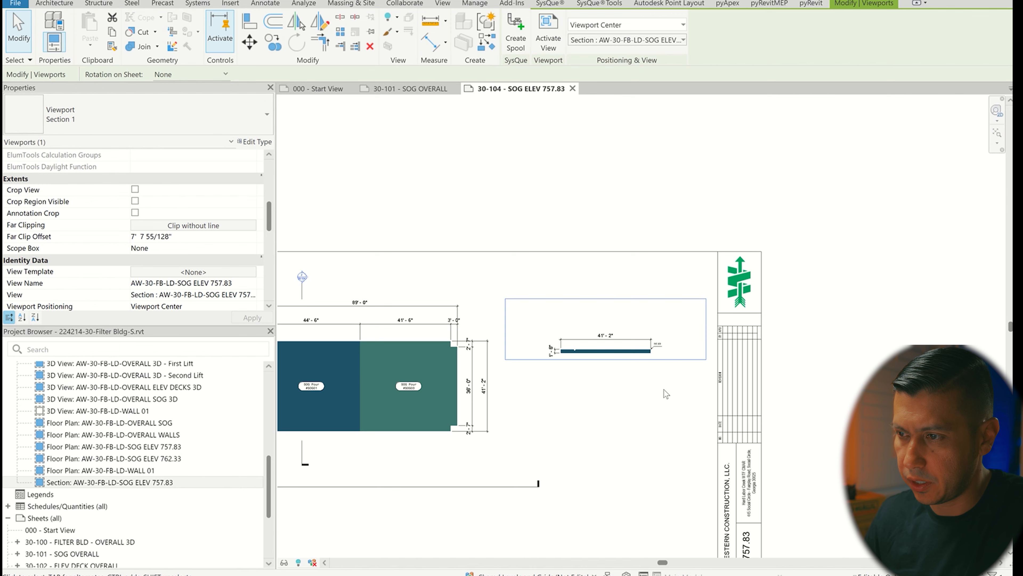
- Move the section viewport up toward the upper edge of sheet 30-104
{"action": "key", "text": "Escape"}
{"action": "scroll", "coordinate": [652, 343], "scroll_direction": "down", "scroll_amount": 1}
{"action": "left_click", "coordinate": [652, 343]}
{"action": "scroll", "coordinate": [650, 344], "scroll_direction": "up", "scroll_amount": 2}
{"action": "scroll", "coordinate": [727, 338], "scroll_direction": "down", "scroll_amount": 3}
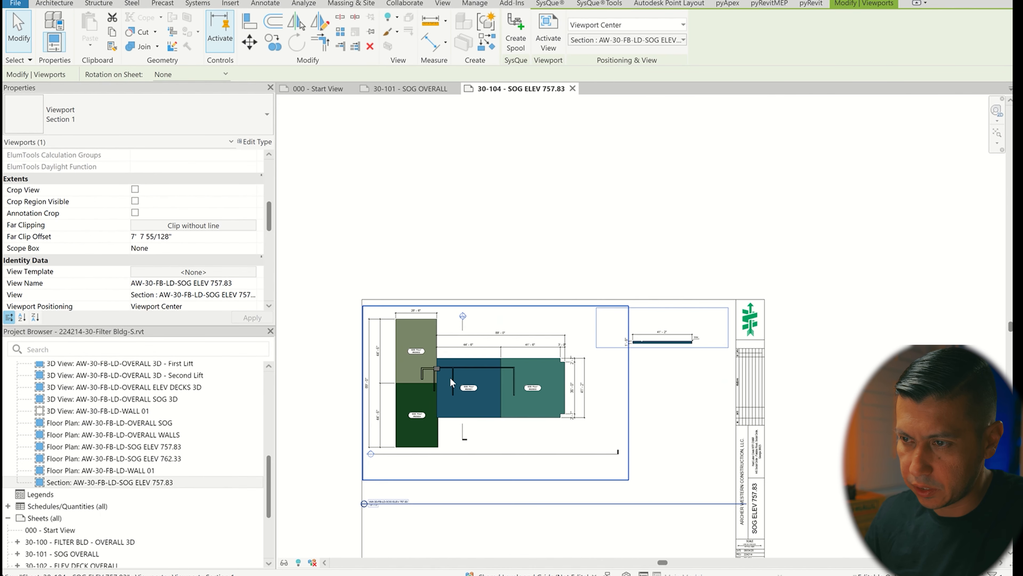
- Activate the SOG ELEV 757.83 floor plan view on the sheet for editing
{"action": "scroll", "coordinate": [536, 369], "scroll_direction": "up", "scroll_amount": 2}
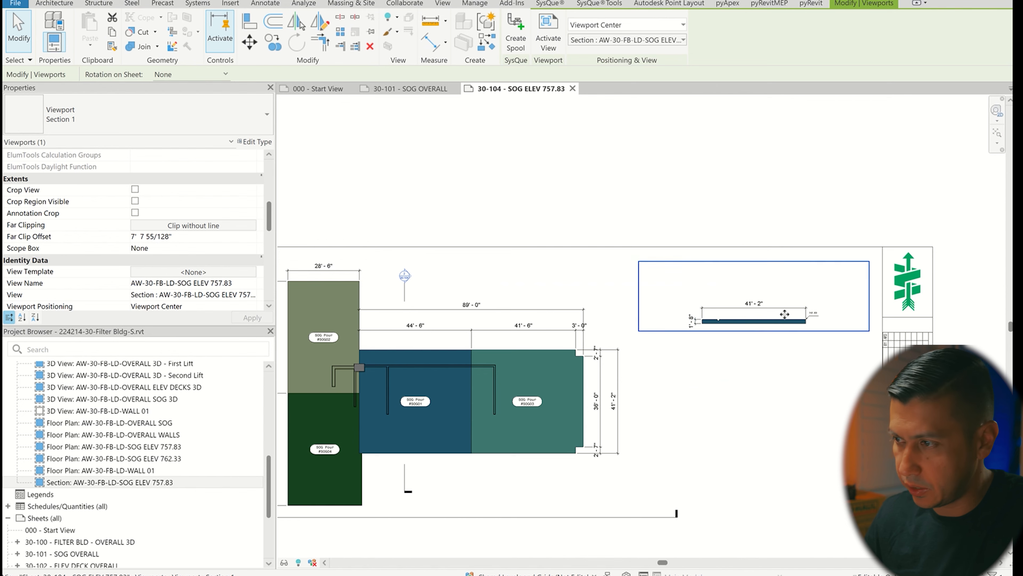
{"action": "scroll", "coordinate": [661, 382], "scroll_direction": "down", "scroll_amount": 2}
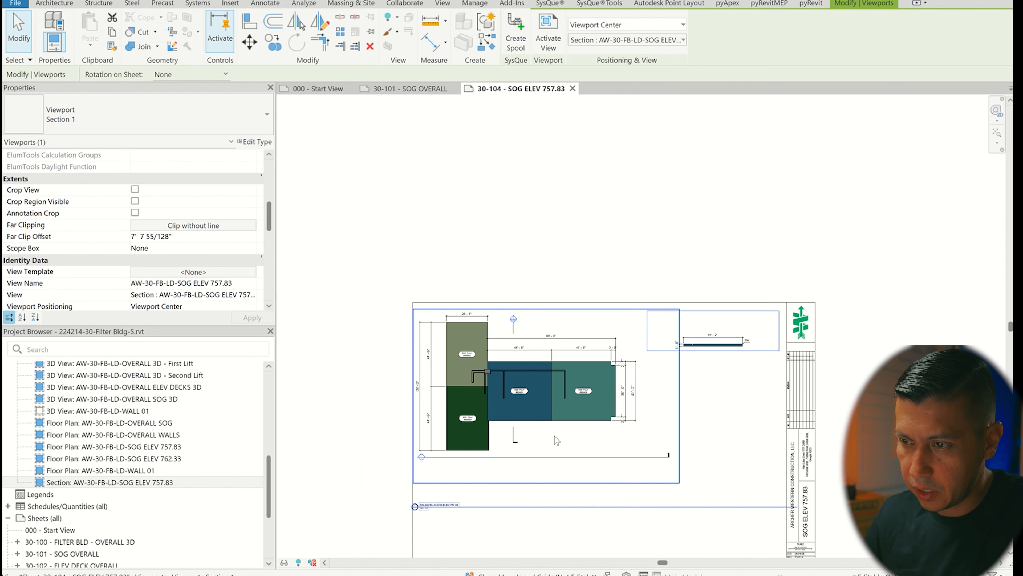
{"action": "scroll", "coordinate": [539, 398], "scroll_direction": "down", "scroll_amount": 3}
{"action": "scroll", "coordinate": [539, 398], "scroll_direction": "up", "scroll_amount": 2}
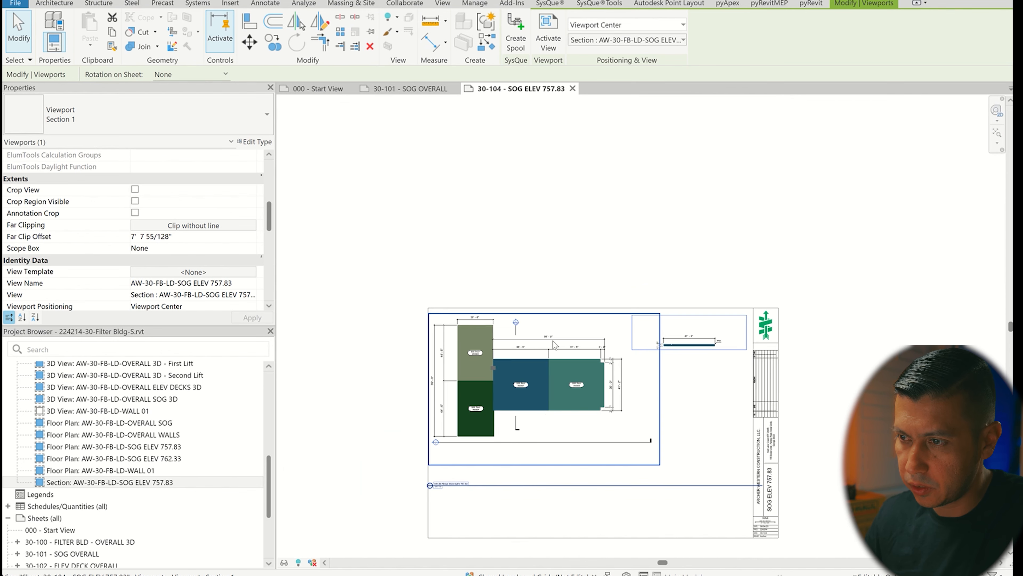
{"action": "double_click", "coordinate": [560, 331]}
{"action": "scroll", "coordinate": [520, 413], "scroll_direction": "up", "scroll_amount": 3}
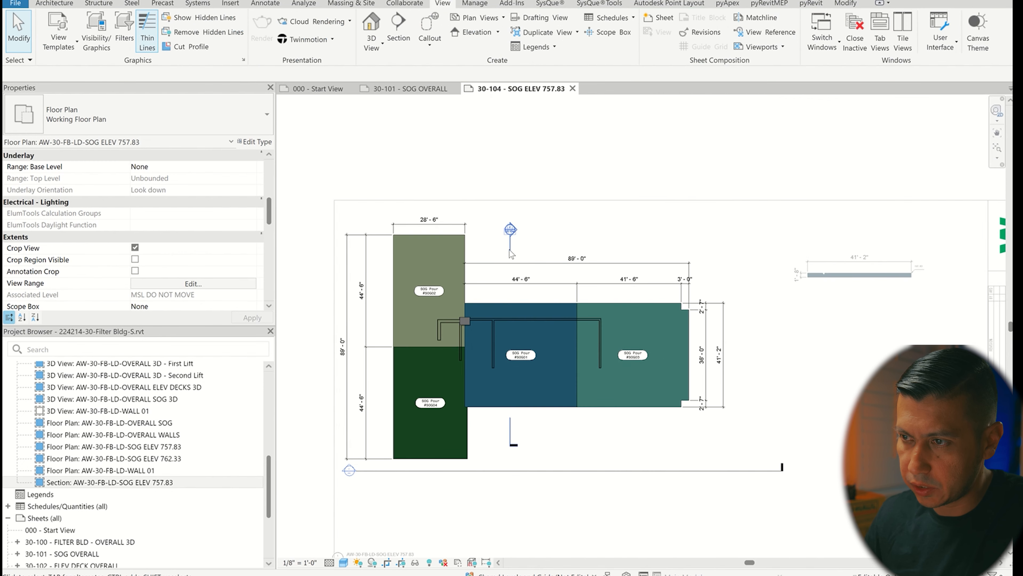
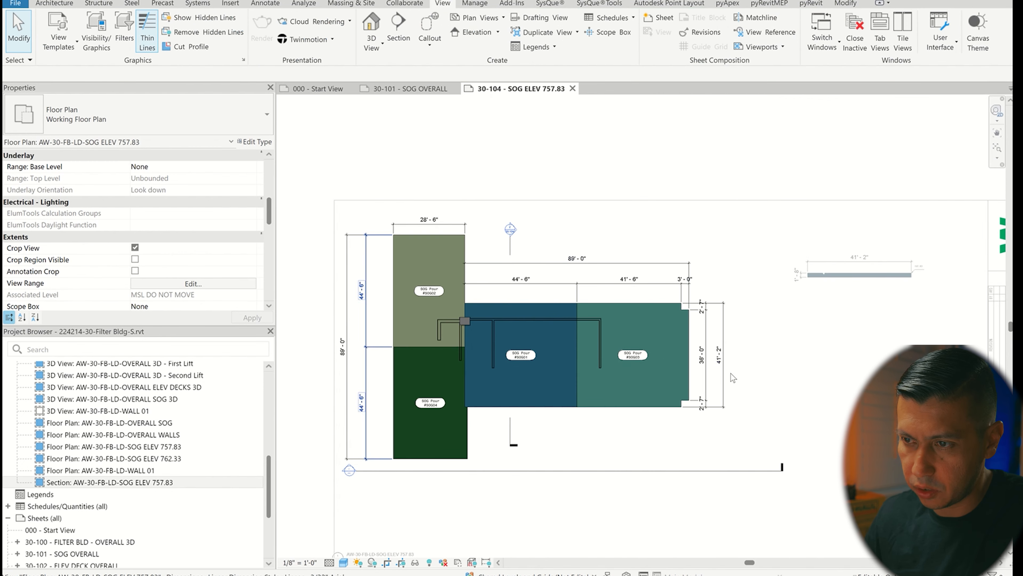
- Make two copies of the vertical section marker through the blue pour, each placed straight below the previous one
{"action": "left_click", "coordinate": [510, 247]}
{"action": "left_click", "coordinate": [273, 42]}
{"action": "left_click", "coordinate": [537, 241]}
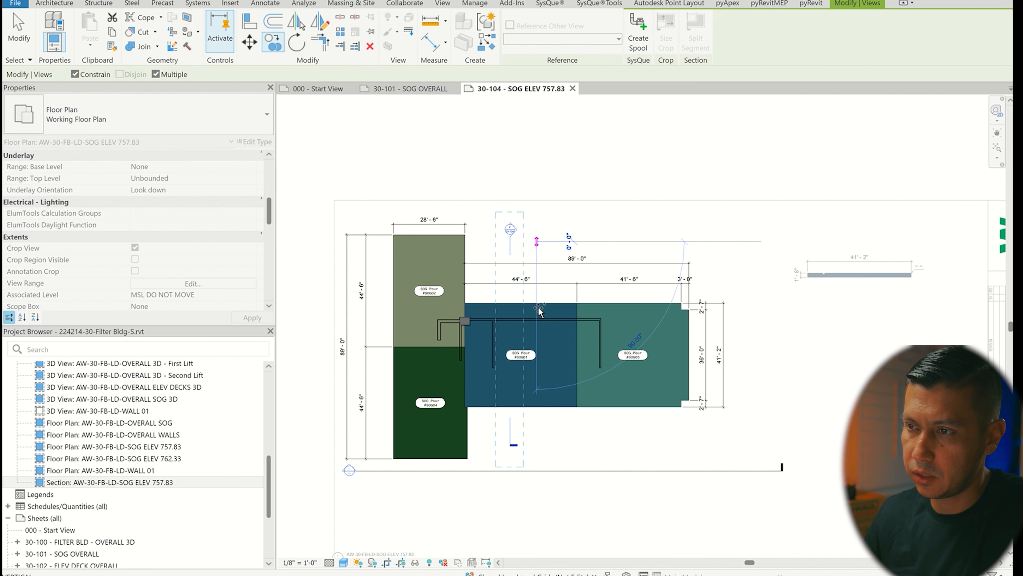
{"action": "left_click", "coordinate": [537, 354]}
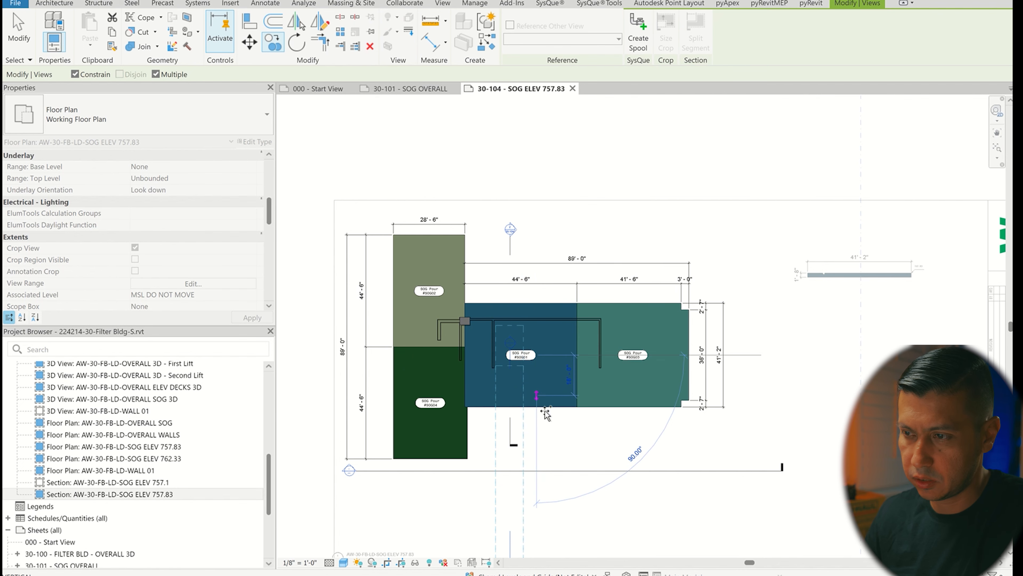
{"action": "left_click", "coordinate": [542, 442]}
{"action": "key", "text": "Escape"}
{"action": "key", "text": "Escape"}
- Move the lowest copied section marker, AW-30-FB-LD-SOG ELEV 757.2, up across the teal pour
{"action": "scroll", "coordinate": [569, 278], "scroll_direction": "down", "scroll_amount": 2}
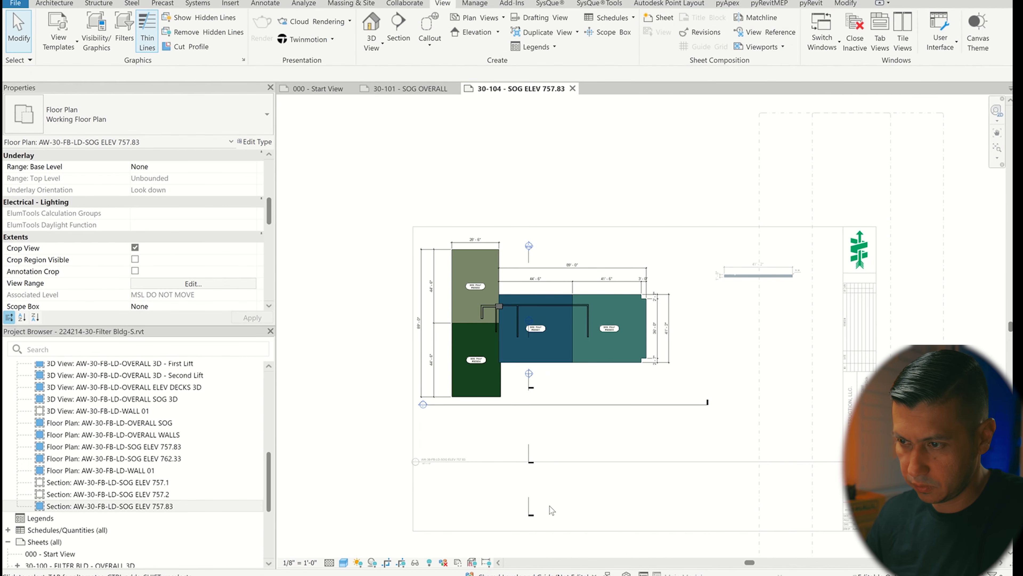
{"action": "left_click", "coordinate": [529, 461]}
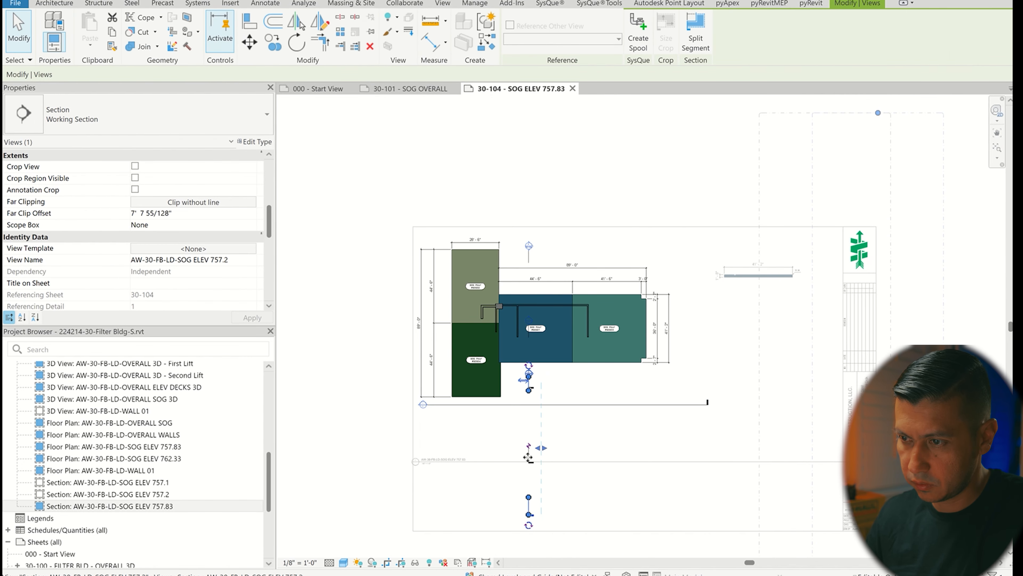
{"action": "left_click_drag", "start_coordinate": [529, 458], "coordinate": [595, 340]}
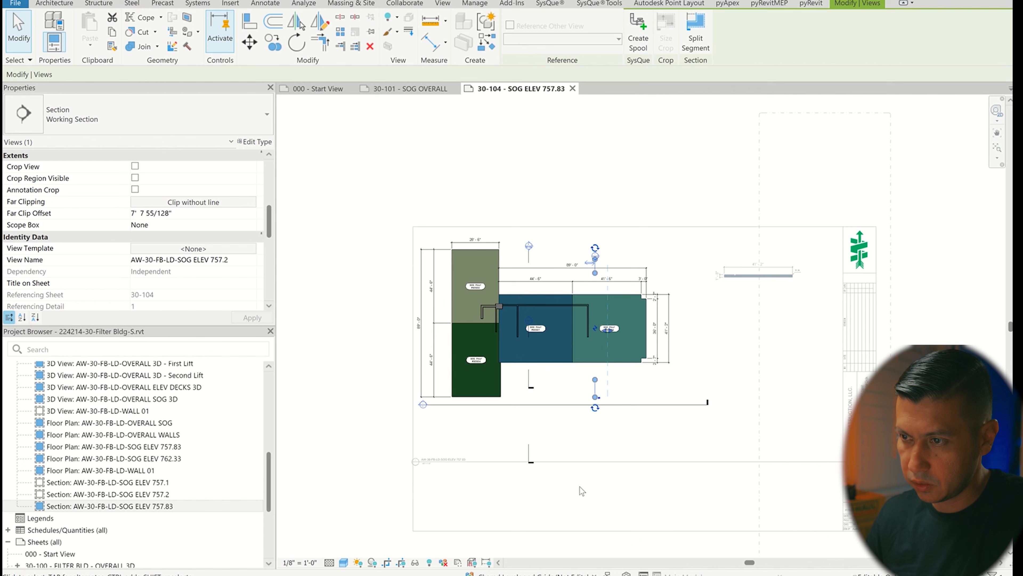
- Delete the leftover section marker below the blue pour, AW-30-FB-LD-SOG ELEV 757.1, together with its view
{"action": "left_click", "coordinate": [529, 451]}
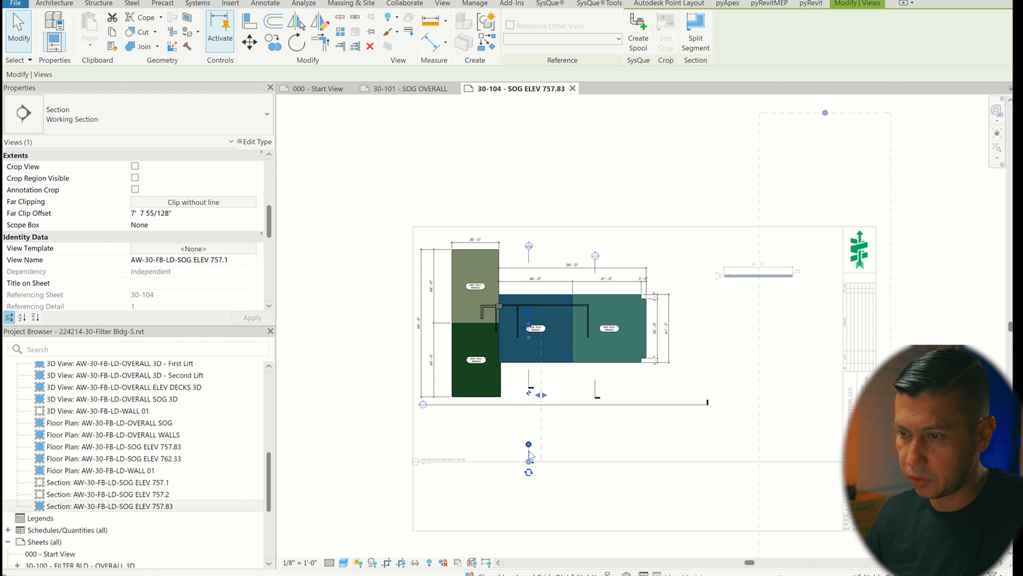
{"action": "key", "text": "Delete"}
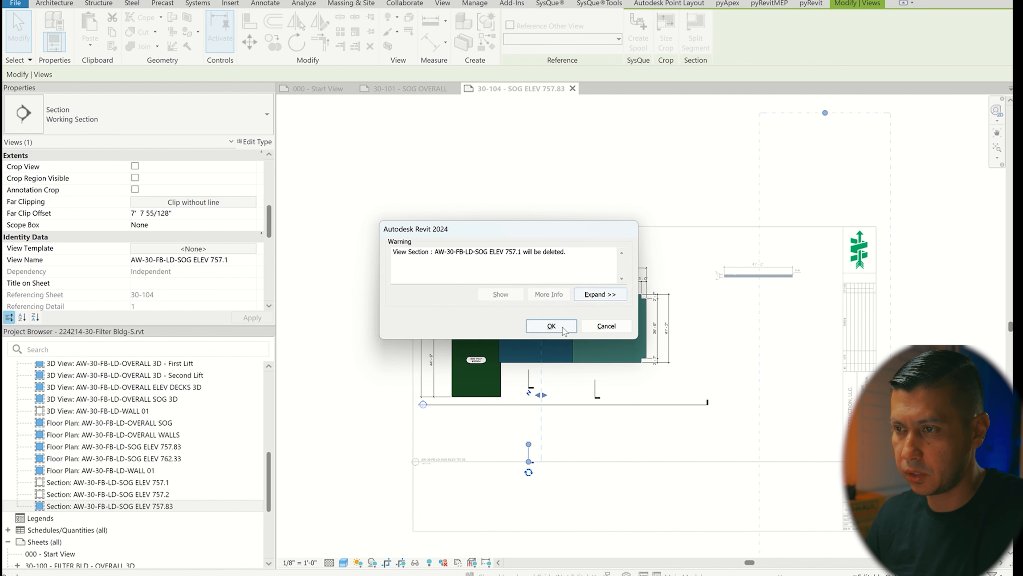
{"action": "left_click", "coordinate": [552, 327]}
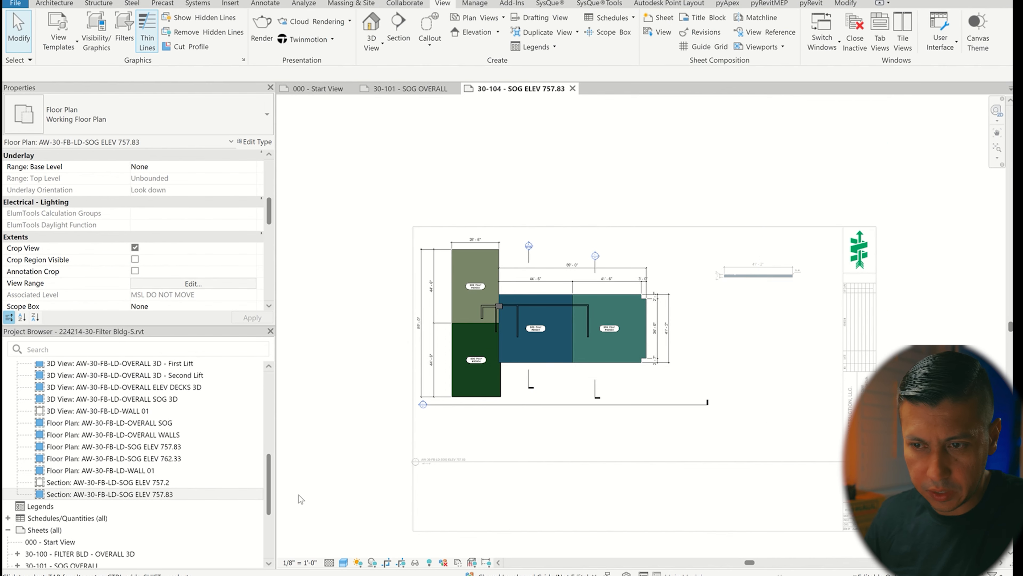
- Open the section view through the blue pour and rename it AW-30-FB-LD-SOG ELEV 757.83-01
{"action": "left_click", "coordinate": [175, 493]}
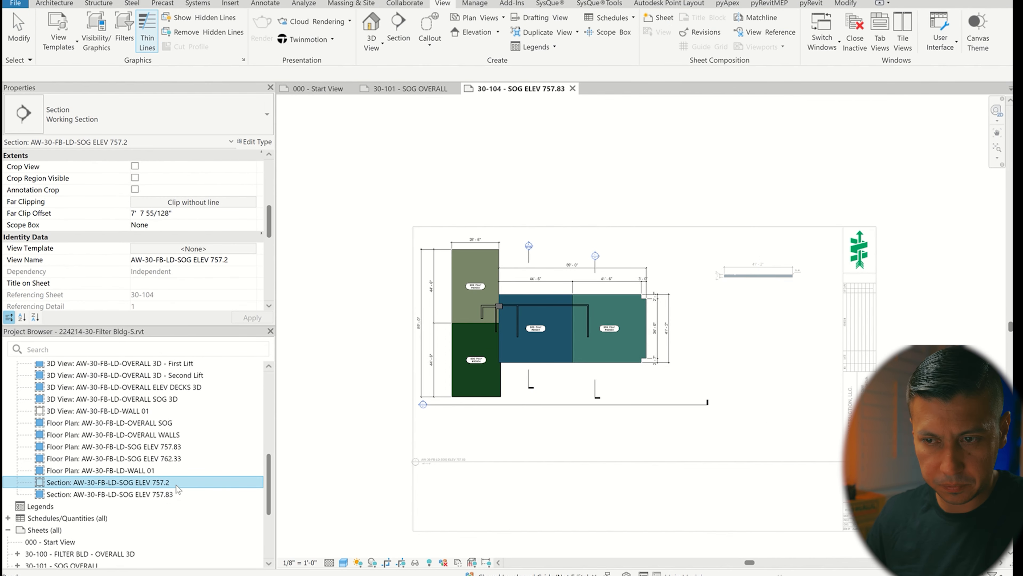
{"action": "double_click", "coordinate": [181, 493]}
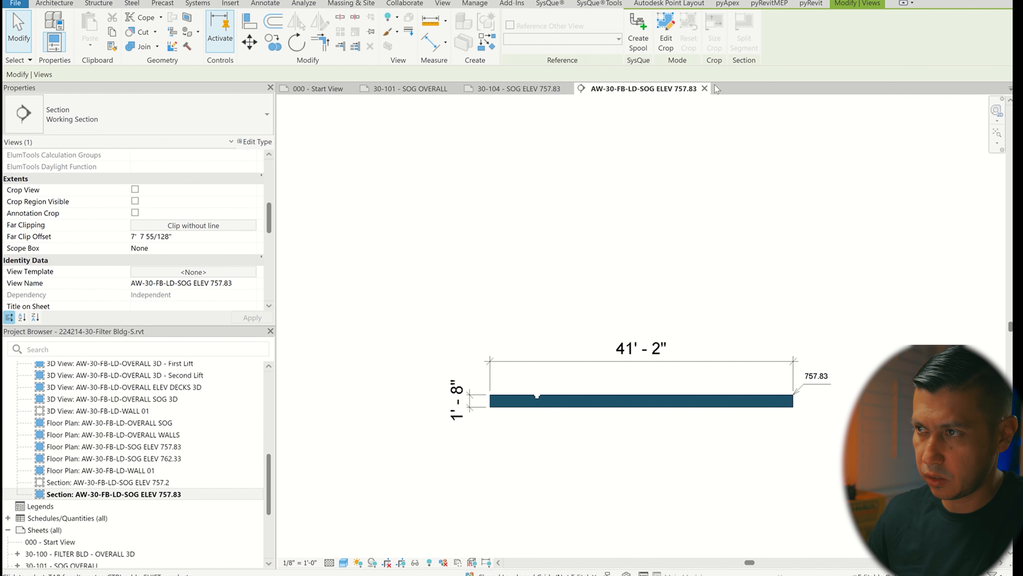
{"action": "left_click", "coordinate": [245, 283]}
{"action": "left_click", "coordinate": [245, 285]}
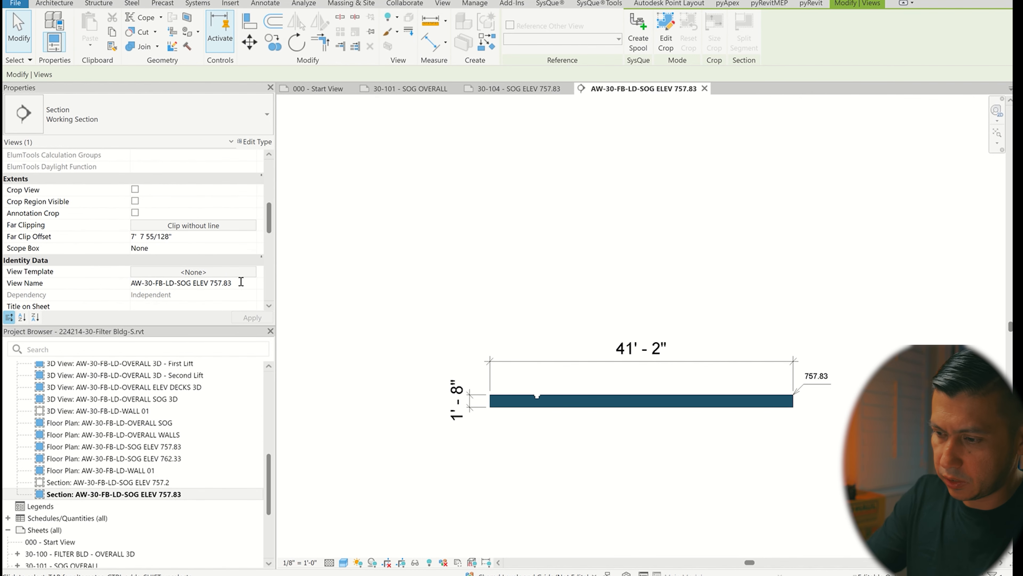
{"action": "left_click", "coordinate": [241, 283]}
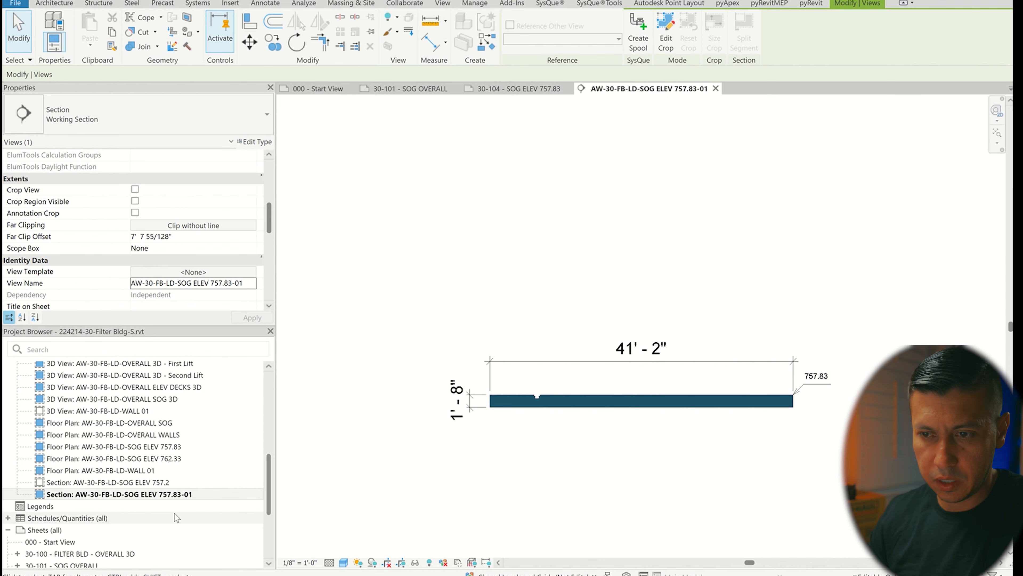
- Rename section AW-30-FB-LD-SOG ELEV 757.2 as AW-30-FB-LD-SOG ELEV 757.83-02 and return to sheet 30-104
{"action": "left_click", "coordinate": [178, 484]}
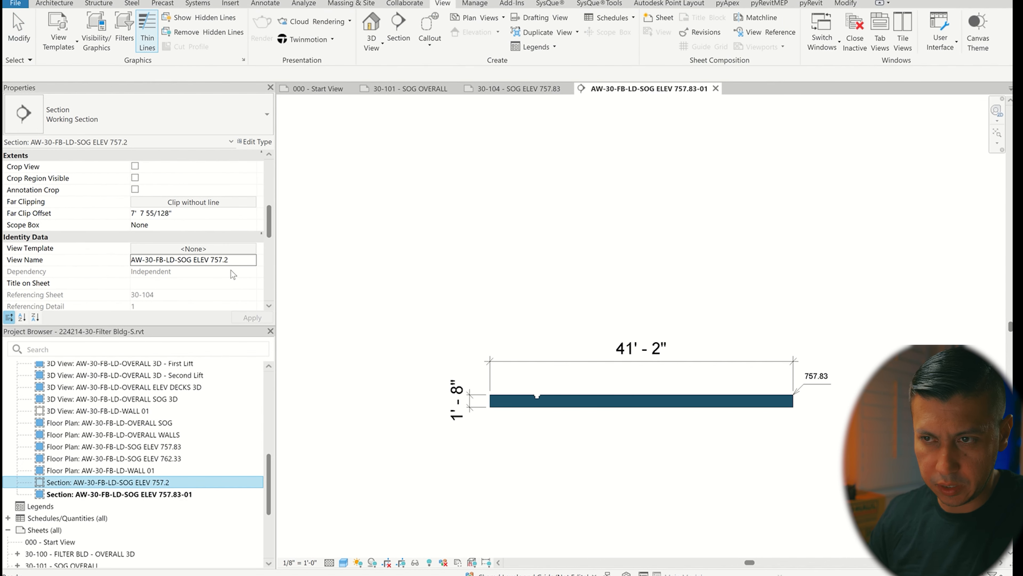
{"action": "left_click", "coordinate": [236, 260]}
{"action": "key", "text": "BackSpace"}
{"action": "type", "text": "83-0"}
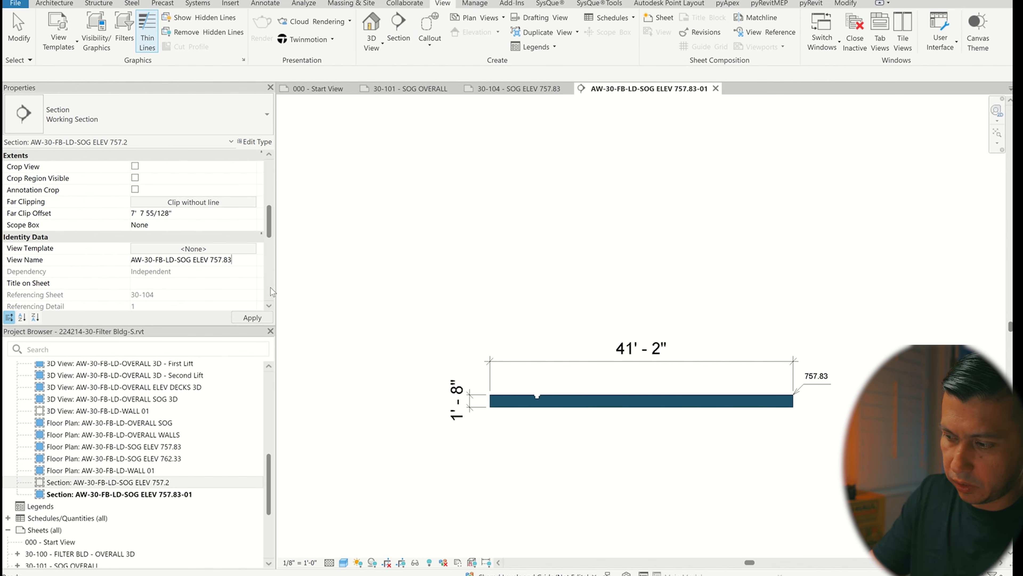
{"action": "key", "text": "Return"}
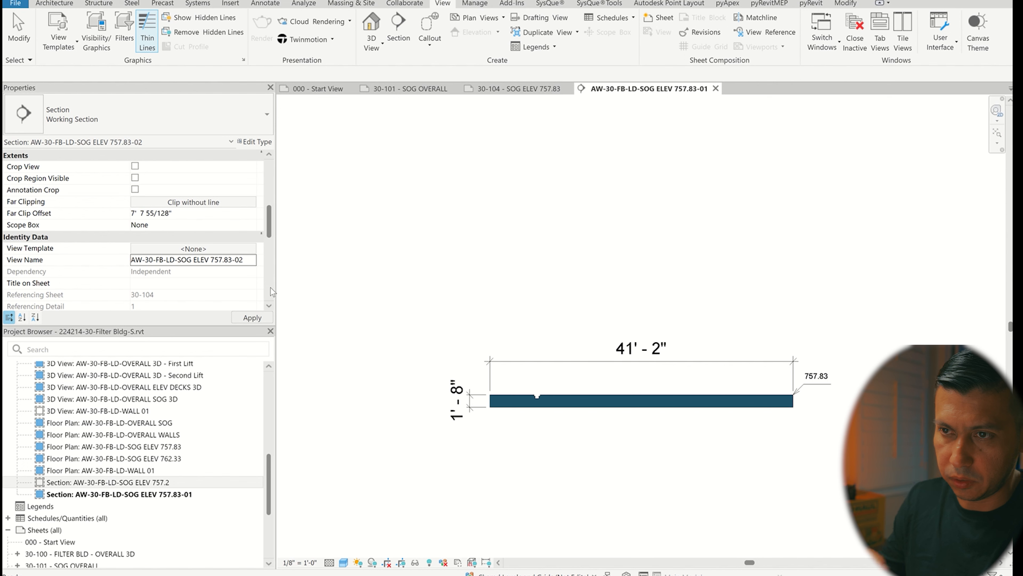
{"action": "left_click", "coordinate": [252, 317]}
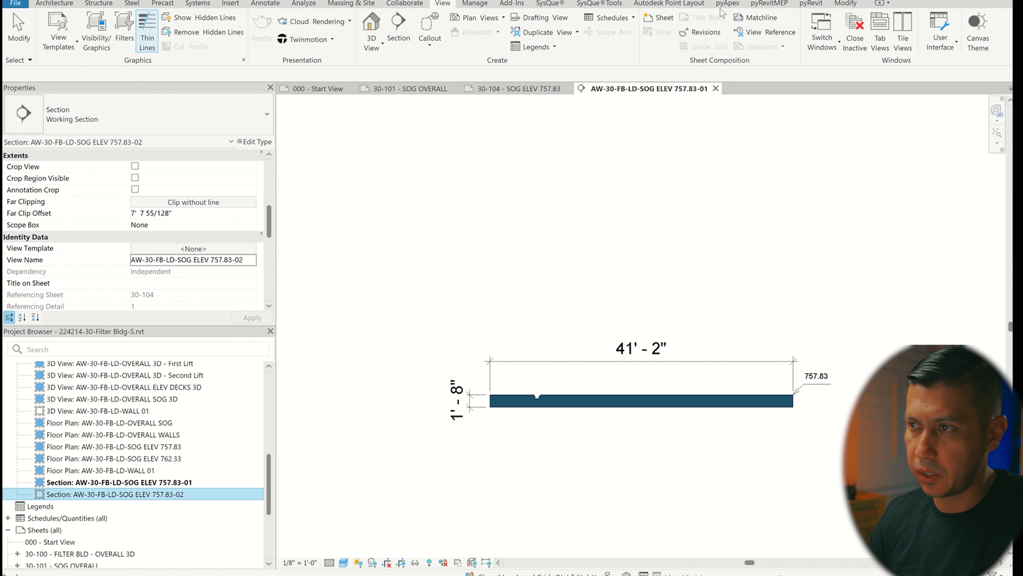
{"action": "left_click", "coordinate": [715, 88]}
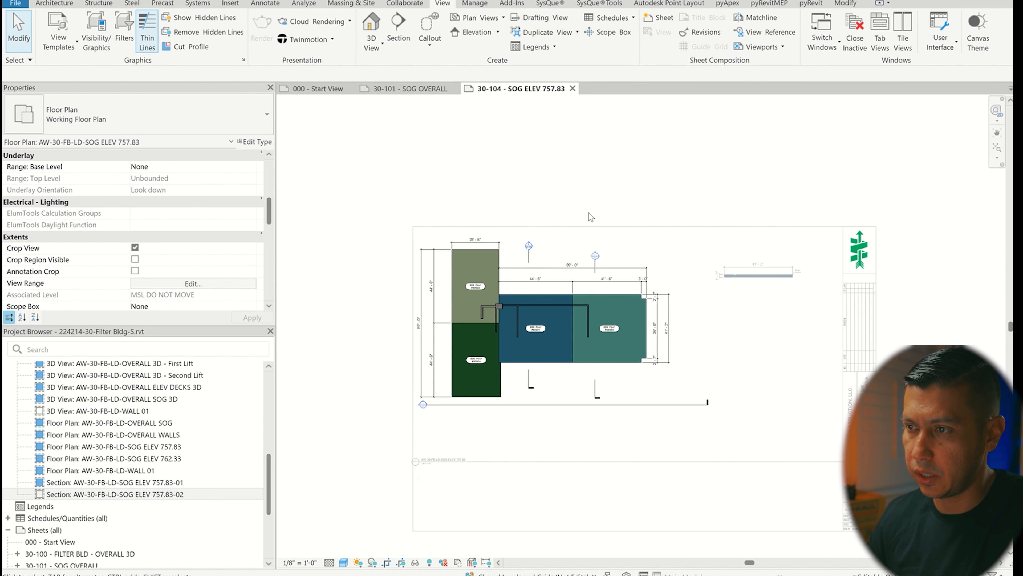
- Rotate the 757.83-02 section marker over the teal pour by 90 degrees and lay it horizontally across the whole slab plan
{"action": "left_click", "coordinate": [595, 272]}
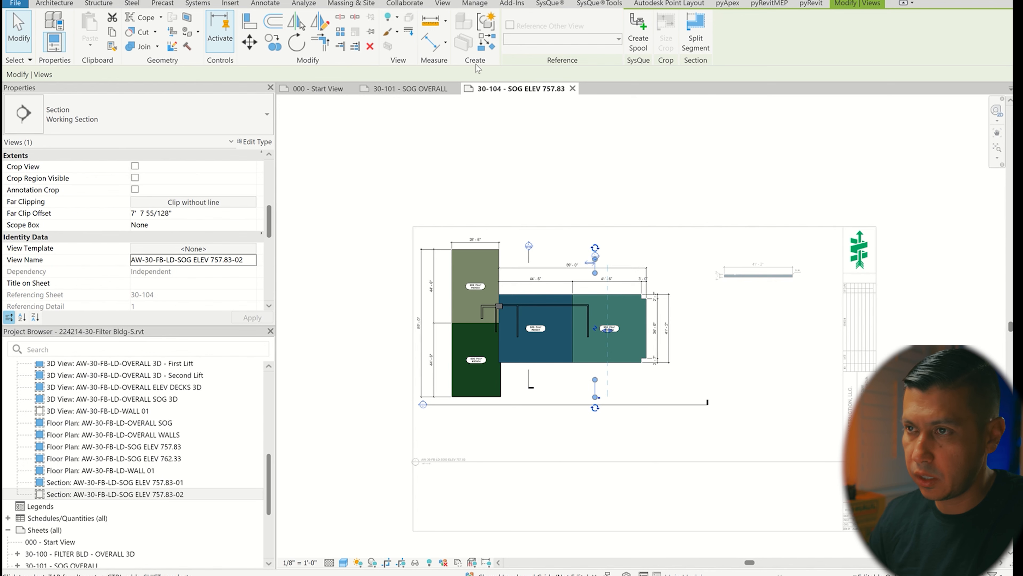
{"action": "left_click", "coordinate": [297, 42]}
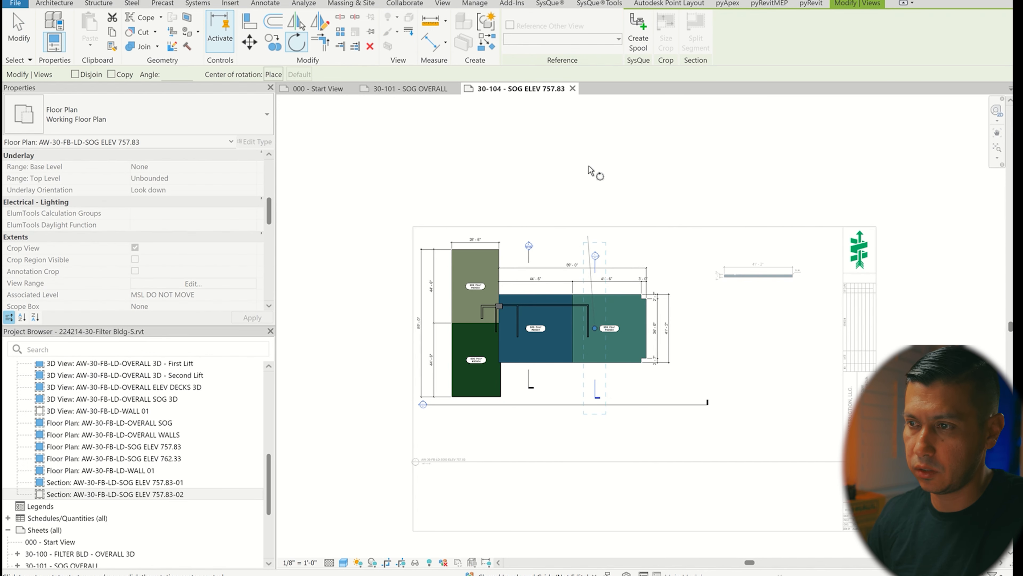
{"action": "left_click", "coordinate": [184, 74]}
{"action": "type", "text": "90"}
{"action": "key", "text": "Return"}
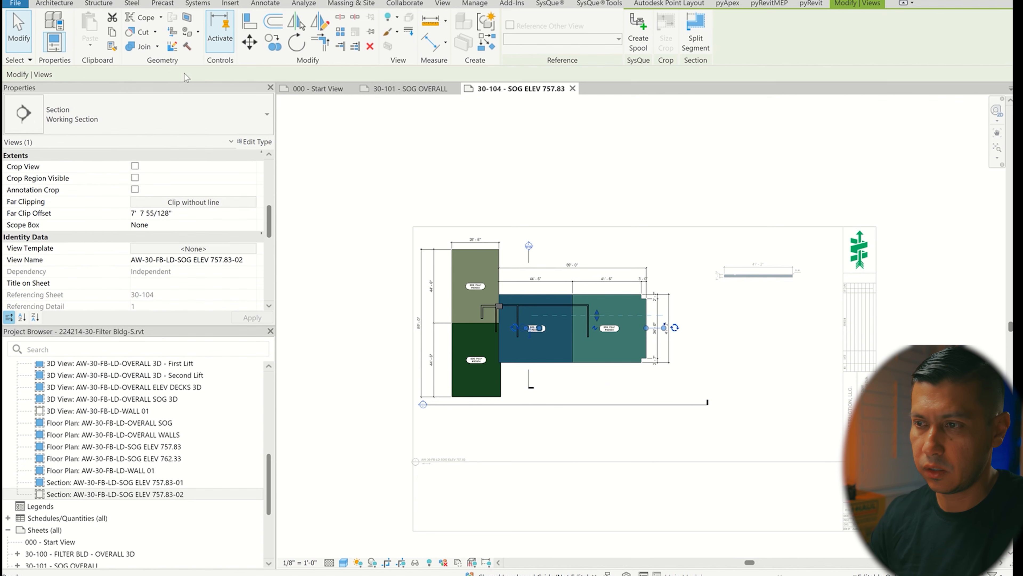
{"action": "scroll", "coordinate": [480, 359], "scroll_direction": "up", "scroll_amount": 3}
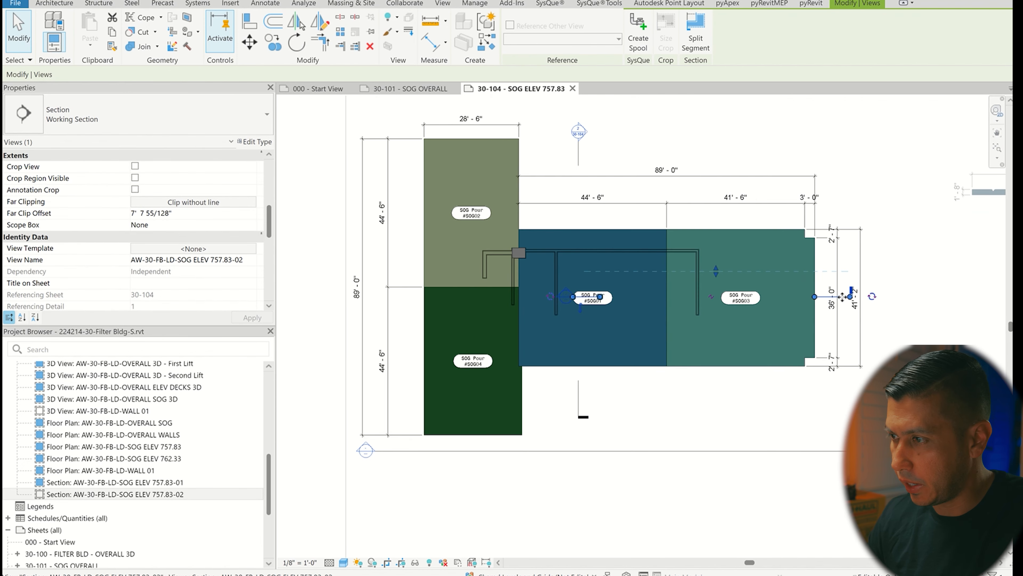
{"action": "mouse_move", "coordinate": [831, 298]}
{"action": "left_mouse_down"}
{"action": "mouse_move", "coordinate": [895, 298]}
{"action": "mouse_move", "coordinate": [598, 304]}
{"action": "mouse_move", "coordinate": [643, 306]}
{"action": "mouse_move", "coordinate": [365, 296]}
{"action": "mouse_move", "coordinate": [384, 296]}
{"action": "left_mouse_up"}
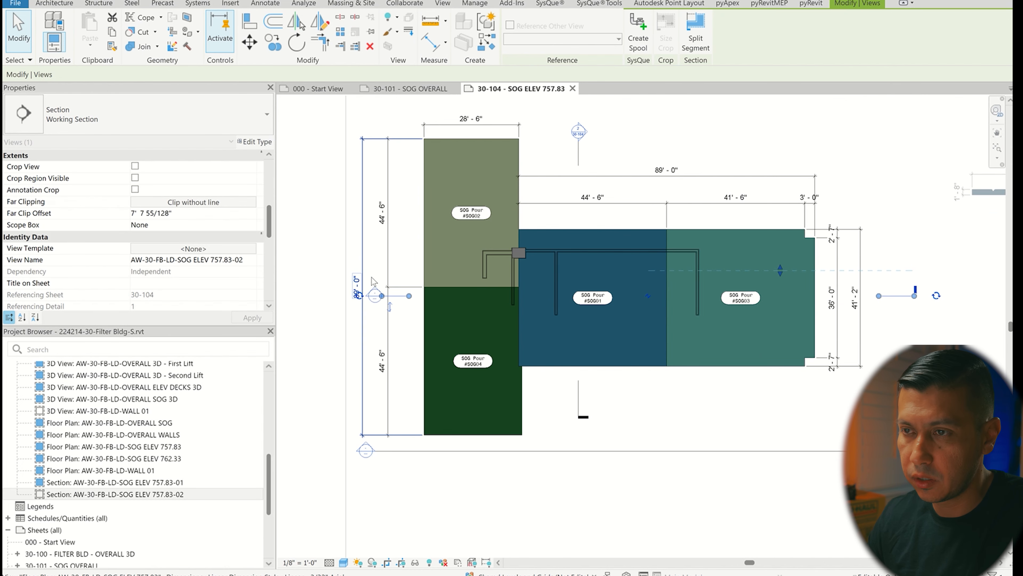
- Deactivate the floor plan view and move its viewport slightly to the right on the sheet
{"action": "scroll", "coordinate": [366, 278], "scroll_direction": "down", "scroll_amount": 3}
{"action": "double_click", "coordinate": [402, 141]}
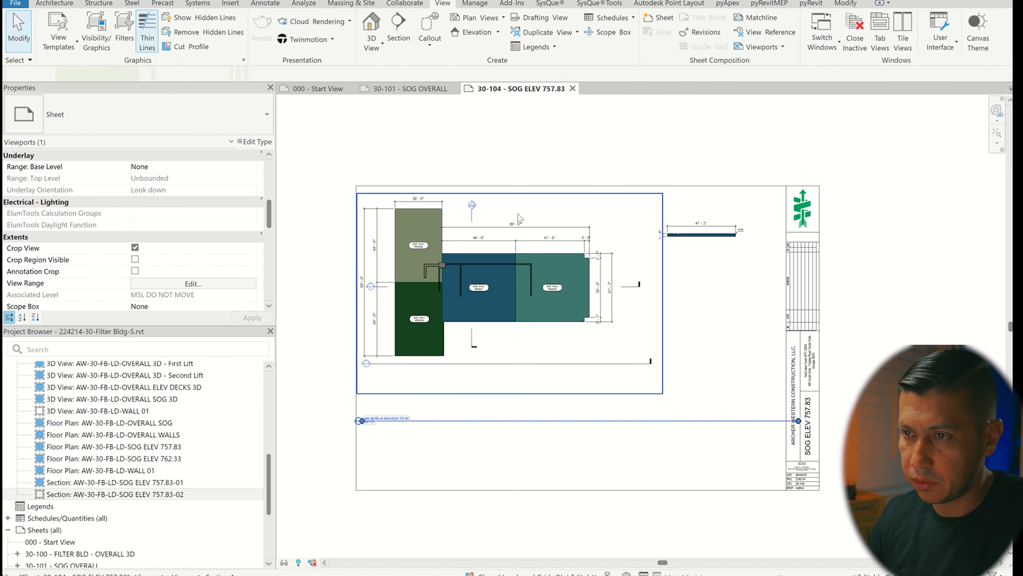
{"action": "left_click", "coordinate": [520, 214]}
{"action": "left_click_drag", "start_coordinate": [521, 212], "coordinate": [541, 216]}
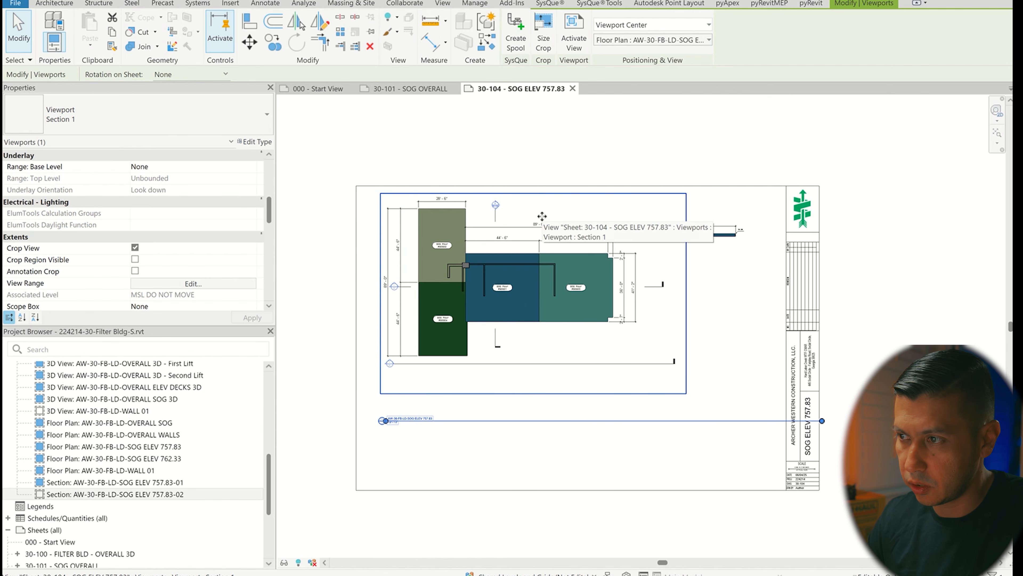
- Adjust the horizontal section line slightly lower, with its head outside the vertical 89'-0" dimension and its tail closer to the 41'-2" dimension
{"action": "scroll", "coordinate": [379, 284], "scroll_direction": "up", "scroll_amount": 4}
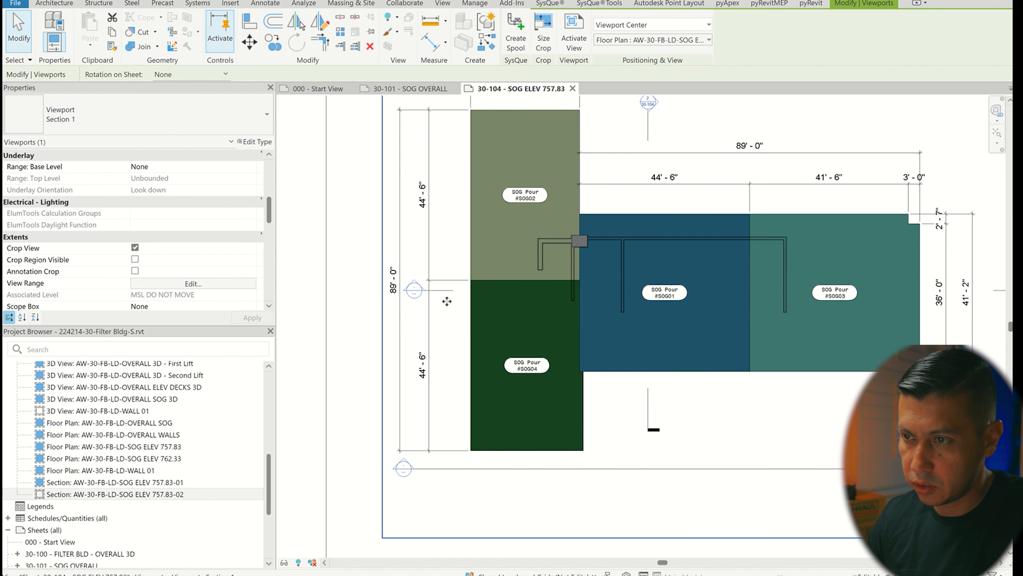
{"action": "left_click", "coordinate": [416, 292]}
{"action": "left_click_drag", "start_coordinate": [422, 291], "coordinate": [363, 291]}
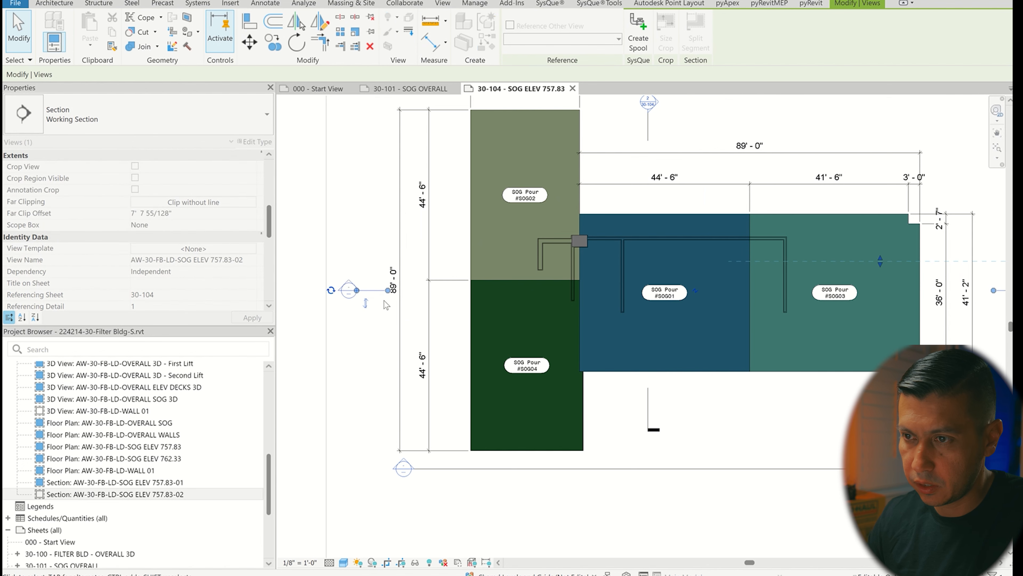
{"action": "scroll", "coordinate": [371, 301], "scroll_direction": "up", "scroll_amount": 2}
{"action": "left_click_drag", "start_coordinate": [371, 285], "coordinate": [369, 307]}
{"action": "scroll", "coordinate": [351, 292], "scroll_direction": "down", "scroll_amount": 3}
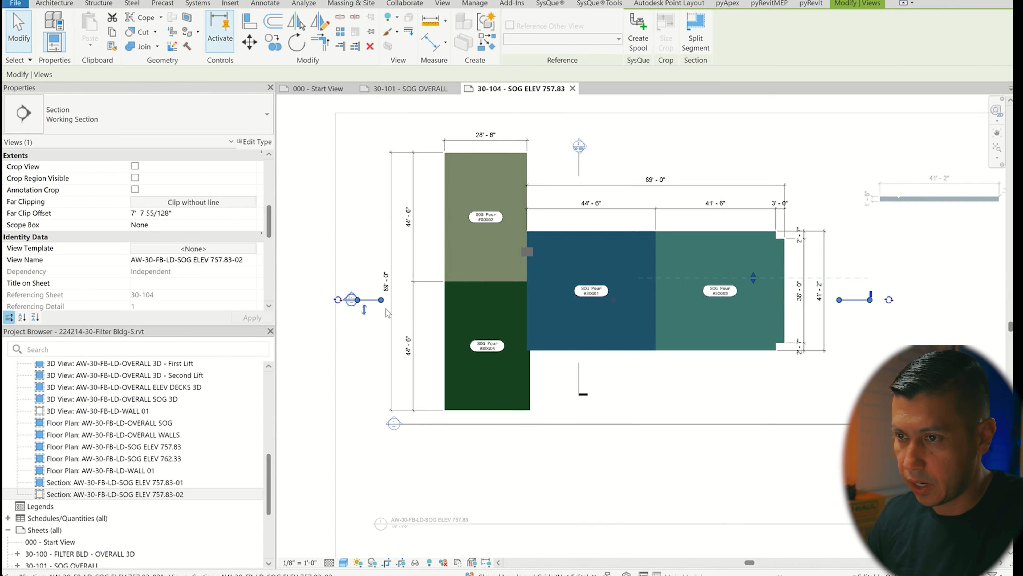
{"action": "scroll", "coordinate": [866, 307], "scroll_direction": "up", "scroll_amount": 2}
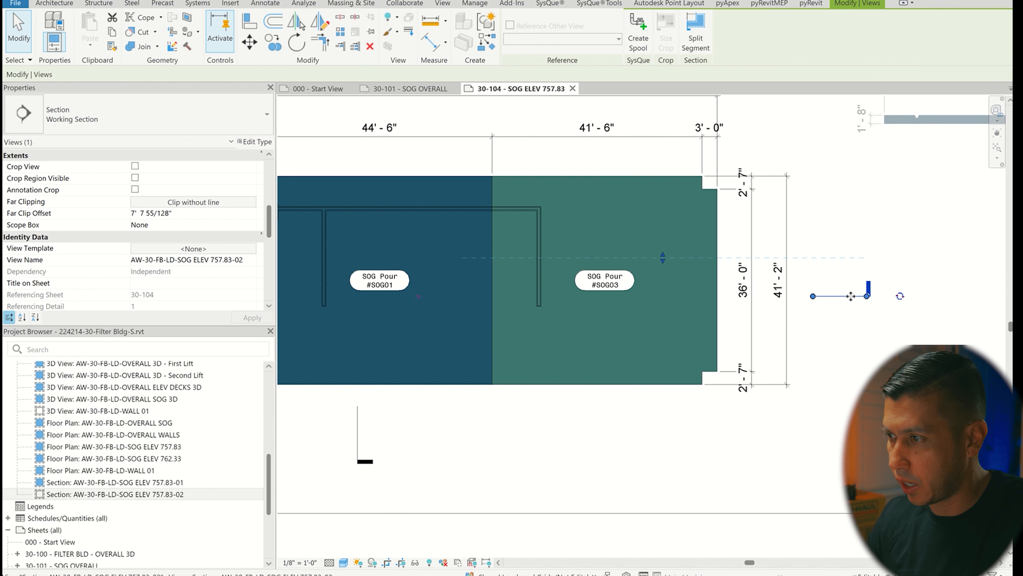
{"action": "left_click_drag", "start_coordinate": [866, 297], "coordinate": [850, 296]}
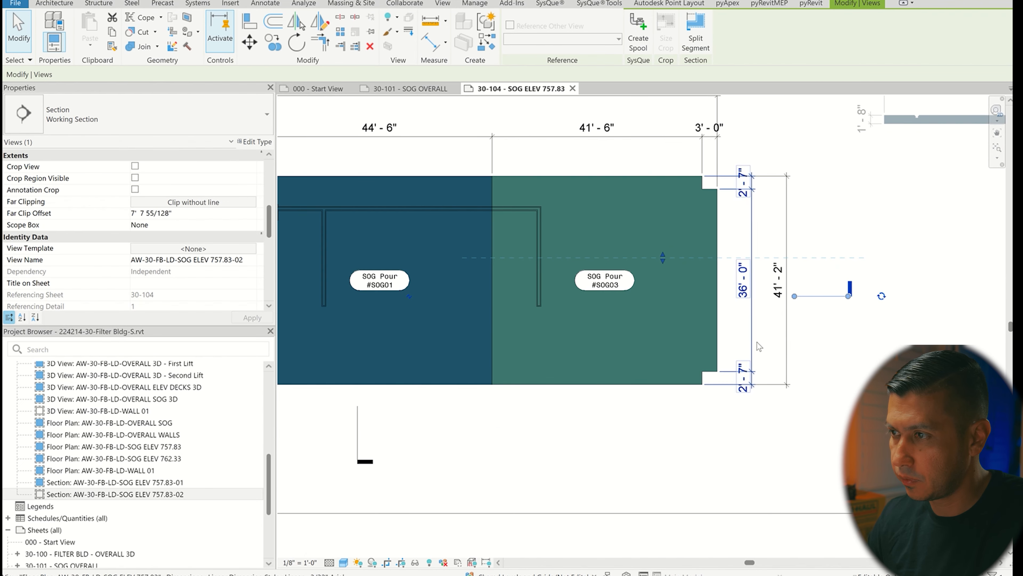
{"action": "left_click", "coordinate": [827, 207]}
- Open the section view of the horizontal section line, AW-30-FB-LD-SOG ELEV 757.83-02
{"action": "scroll", "coordinate": [817, 292], "scroll_direction": "down", "scroll_amount": 3}
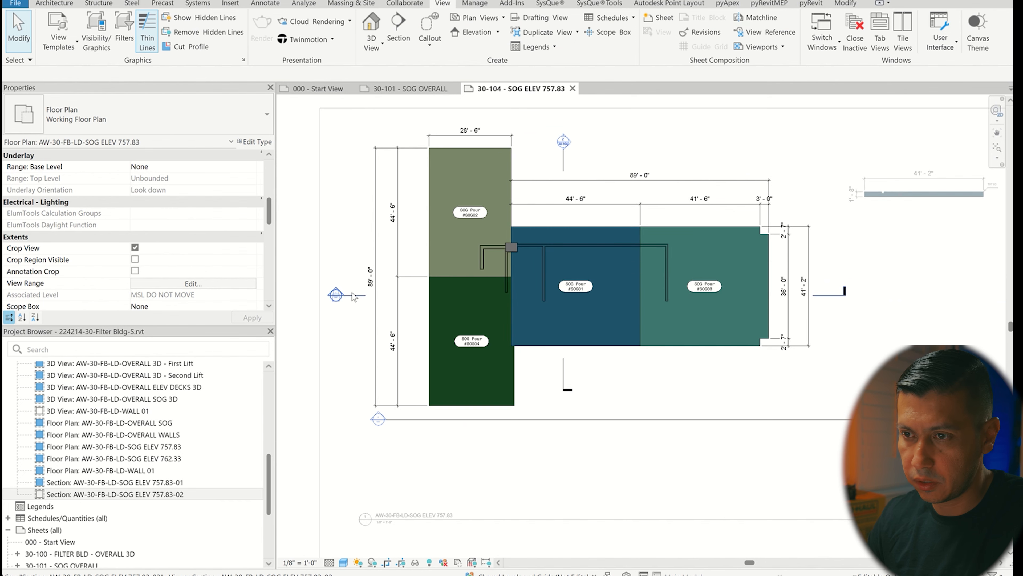
{"action": "left_click", "coordinate": [364, 300]}
{"action": "right_click", "coordinate": [353, 294]}
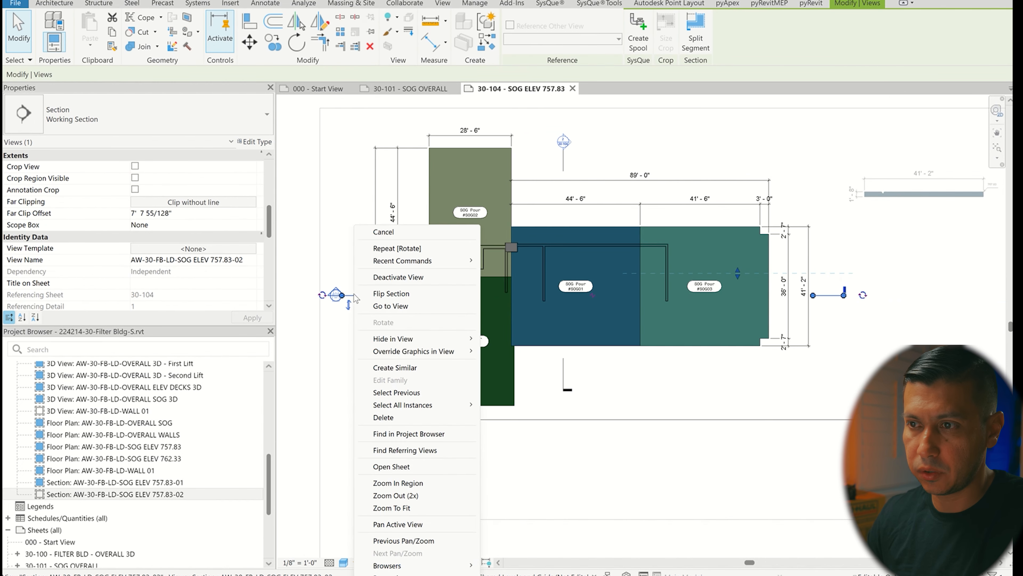
{"action": "left_click", "coordinate": [390, 307]}
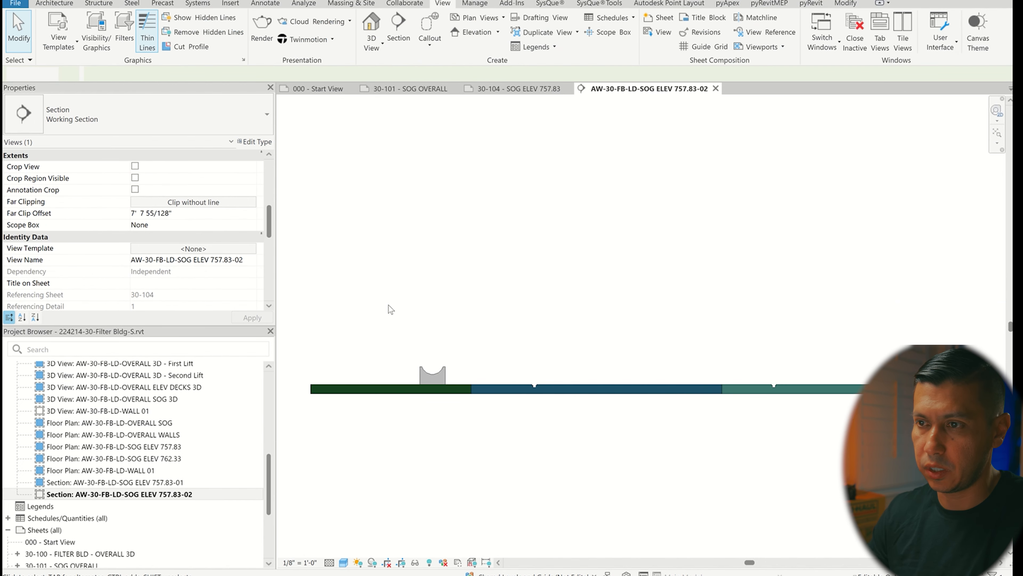
- Try the LD - SECTION view template on section 757.83-02 and set the template back to <None>
{"action": "left_click", "coordinate": [237, 249]}
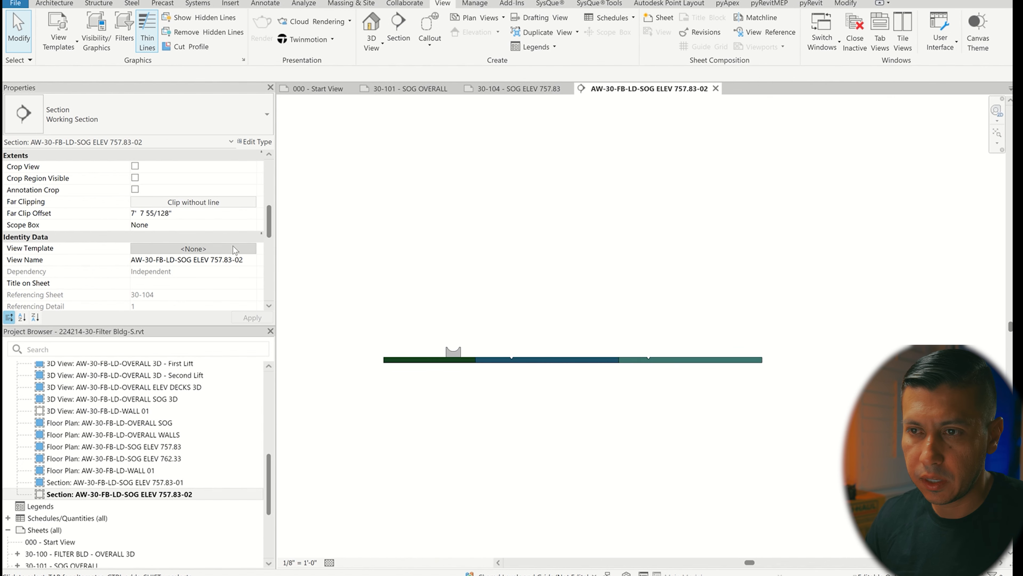
{"action": "left_click", "coordinate": [353, 62]}
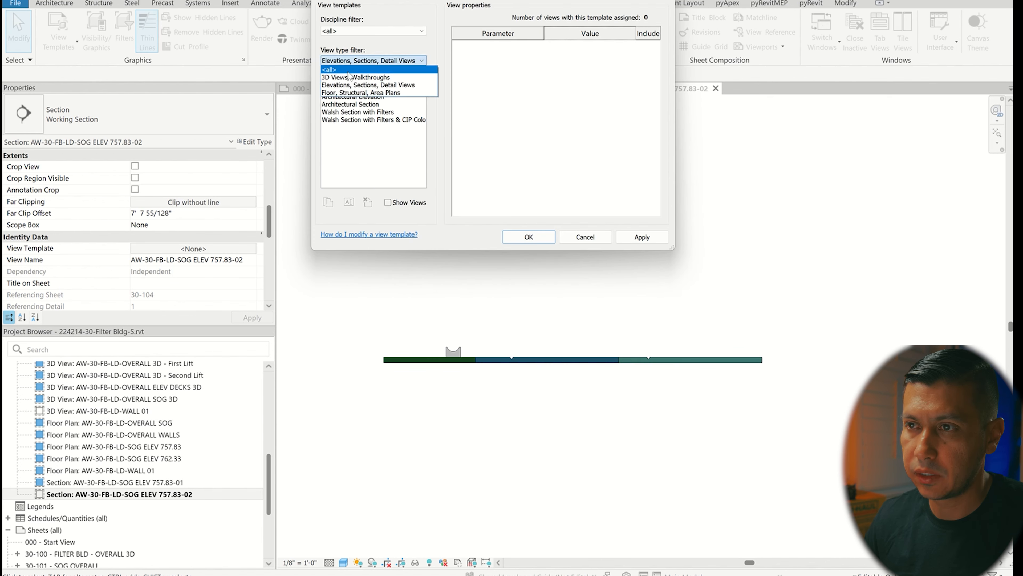
{"action": "left_click", "coordinate": [349, 70]}
{"action": "left_click", "coordinate": [353, 150]}
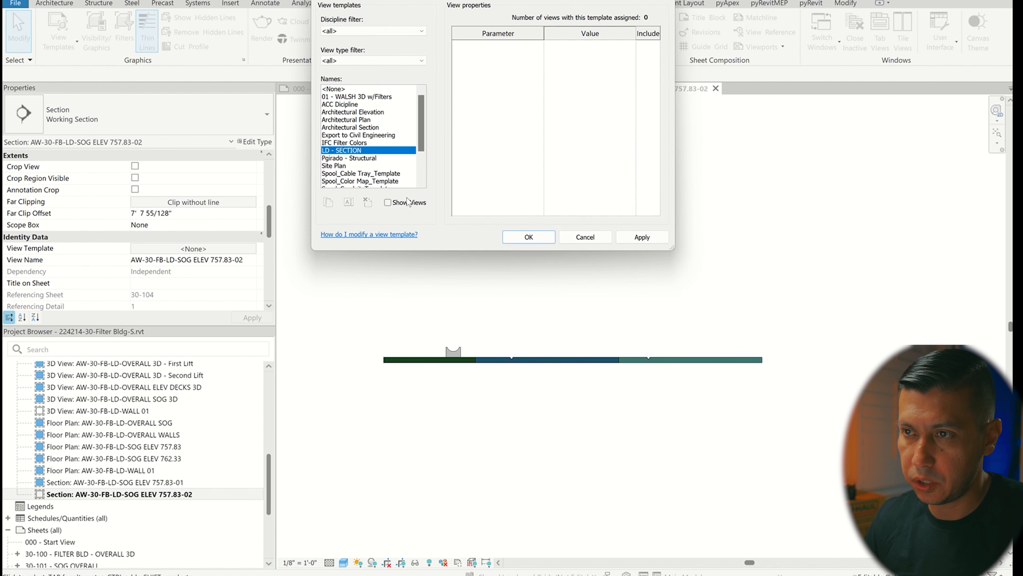
{"action": "left_click", "coordinate": [642, 236]}
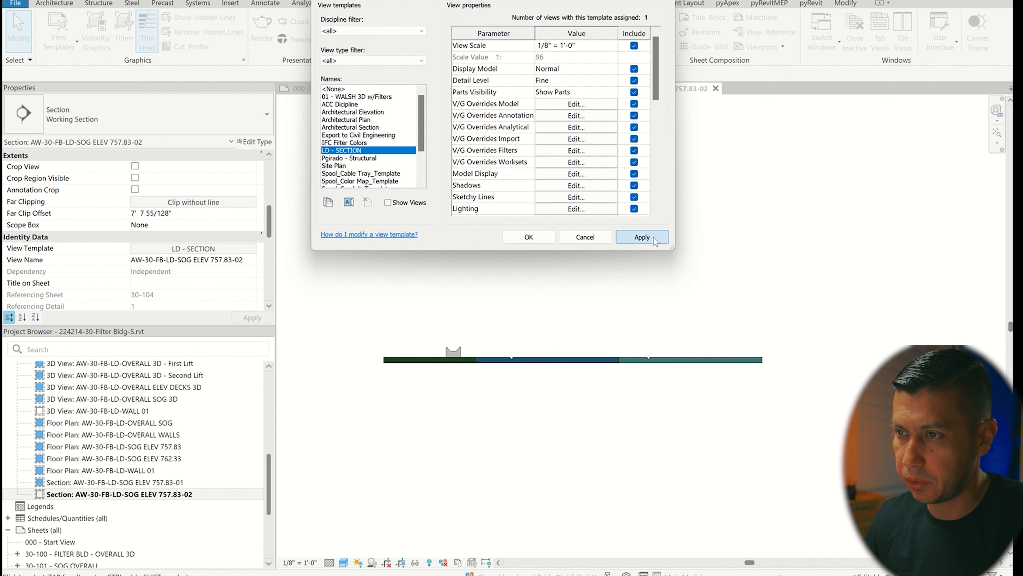
{"action": "left_click", "coordinate": [339, 89]}
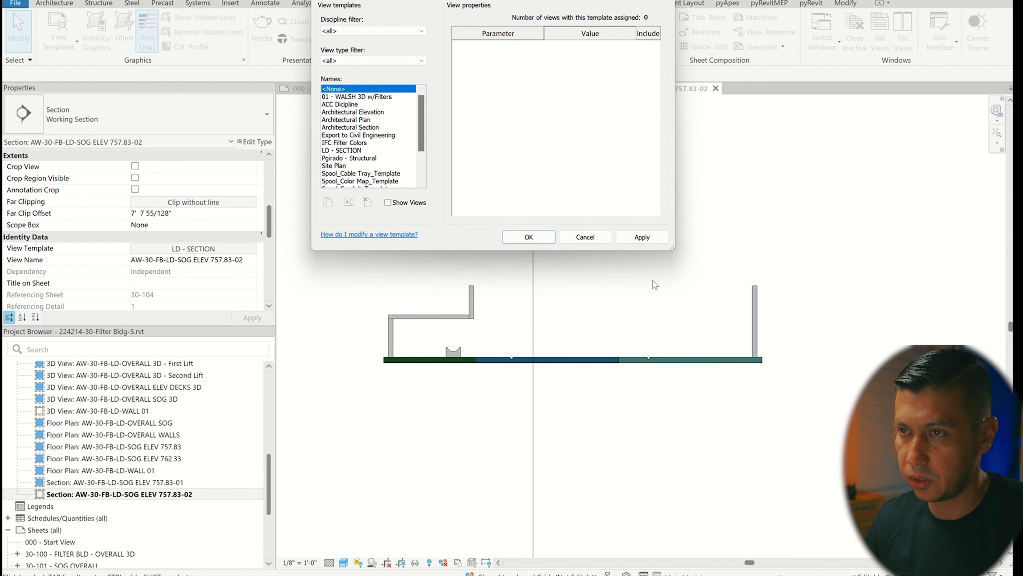
{"action": "left_click", "coordinate": [620, 237]}
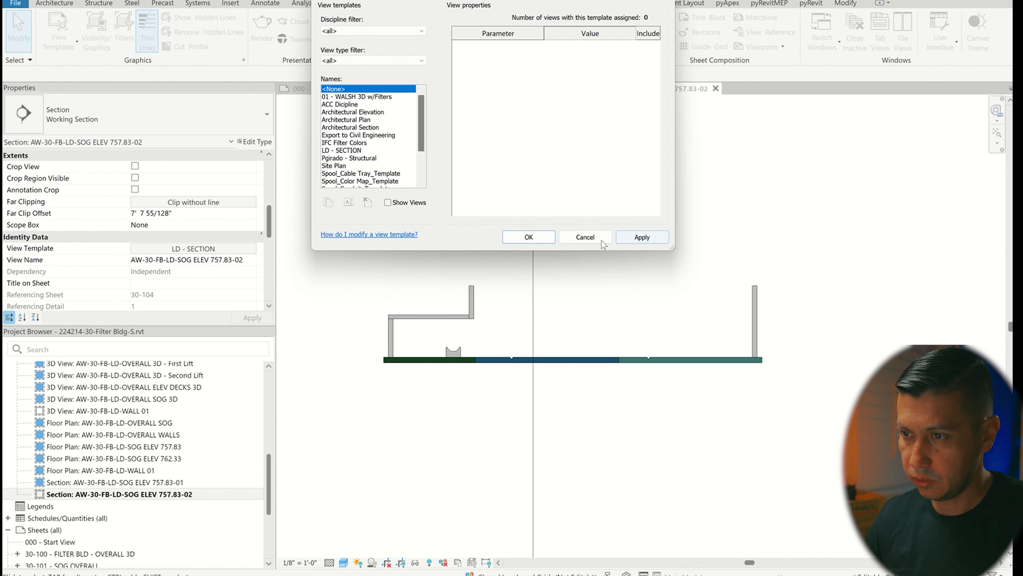
{"action": "left_click", "coordinate": [541, 238]}
- Add the Pipe Support - 01 filter to the visibility/graphics overrides of section 757.83-02
{"action": "scroll", "coordinate": [469, 395], "scroll_direction": "up", "scroll_amount": 4}
{"action": "scroll", "coordinate": [491, 379], "scroll_direction": "down", "scroll_amount": 3}
{"action": "scroll", "coordinate": [479, 363], "scroll_direction": "up", "scroll_amount": 3}
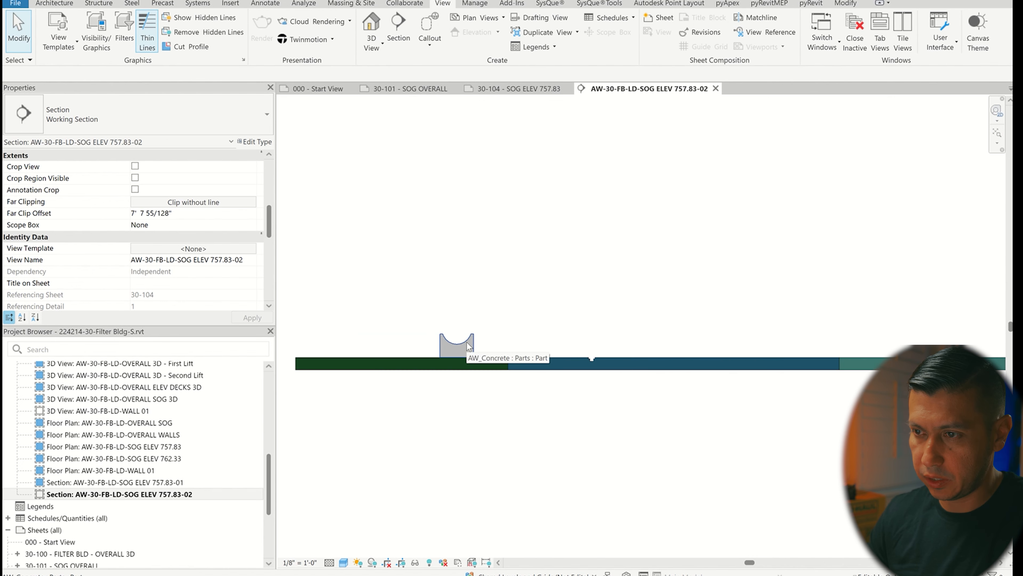
{"action": "left_click", "coordinate": [456, 344]}
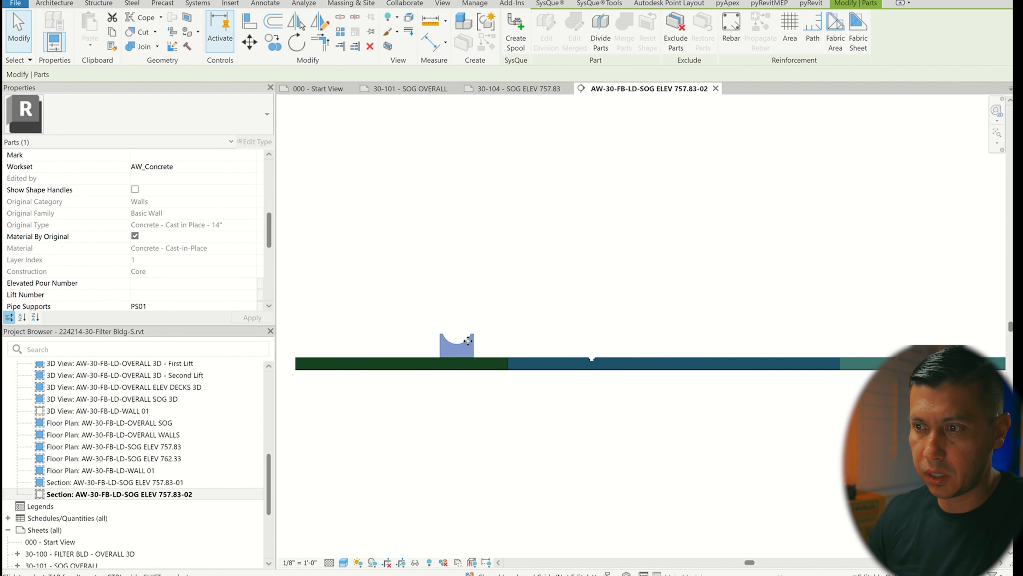
{"action": "key", "text": "v"}
{"action": "key", "text": "g"}
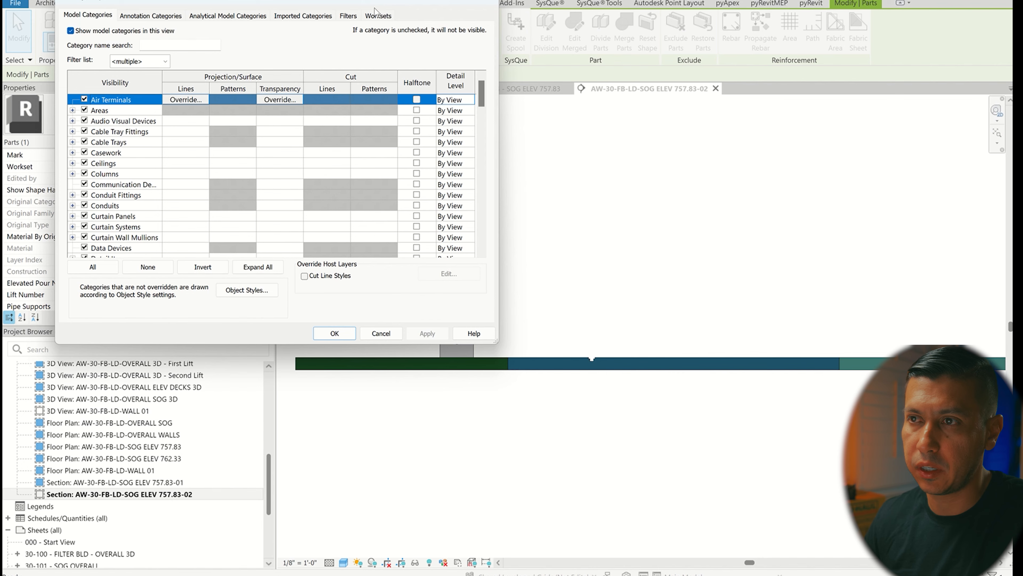
{"action": "left_click", "coordinate": [347, 15]}
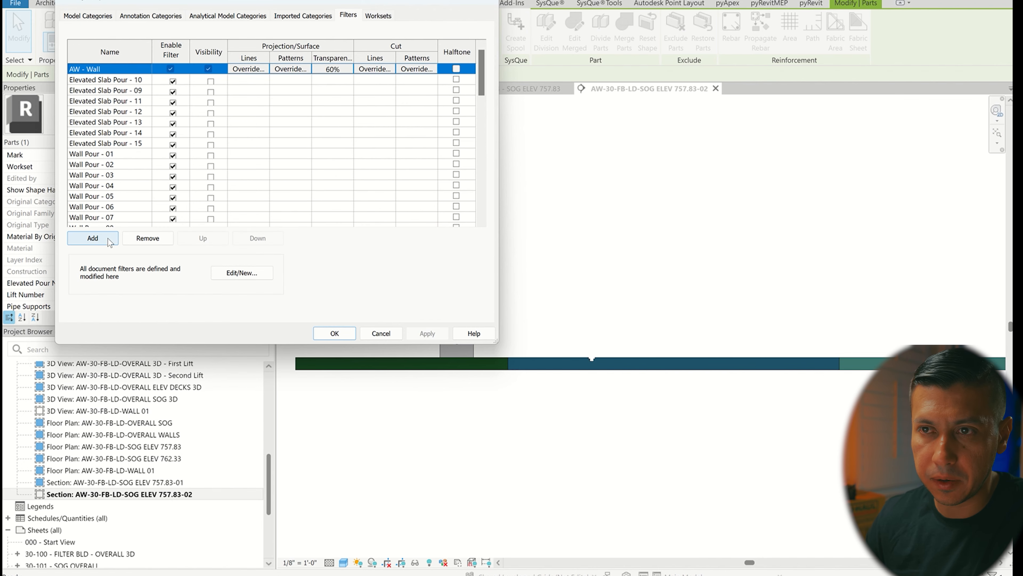
{"action": "left_click", "coordinate": [92, 237]}
{"action": "left_click", "coordinate": [142, 155]}
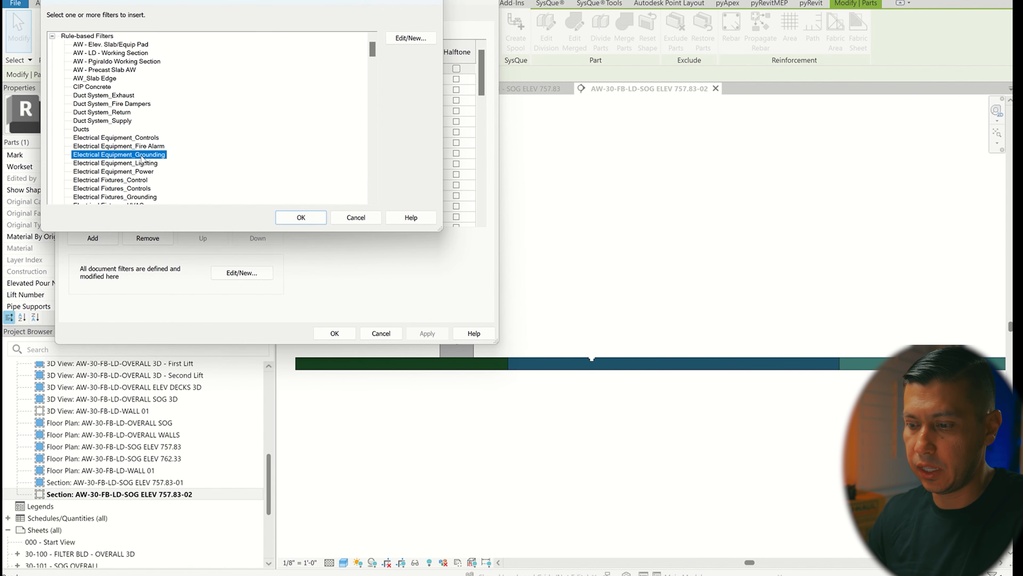
{"action": "scroll", "coordinate": [141, 157], "scroll_direction": "down", "scroll_amount": 8}
{"action": "left_click", "coordinate": [113, 156]}
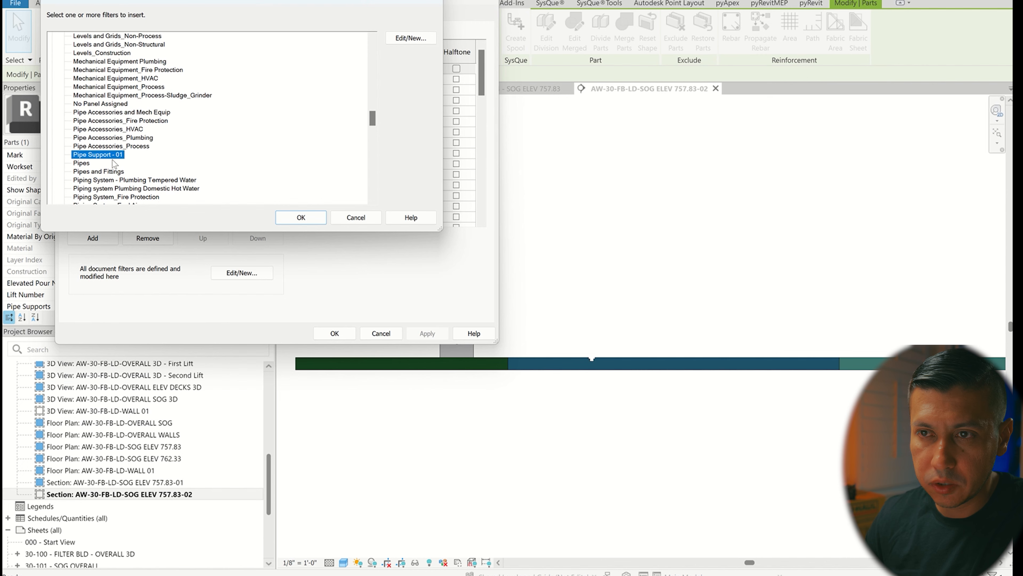
{"action": "left_click", "coordinate": [301, 217]}
- Turn off the visibility of the Pipe Support - 01 filter in the section and apply the overrides
{"action": "left_click", "coordinate": [210, 82]}
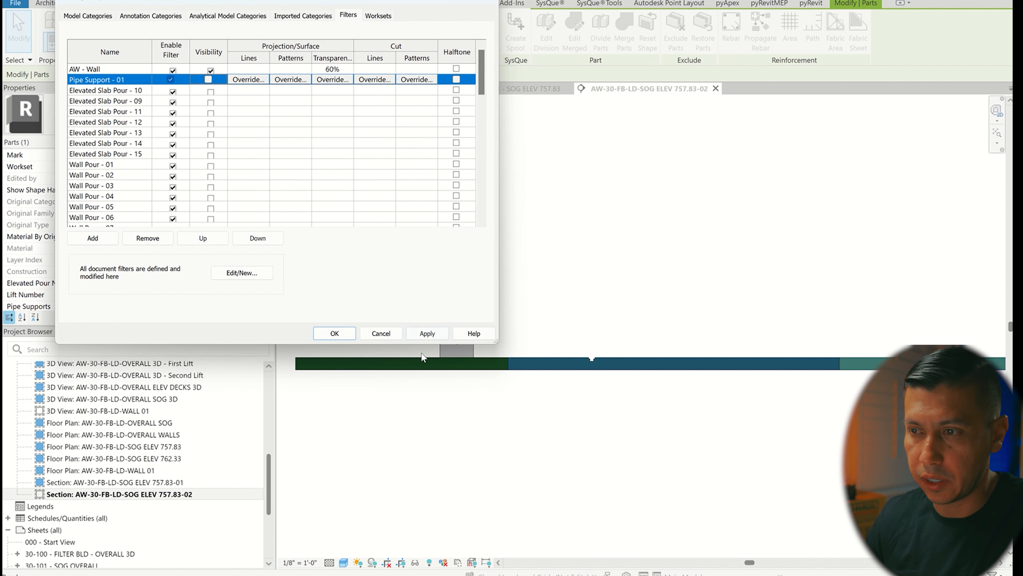
{"action": "left_click", "coordinate": [426, 333]}
{"action": "left_click", "coordinate": [335, 333]}
{"action": "left_click", "coordinate": [356, 309]}
{"action": "scroll", "coordinate": [427, 334], "scroll_direction": "down", "scroll_amount": 3}
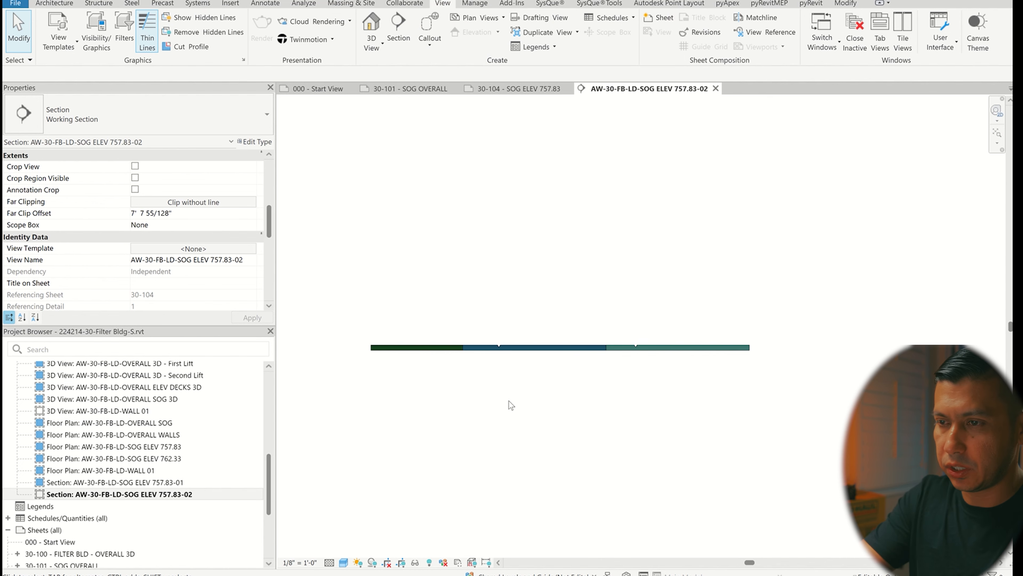
- Dimension the slab thickness beside the free end of the dark green pour in the section
{"action": "key", "text": "d"}
{"action": "key", "text": "i"}
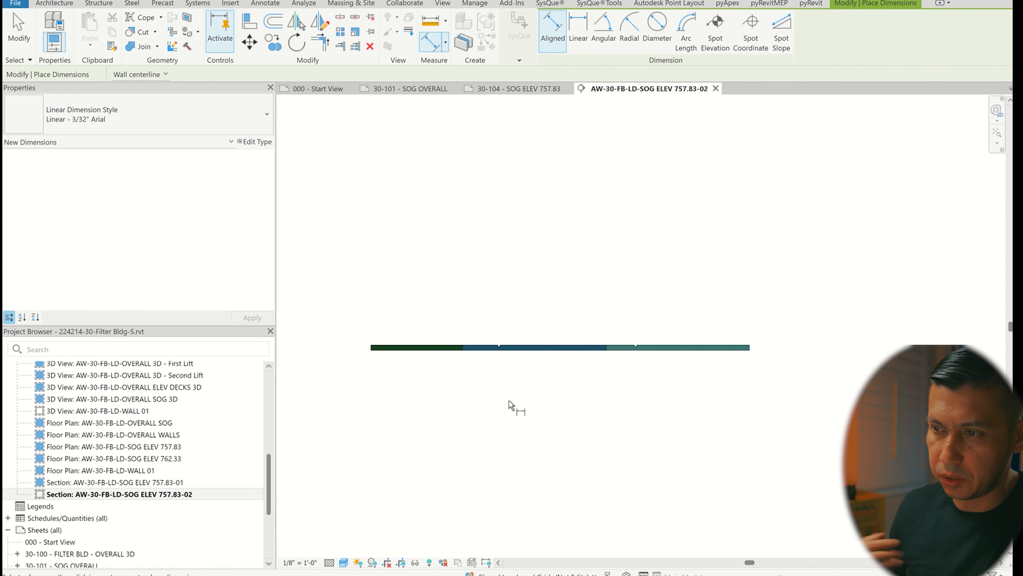
{"action": "left_click", "coordinate": [371, 349]}
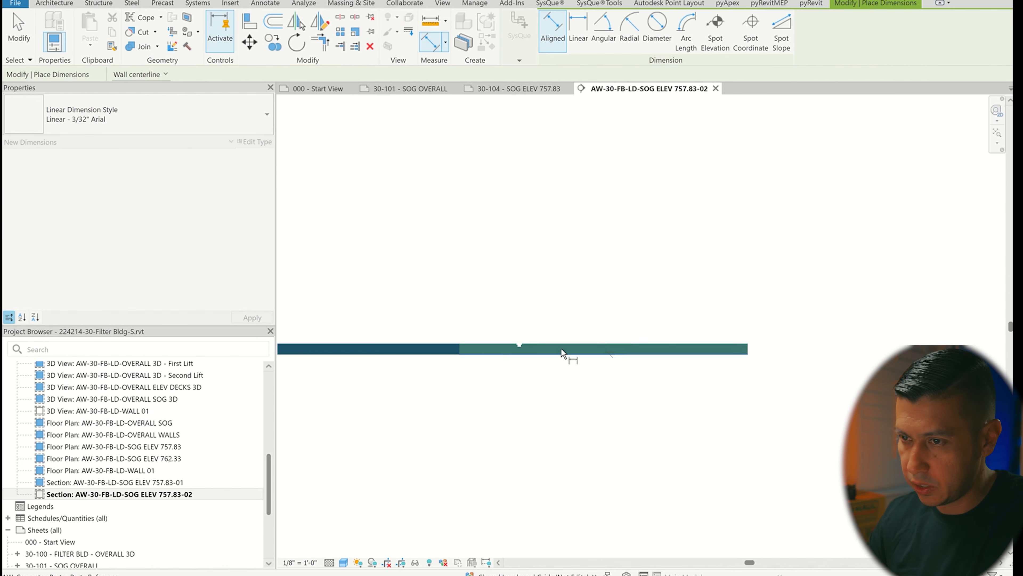
{"action": "scroll", "coordinate": [377, 366], "scroll_direction": "up", "scroll_amount": 3}
{"action": "left_click", "coordinate": [376, 394]}
{"action": "left_click", "coordinate": [348, 334]}
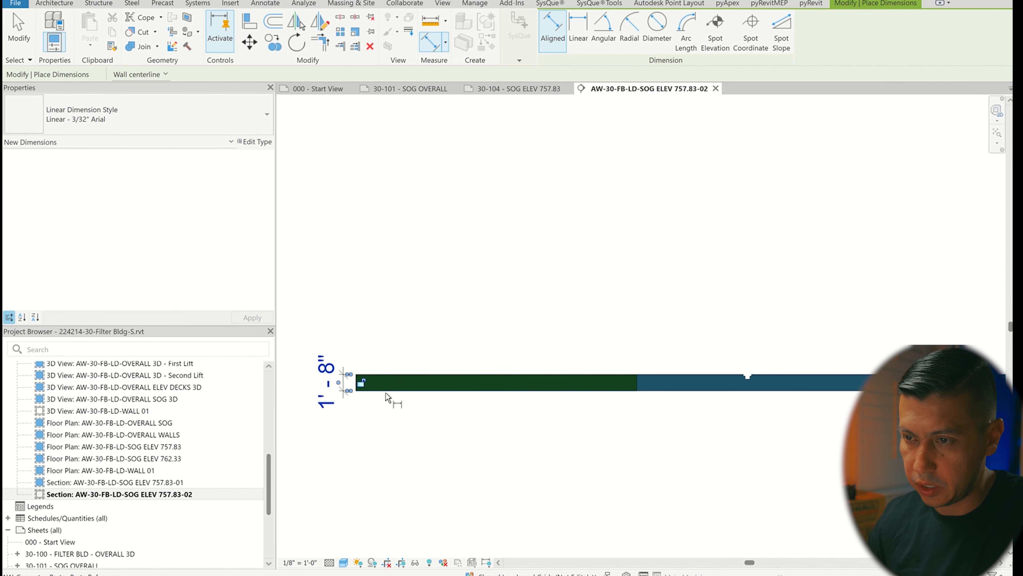
- Dimension the three pour lengths in a chain above the slab section, with an overall slab length dimension above it
{"action": "scroll", "coordinate": [354, 377], "scroll_direction": "up", "scroll_amount": 2}
{"action": "scroll", "coordinate": [355, 378], "scroll_direction": "up", "scroll_amount": 2}
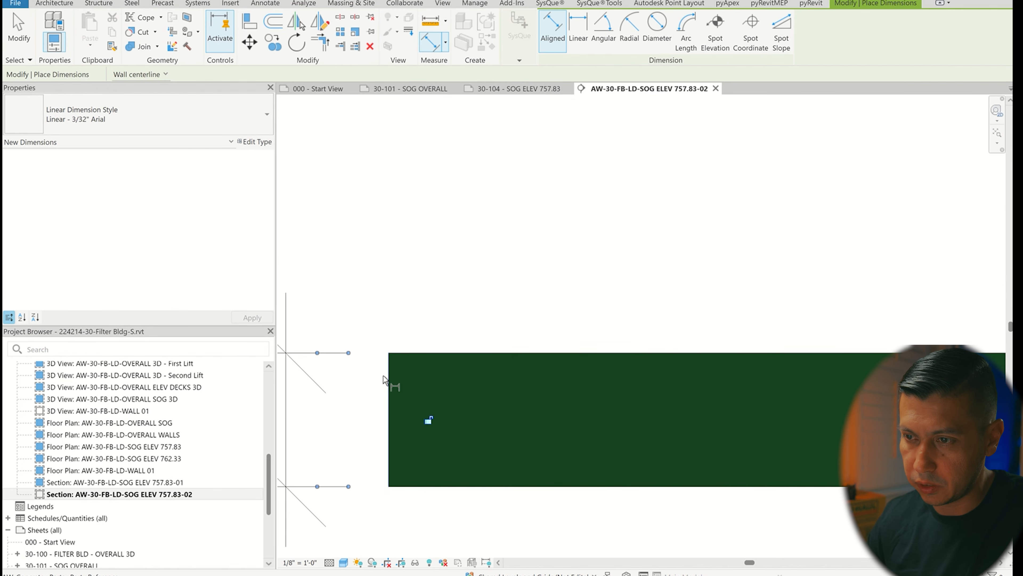
{"action": "left_click", "coordinate": [389, 374]}
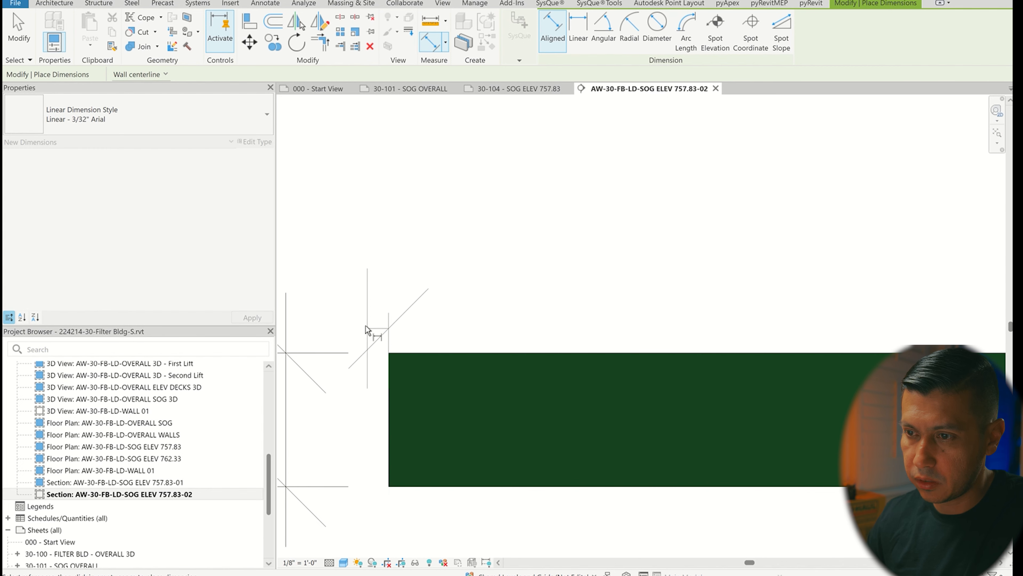
{"action": "scroll", "coordinate": [355, 335], "scroll_direction": "down", "scroll_amount": 6}
{"action": "scroll", "coordinate": [355, 342], "scroll_direction": "down", "scroll_amount": 2}
{"action": "scroll", "coordinate": [500, 348], "scroll_direction": "up", "scroll_amount": 3}
{"action": "scroll", "coordinate": [467, 333], "scroll_direction": "down", "scroll_amount": 4}
{"action": "scroll", "coordinate": [954, 324], "scroll_direction": "up", "scroll_amount": 3}
{"action": "scroll", "coordinate": [954, 327], "scroll_direction": "up", "scroll_amount": 2}
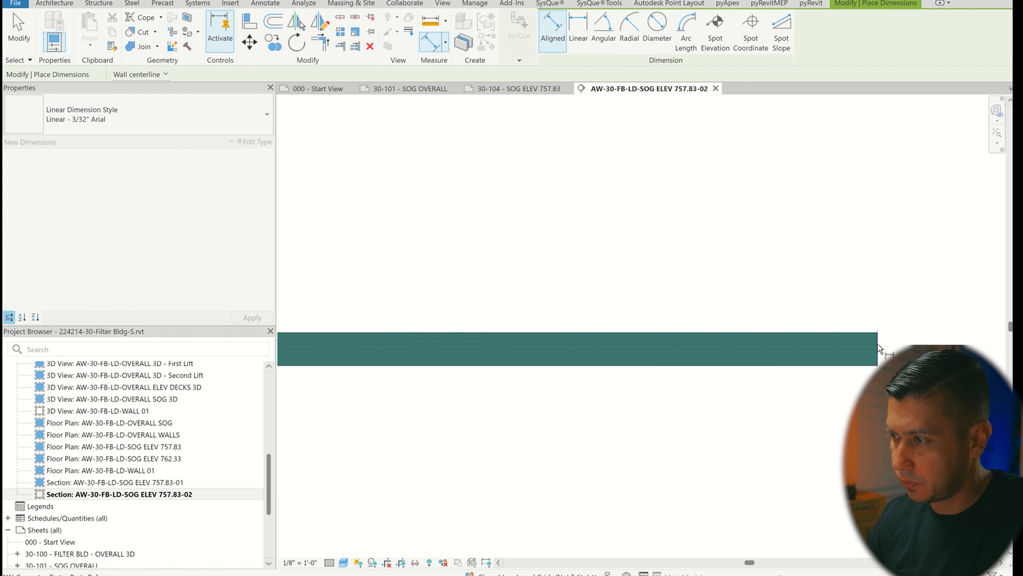
{"action": "left_click", "coordinate": [878, 345]}
{"action": "scroll", "coordinate": [937, 375], "scroll_direction": "down", "scroll_amount": 2}
{"action": "left_click", "coordinate": [727, 321]}
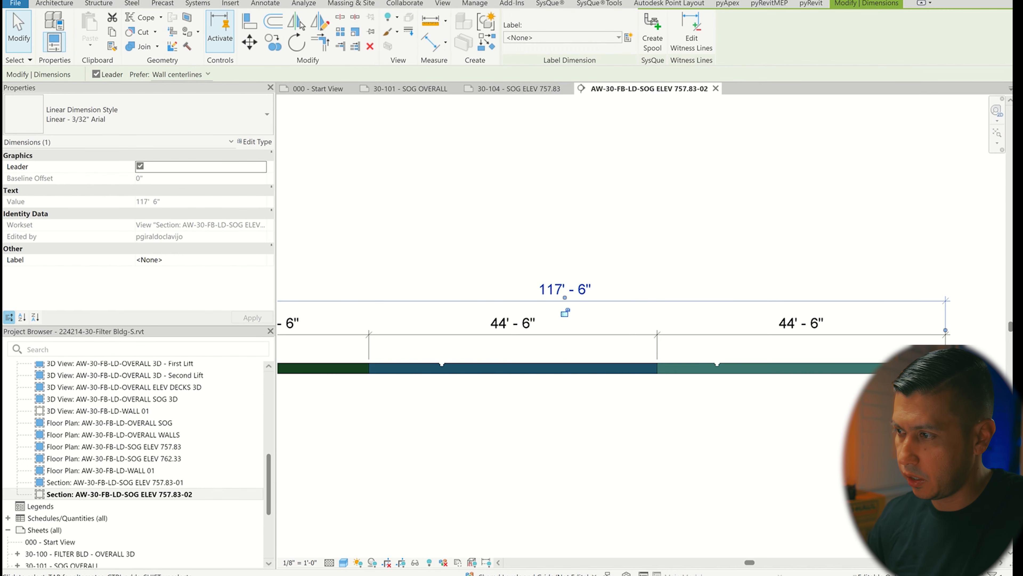
- Place a spot elevation with a leader and shoulder on the slab's top corner at the free end of the teal pour
{"action": "middle_click_drag", "start_coordinate": [954, 411], "coordinate": [814, 404]}
{"action": "scroll", "coordinate": [814, 404], "scroll_direction": "up", "scroll_amount": 1}
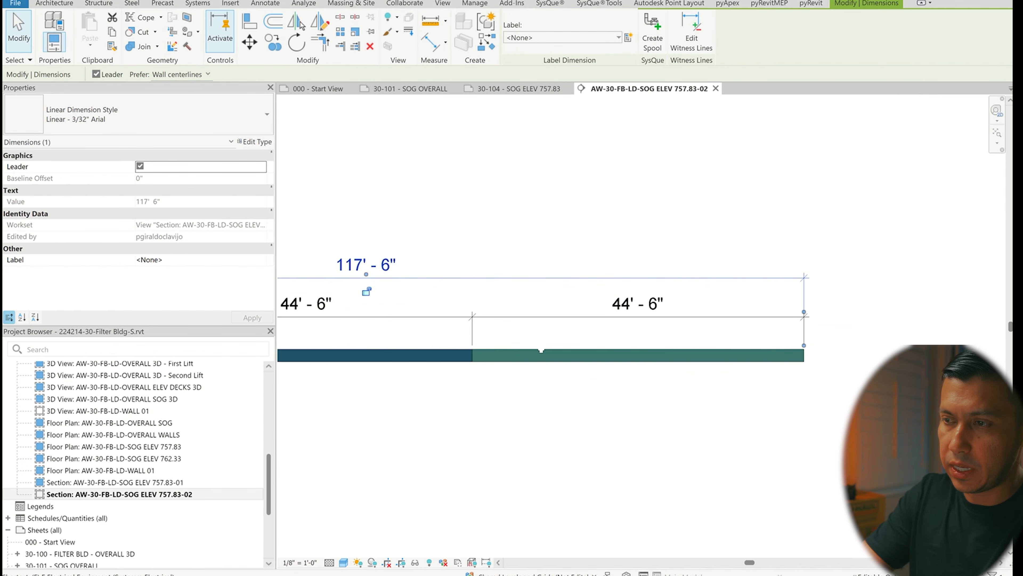
{"action": "key", "text": "e"}
{"action": "key", "text": "l"}
{"action": "scroll", "coordinate": [850, 347], "scroll_direction": "up", "scroll_amount": 1}
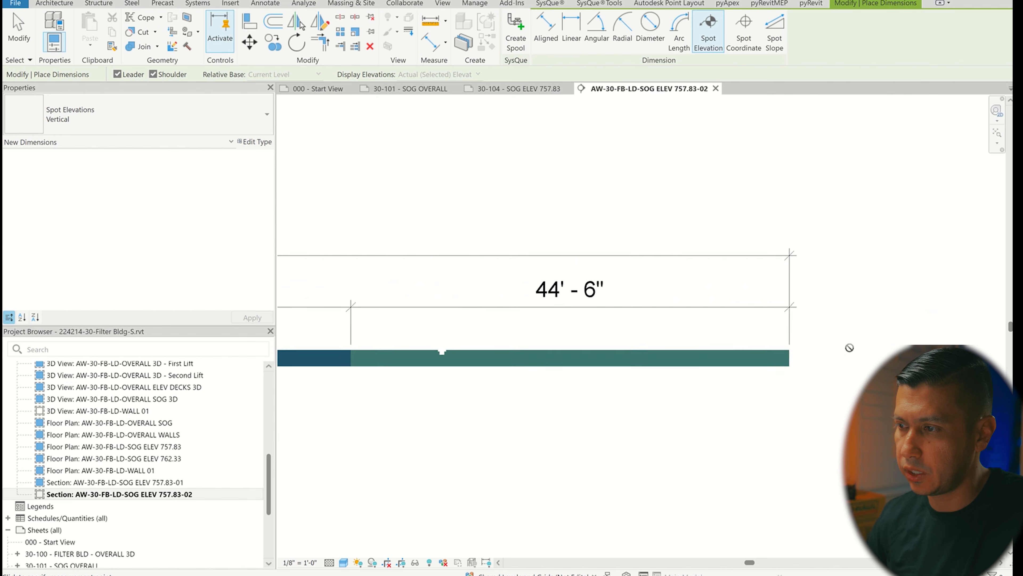
{"action": "scroll", "coordinate": [850, 348], "scroll_direction": "up", "scroll_amount": 2}
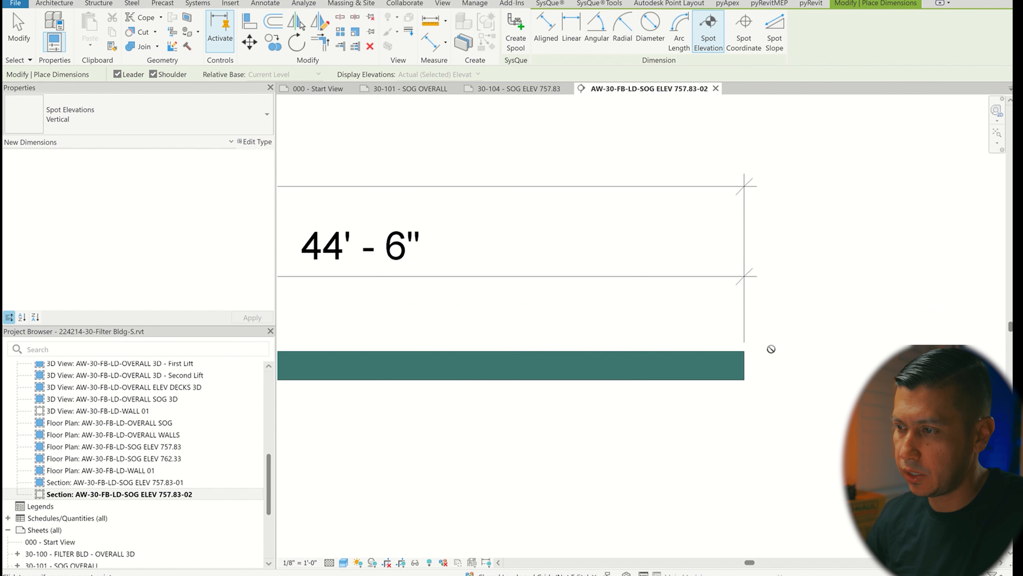
{"action": "left_click", "coordinate": [743, 350]}
{"action": "left_click", "coordinate": [763, 332]}
{"action": "left_click", "coordinate": [838, 333]}
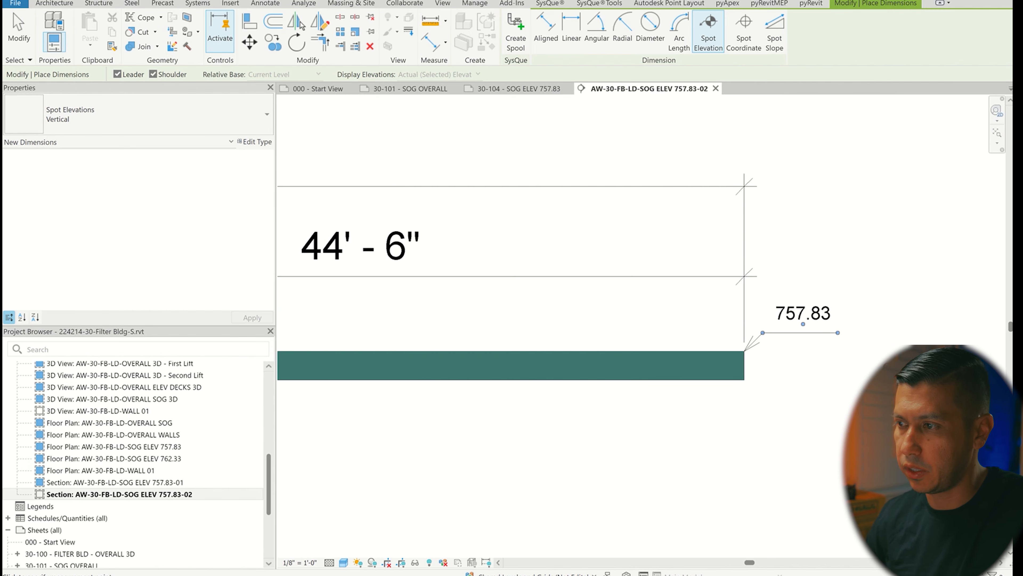
{"action": "scroll", "coordinate": [850, 347], "scroll_direction": "down", "scroll_amount": 3}
{"action": "scroll", "coordinate": [850, 347], "scroll_direction": "up", "scroll_amount": 1}
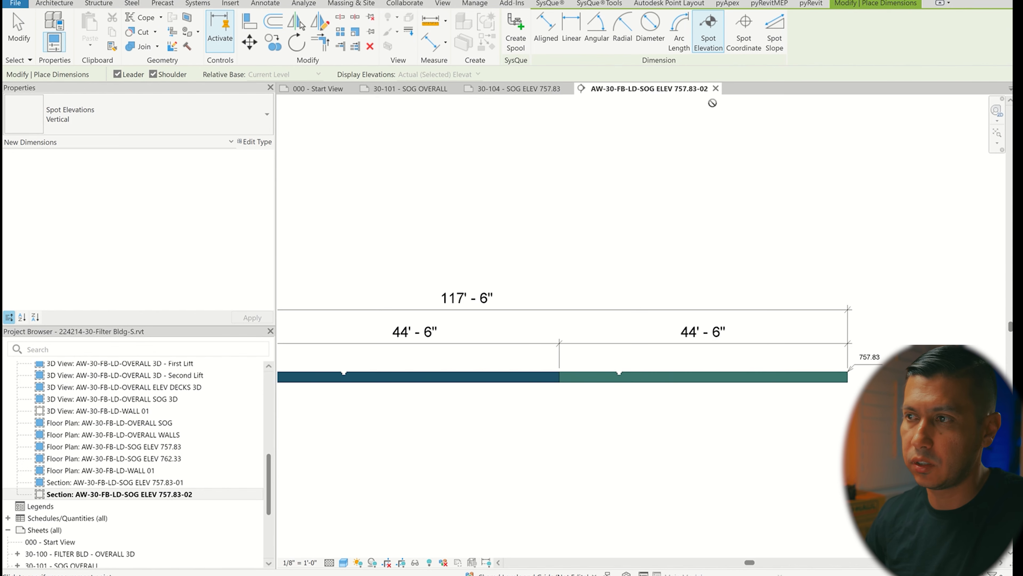
- Close section 757.83-02, end the spot elevation command and deactivate the floor plan view on sheet 30-104
{"action": "left_click", "coordinate": [716, 89]}
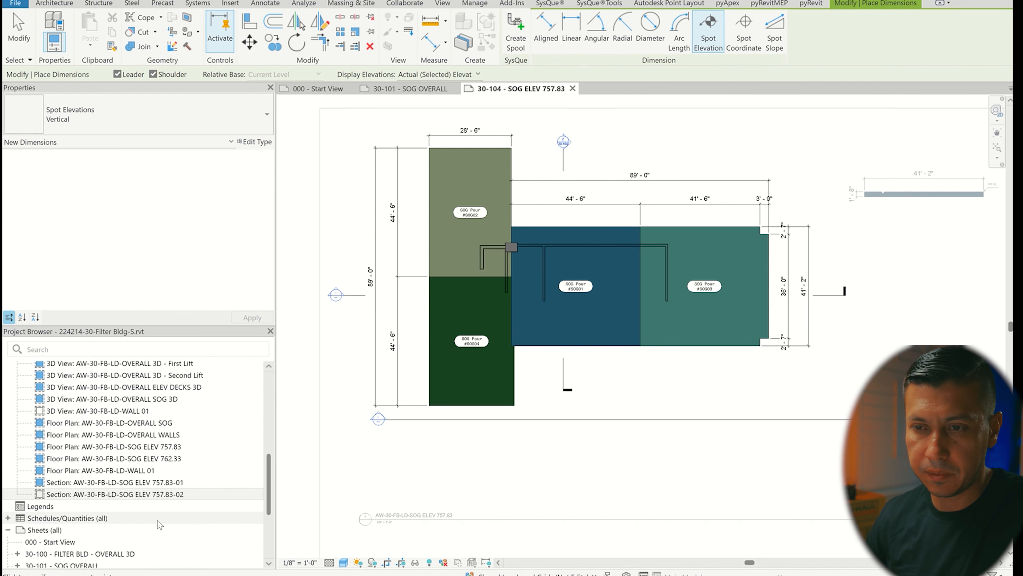
{"action": "scroll", "coordinate": [407, 288], "scroll_direction": "down", "scroll_amount": 2}
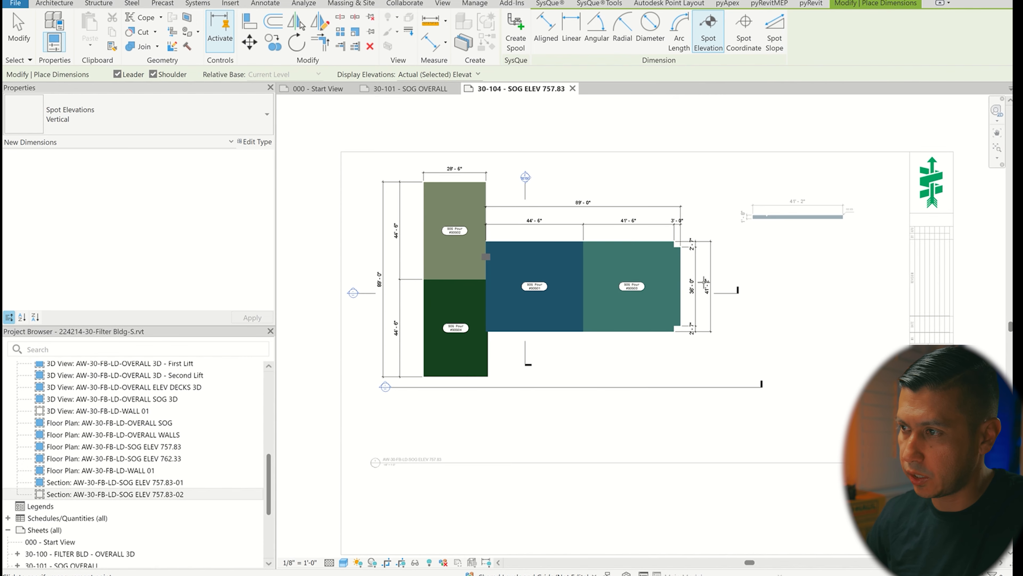
{"action": "key", "text": "Escape"}
{"action": "key", "text": "Escape"}
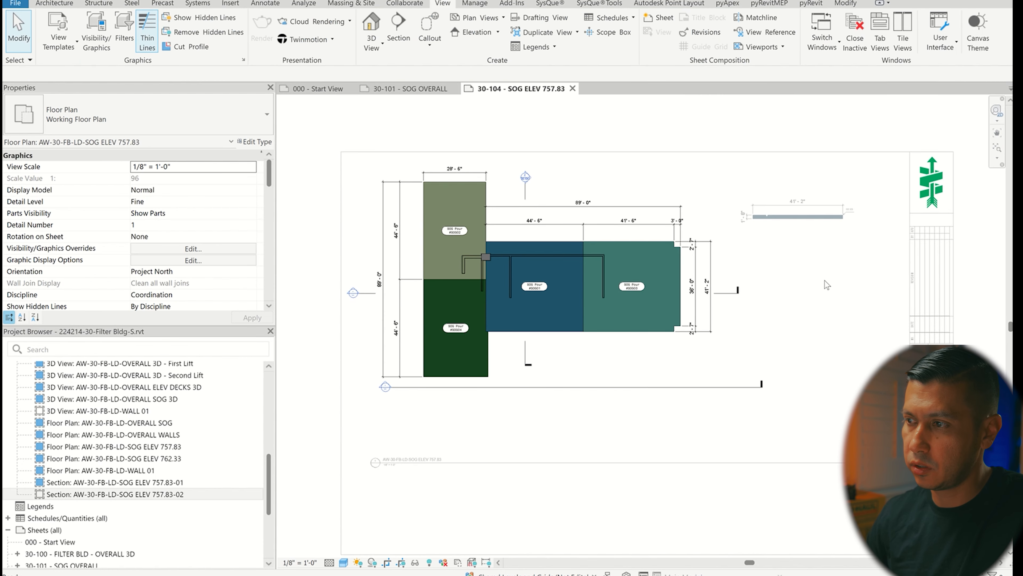
{"action": "right_click", "coordinate": [698, 129]}
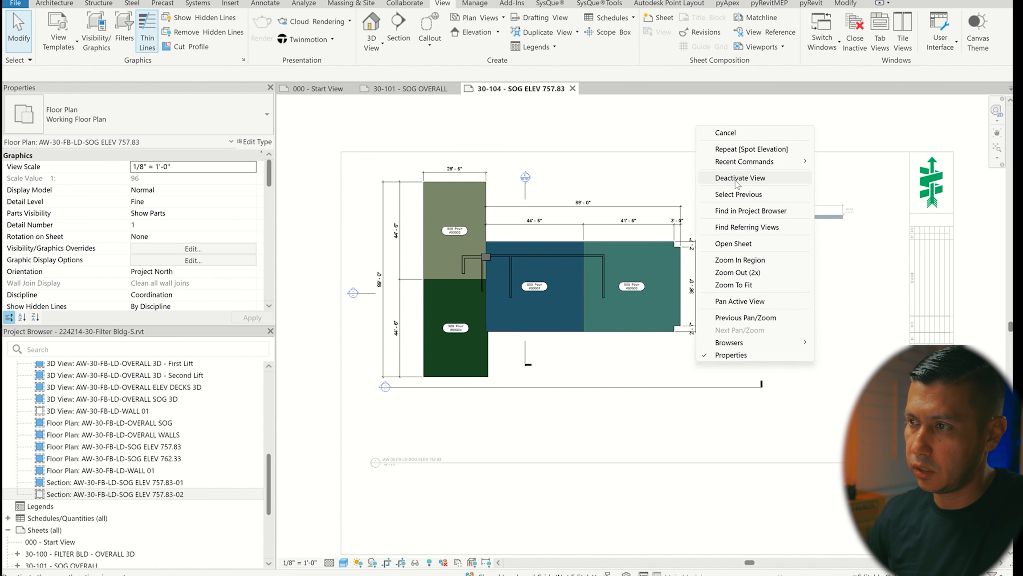
{"action": "left_click", "coordinate": [746, 177]}
- Place section view AW-30-FB-LD-SOG ELEV 757.83-02 on sheet 30-104 below the floor plan title
{"action": "scroll", "coordinate": [616, 188], "scroll_direction": "down", "scroll_amount": 2}
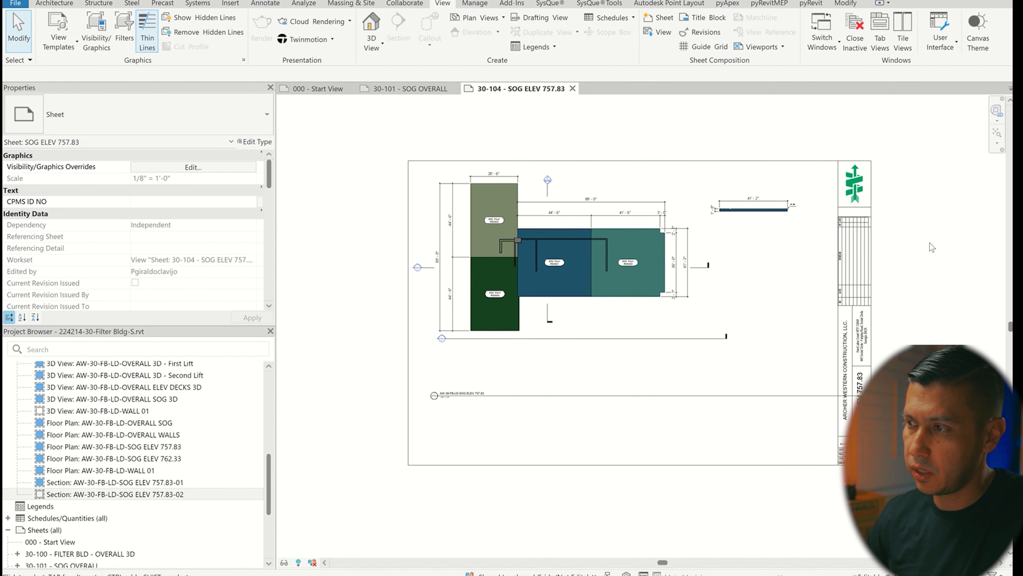
{"action": "left_click", "coordinate": [121, 496]}
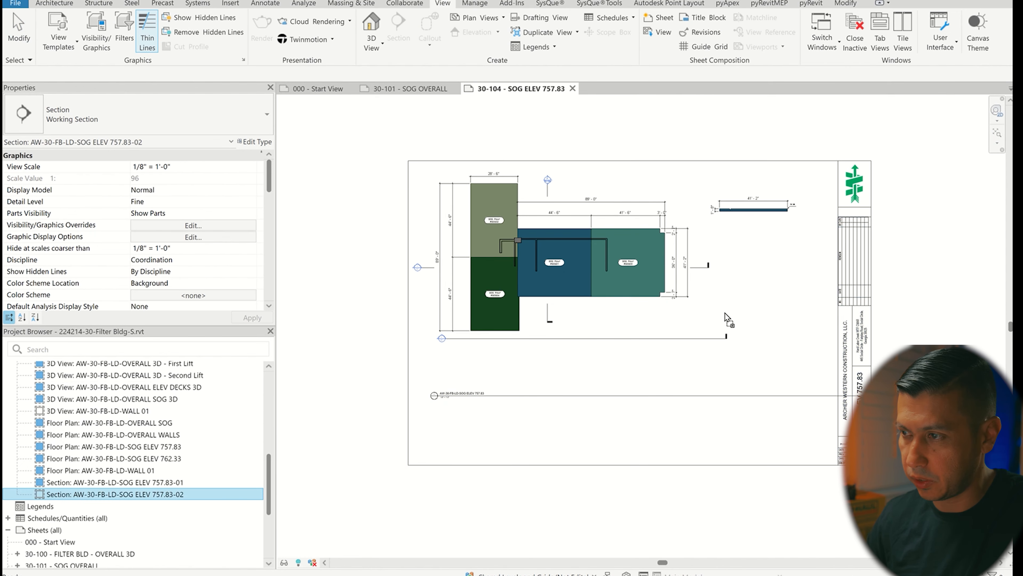
{"action": "left_click_drag", "start_coordinate": [513, 393], "coordinate": [517, 401]}
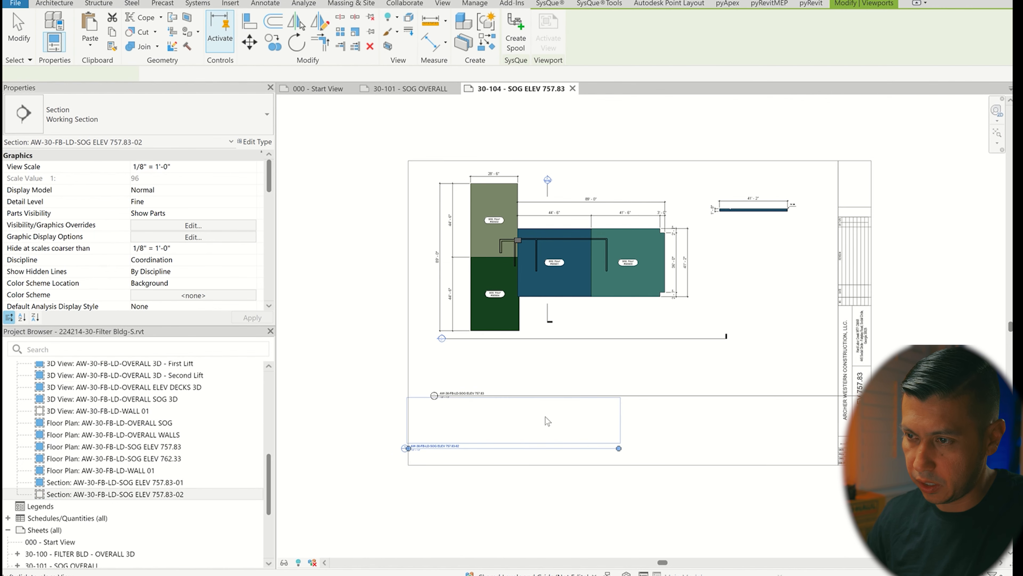
{"action": "left_click", "coordinate": [541, 426]}
{"action": "key", "text": "Escape"}
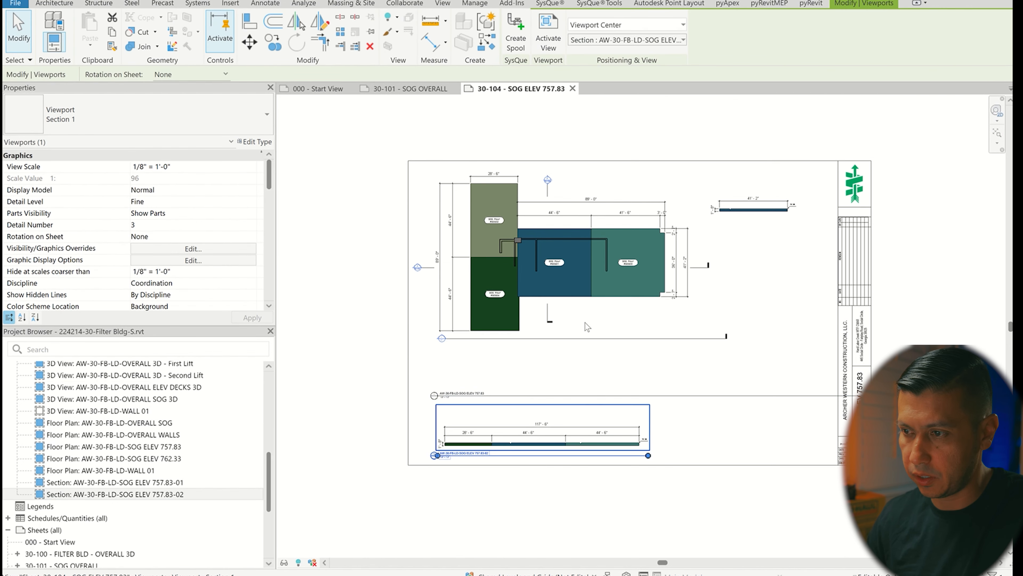
- Move the floor plan's view title up closer to the plan and shorten its title line
{"action": "left_click", "coordinate": [567, 276]}
{"action": "left_click", "coordinate": [518, 397]}
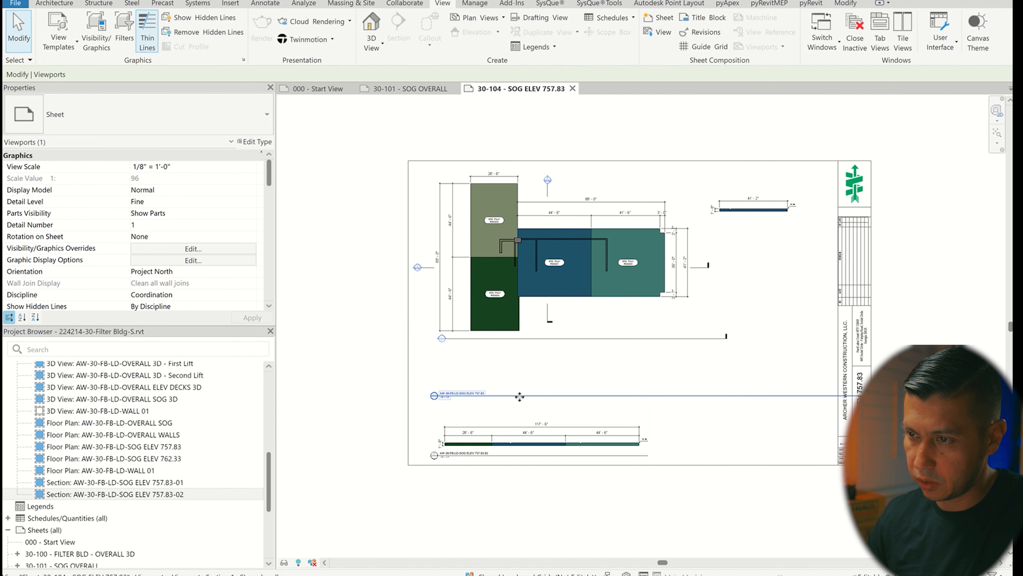
{"action": "left_click_drag", "start_coordinate": [522, 398], "coordinate": [523, 358]}
{"action": "left_click", "coordinate": [812, 355]}
{"action": "left_click_drag", "start_coordinate": [874, 355], "coordinate": [528, 355]}
- Move the section 757.83-02 viewport up towards the floor plan title and slightly to the left
{"action": "scroll", "coordinate": [511, 468], "scroll_direction": "up", "scroll_amount": 3}
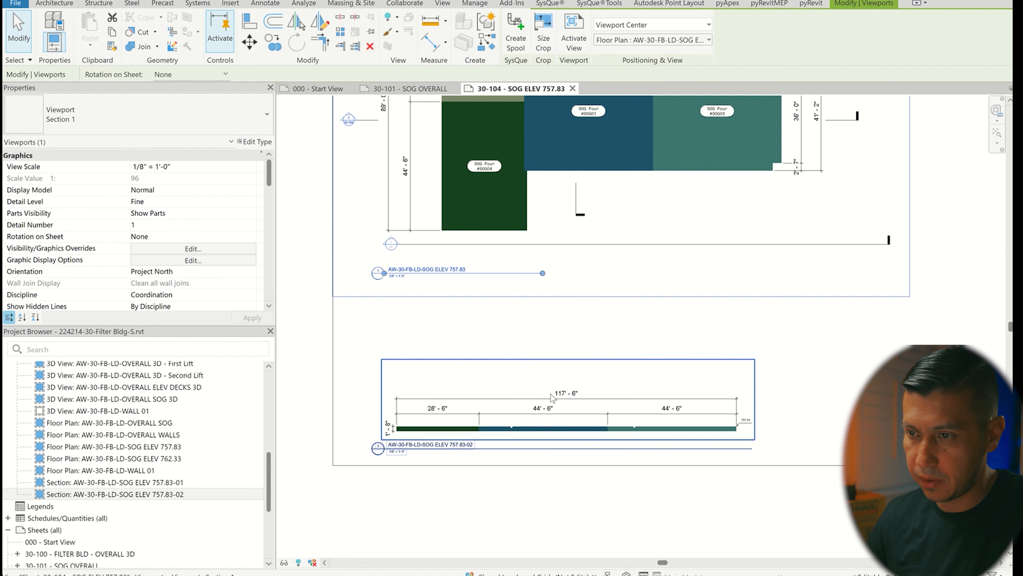
{"action": "left_click", "coordinate": [468, 376]}
{"action": "left_click_drag", "start_coordinate": [465, 377], "coordinate": [446, 333]}
{"action": "left_click", "coordinate": [495, 519]}
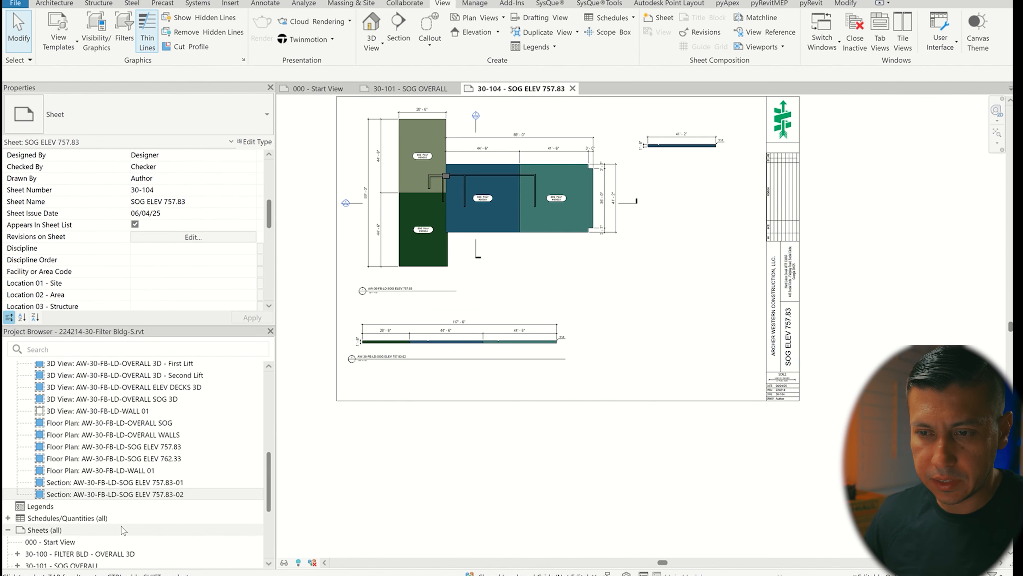
- Open the 3D view AW-30-FB-LD-OVERALL SOG 3D
{"action": "scroll", "coordinate": [566, 494], "scroll_direction": "down", "scroll_amount": 1}
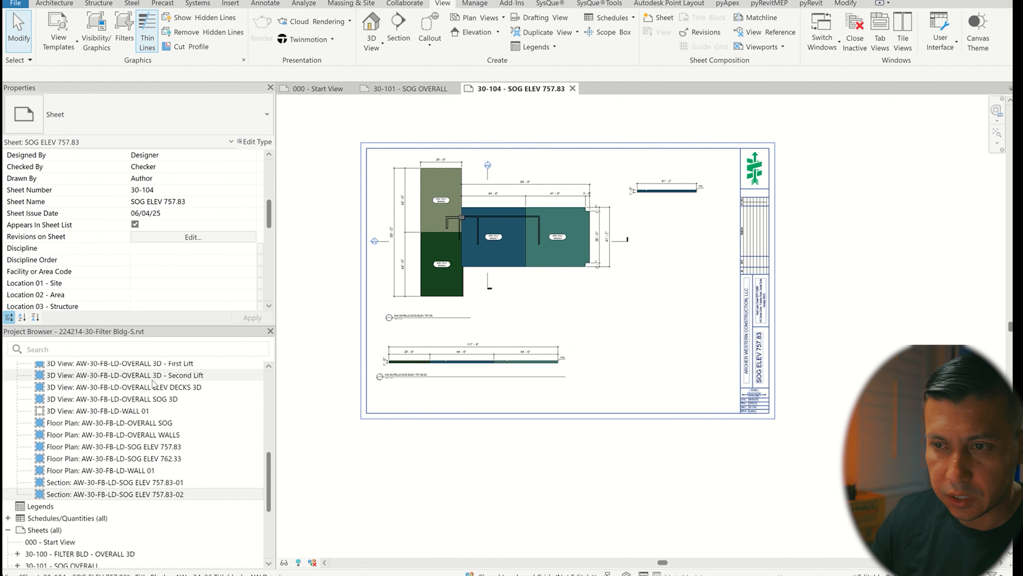
{"action": "scroll", "coordinate": [174, 423], "scroll_direction": "up", "scroll_amount": 4}
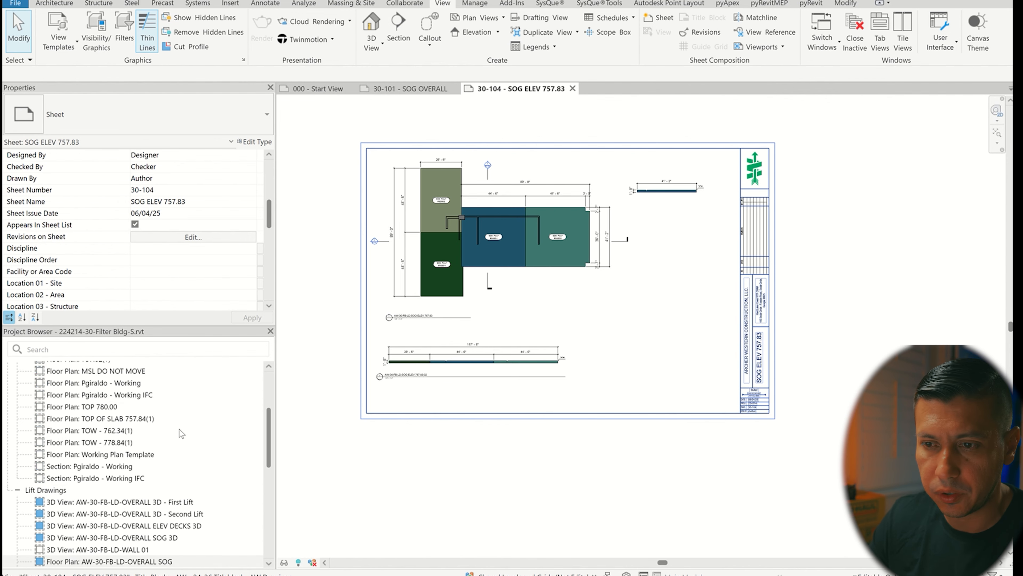
{"action": "scroll", "coordinate": [172, 471], "scroll_direction": "down", "scroll_amount": 4}
{"action": "left_click", "coordinate": [133, 387]}
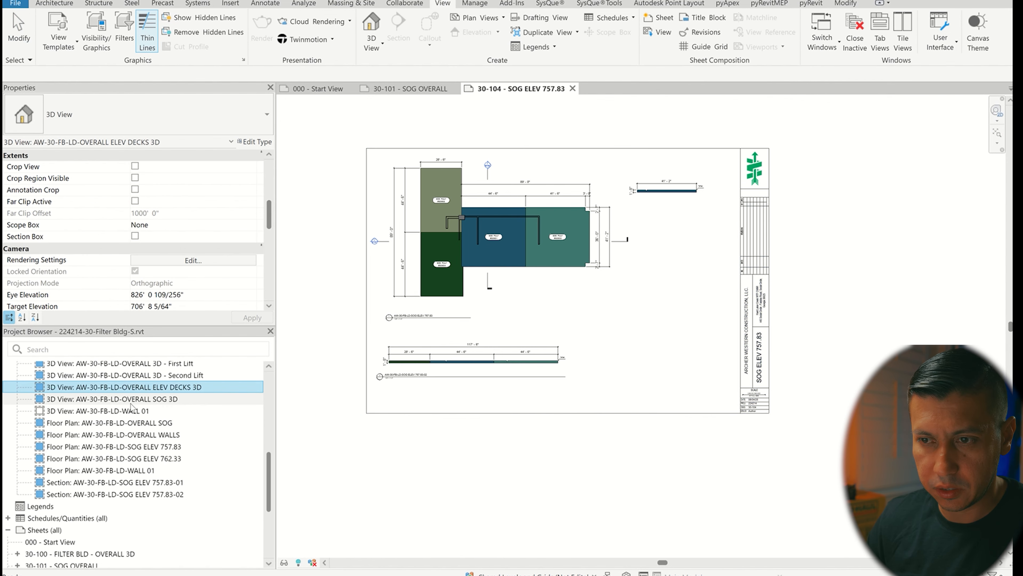
{"action": "double_click", "coordinate": [130, 401]}
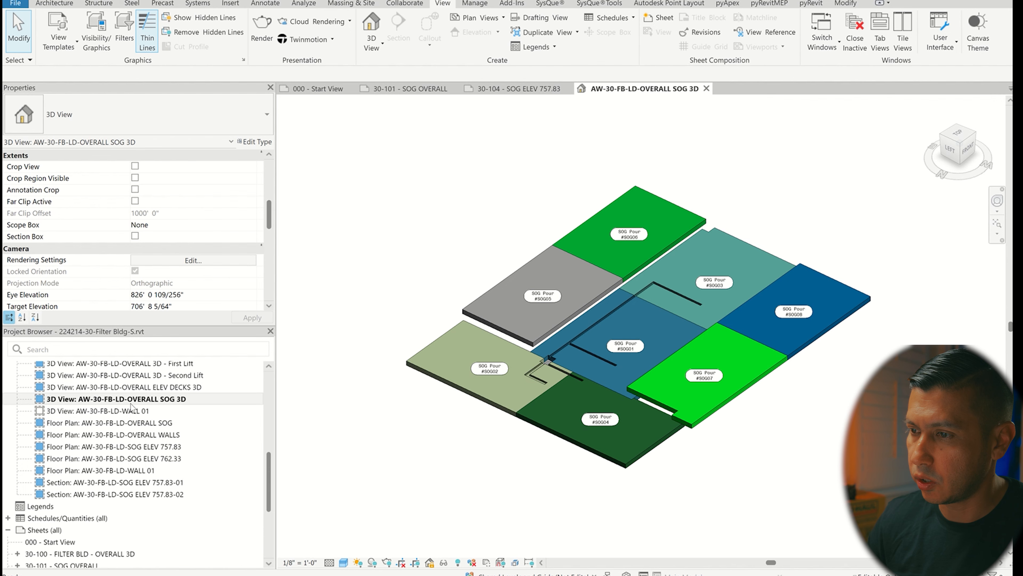
- Duplicate the 3D view AW-30-FB-LD-OVERALL SOG 3D with detailing
{"action": "right_click", "coordinate": [131, 402]}
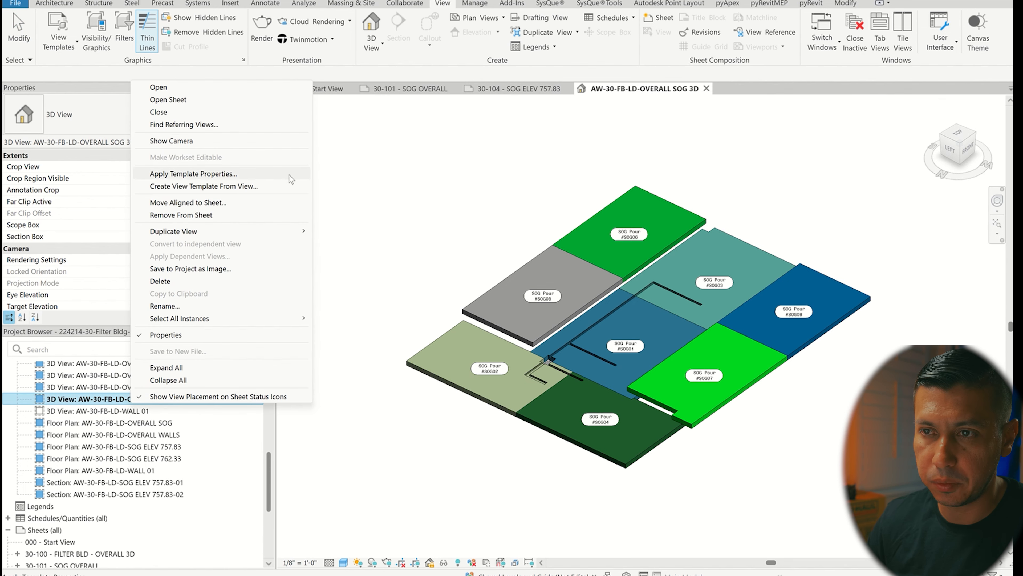
{"action": "mouse_move", "coordinate": [282, 231]}
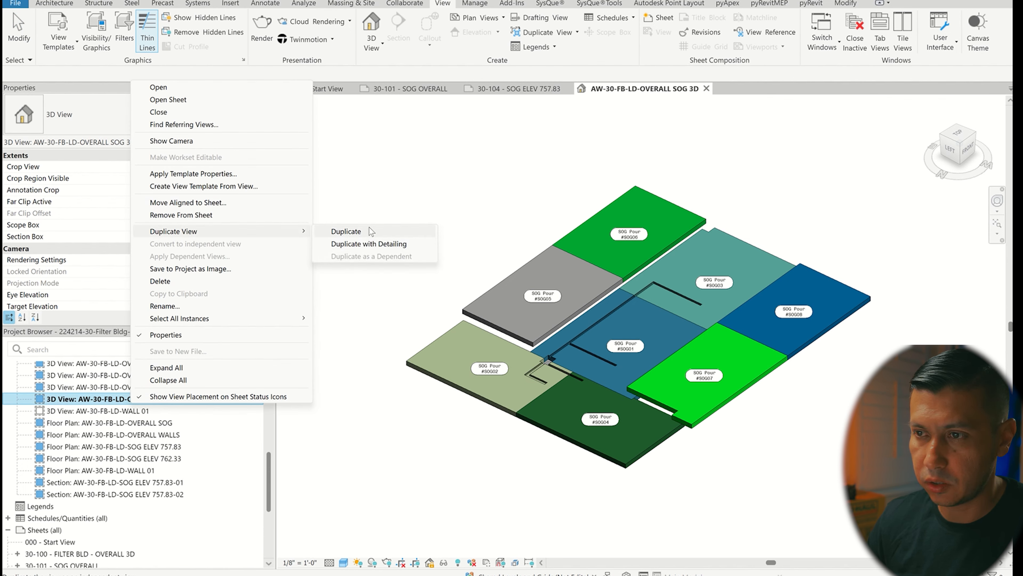
{"action": "left_click", "coordinate": [359, 245]}
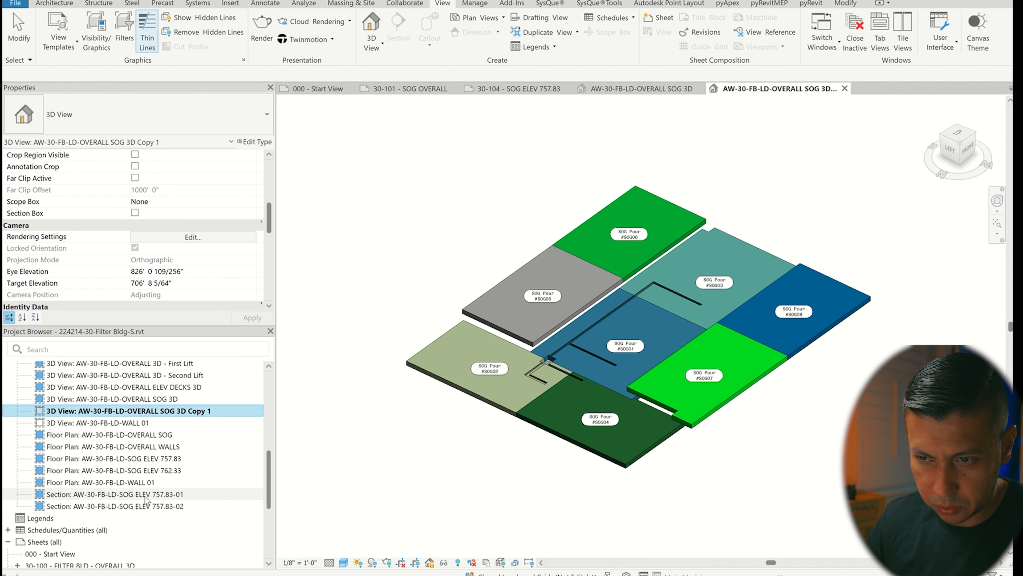
- Rename the duplicated 3D view AW-30-FB-LD-SOG ELEV 757.83, reusing the name of the matching floor plan
{"action": "left_click", "coordinate": [182, 495]}
{"action": "left_click", "coordinate": [203, 458]}
{"action": "key", "text": "ctrl+c"}
{"action": "key", "text": "F2"}
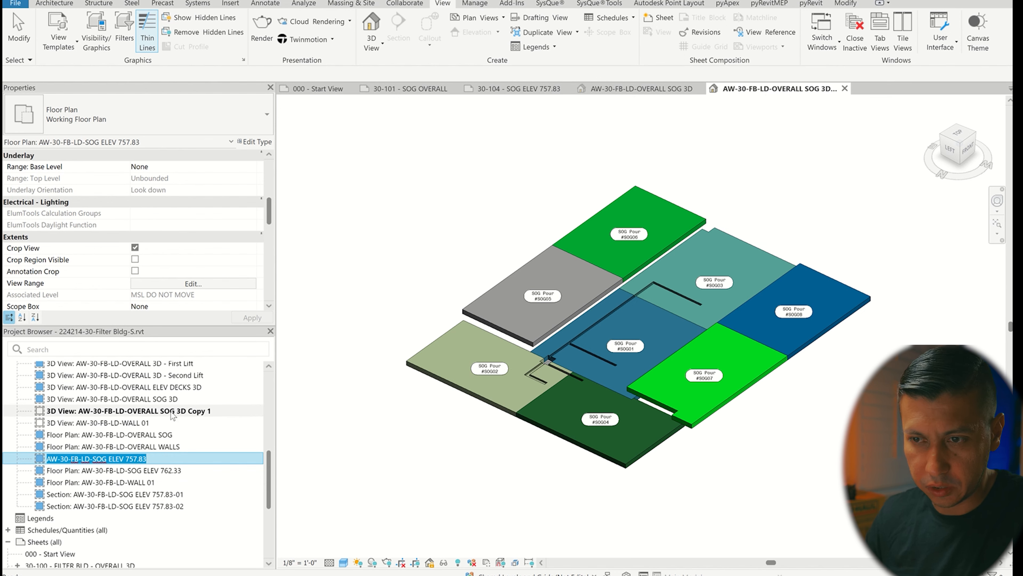
{"action": "left_click", "coordinate": [181, 417]}
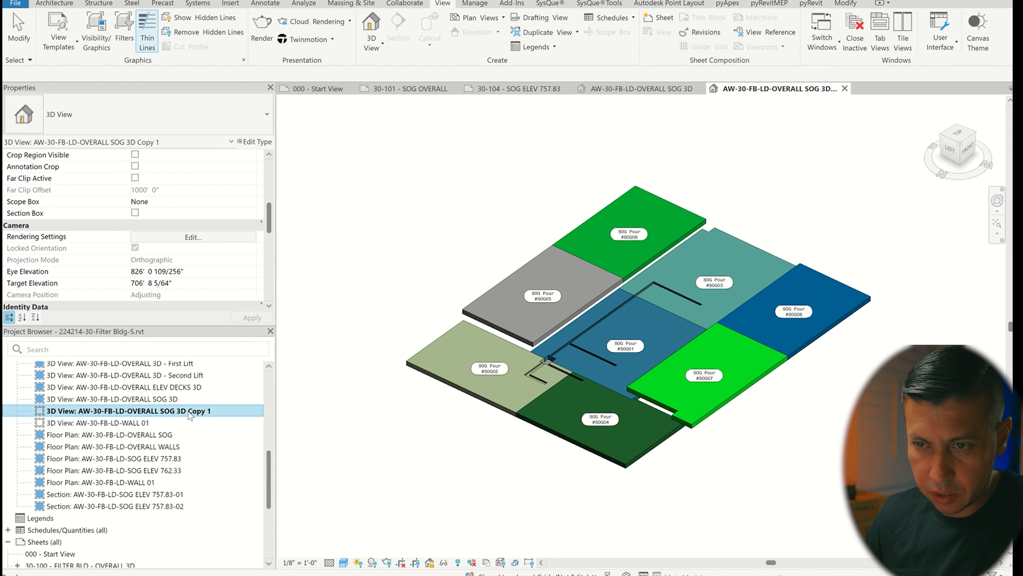
{"action": "key", "text": "F2"}
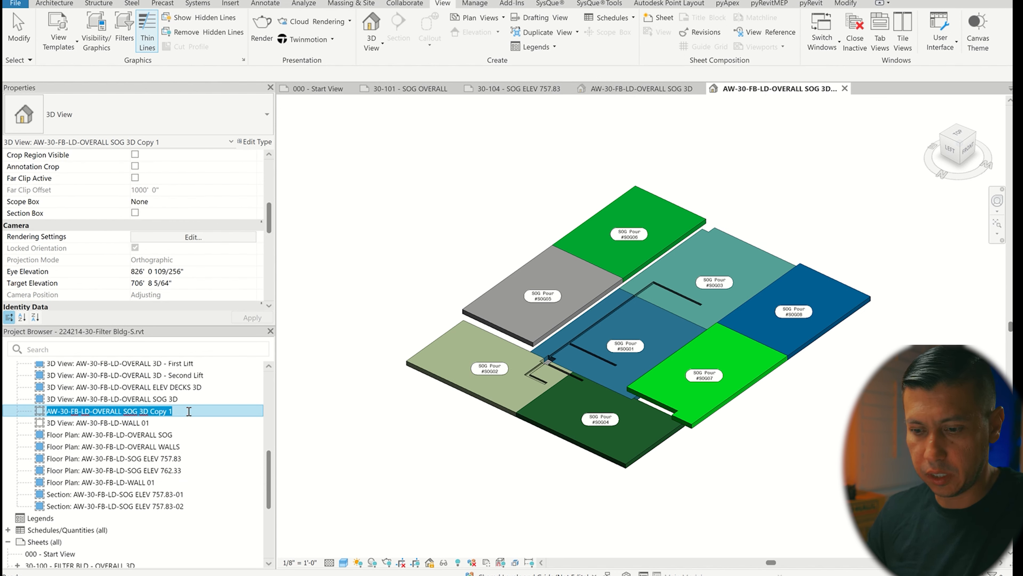
{"action": "key", "text": "ctrl+v"}
{"action": "key", "text": "Return"}
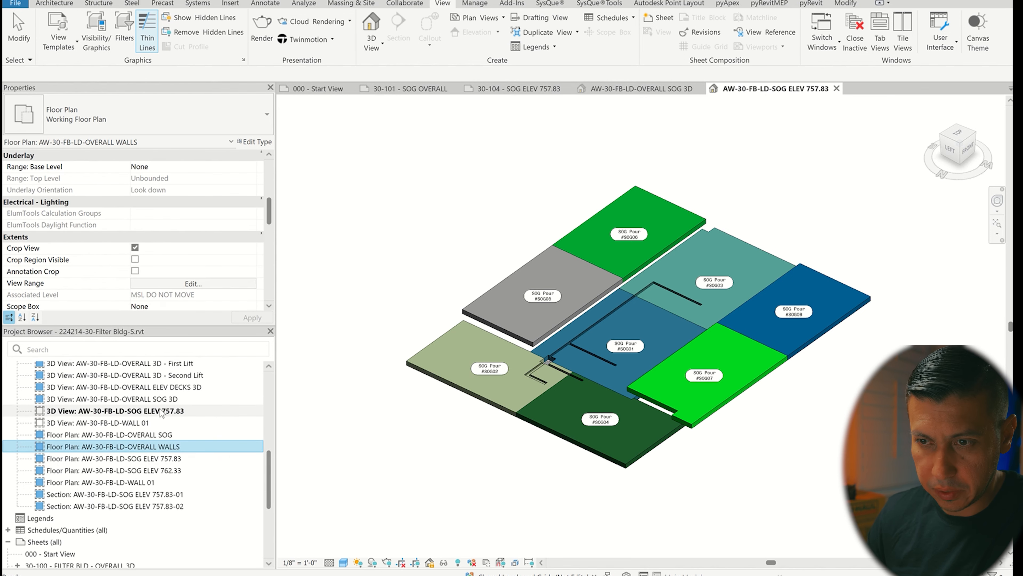
- Turn off the visibility of filters SOG Pour - 05 through SOG Pour - 08 in the 3D view AW-30-FB-LD-SOG ELEV 757.83
{"action": "left_click", "coordinate": [496, 477]}
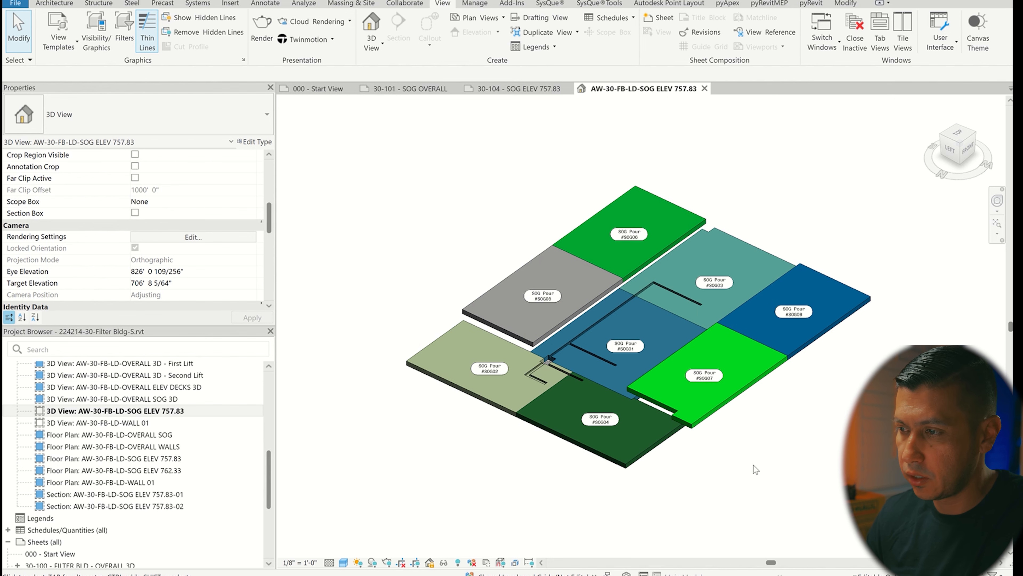
{"action": "key", "text": "v"}
{"action": "key", "text": "v"}
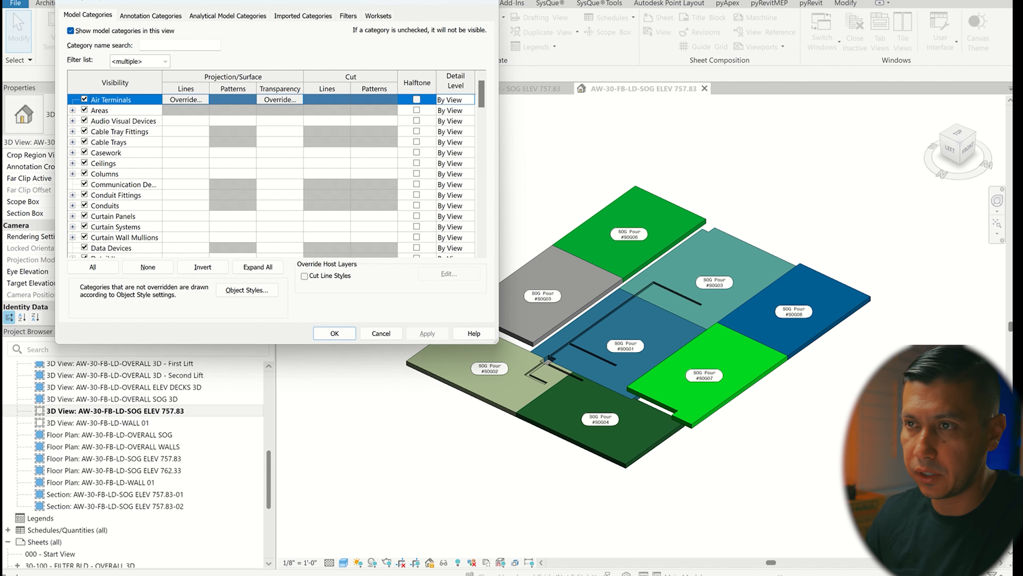
{"action": "left_click", "coordinate": [348, 15]}
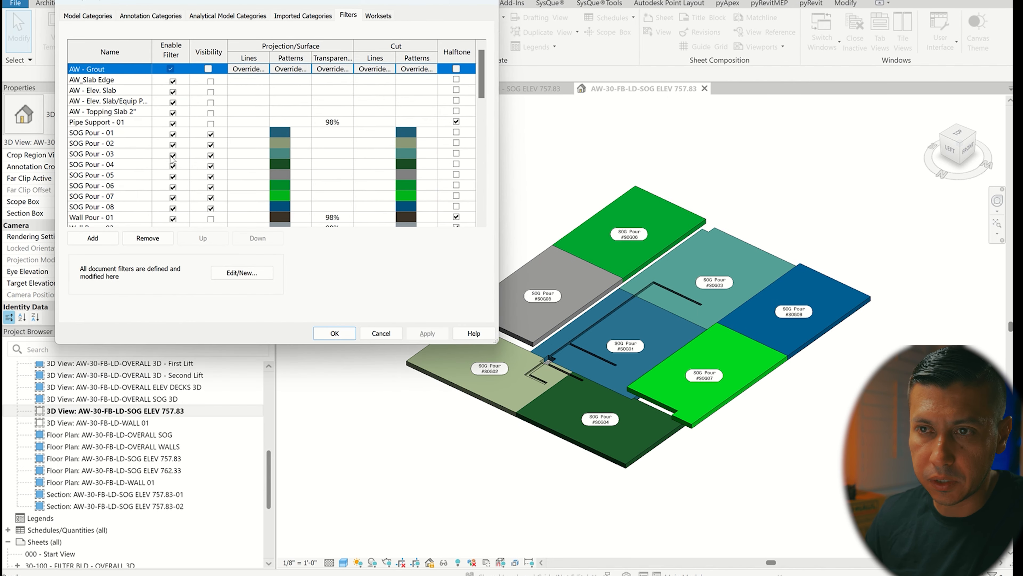
{"action": "left_click", "coordinate": [114, 175]}
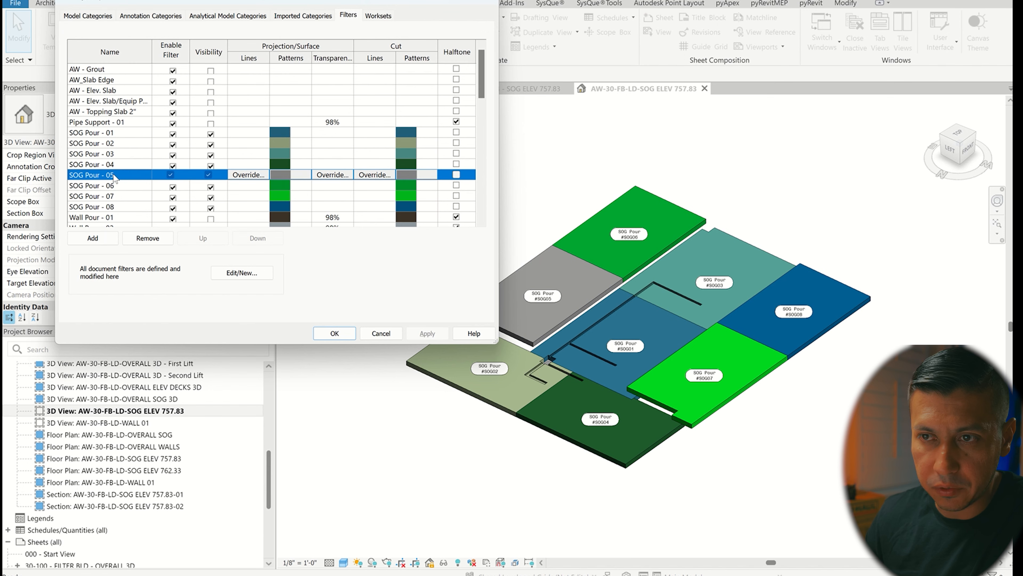
{"action": "left_click", "coordinate": [149, 206], "text": "shift"}
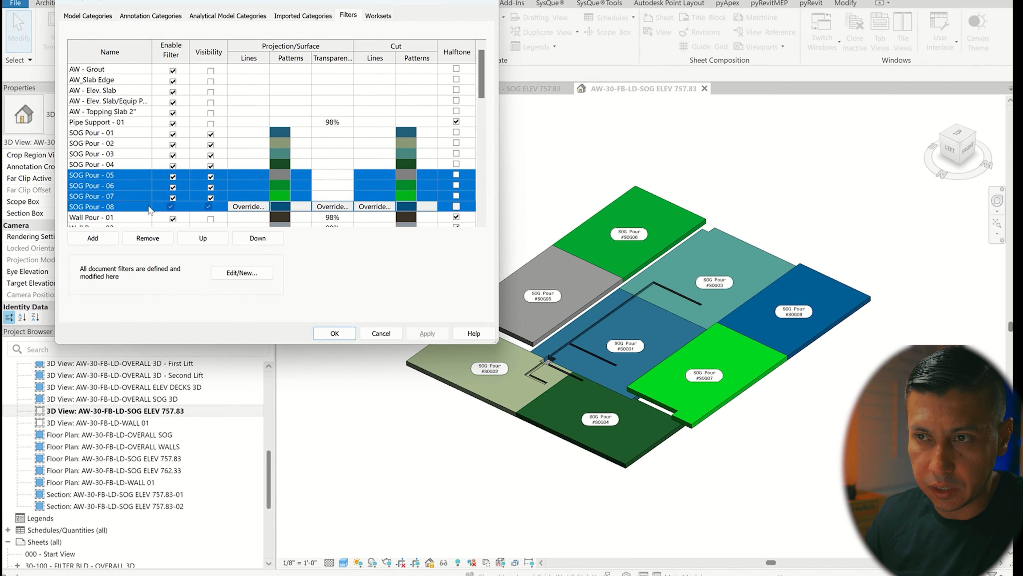
{"action": "left_click", "coordinate": [210, 176]}
{"action": "left_click", "coordinate": [434, 338]}
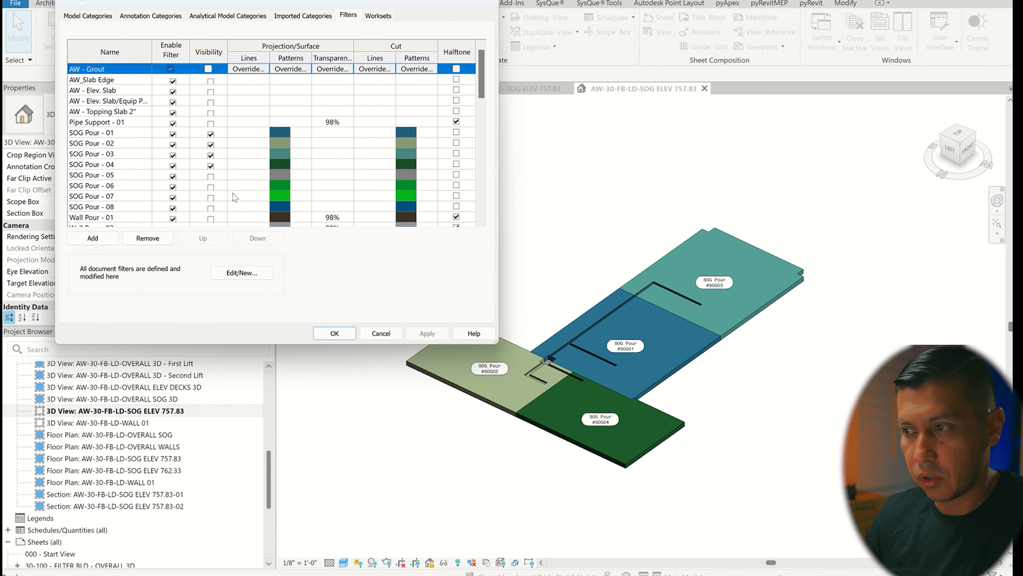
{"action": "left_click", "coordinate": [334, 334]}
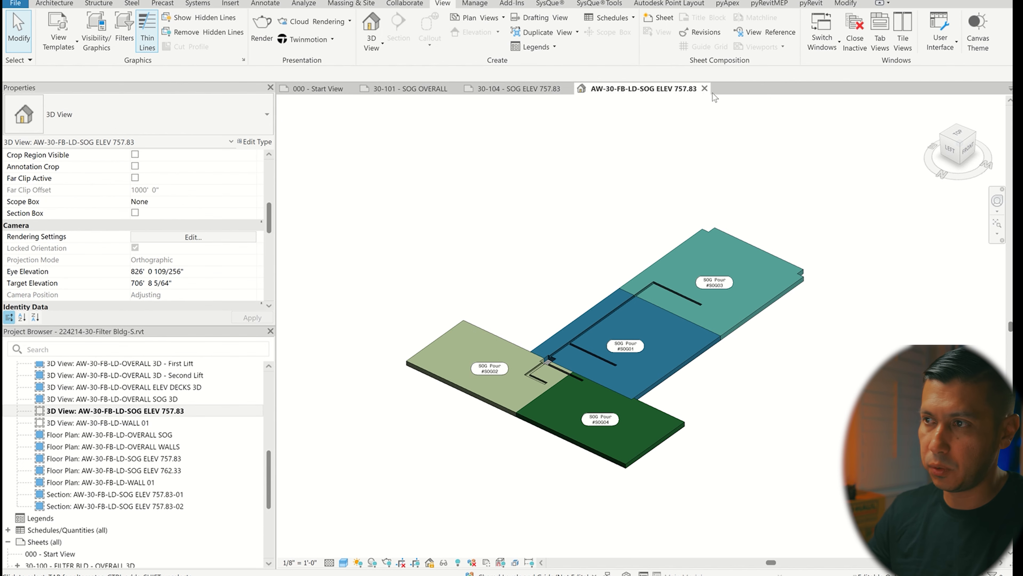
- Close the 3D view and place it on sheet 30-104 in the empty area beside the sections, near the title block
{"action": "left_click", "coordinate": [704, 88]}
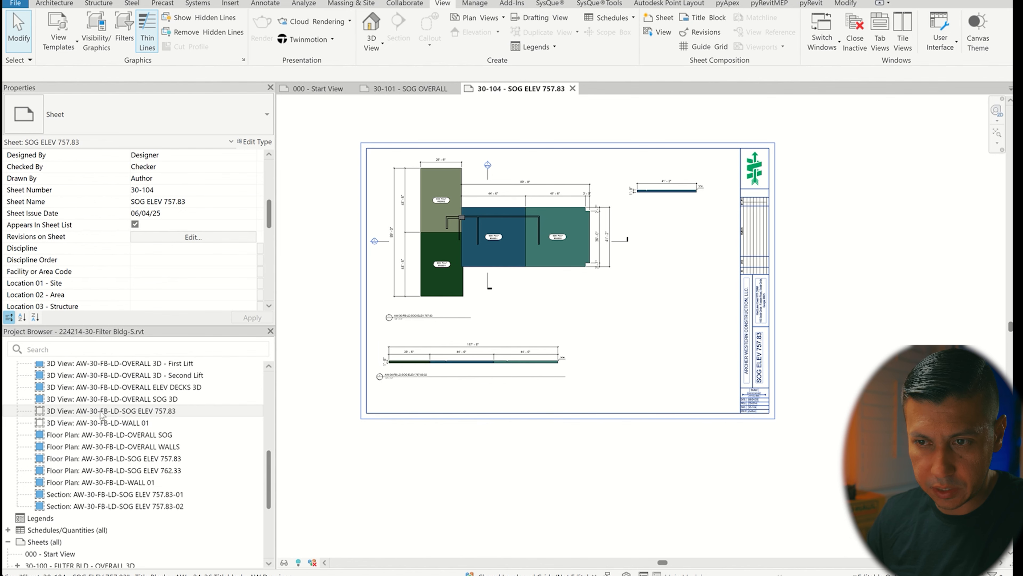
{"action": "left_click_drag", "start_coordinate": [100, 412], "coordinate": [590, 362]}
{"action": "left_click", "coordinate": [655, 343]}
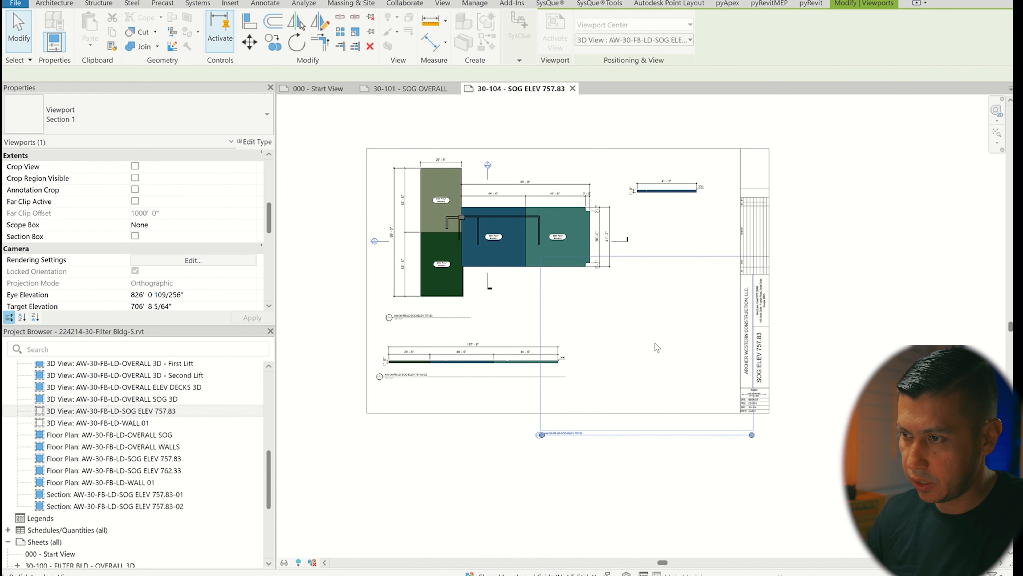
{"action": "key", "text": "Escape"}
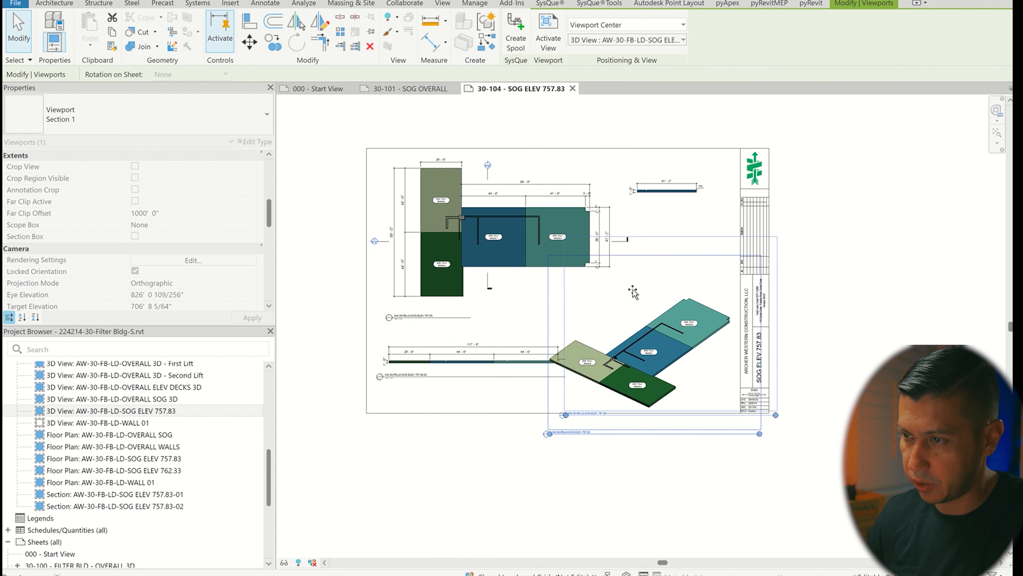
- Activate the 3D viewport and place spot elevations at the far corner of pour SOG02 and where SOG01 meets SOG02
{"action": "scroll", "coordinate": [622, 377], "scroll_direction": "up", "scroll_amount": 2}
{"action": "scroll", "coordinate": [579, 260], "scroll_direction": "up", "scroll_amount": 2}
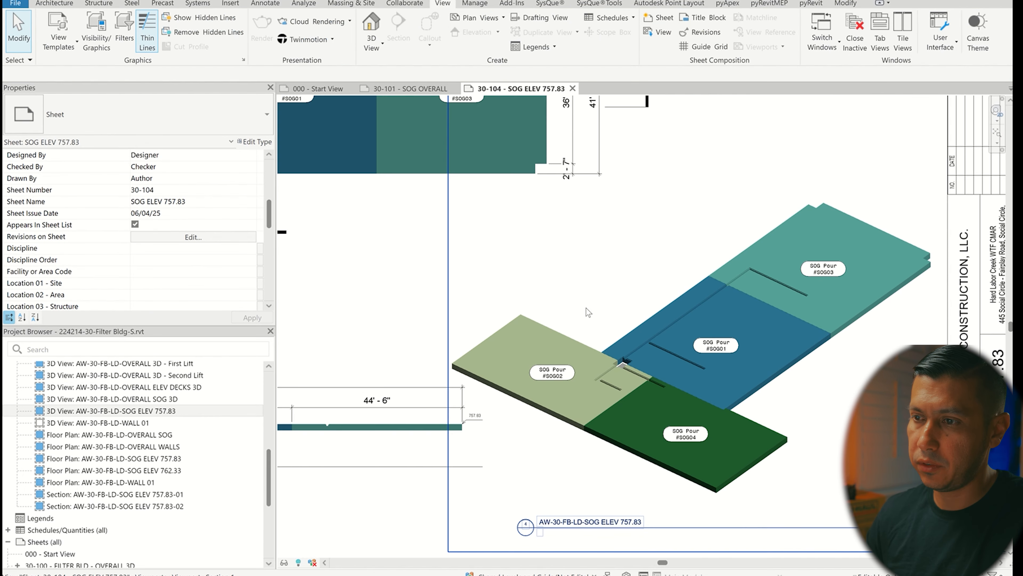
{"action": "double_click", "coordinate": [614, 267]}
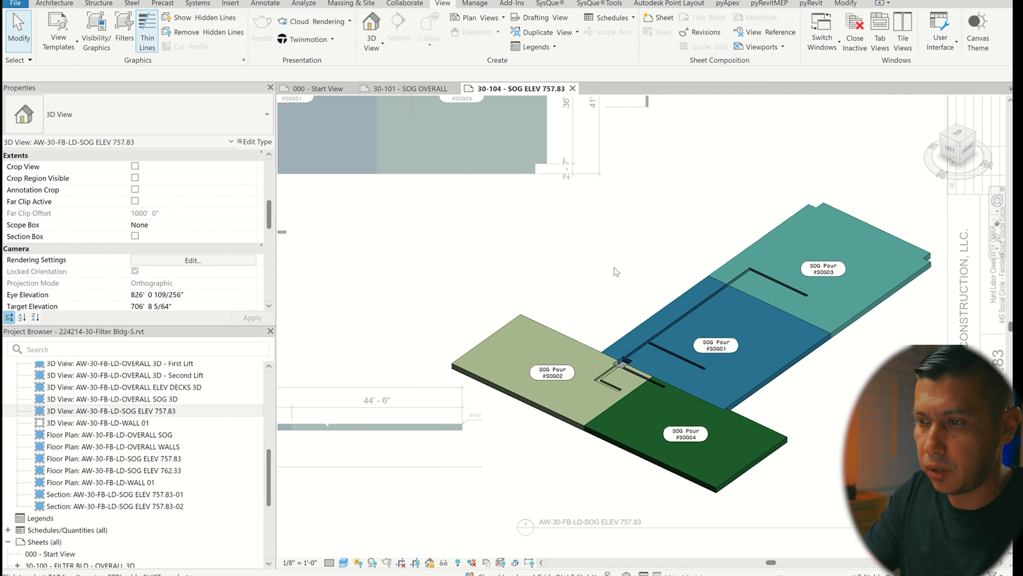
{"action": "key", "text": "e"}
{"action": "key", "text": "l"}
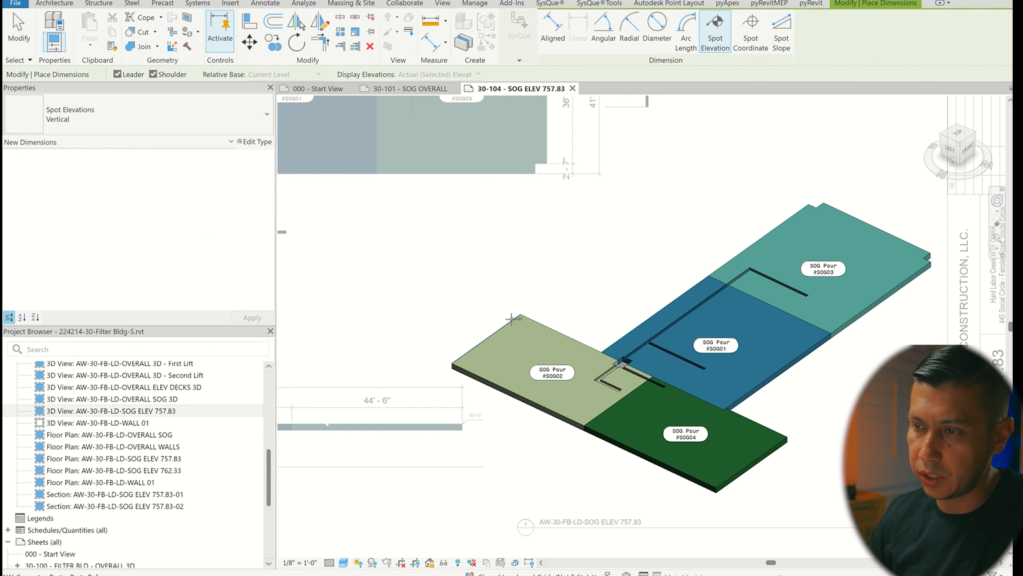
{"action": "left_click", "coordinate": [519, 314]}
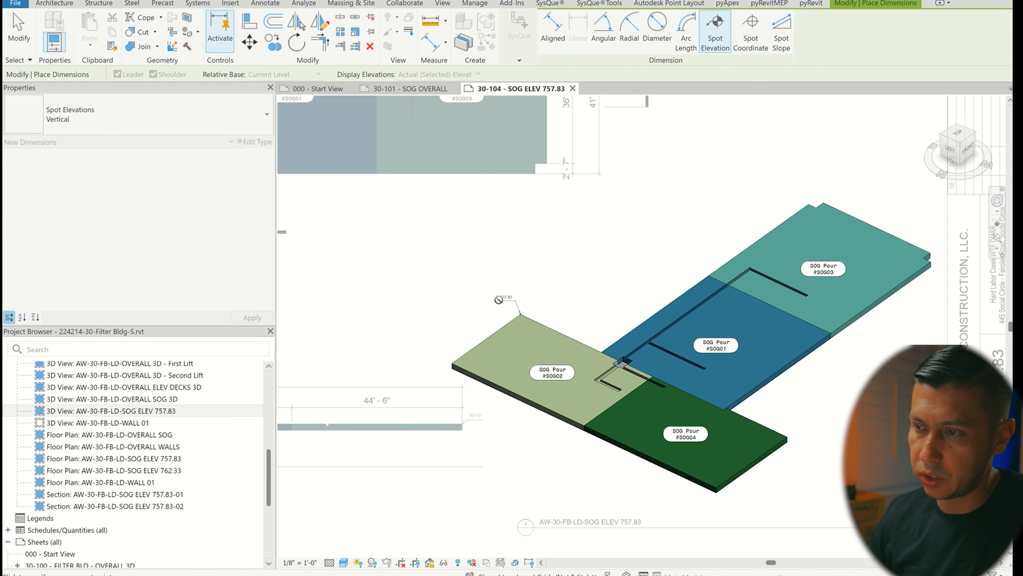
{"action": "left_click", "coordinate": [499, 300]}
{"action": "scroll", "coordinate": [698, 352], "scroll_direction": "up", "scroll_amount": 6}
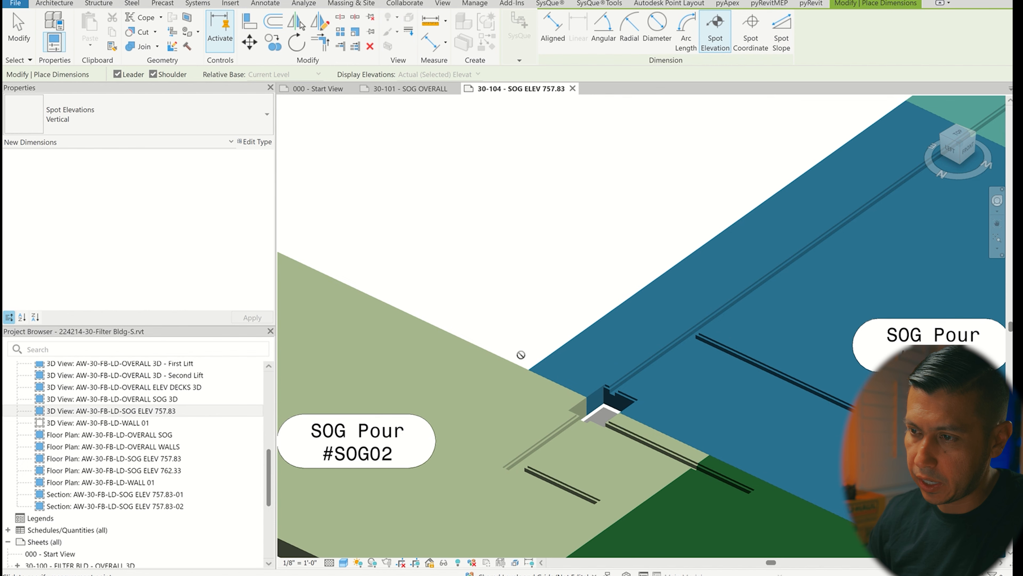
{"action": "left_click", "coordinate": [527, 368]}
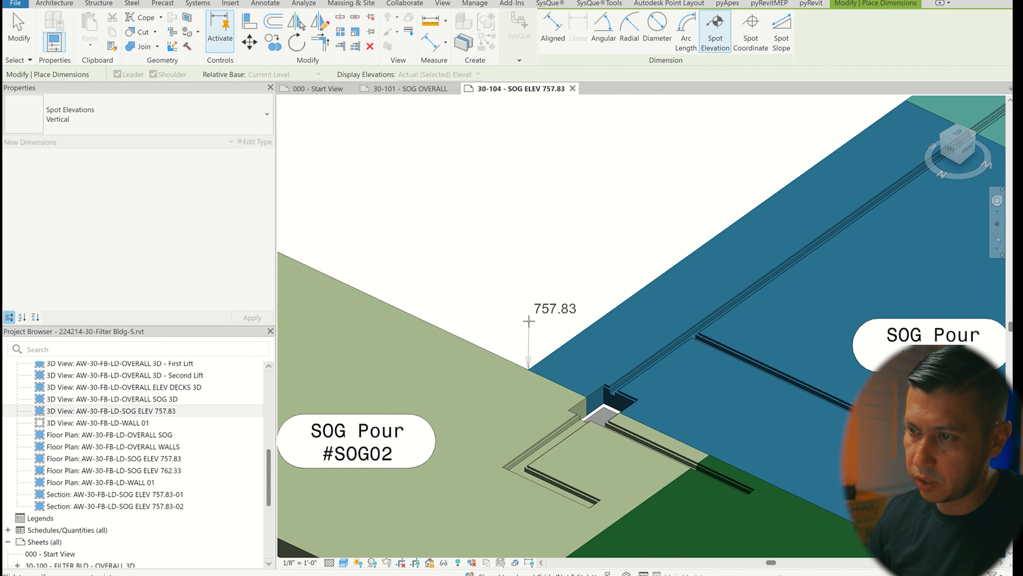
{"action": "left_click", "coordinate": [486, 303]}
- Place spot elevations with leaders at the four outer corners along the notched end of pour SOG03
{"action": "scroll", "coordinate": [463, 322], "scroll_direction": "down", "scroll_amount": 5}
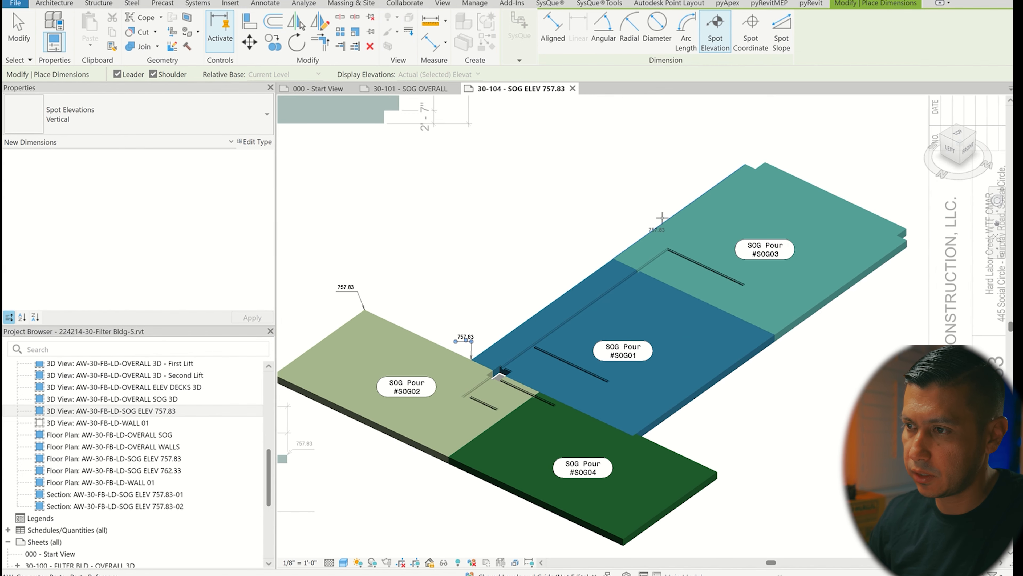
{"action": "scroll", "coordinate": [722, 177], "scroll_direction": "up", "scroll_amount": 4}
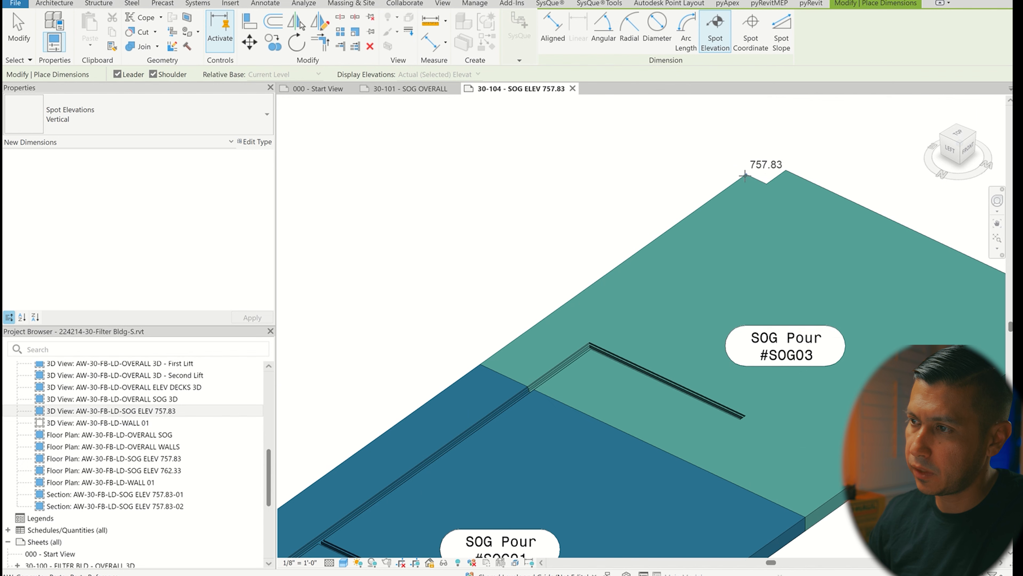
{"action": "left_click", "coordinate": [745, 174]}
{"action": "middle_click_drag", "start_coordinate": [881, 264], "coordinate": [675, 248]}
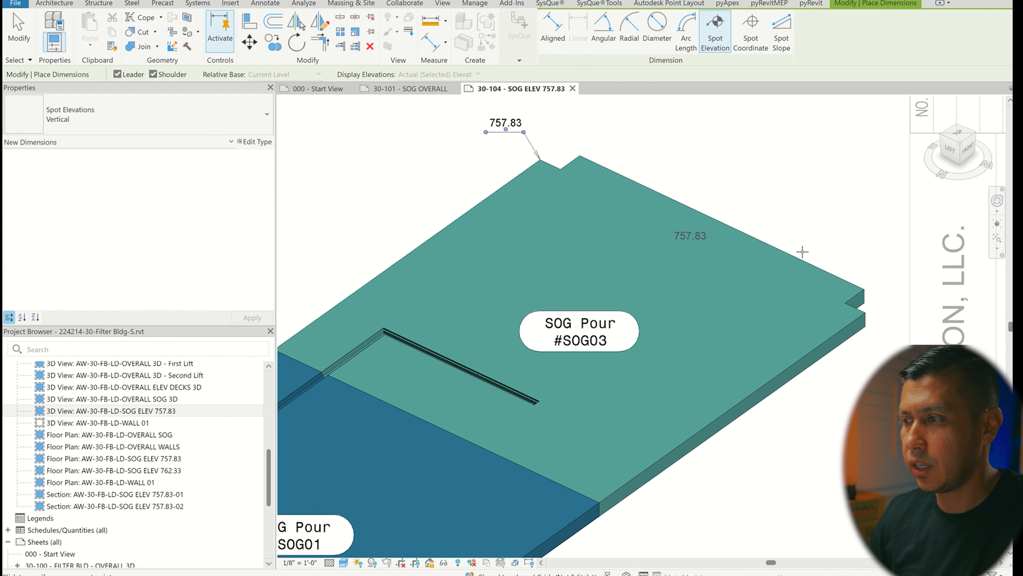
{"action": "left_click", "coordinate": [866, 288]}
{"action": "left_click", "coordinate": [854, 256]}
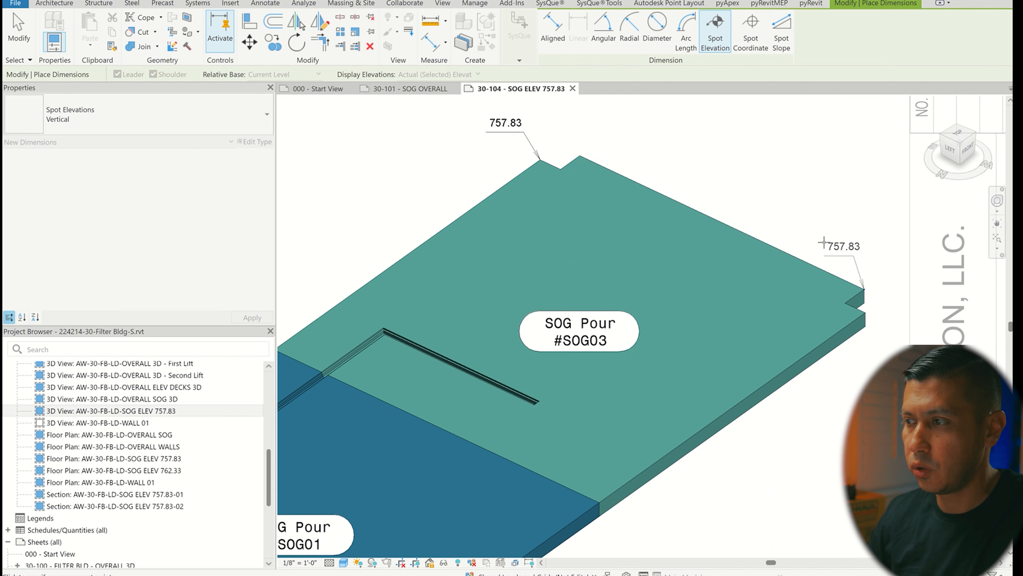
{"action": "left_click", "coordinate": [818, 242]}
{"action": "left_click", "coordinate": [583, 156]}
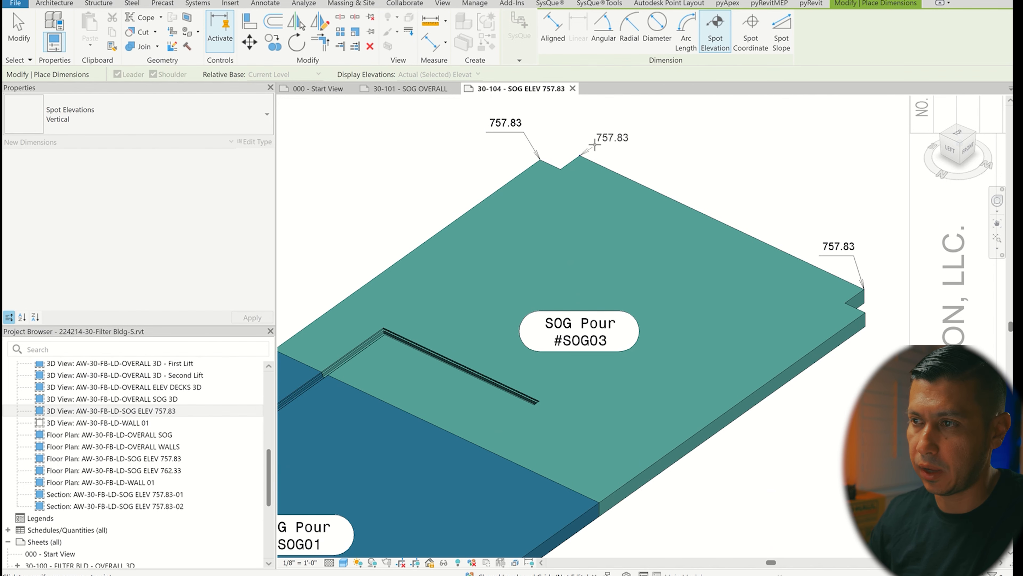
{"action": "left_click", "coordinate": [641, 141]}
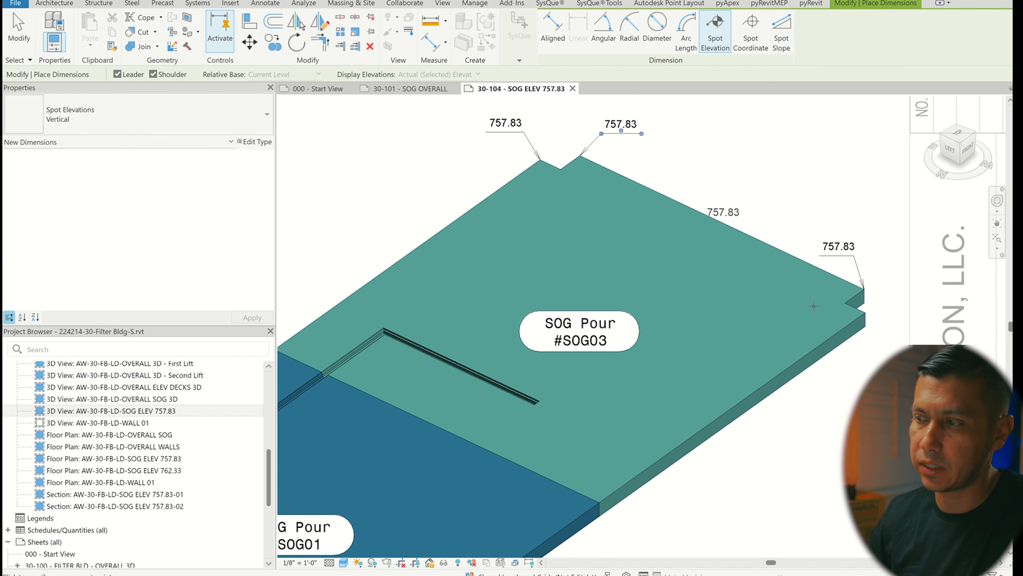
{"action": "left_click", "coordinate": [863, 312]}
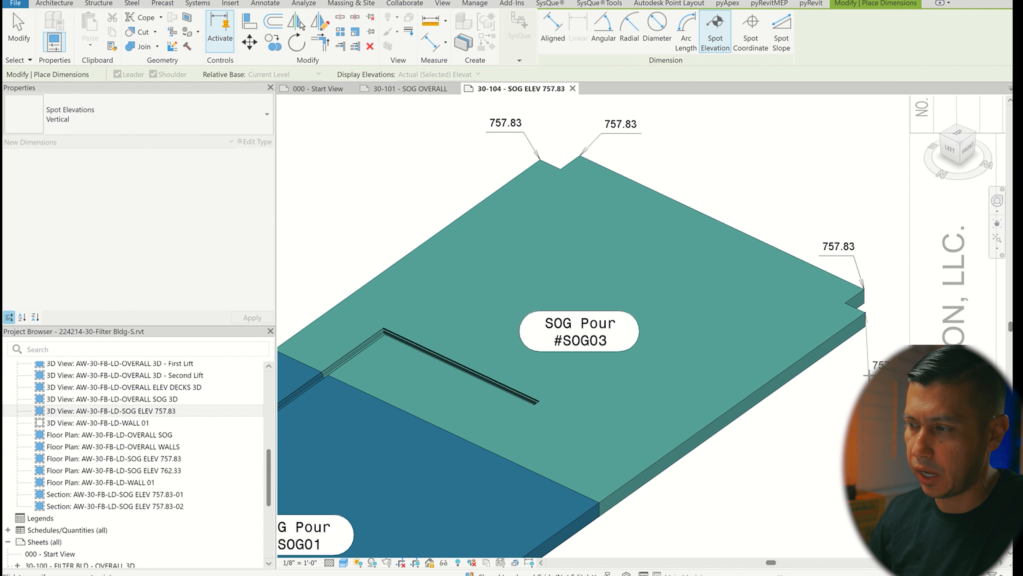
{"action": "left_click", "coordinate": [819, 400]}
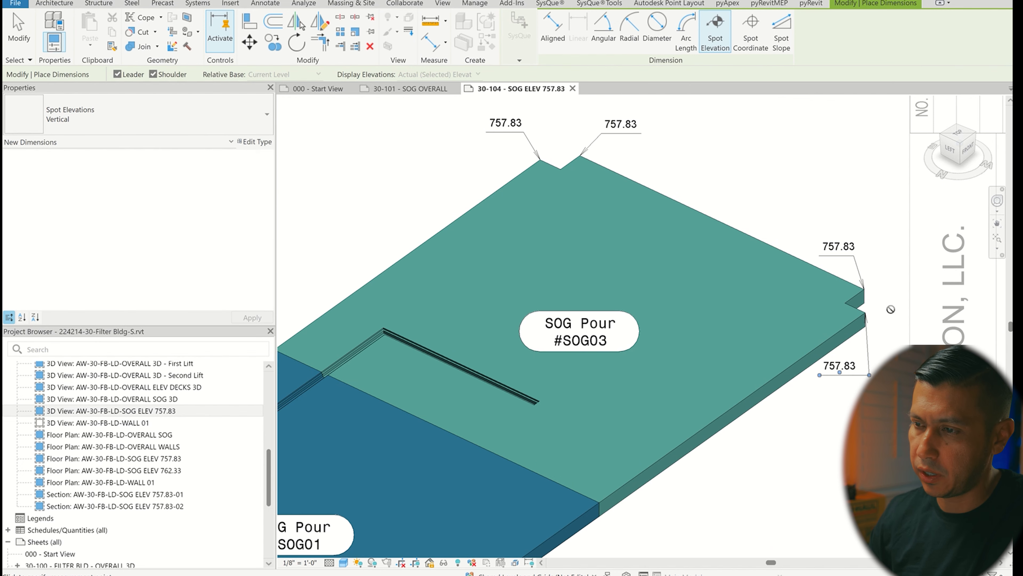
- Place spot elevations at both ends of the joint between pours SOG01 and SOG03
{"action": "scroll", "coordinate": [743, 450], "scroll_direction": "down", "scroll_amount": 2}
{"action": "scroll", "coordinate": [761, 474], "scroll_direction": "up", "scroll_amount": 1}
{"action": "scroll", "coordinate": [762, 470], "scroll_direction": "up", "scroll_amount": 2}
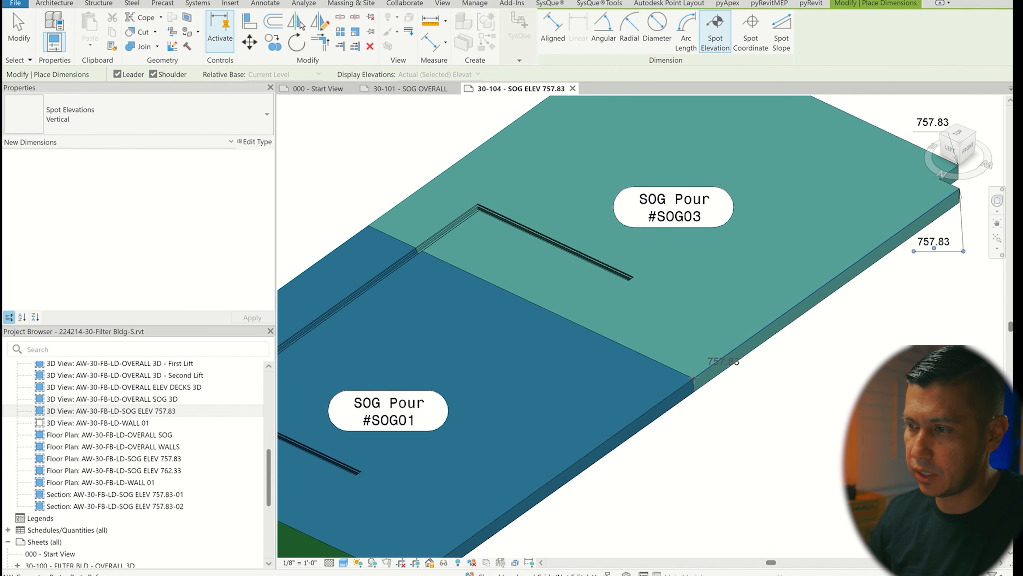
{"action": "left_click", "coordinate": [692, 378]}
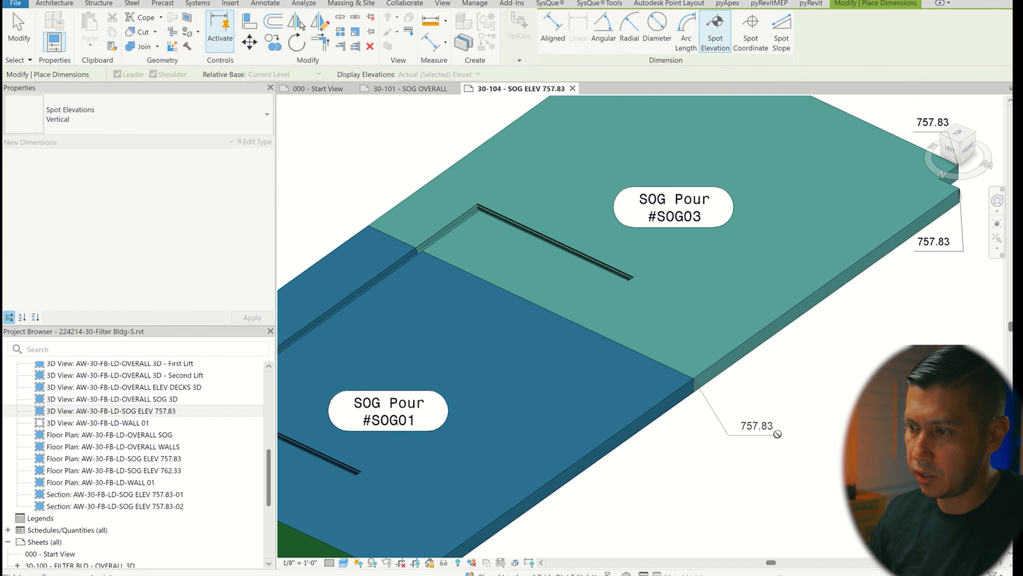
{"action": "left_click", "coordinate": [777, 434]}
{"action": "left_click", "coordinate": [369, 225]}
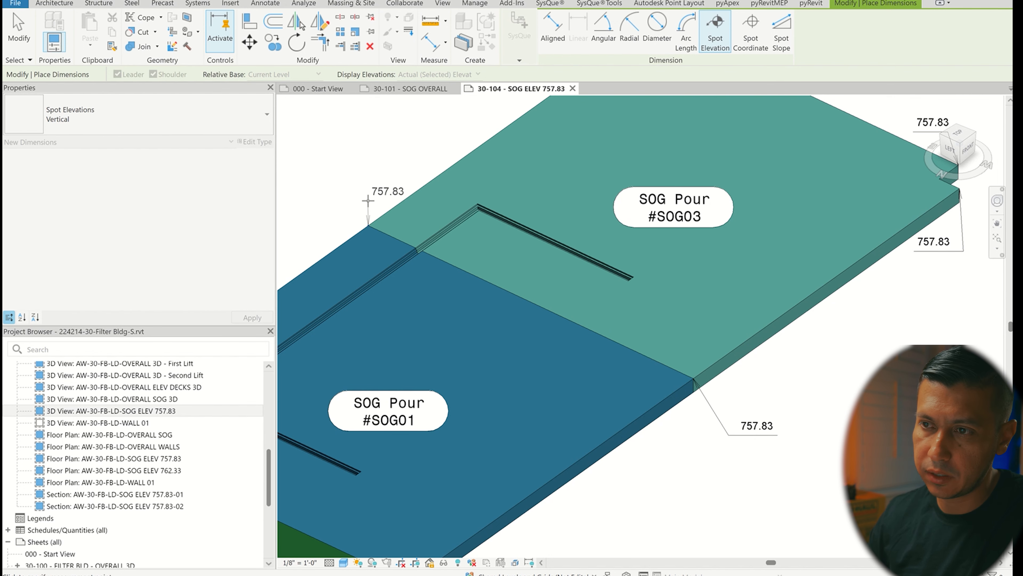
{"action": "middle_click_drag", "start_coordinate": [369, 200], "coordinate": [467, 248]}
{"action": "left_click", "coordinate": [426, 244]}
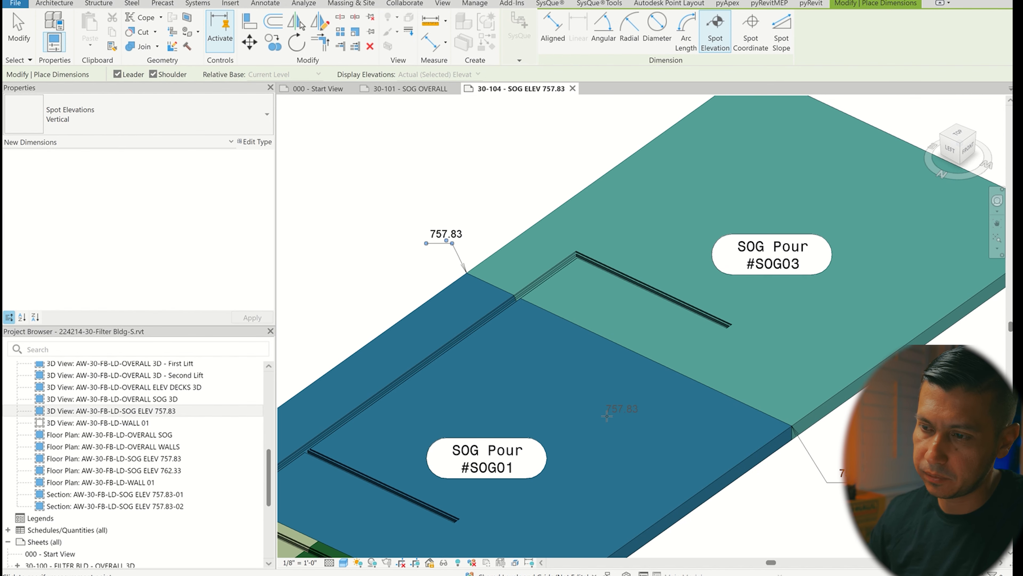
- Place spot elevations where pour SOG01 meets SOG04 and at the two outer corners of SOG04, and end the command
{"action": "middle_click_drag", "start_coordinate": [619, 415], "coordinate": [652, 215]}
{"action": "scroll", "coordinate": [642, 356], "scroll_direction": "down", "scroll_amount": 3}
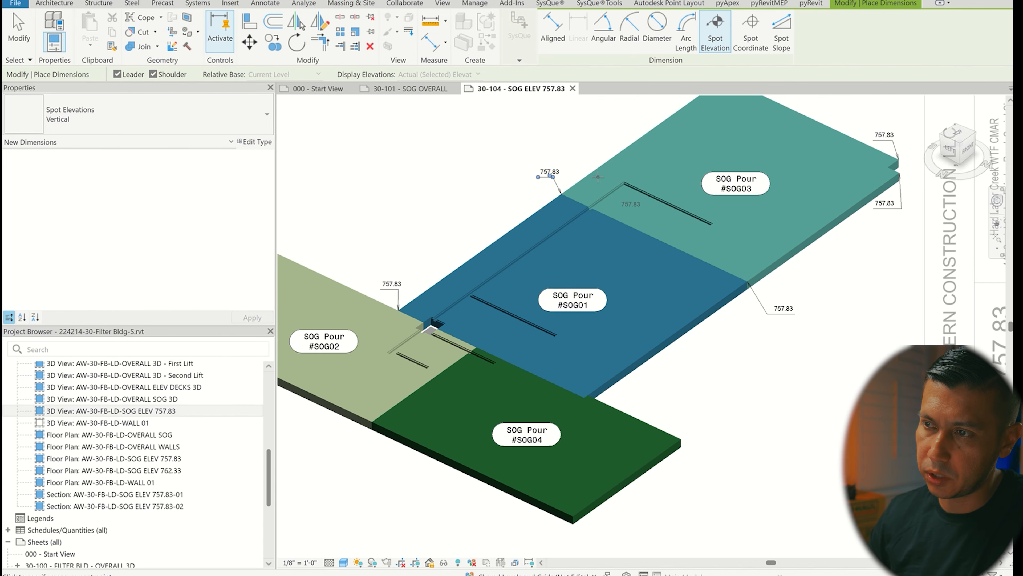
{"action": "scroll", "coordinate": [602, 399], "scroll_direction": "up", "scroll_amount": 5}
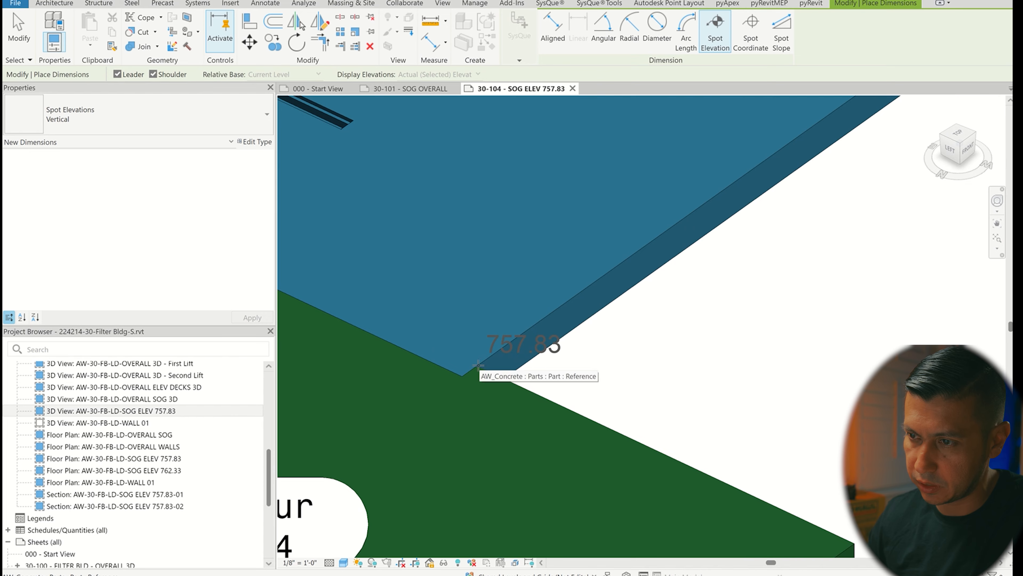
{"action": "scroll", "coordinate": [484, 355], "scroll_direction": "down", "scroll_amount": 6}
{"action": "key", "text": "Escape"}
{"action": "key", "text": "Escape"}
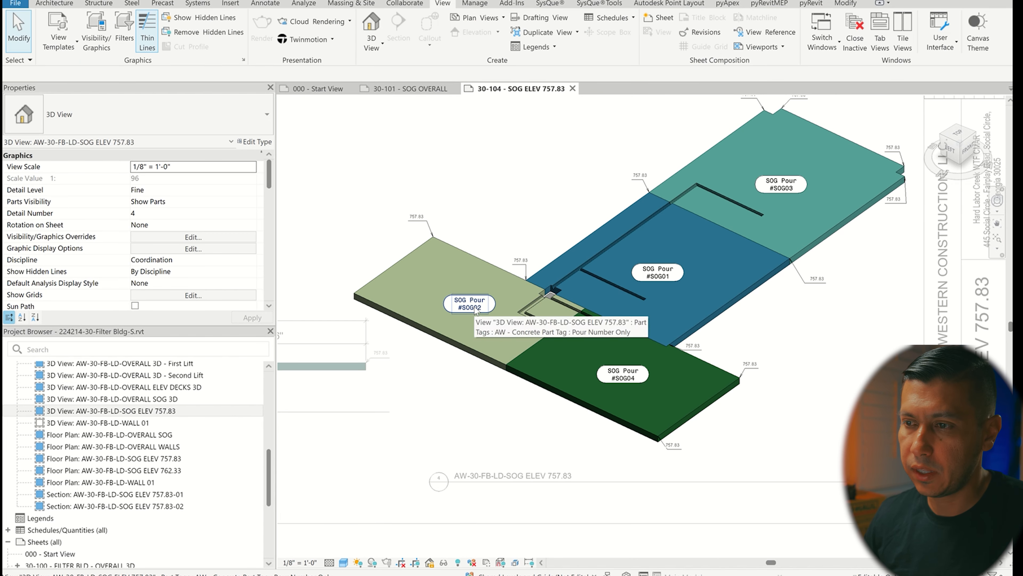
- Change the SOG02 pour tag in the 3D view to the AW - Tag - Concrete Pours Parts type SOG Pour # & Vol
{"action": "left_click", "coordinate": [476, 310]}
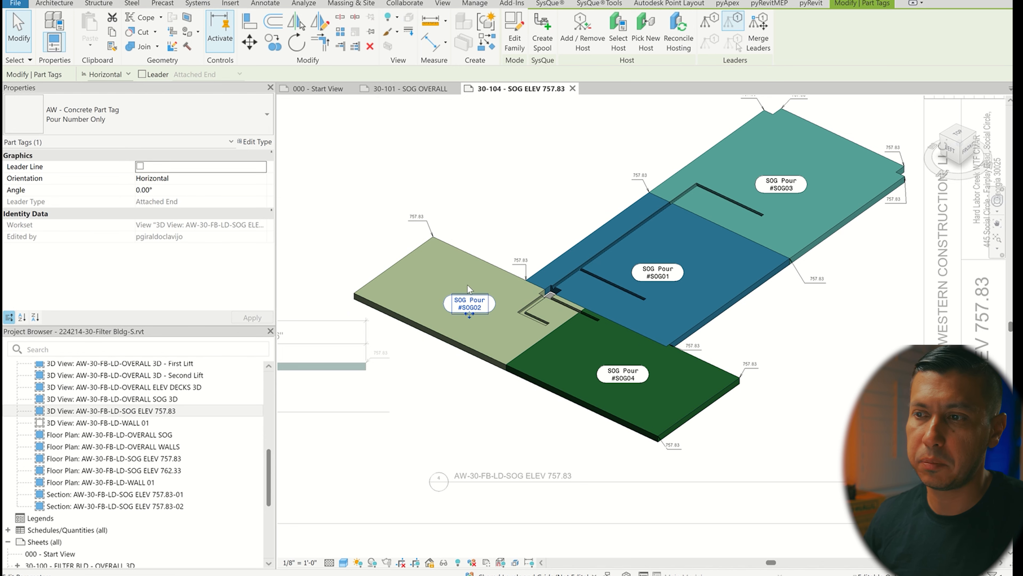
{"action": "left_click", "coordinate": [166, 113]}
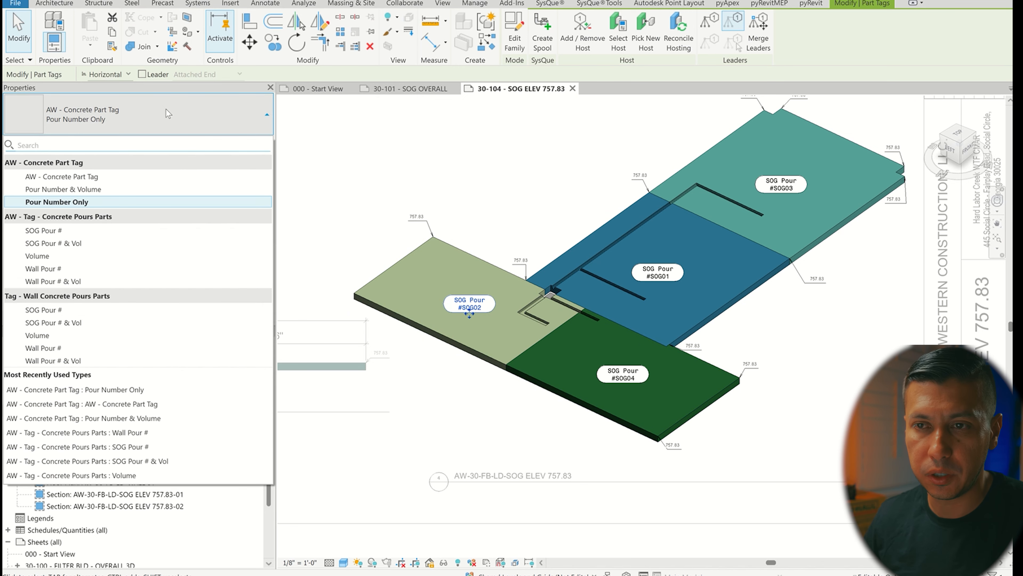
{"action": "left_click", "coordinate": [53, 243]}
- Change the SOG01, SOG03 and SOG04 tags in the 3D view together to the SOG Pour # & Vol type
{"action": "scroll", "coordinate": [492, 308], "scroll_direction": "up", "scroll_amount": 4}
{"action": "left_click", "coordinate": [775, 440]}
{"action": "scroll", "coordinate": [627, 379], "scroll_direction": "down", "scroll_amount": 2}
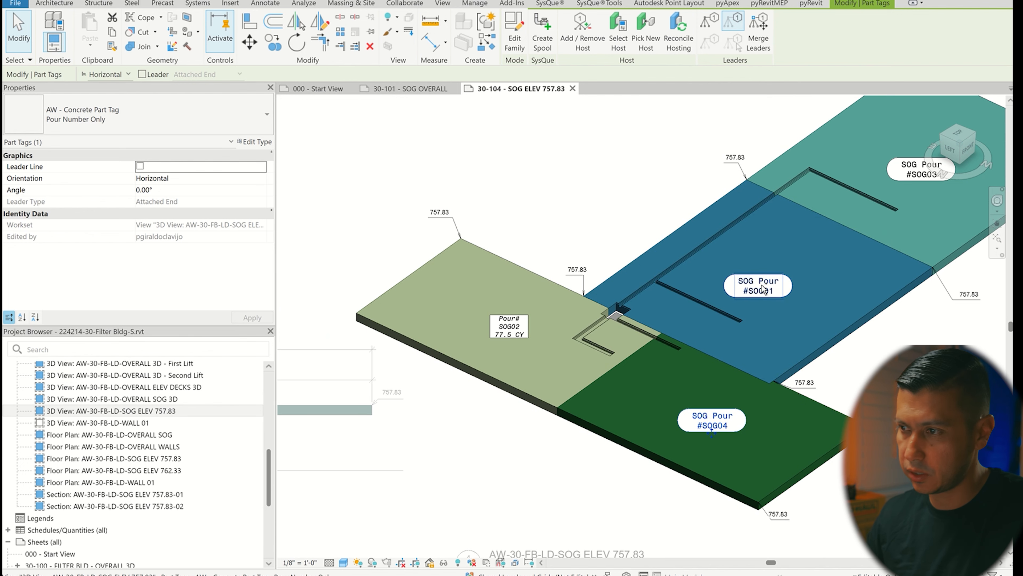
{"action": "scroll", "coordinate": [657, 344], "scroll_direction": "down", "scroll_amount": 1}
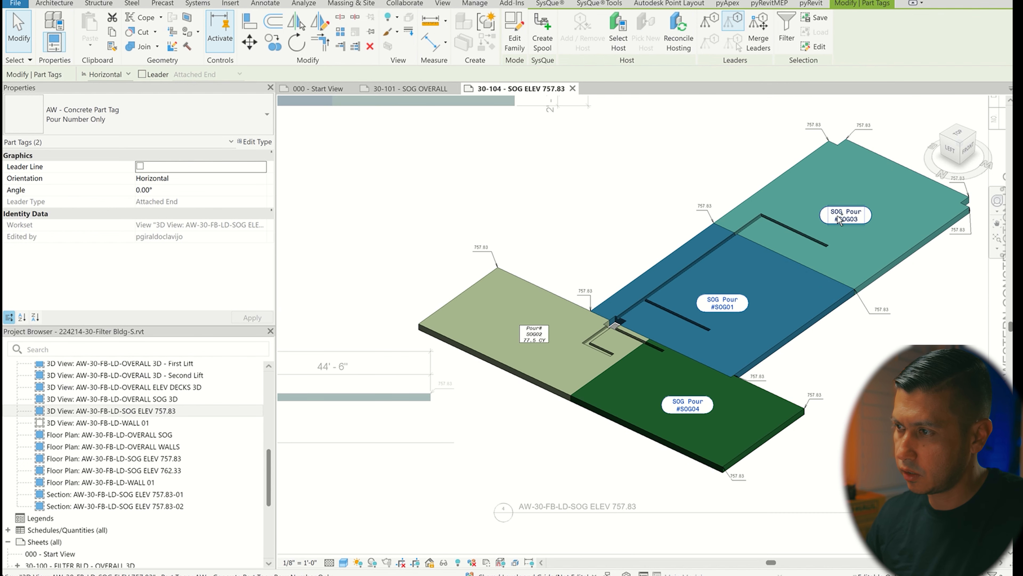
{"action": "left_click", "coordinate": [121, 115]}
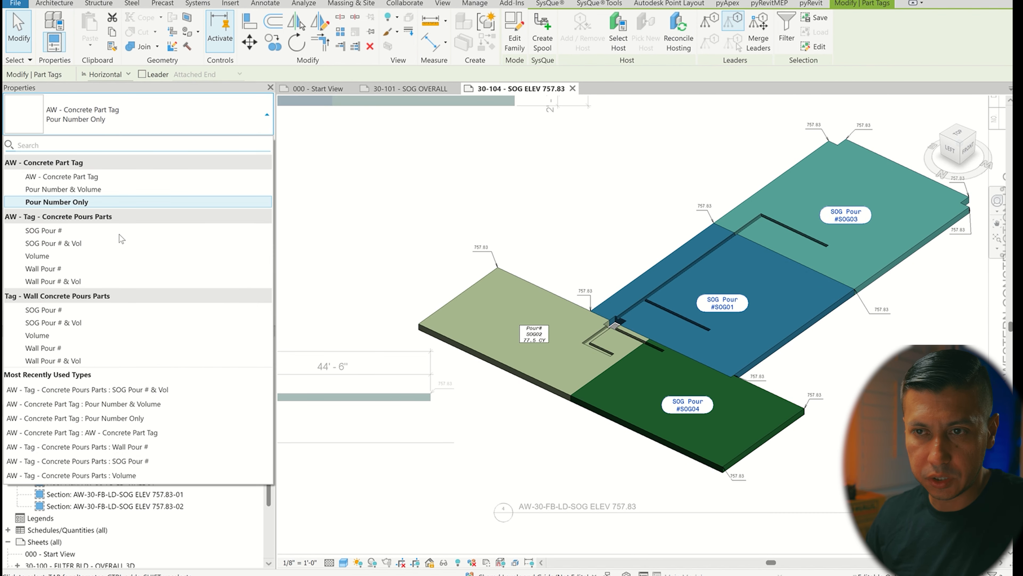
{"action": "left_click", "coordinate": [115, 244]}
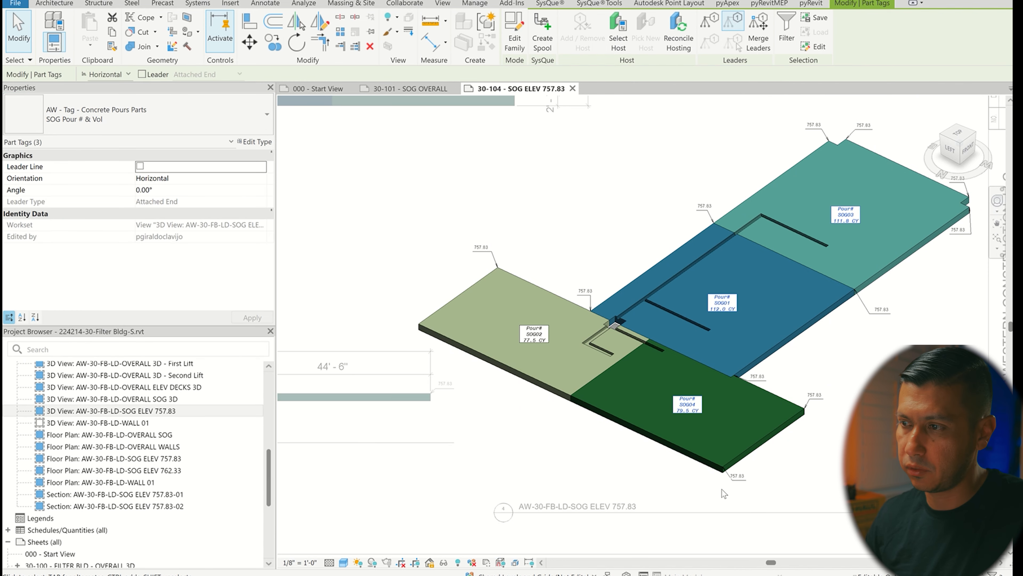
{"action": "key", "text": "Escape"}
{"action": "scroll", "coordinate": [704, 414], "scroll_direction": "up", "scroll_amount": 3}
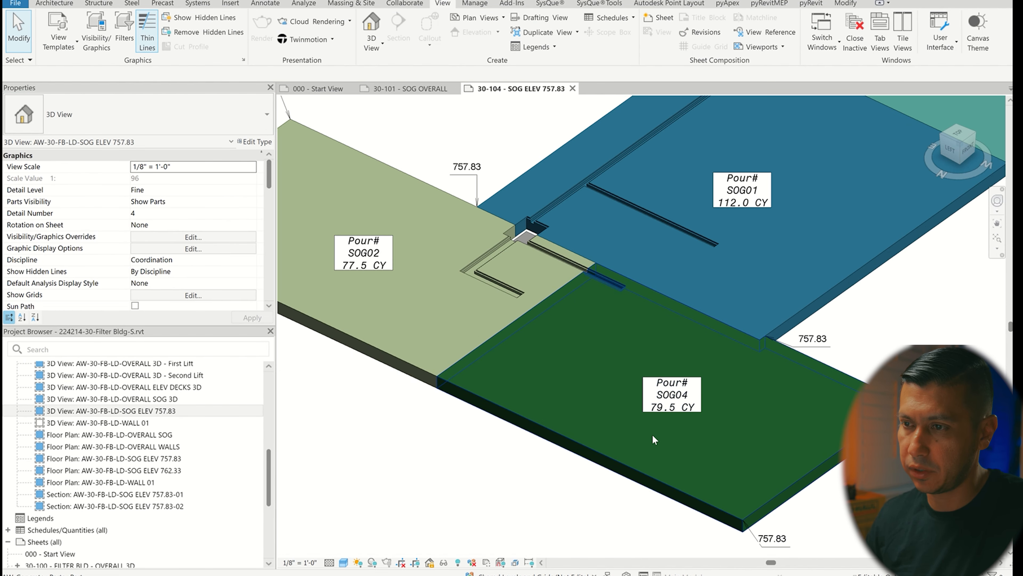
- Deactivate the 3D viewport, activate the floor plan viewport and change its four pour tags to SOG Pour # & Vol
{"action": "scroll", "coordinate": [664, 423], "scroll_direction": "down", "scroll_amount": 5}
{"action": "key", "text": "z"}
{"action": "key", "text": "f"}
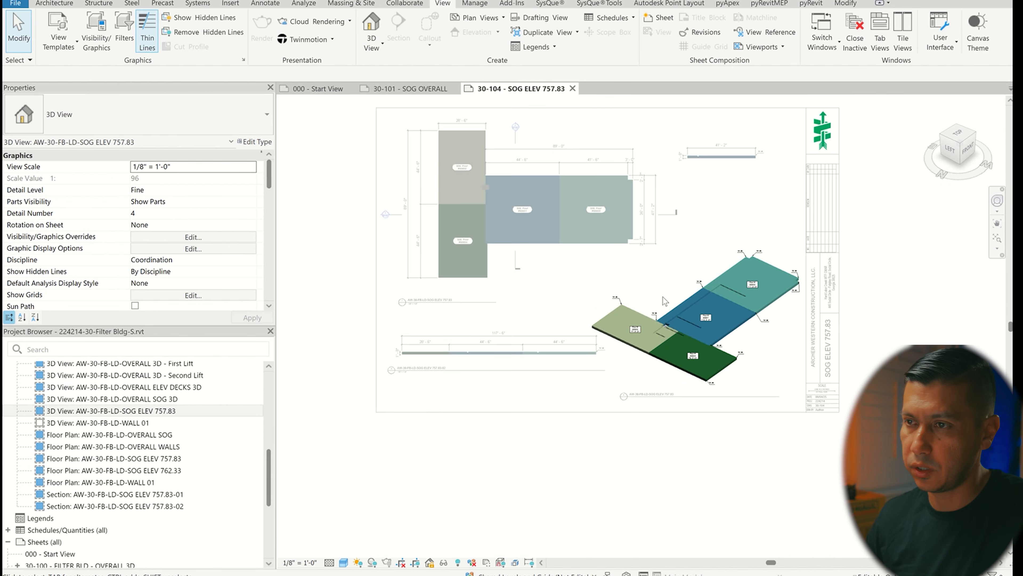
{"action": "double_click", "coordinate": [522, 261]}
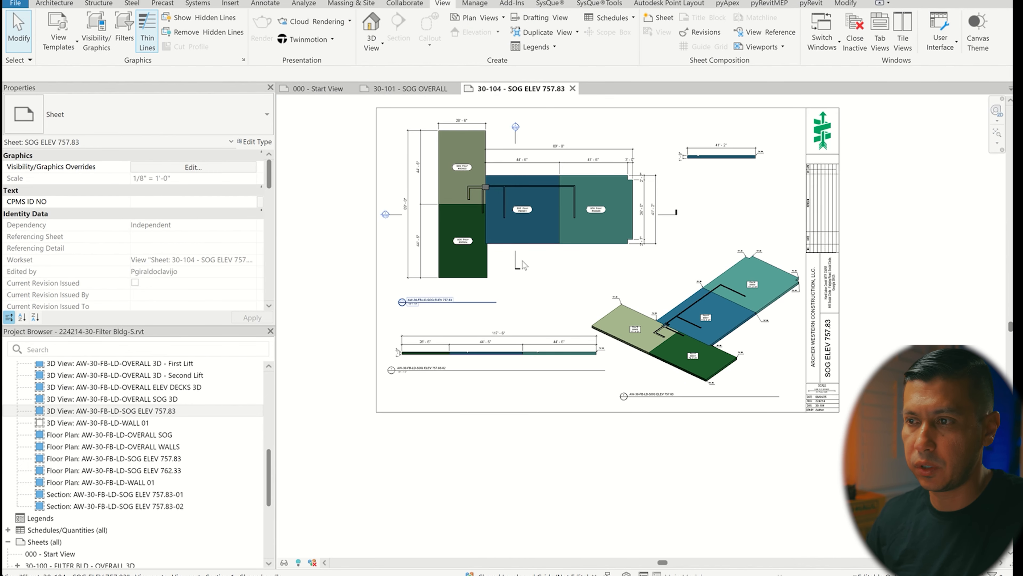
{"action": "double_click", "coordinate": [545, 271]}
{"action": "scroll", "coordinate": [498, 179], "scroll_direction": "up", "scroll_amount": 2}
{"action": "left_click", "coordinate": [436, 158]}
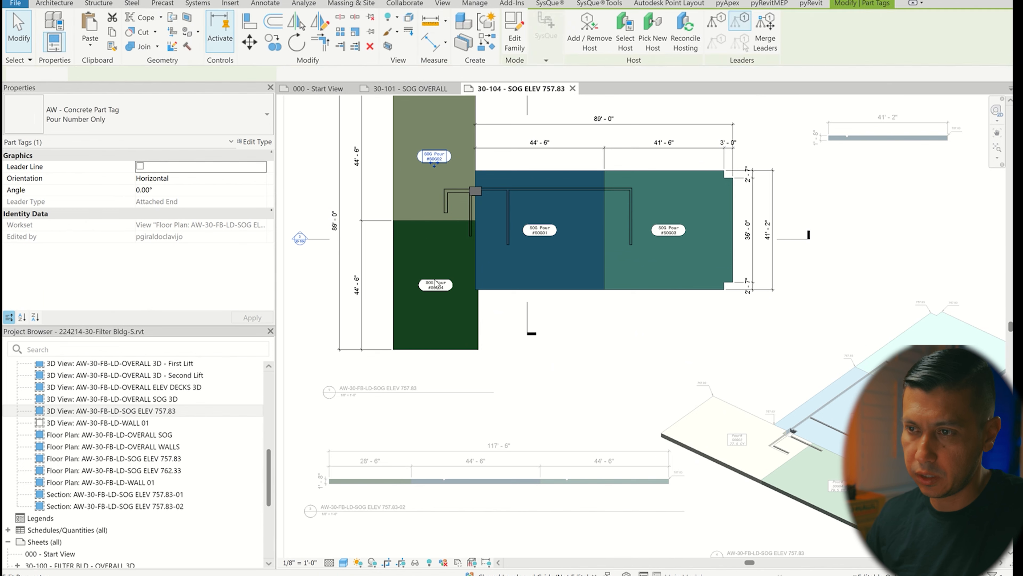
{"action": "left_click", "coordinate": [551, 231], "text": "ctrl"}
{"action": "left_click", "coordinate": [668, 230], "text": "ctrl"}
{"action": "left_click", "coordinate": [213, 119]}
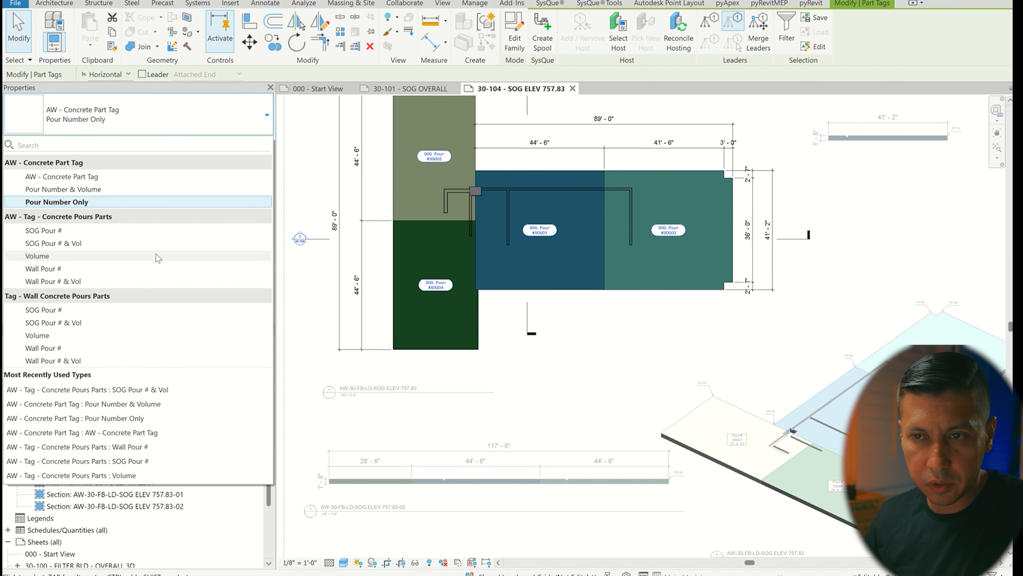
{"action": "left_click", "coordinate": [133, 243]}
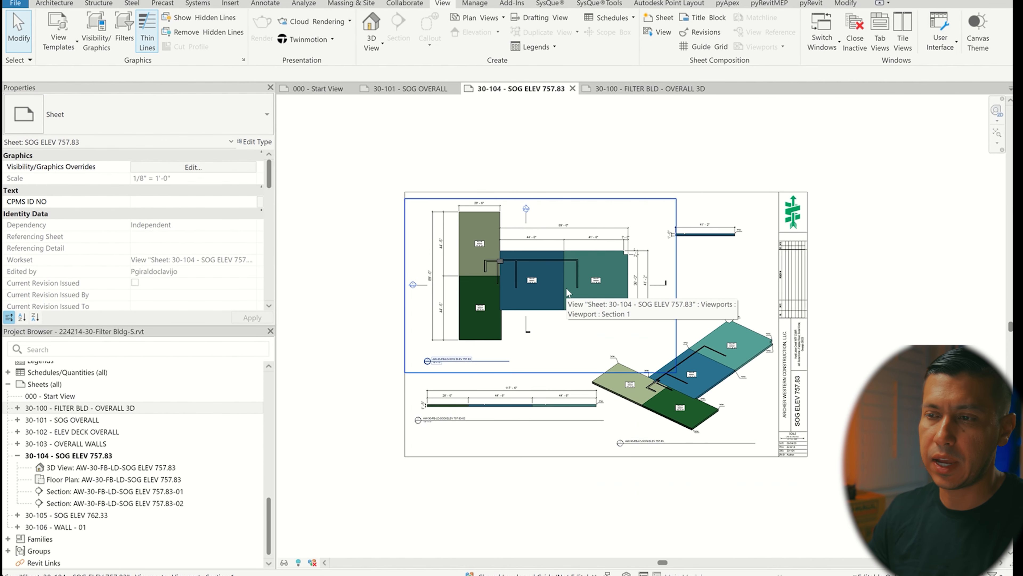
- Compare the finished layouts of sheets 30-101 and 30-104, collapsing the view list under sheet 30-104
{"action": "left_click", "coordinate": [415, 89]}
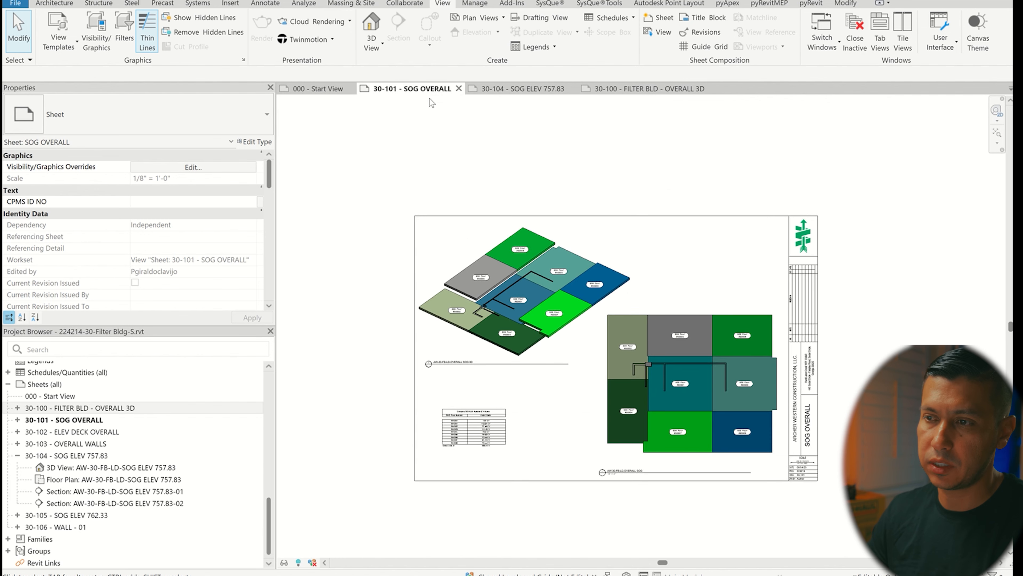
{"action": "left_click", "coordinate": [508, 89]}
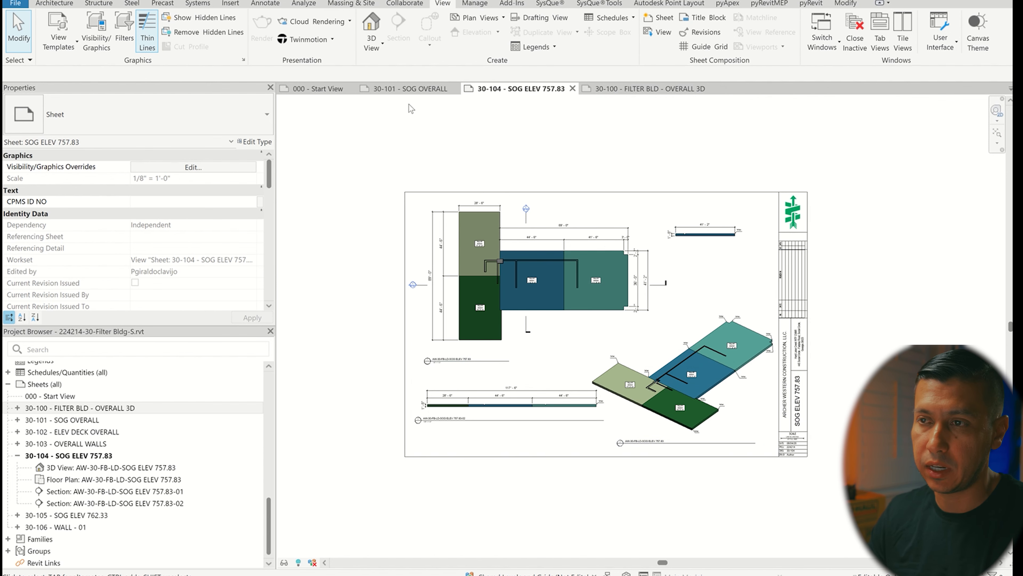
{"action": "left_click", "coordinate": [16, 456]}
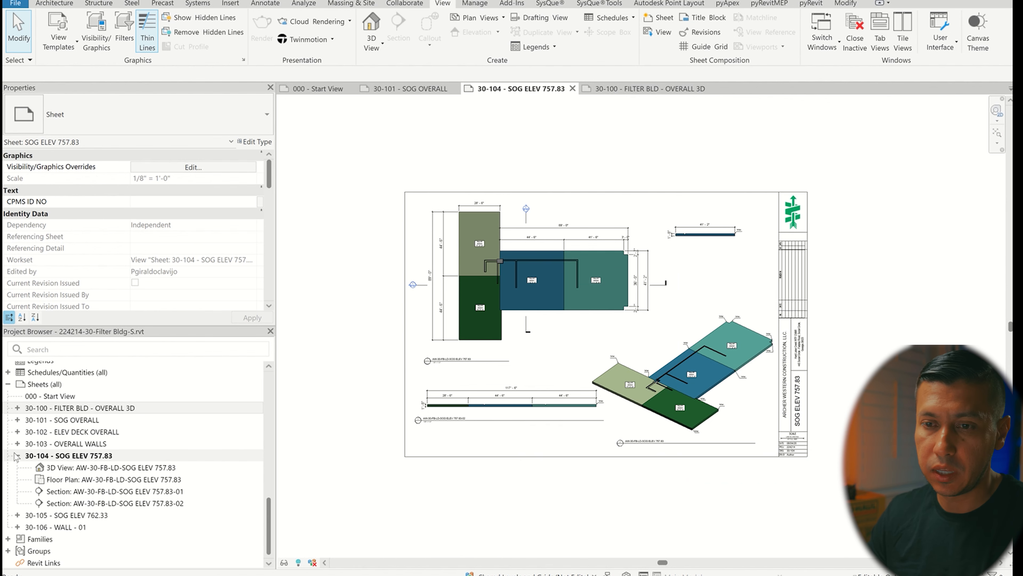
{"action": "left_click", "coordinate": [428, 86]}
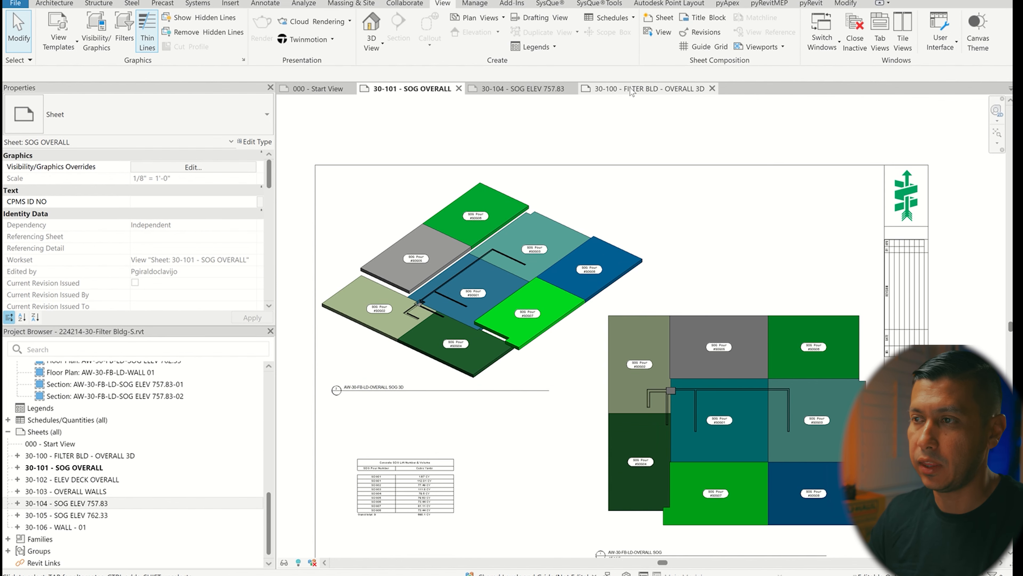
{"action": "scroll", "coordinate": [615, 201], "scroll_direction": "down", "scroll_amount": 2}
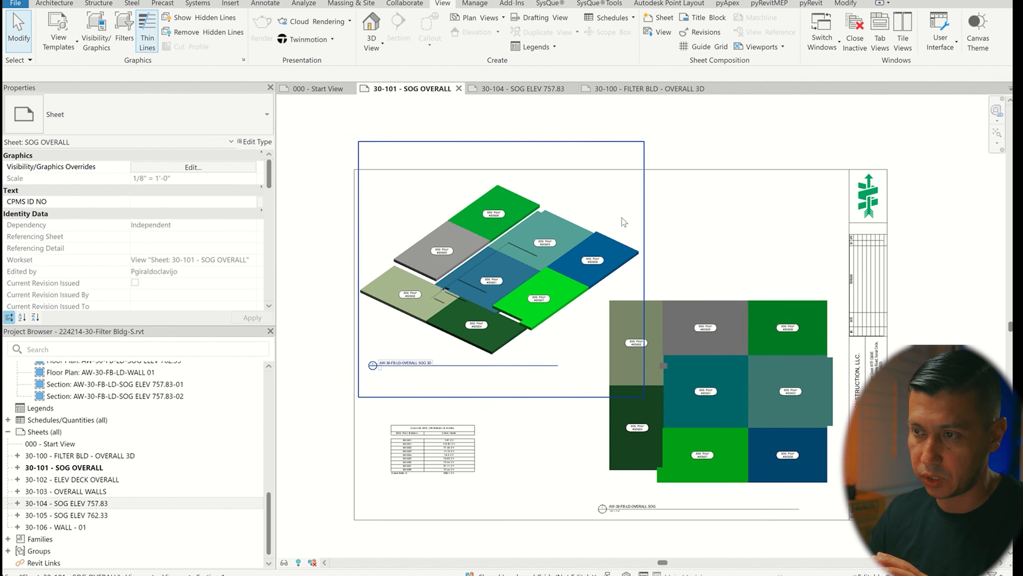
{"action": "left_click", "coordinate": [561, 89]}
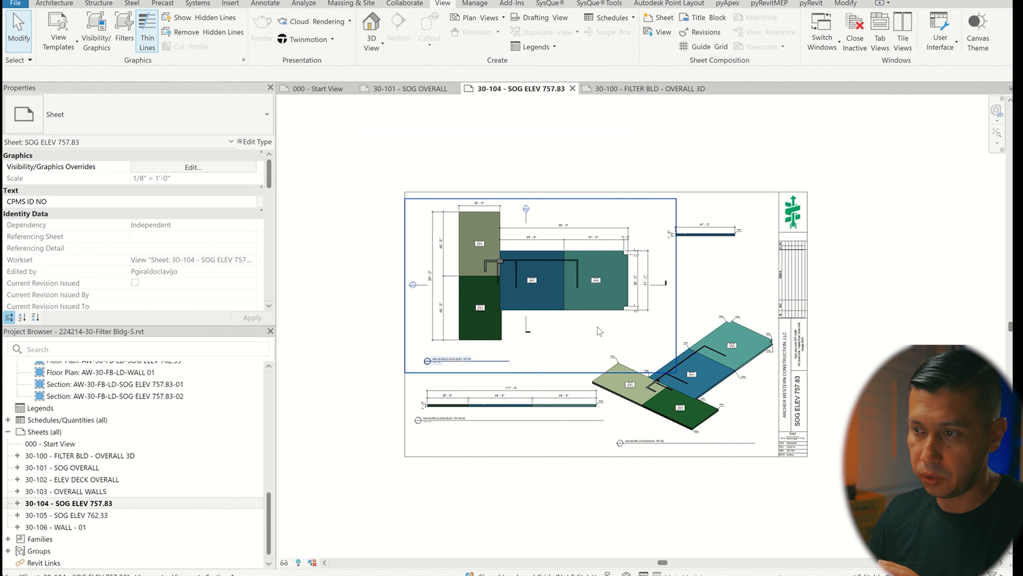